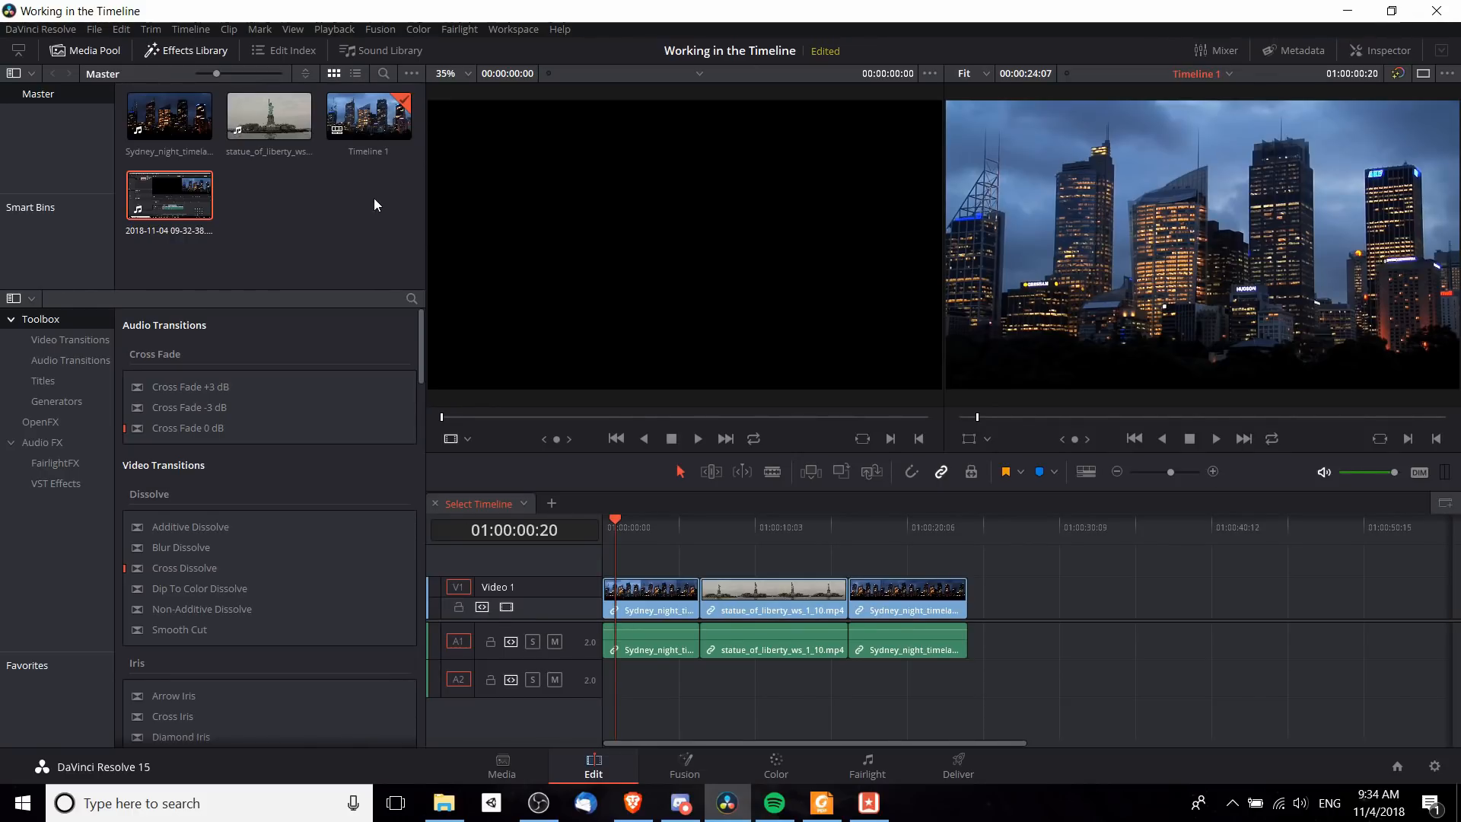
Step: Hide the Effects Library and Media Pool and enlarge the timeline area beneath the viewers
{"action": "left_click", "coordinate": [618, 526]}
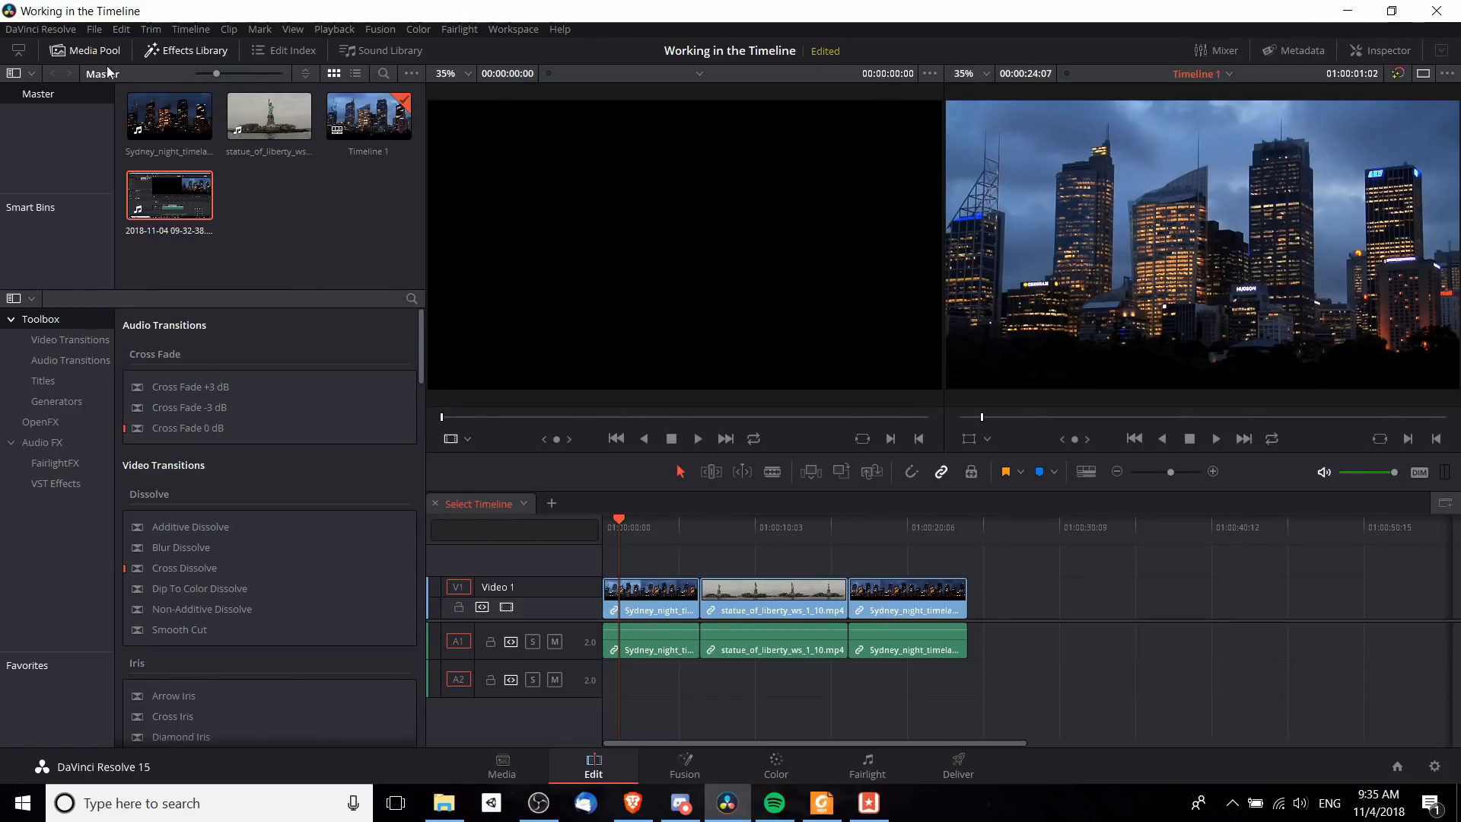
{"action": "left_click", "coordinate": [161, 50]}
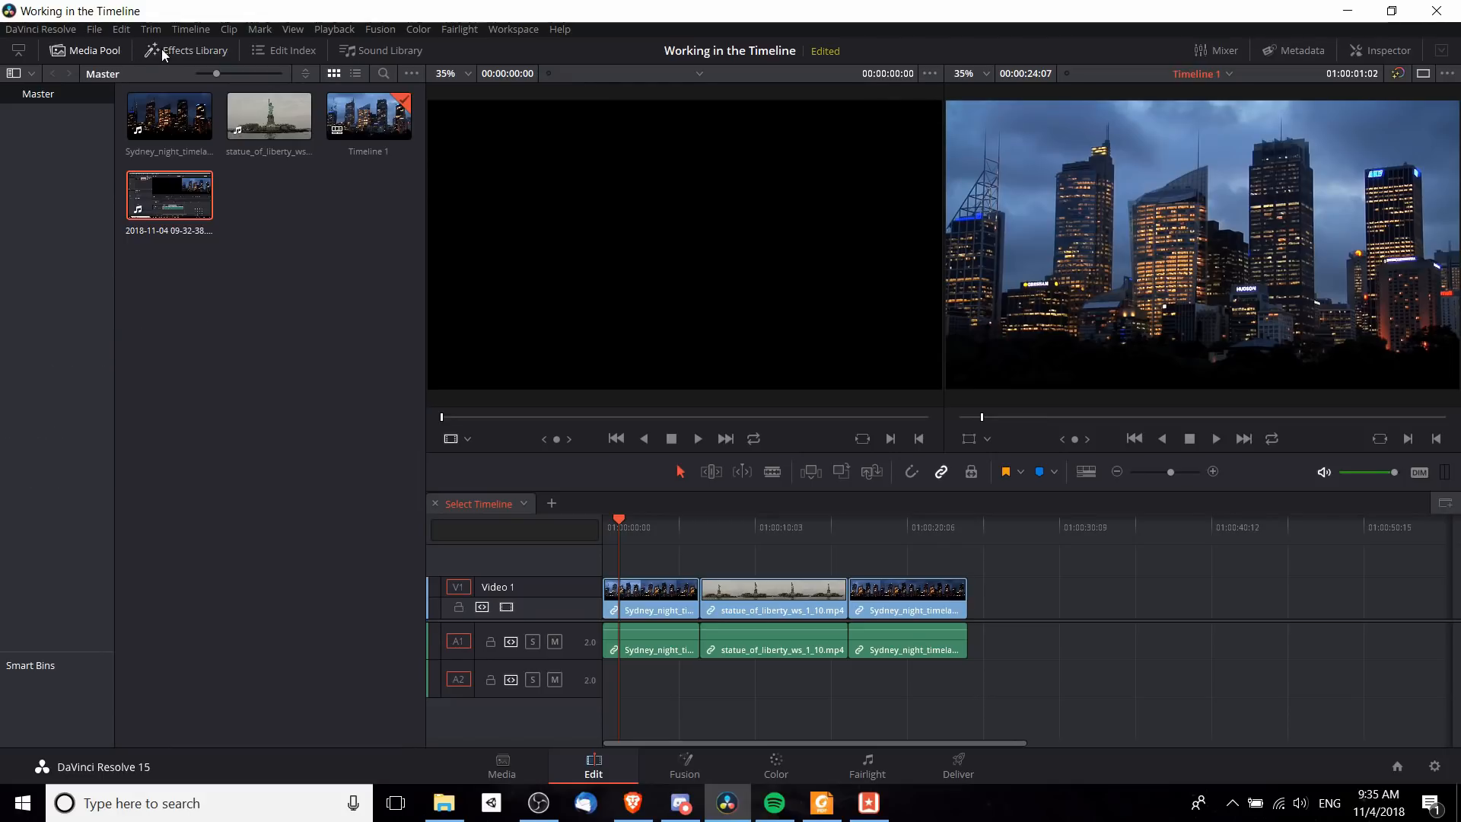
{"action": "left_click", "coordinate": [88, 56]}
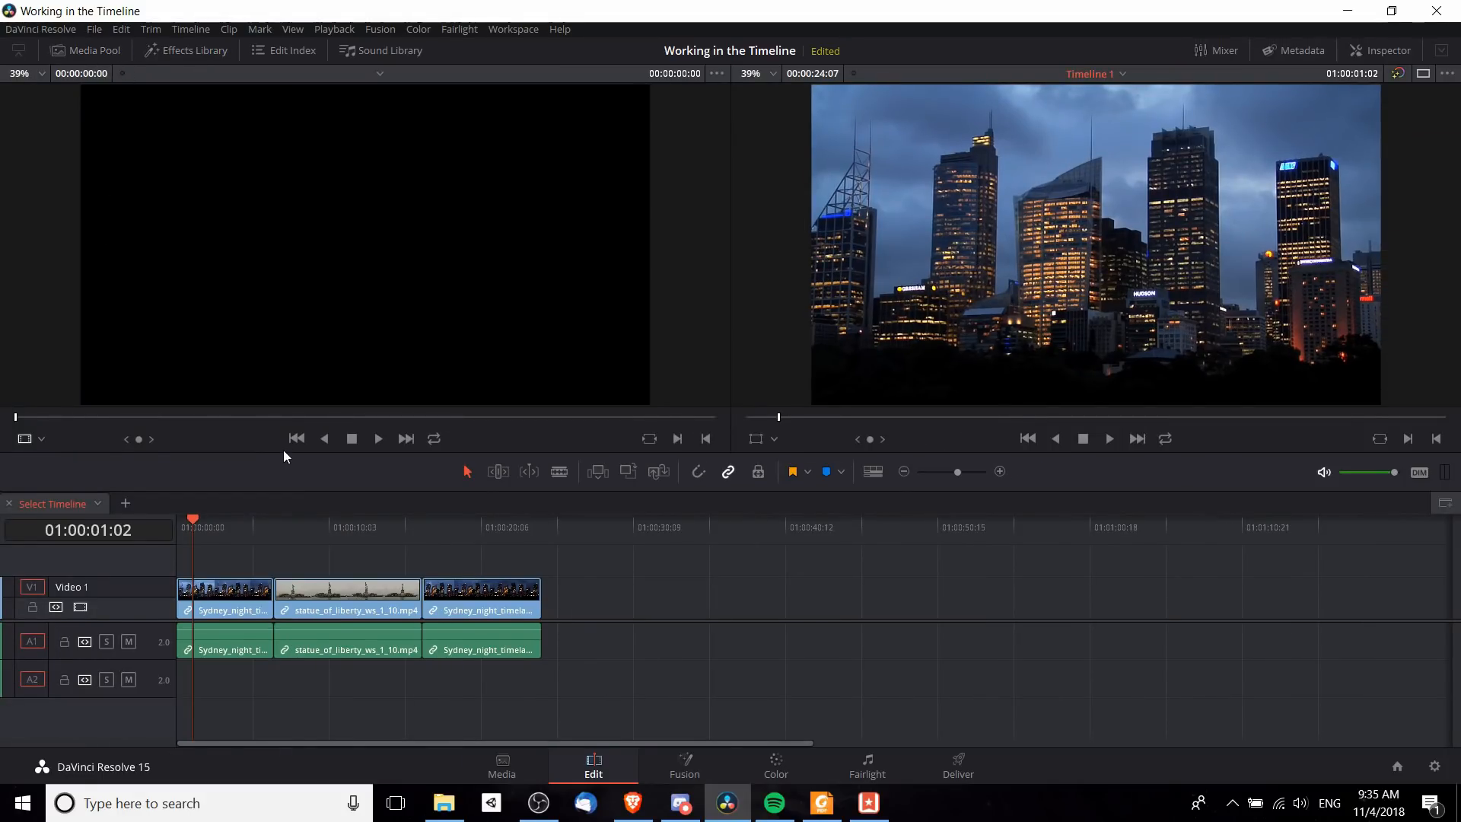
{"action": "left_click_drag", "start_coordinate": [284, 435], "coordinate": [326, 416]}
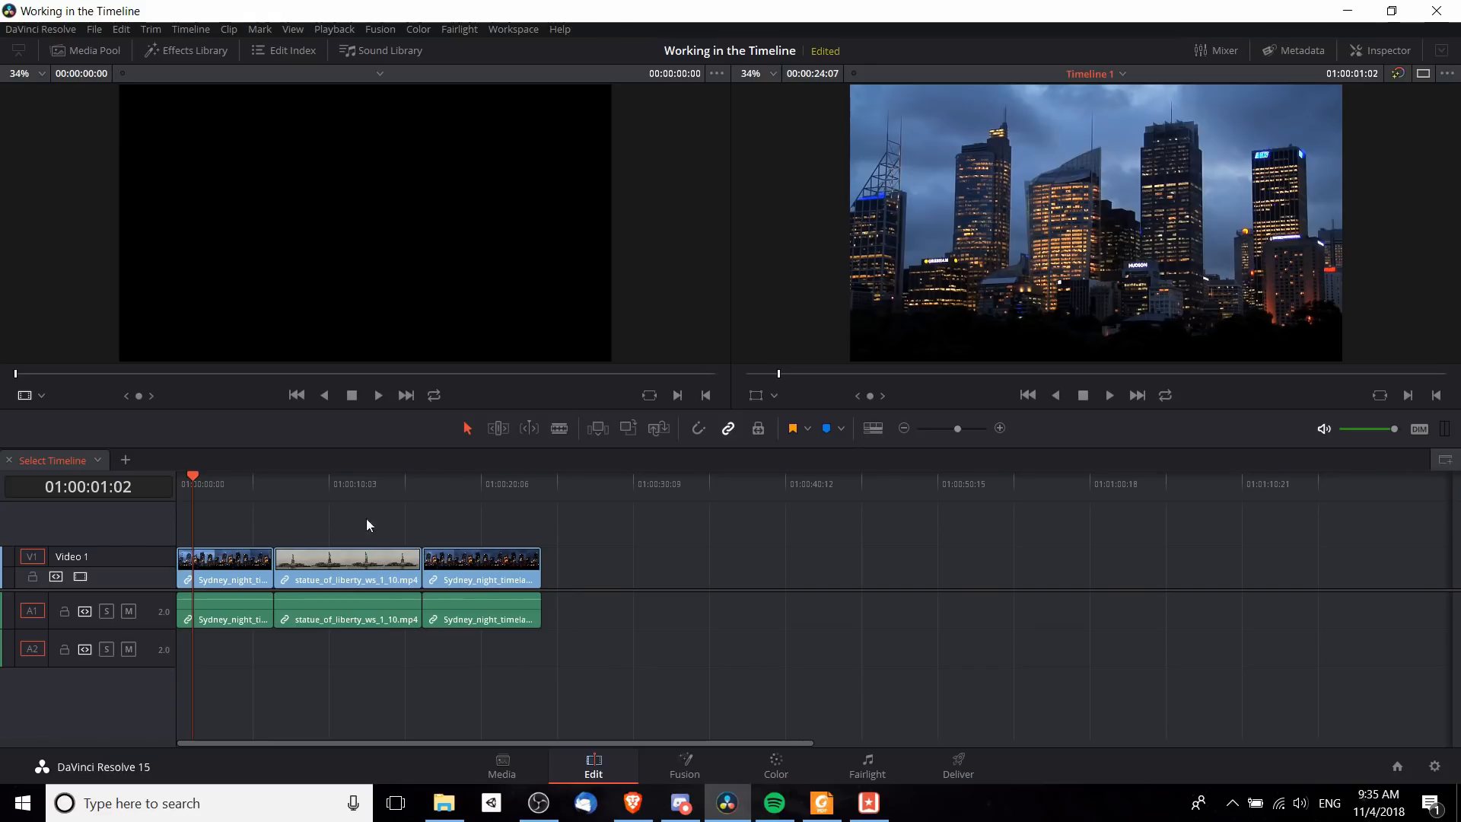
Step: Select the first Sydney clip together with its linked audio in the timeline
{"action": "left_click", "coordinate": [276, 563]}
{"action": "left_click", "coordinate": [476, 532]}
{"action": "left_click", "coordinate": [238, 569]}
{"action": "left_click_drag", "start_coordinate": [238, 569], "coordinate": [199, 595]}
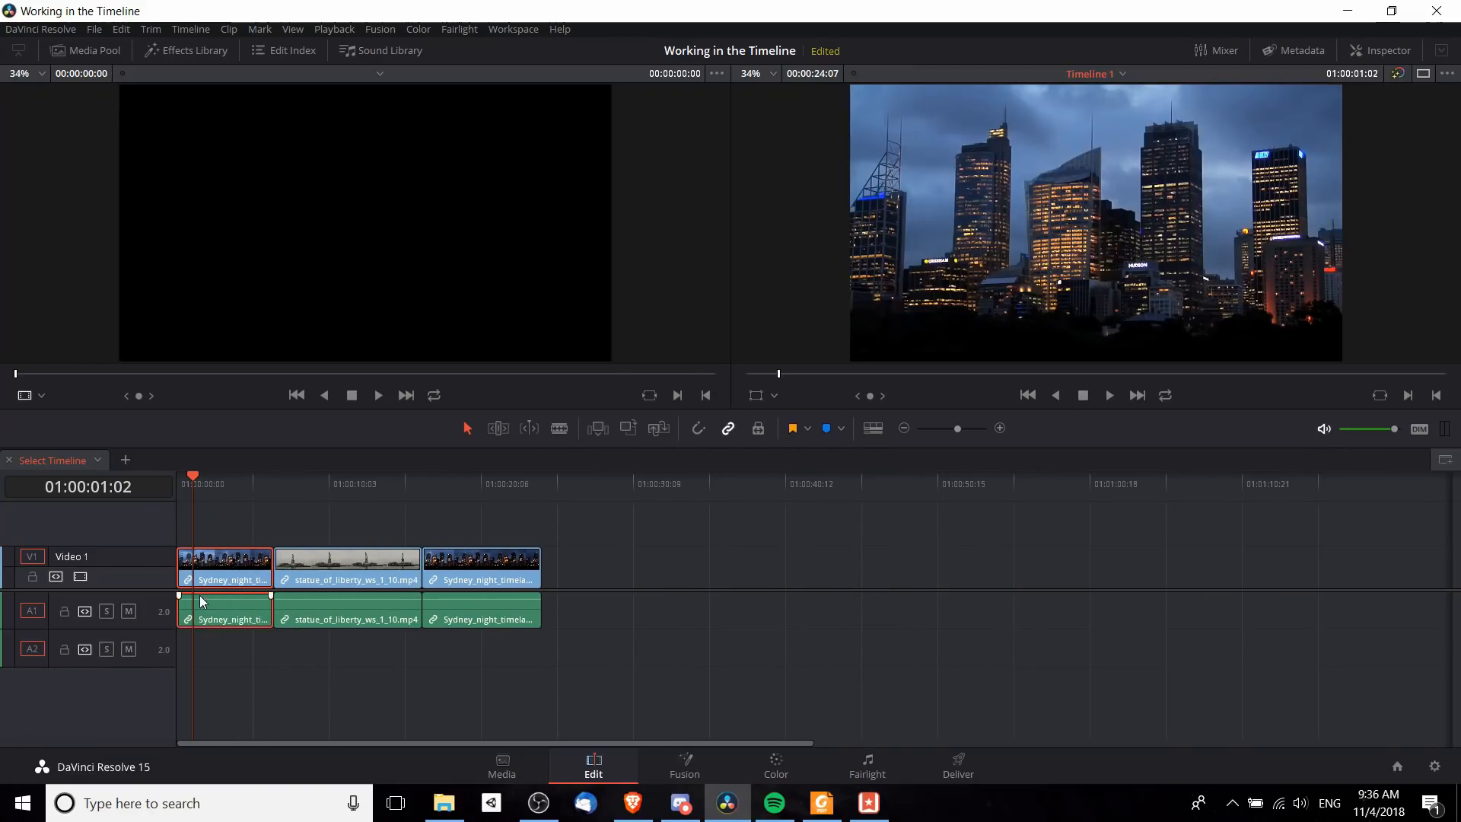
Step: Try extending the first Sydney clip's end over the statue clip by about 02:07 and trimming the statue clip's start
{"action": "left_click", "coordinate": [266, 567]}
{"action": "left_click_drag", "start_coordinate": [266, 568], "coordinate": [302, 563]}
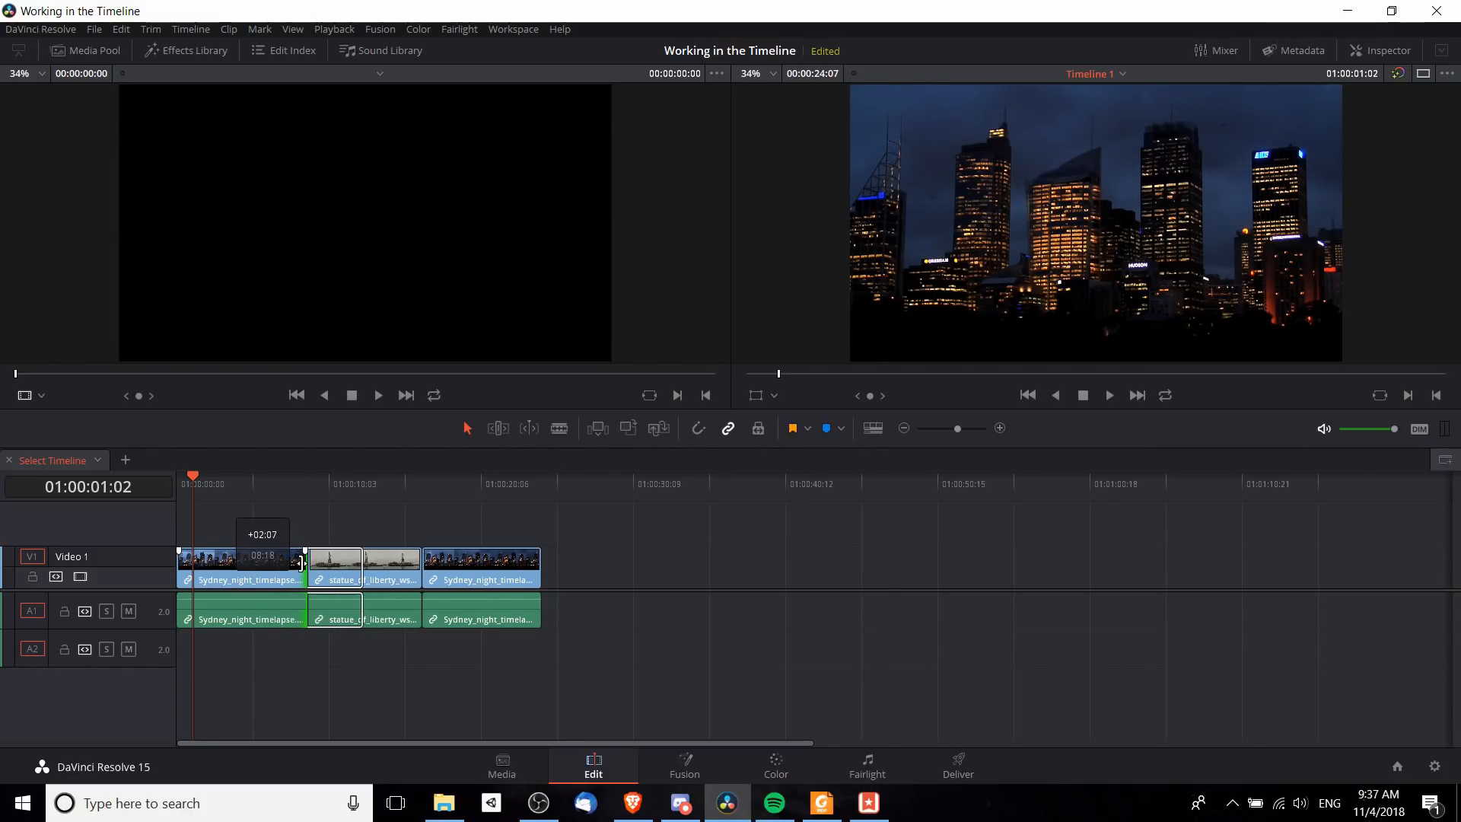
{"action": "left_click_drag", "start_coordinate": [302, 563], "coordinate": [250, 576]}
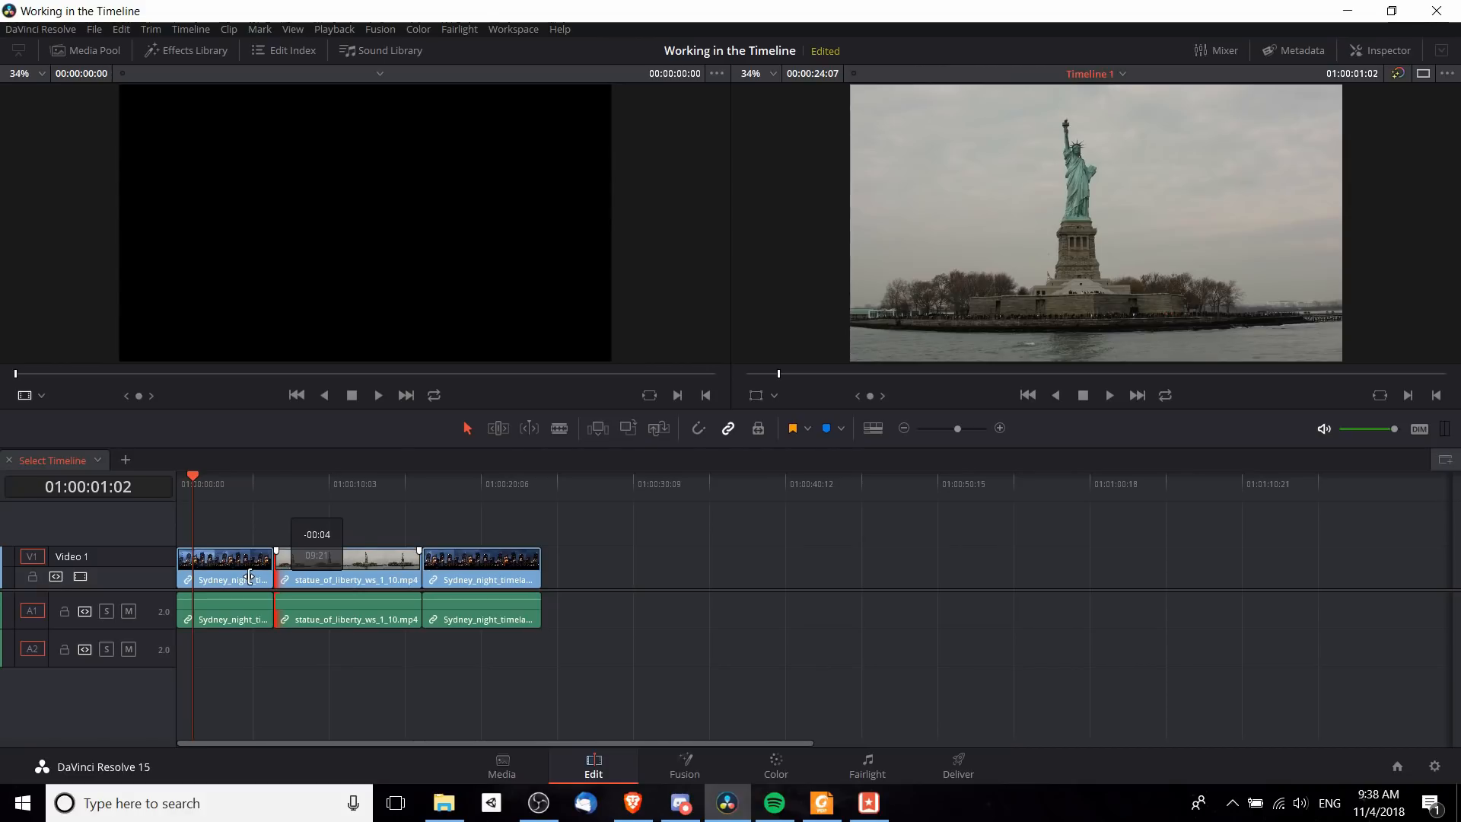
{"action": "left_click_drag", "start_coordinate": [248, 576], "coordinate": [245, 579]}
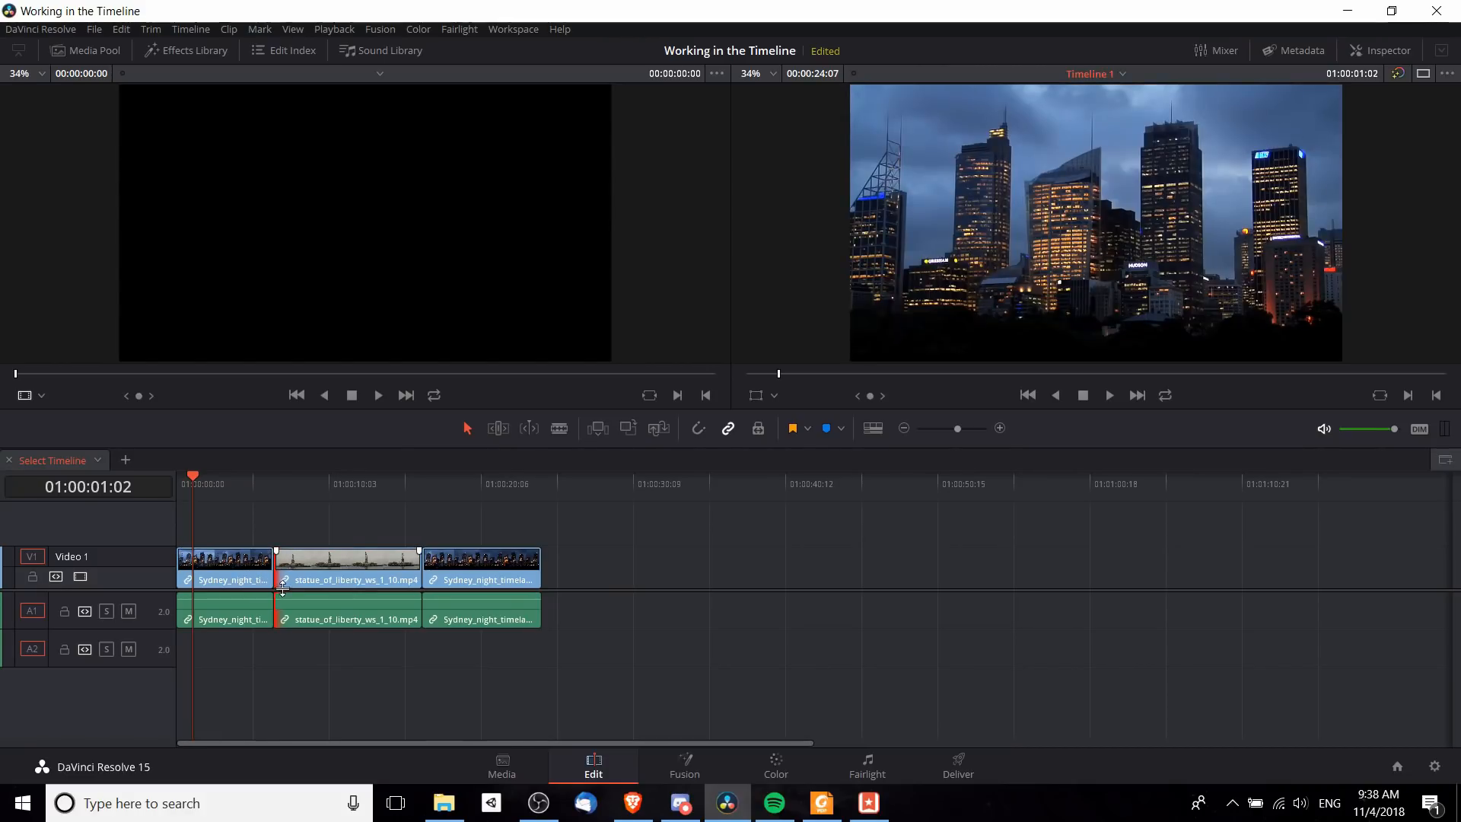
{"action": "left_click", "coordinate": [277, 570]}
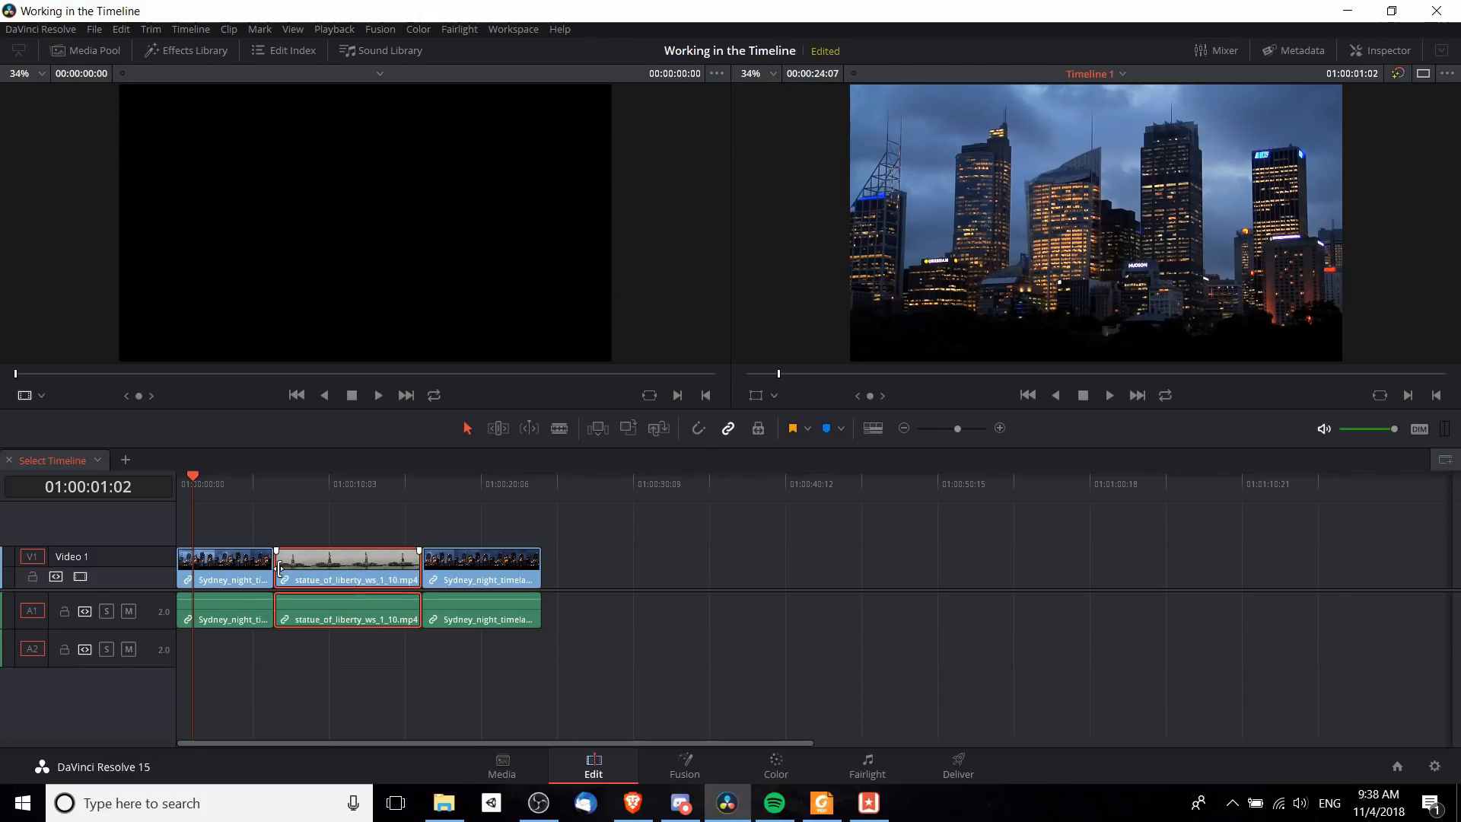
Step: Move the statue clip and the last Sydney clip apart so that gaps separate all three clips
{"action": "left_click_drag", "start_coordinate": [458, 572], "coordinate": [513, 572]}
{"action": "left_click_drag", "start_coordinate": [388, 574], "coordinate": [417, 573]}
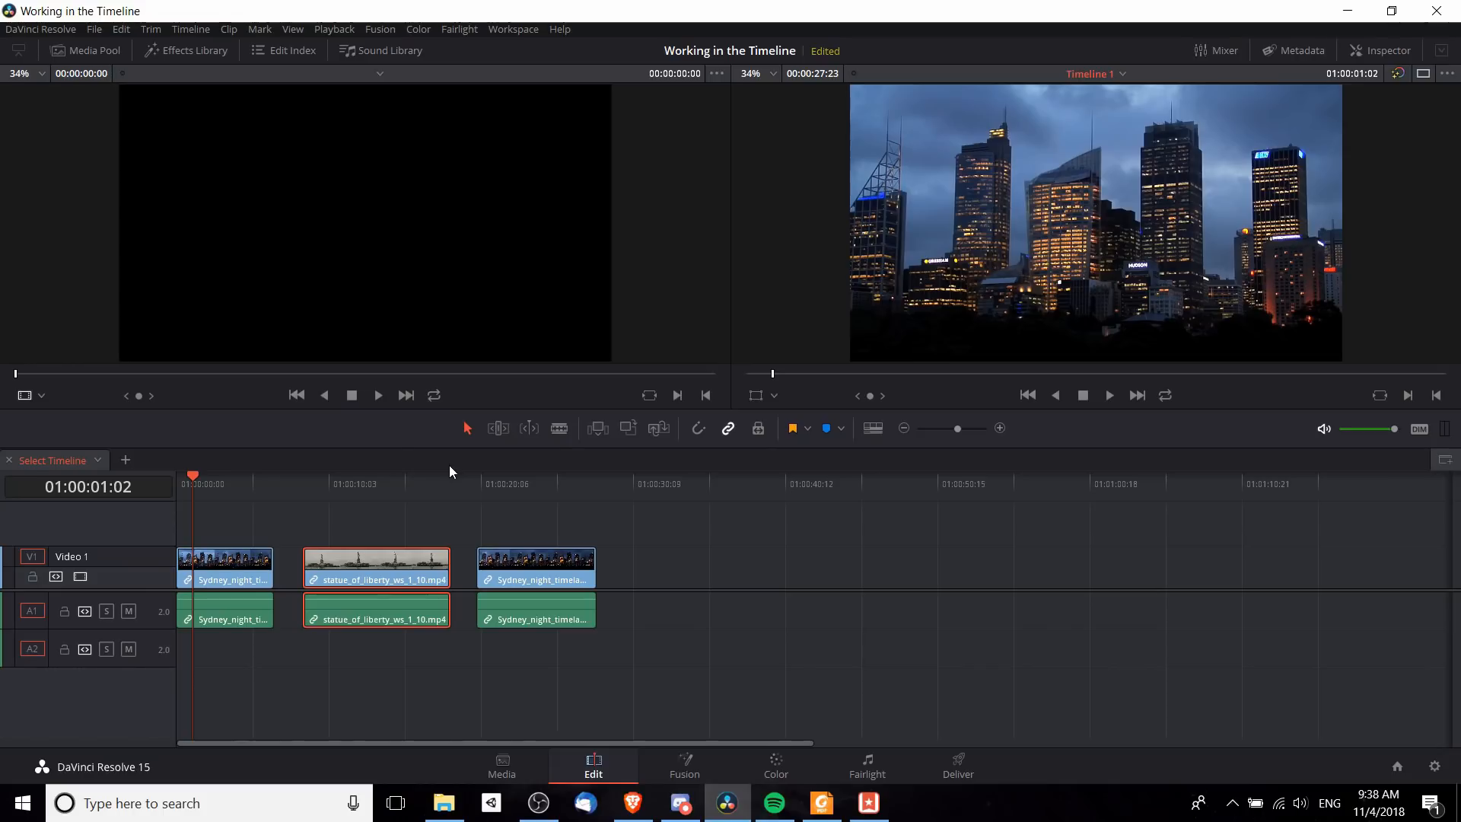
{"action": "mouse_move", "coordinate": [514, 569]}
{"action": "left_mouse_down"}
{"action": "mouse_move", "coordinate": [484, 580]}
{"action": "mouse_move", "coordinate": [494, 573]}
{"action": "left_mouse_up"}
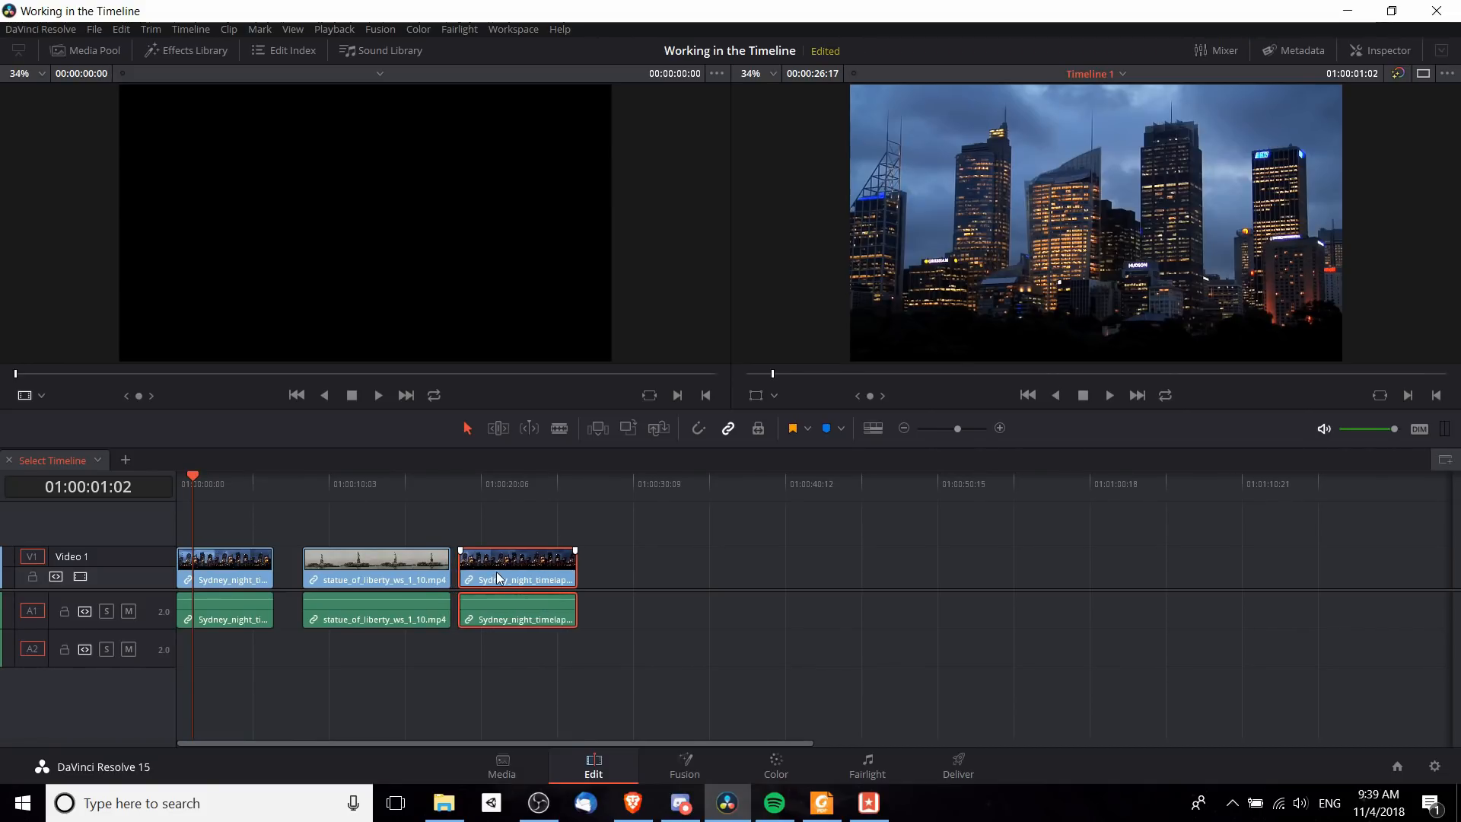
Step: Turn on snapping and move both Sydney clips flush against the edges of the statue clip
{"action": "left_click", "coordinate": [700, 430]}
{"action": "mouse_move", "coordinate": [532, 557]}
{"action": "left_mouse_down"}
{"action": "mouse_move", "coordinate": [550, 563]}
{"action": "mouse_move", "coordinate": [523, 563]}
{"action": "left_mouse_up"}
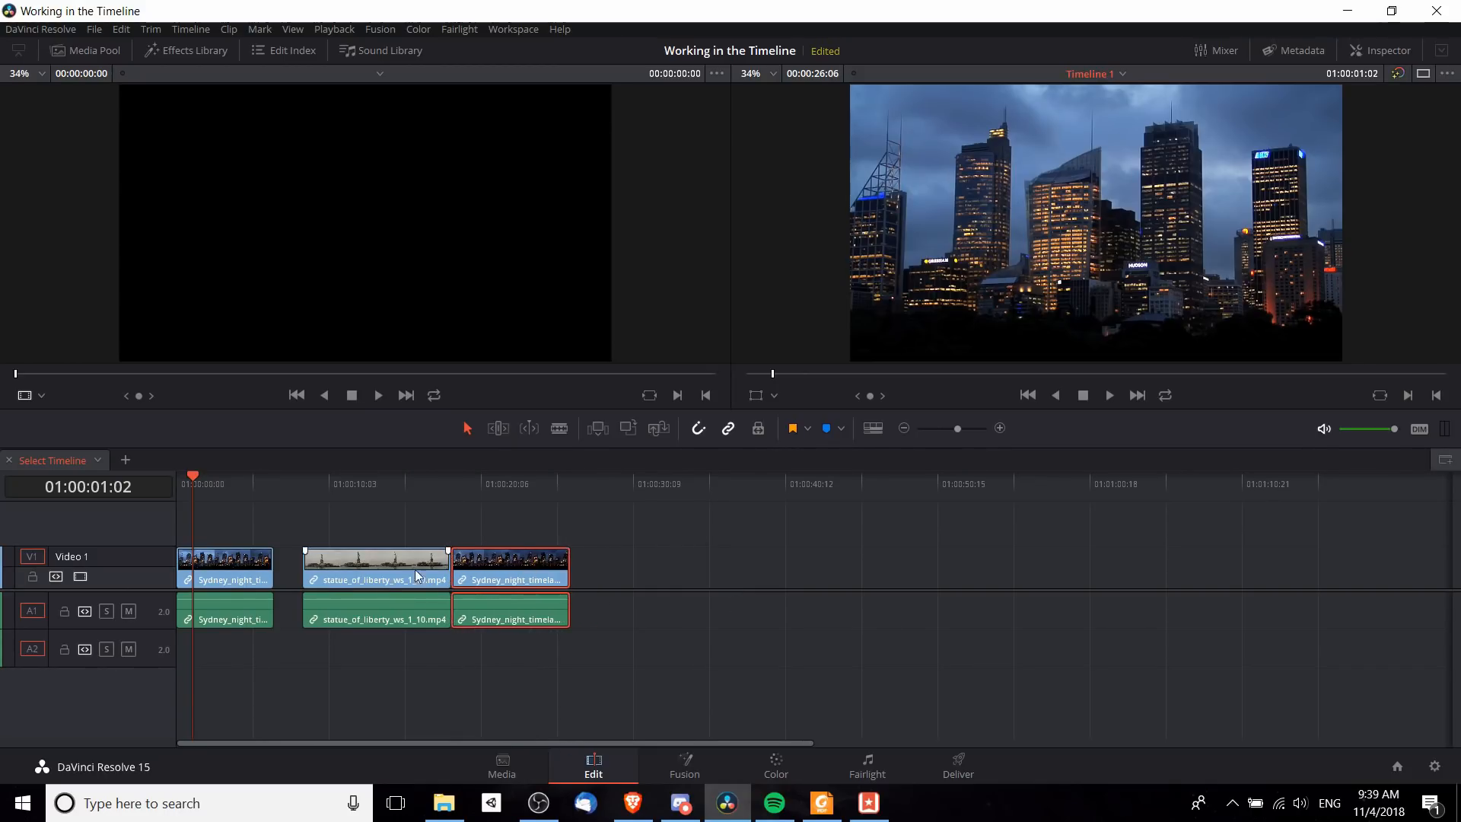
{"action": "left_click_drag", "start_coordinate": [231, 572], "coordinate": [269, 581]}
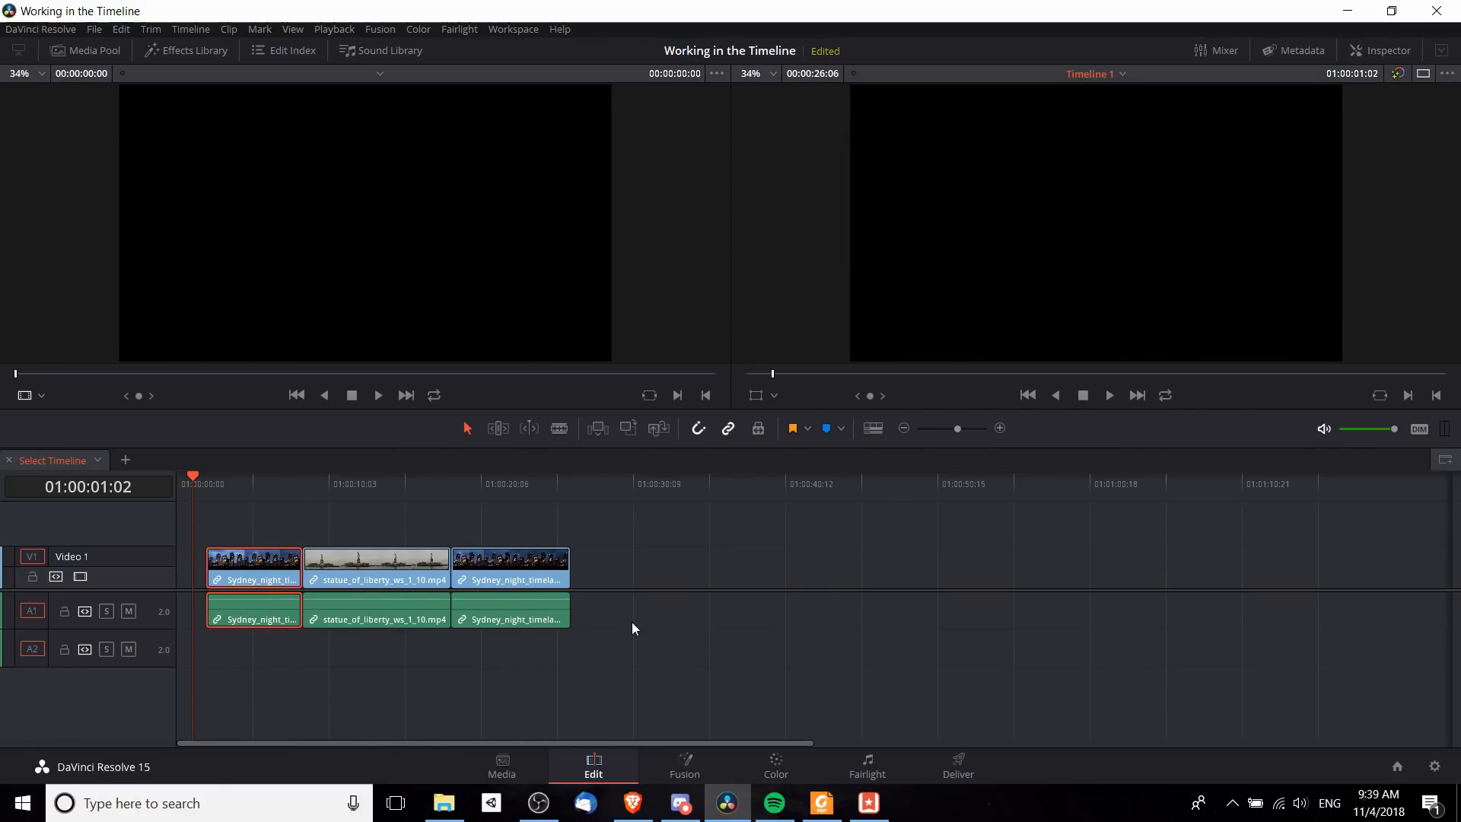
Step: Select all three clips and move them together to the start of the timeline at 01:00:00:00
{"action": "left_click", "coordinate": [601, 652]}
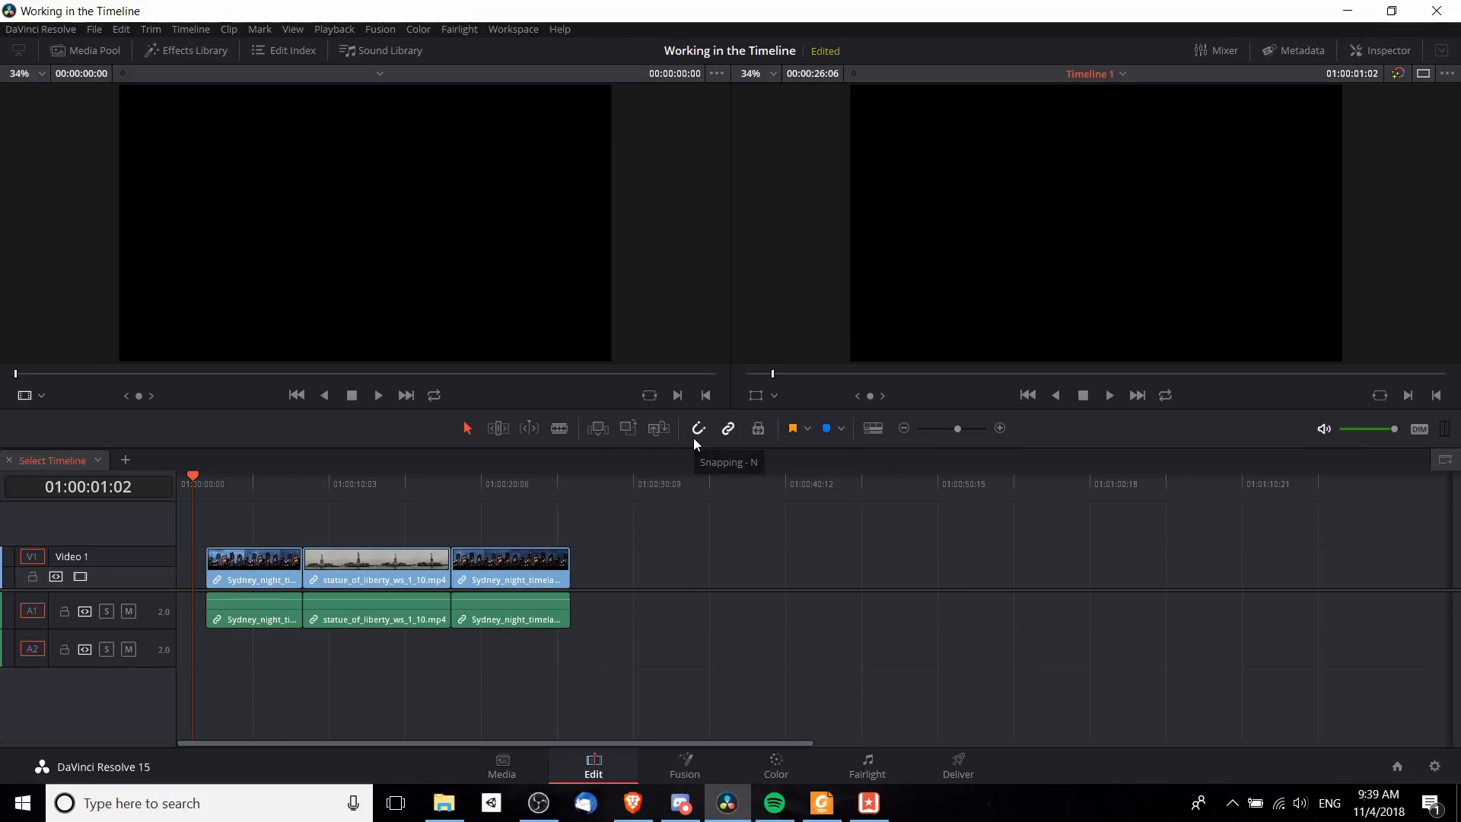
{"action": "left_click_drag", "start_coordinate": [646, 678], "coordinate": [195, 498]}
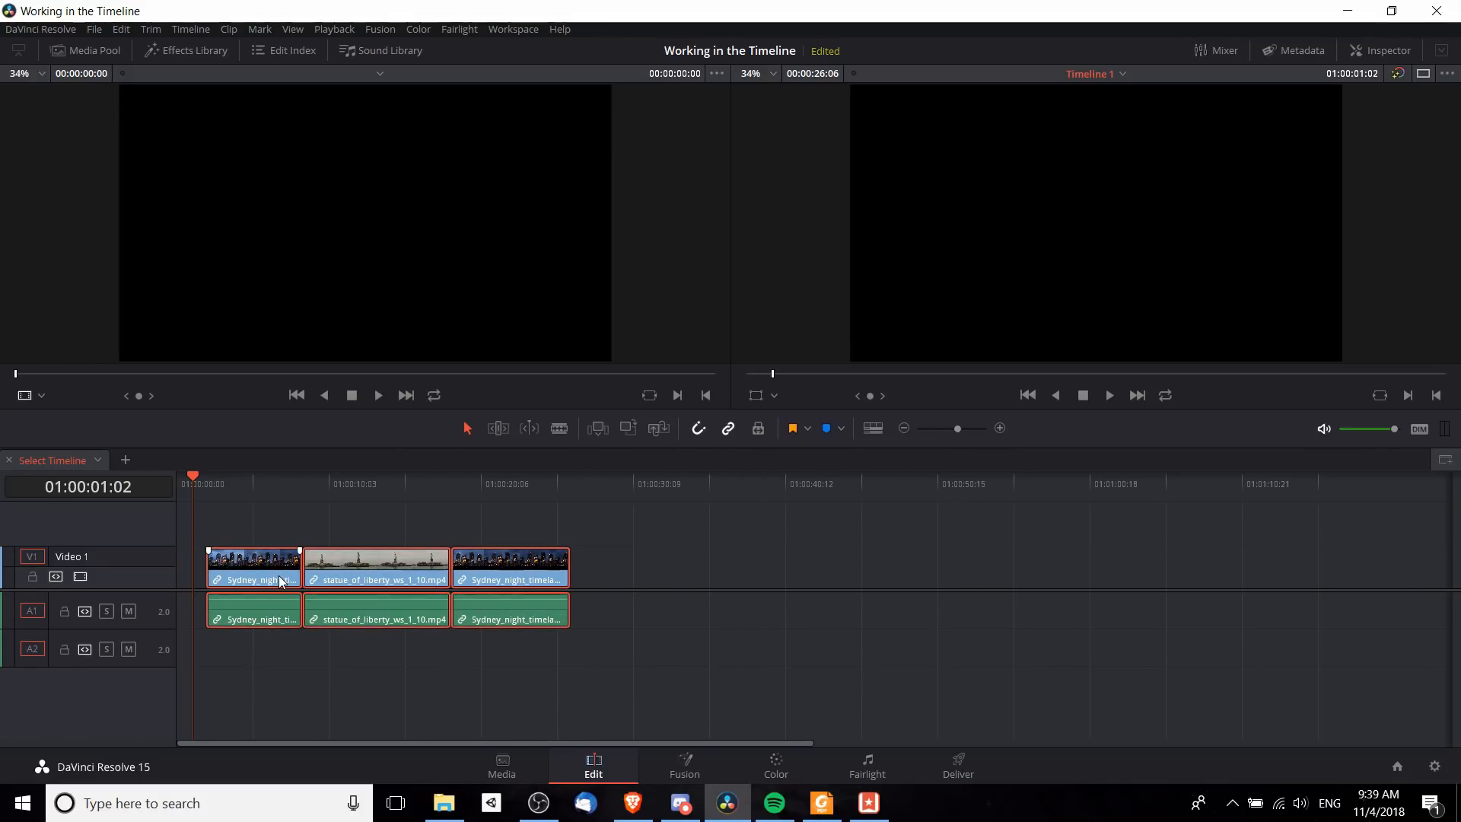
{"action": "left_click_drag", "start_coordinate": [622, 648], "coordinate": [198, 523]}
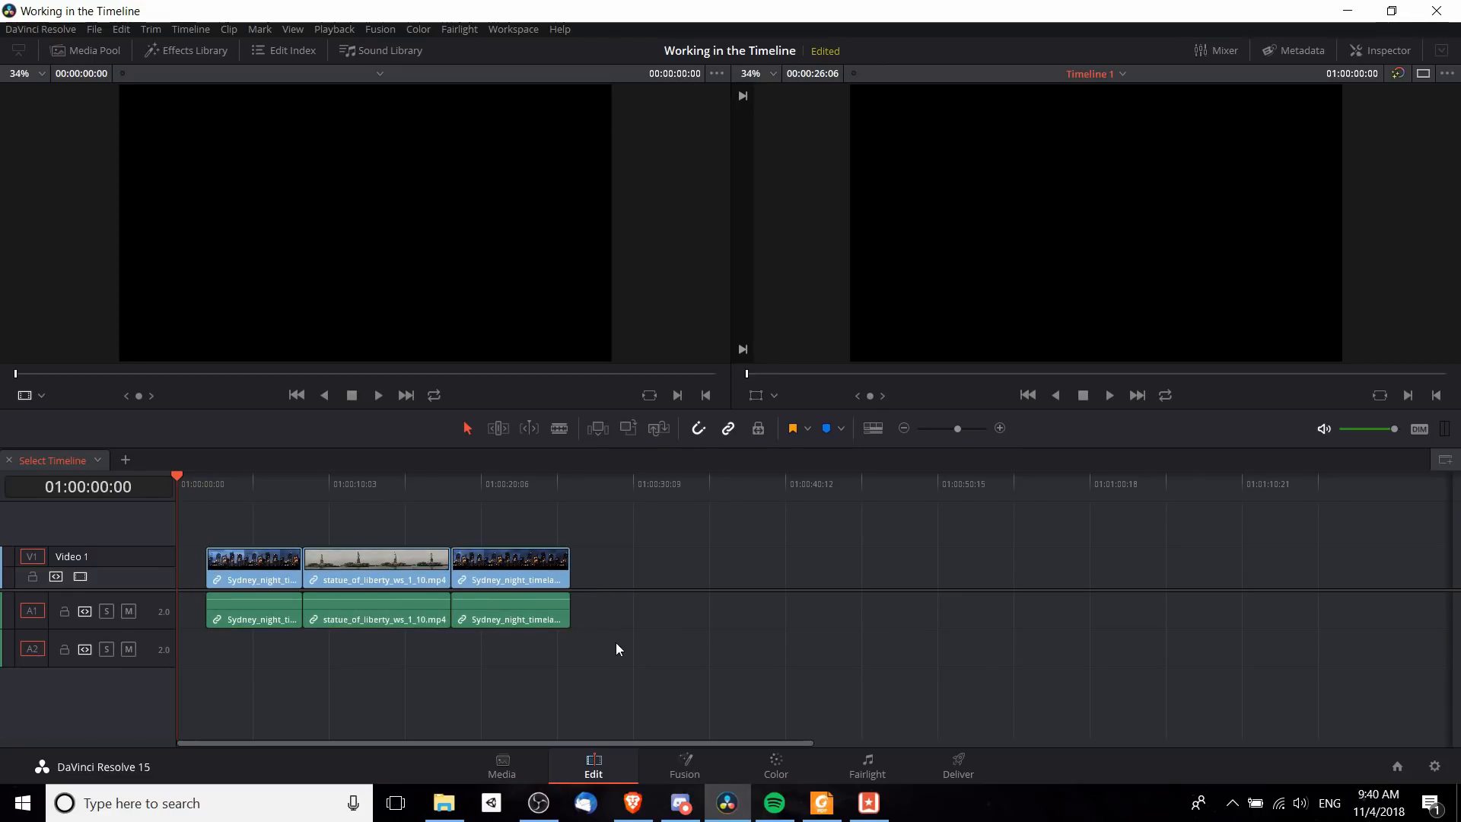
{"action": "left_click_drag", "start_coordinate": [625, 660], "coordinate": [195, 528]}
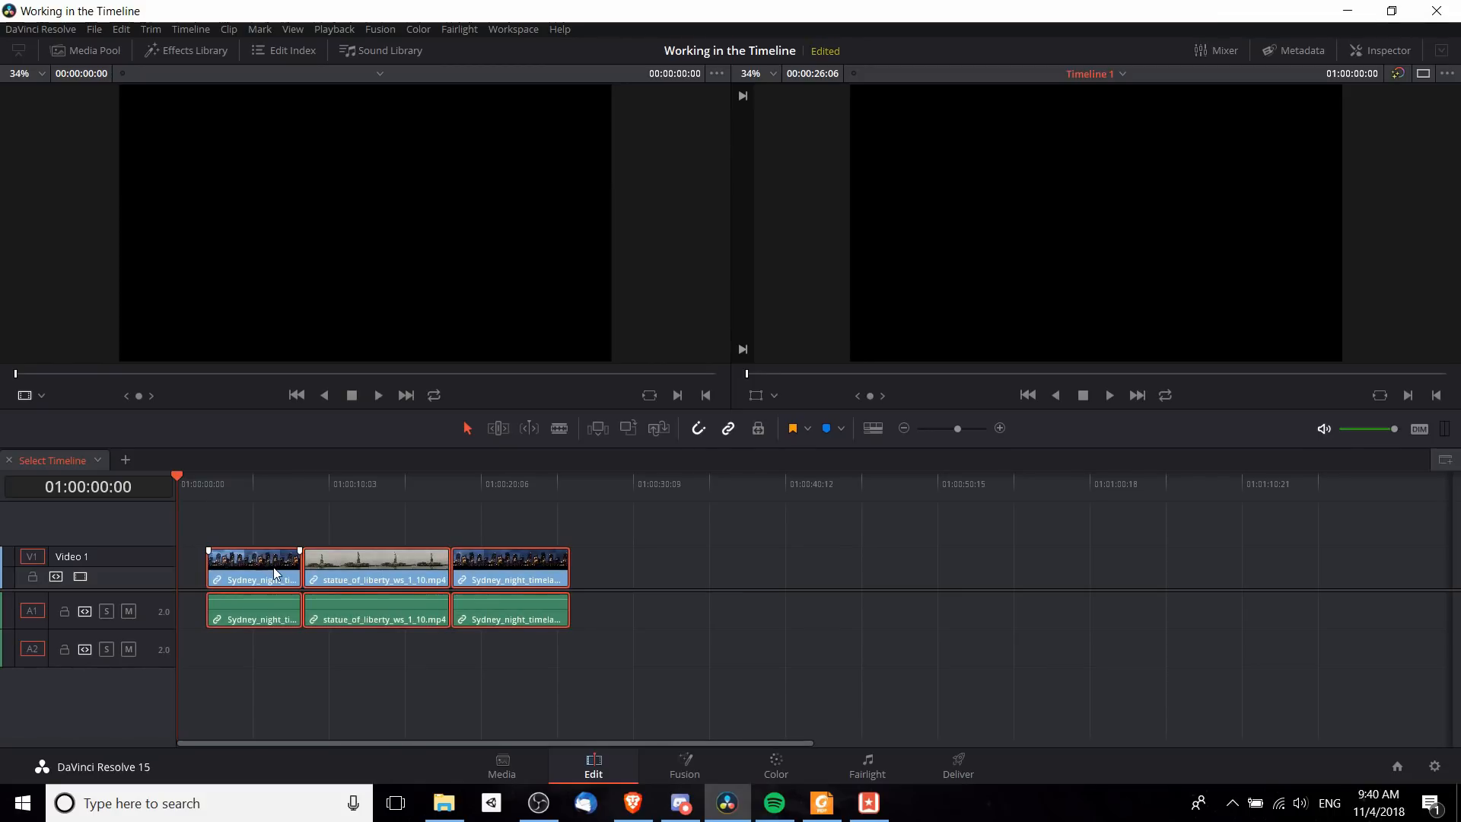
{"action": "left_click_drag", "start_coordinate": [274, 569], "coordinate": [165, 566]}
{"action": "left_click", "coordinate": [203, 514]}
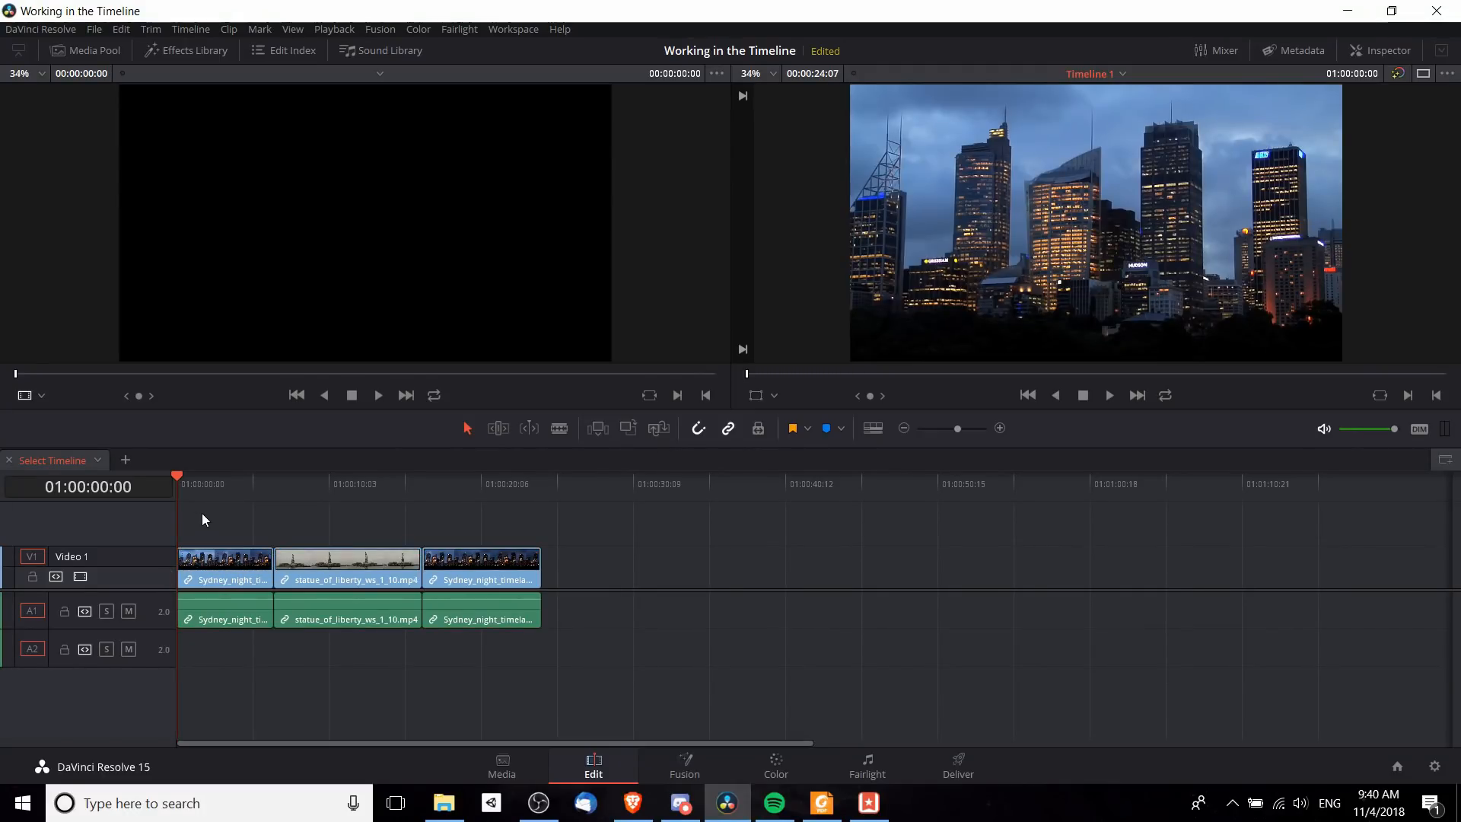
Step: Switch to Trim Edit Mode and slip the statue clip's footage without changing the clip's timeline position
{"action": "left_click", "coordinate": [503, 427]}
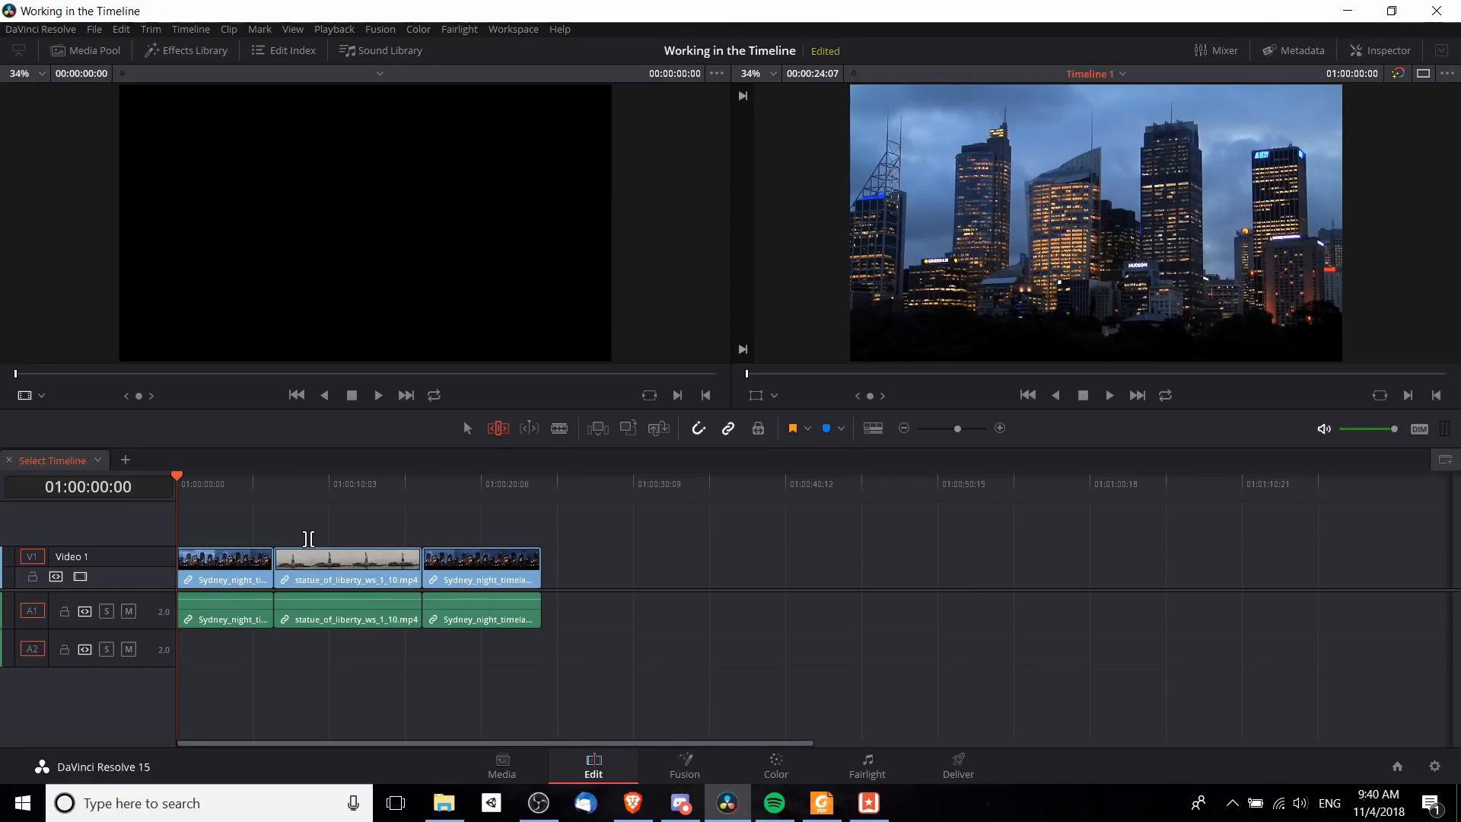
{"action": "scroll", "coordinate": [302, 519], "scroll_direction": "up", "scroll_amount": 5}
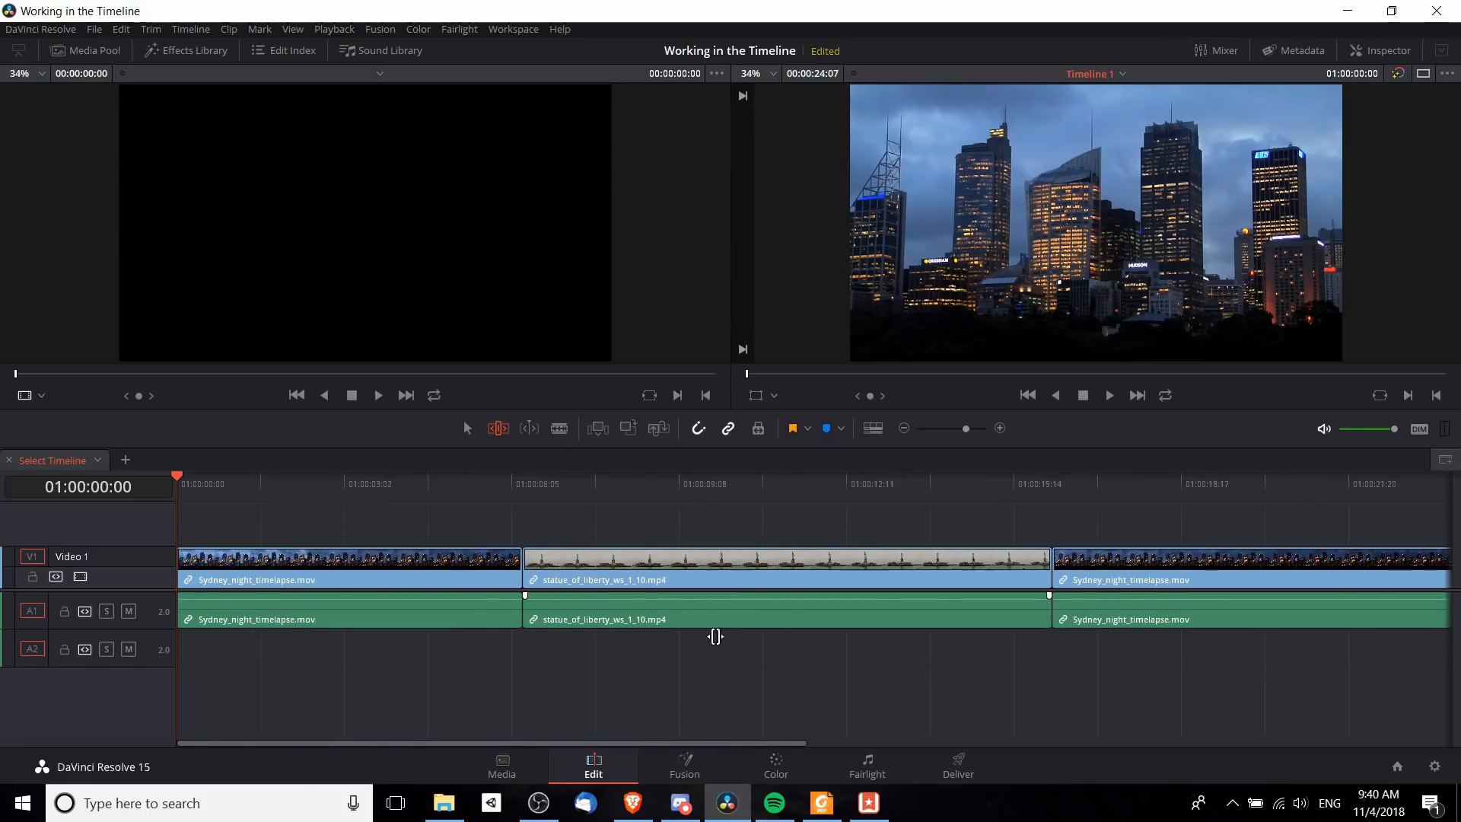
{"action": "left_click_drag", "start_coordinate": [686, 742], "coordinate": [803, 742]}
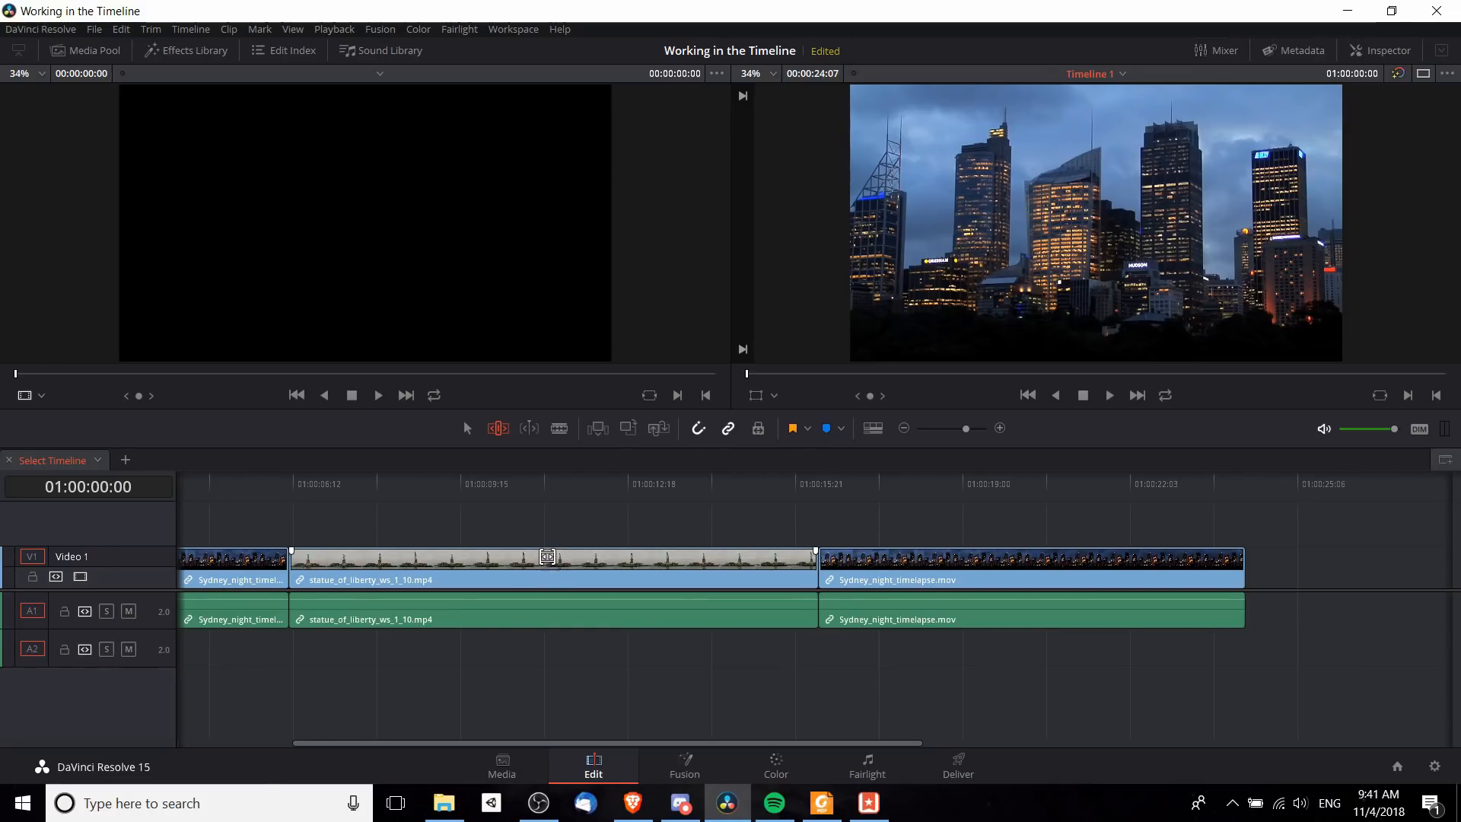
{"action": "left_click", "coordinate": [552, 557]}
{"action": "left_click_drag", "start_coordinate": [564, 560], "coordinate": [545, 561]}
{"action": "mouse_move", "coordinate": [528, 561]}
{"action": "left_mouse_down"}
{"action": "mouse_move", "coordinate": [578, 560]}
{"action": "mouse_move", "coordinate": [515, 559]}
{"action": "left_mouse_up"}
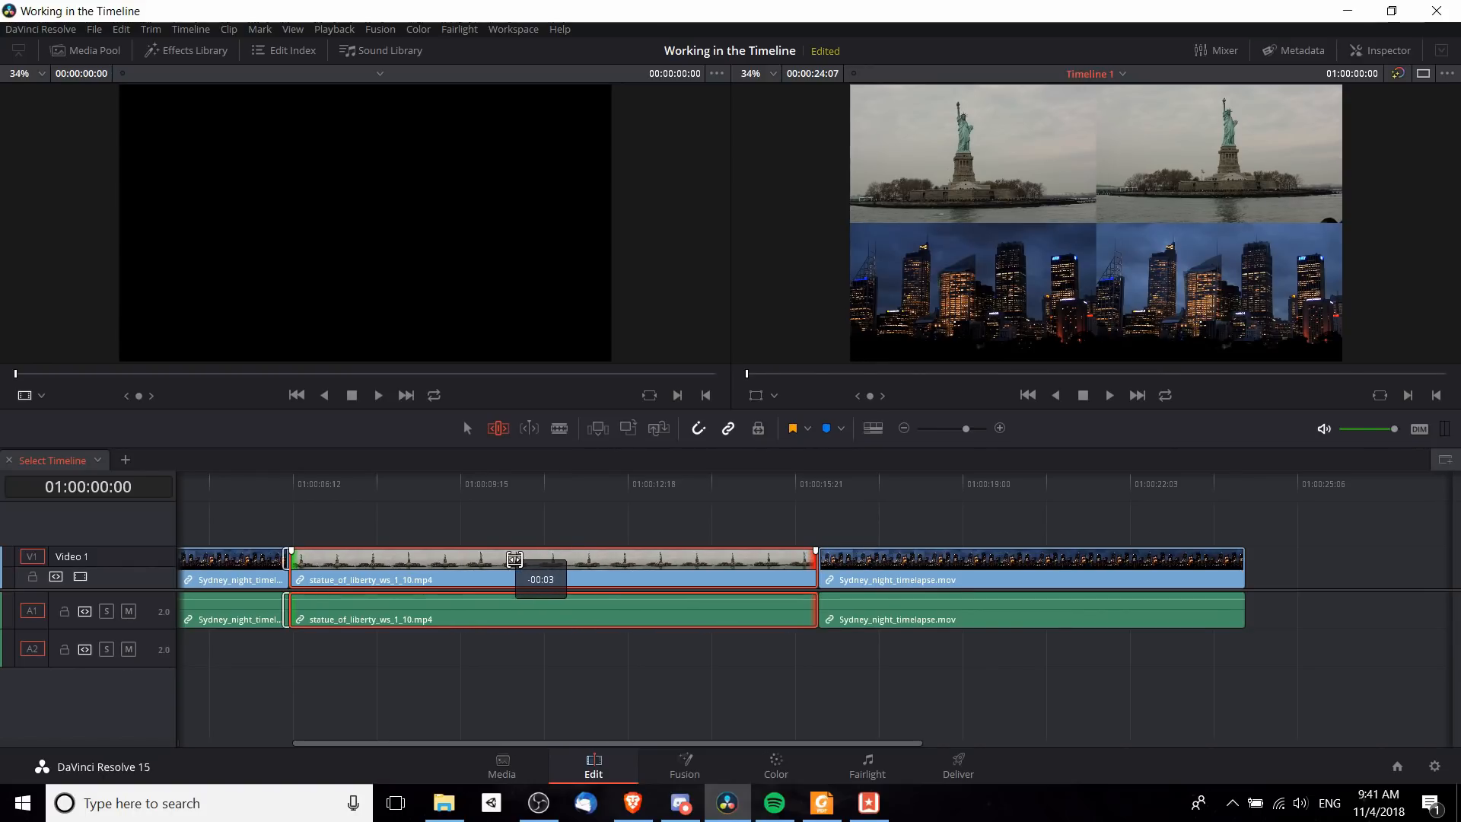
{"action": "mouse_move", "coordinate": [514, 559]}
{"action": "left_mouse_down"}
{"action": "mouse_move", "coordinate": [625, 563]}
{"action": "mouse_move", "coordinate": [487, 563]}
{"action": "left_mouse_up"}
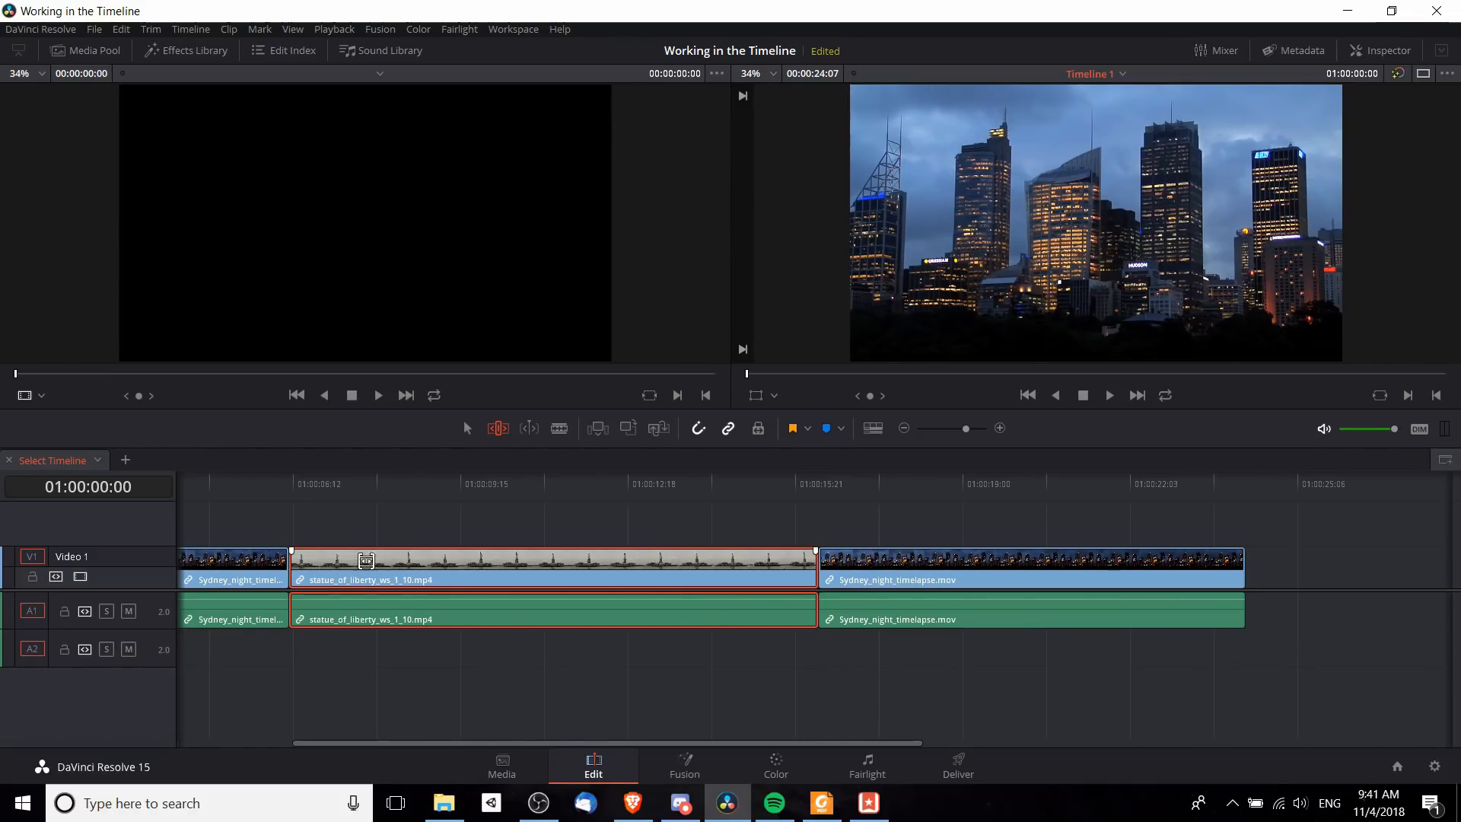
Step: Try trimming the last Sydney clip's start, and roll the cut between the first Sydney clip and the statue clip slightly earlier
{"action": "left_click_drag", "start_coordinate": [601, 741], "coordinate": [691, 739]}
{"action": "left_click_drag", "start_coordinate": [719, 567], "coordinate": [652, 561]}
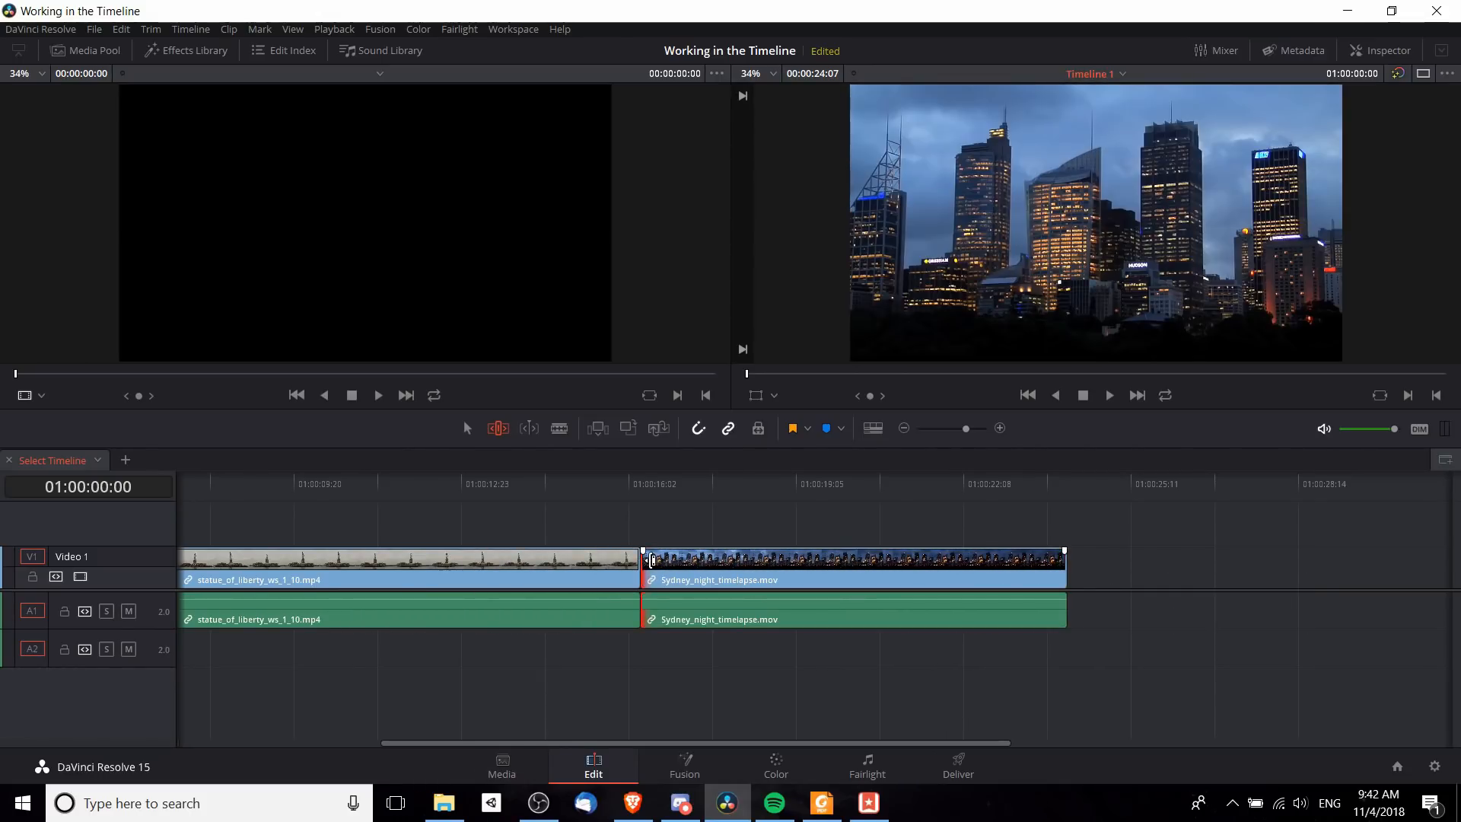
{"action": "mouse_move", "coordinate": [652, 561]}
{"action": "left_mouse_down"}
{"action": "mouse_move", "coordinate": [736, 560]}
{"action": "mouse_move", "coordinate": [644, 561]}
{"action": "left_mouse_up"}
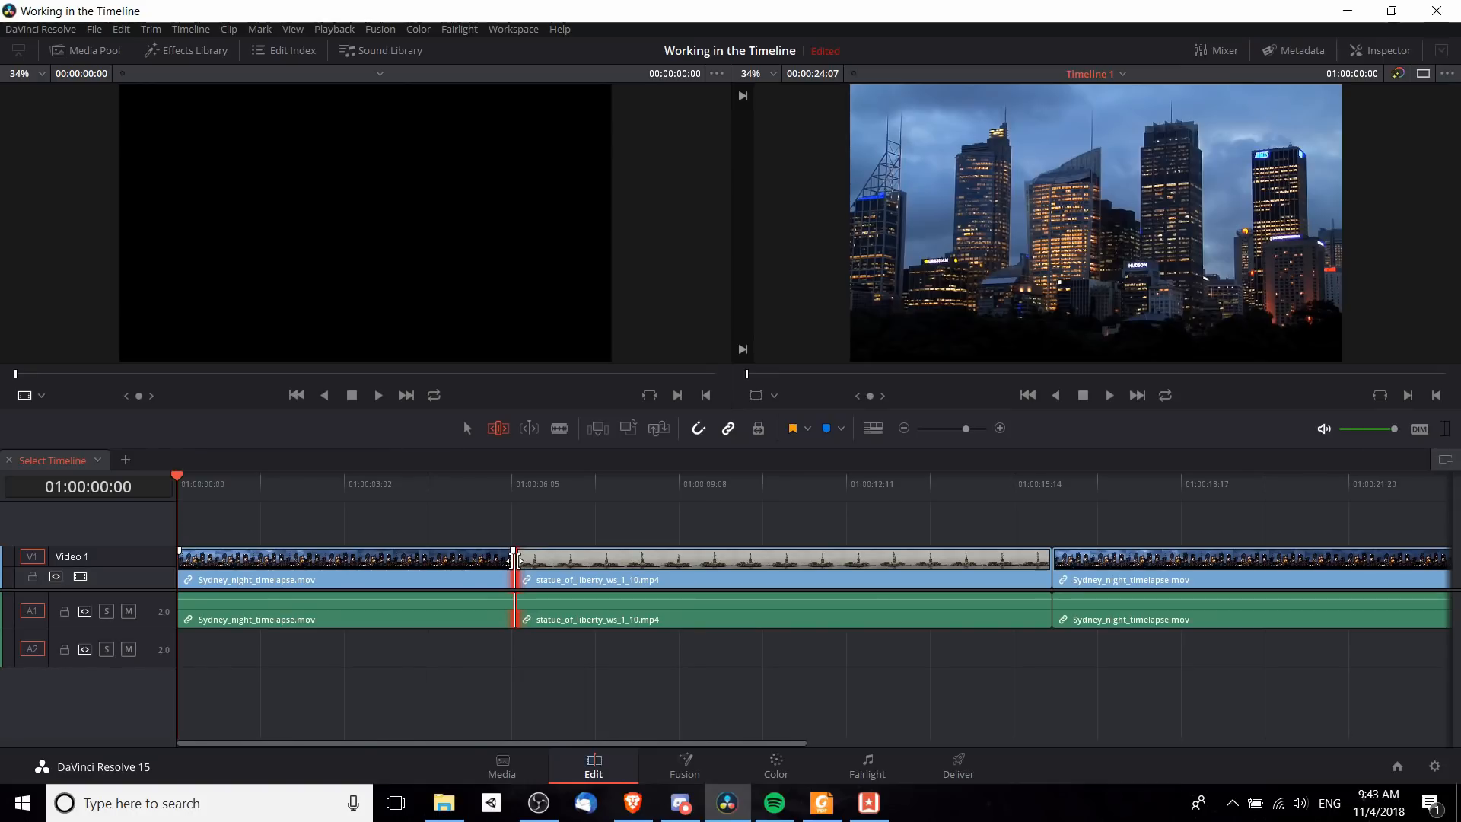
{"action": "mouse_move", "coordinate": [513, 560]}
{"action": "left_mouse_down"}
{"action": "mouse_move", "coordinate": [609, 560]}
{"action": "mouse_move", "coordinate": [513, 567]}
{"action": "left_mouse_up"}
Step: Slide the statue clip between its neighbours so that it starts at about 01:00:07:19
{"action": "left_click", "coordinate": [614, 569]}
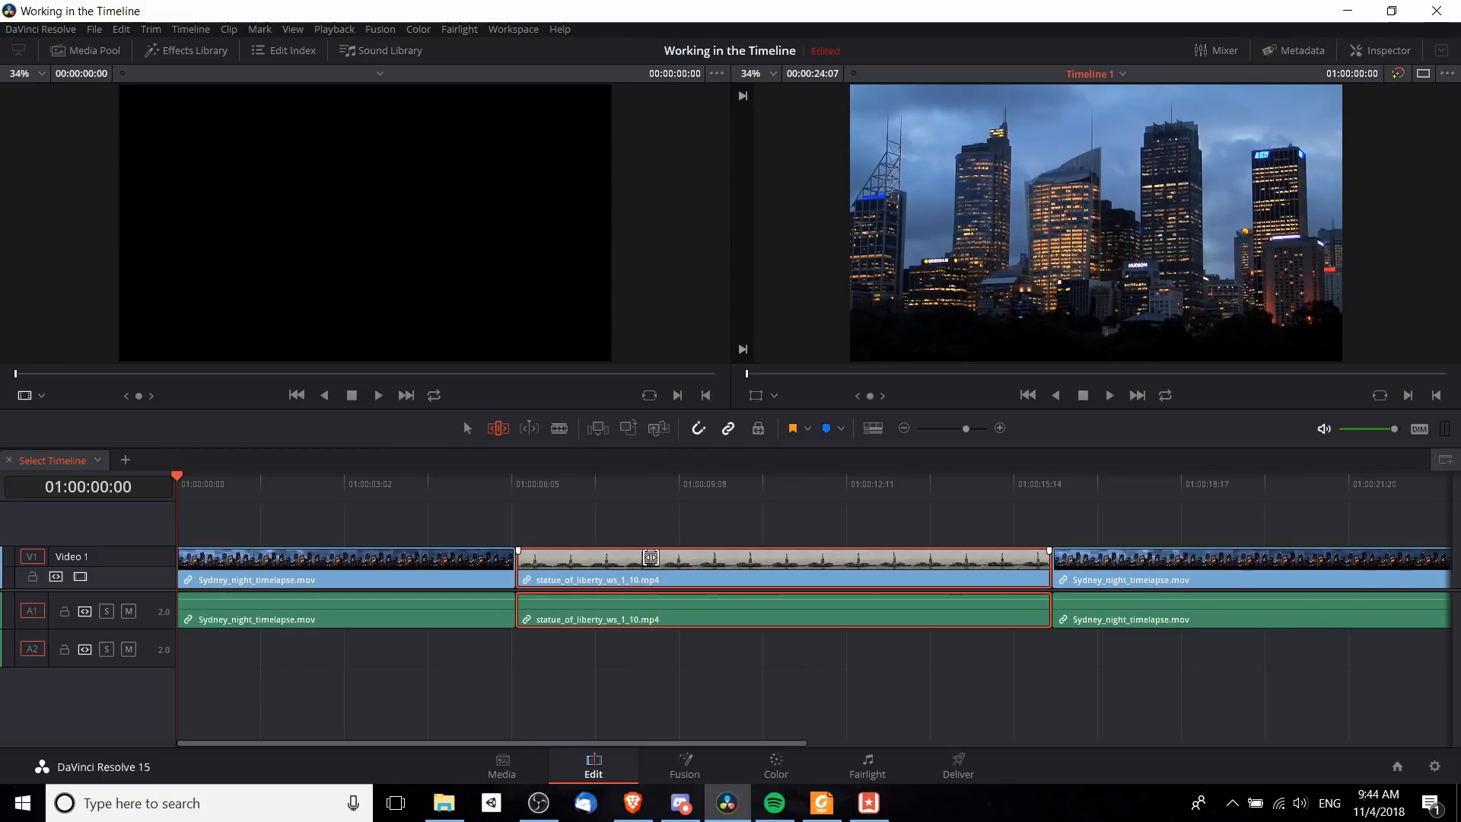
{"action": "left_click_drag", "start_coordinate": [648, 580], "coordinate": [797, 579]}
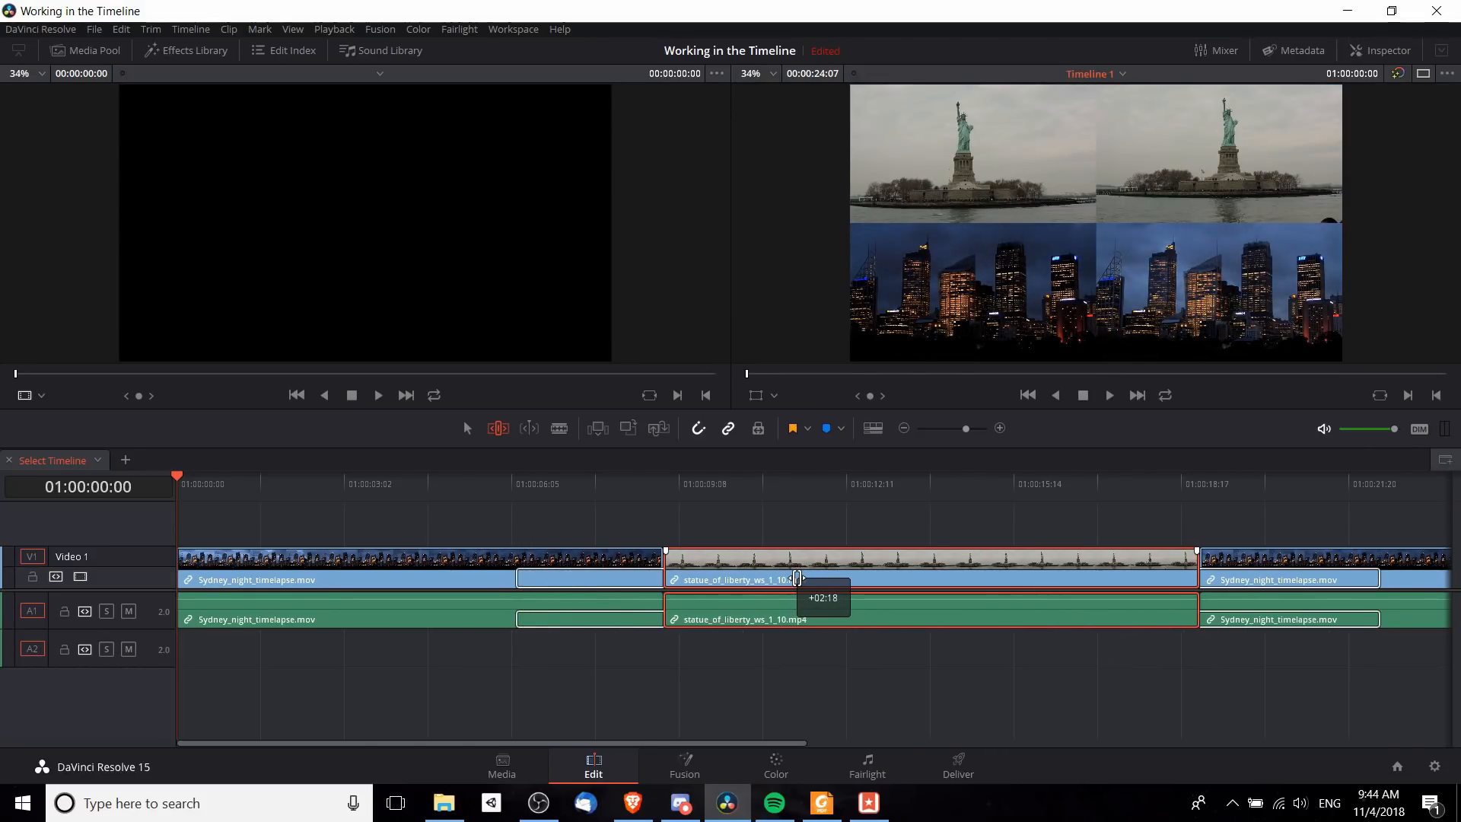
{"action": "left_click_drag", "start_coordinate": [797, 580], "coordinate": [725, 570]}
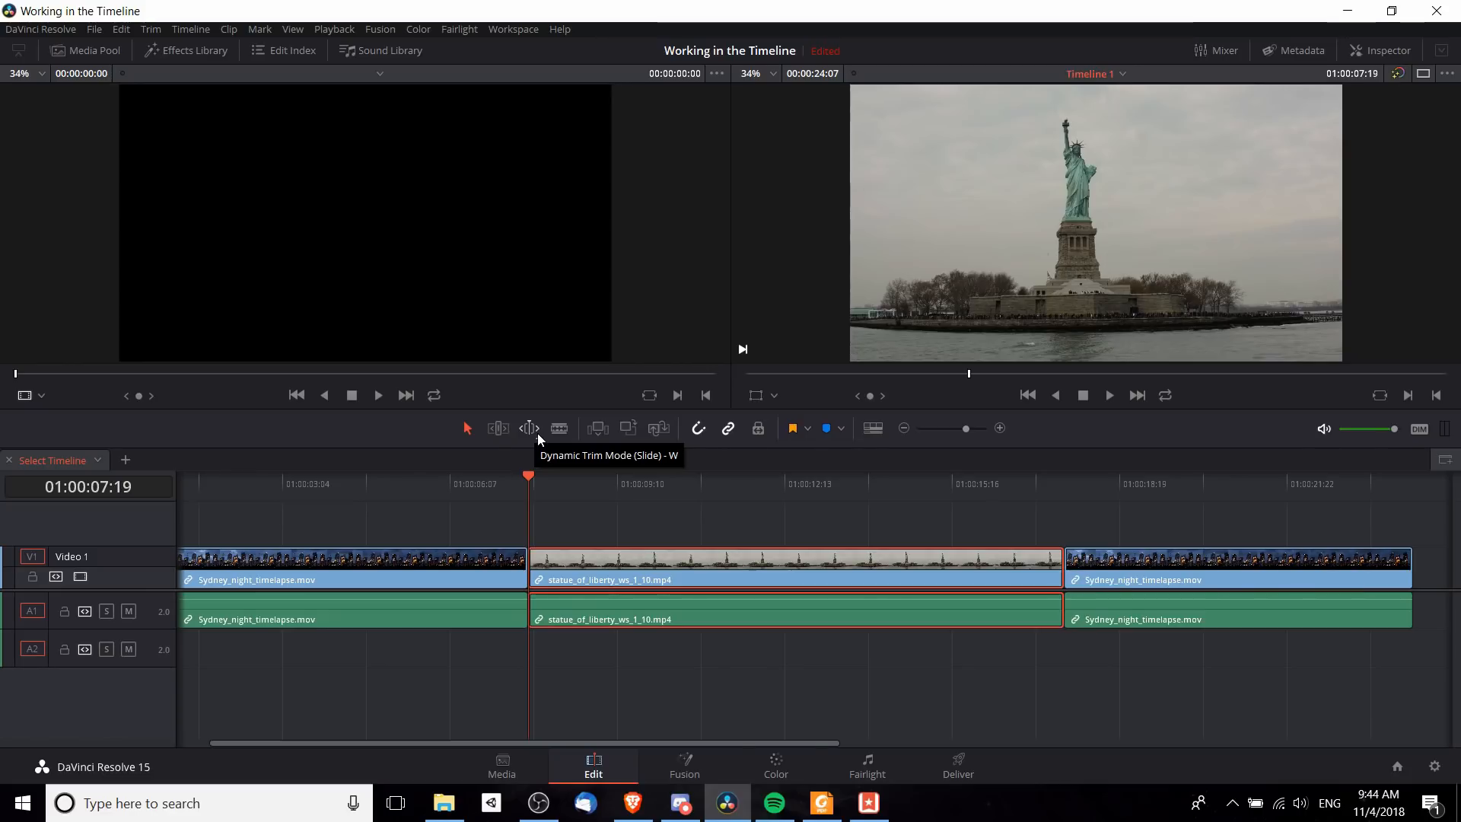
Step: Turn on Dynamic Trim Mode (Slide) and play around the cut into the statue clip
{"action": "left_click", "coordinate": [529, 427]}
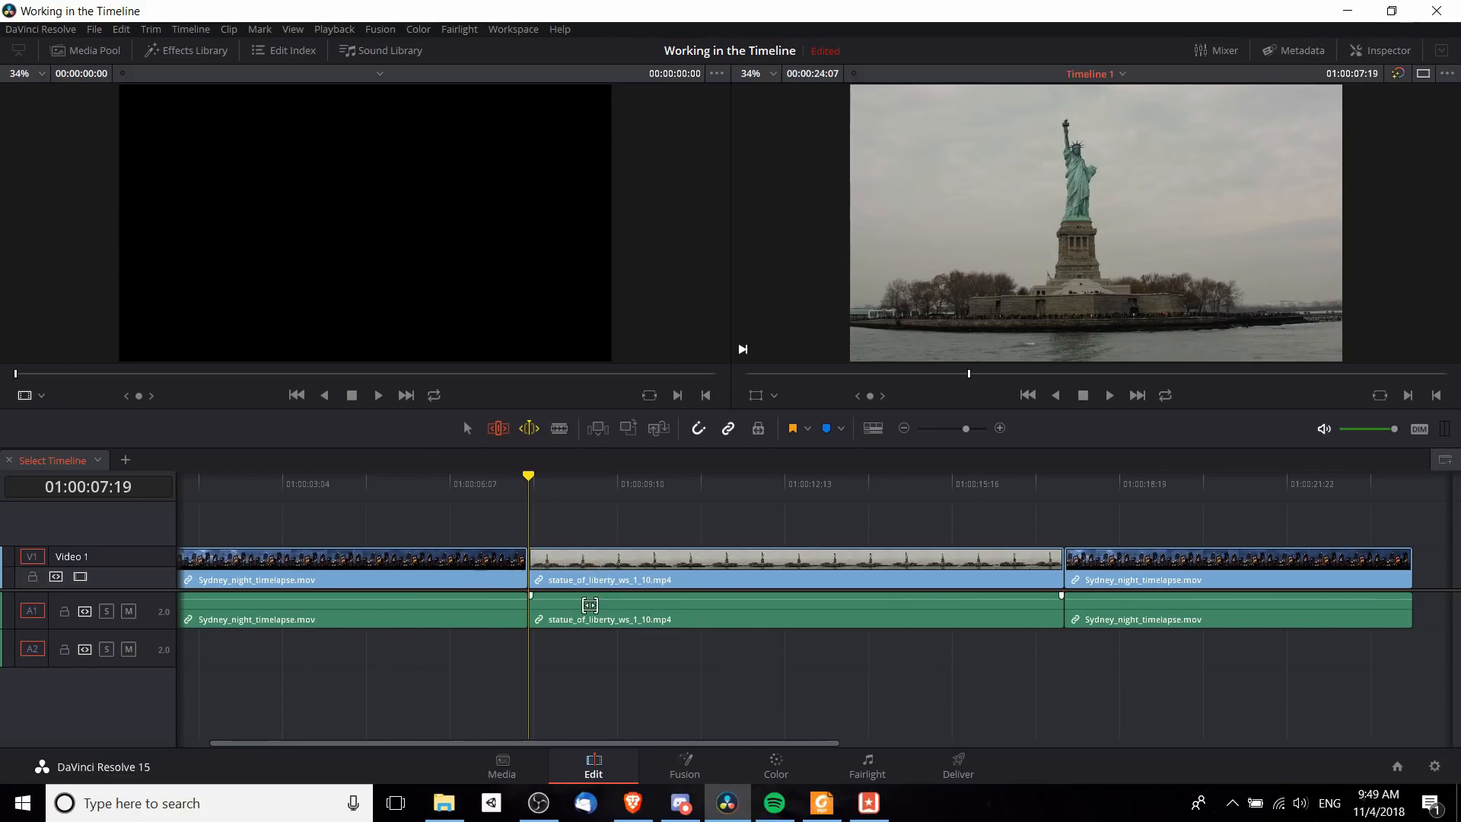
{"action": "key", "text": "slash"}
Step: Try ripple-trimming the start of the statue clip and undo the trim
{"action": "left_click", "coordinate": [539, 564]}
{"action": "left_click_drag", "start_coordinate": [539, 564], "coordinate": [582, 563]}
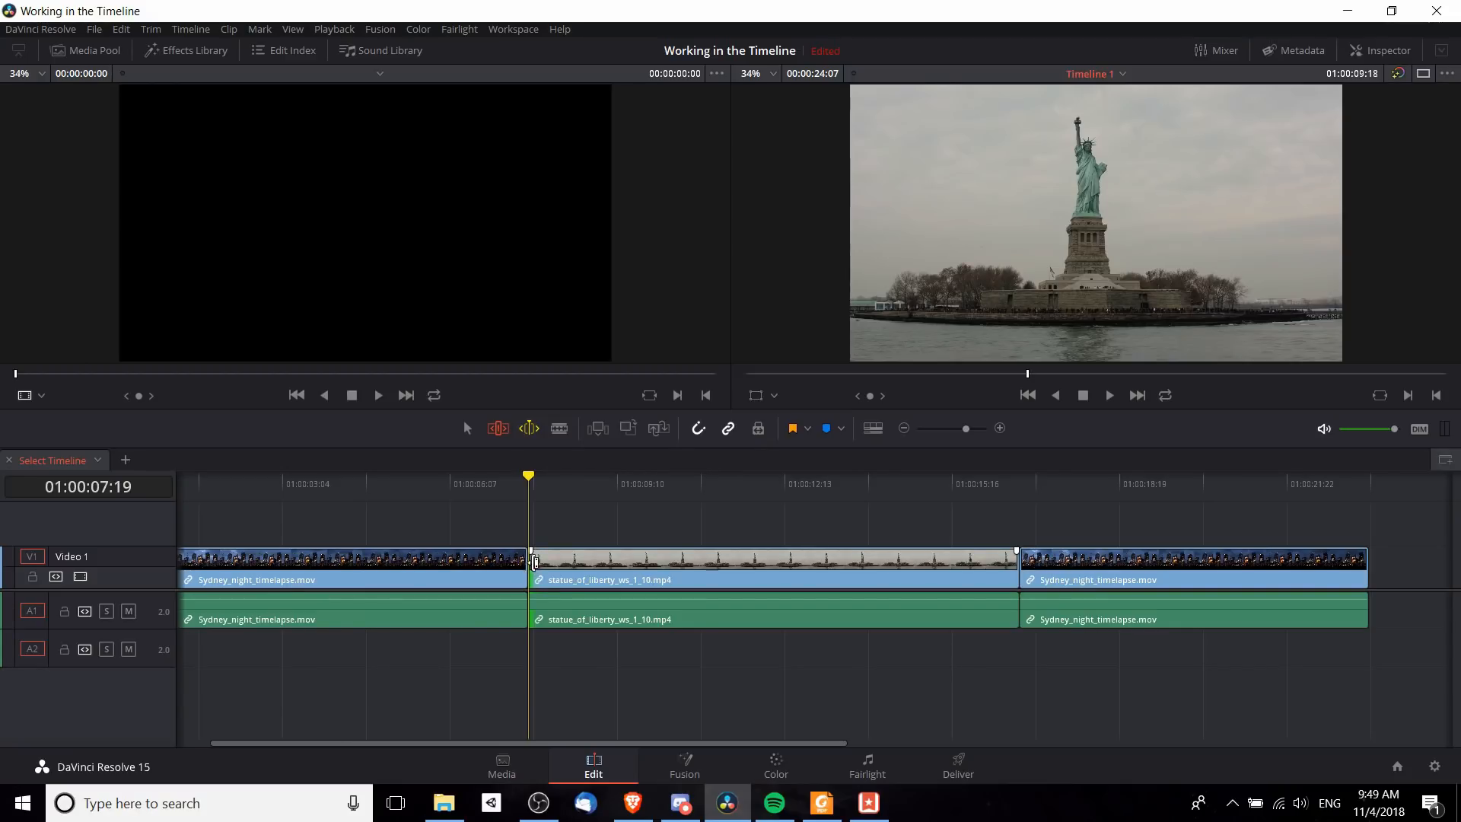
{"action": "key", "text": "ctrl+z"}
Step: Ripple-trim the statue clip's start in passes, playing around the cut between trims, until the timeline lasts 00:21:07
{"action": "key", "text": "space"}
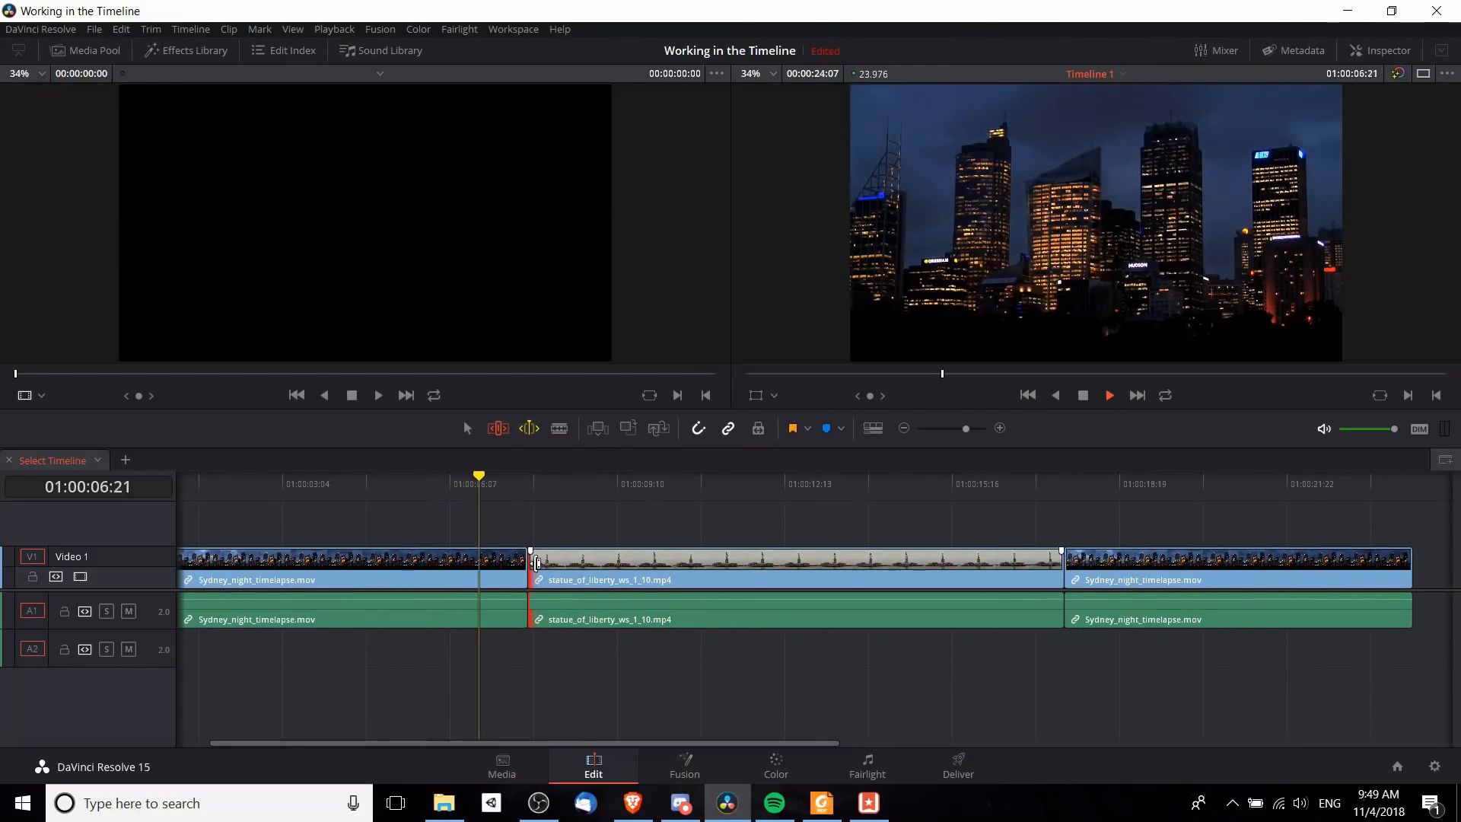
{"action": "left_click_drag", "start_coordinate": [538, 573], "coordinate": [583, 562]}
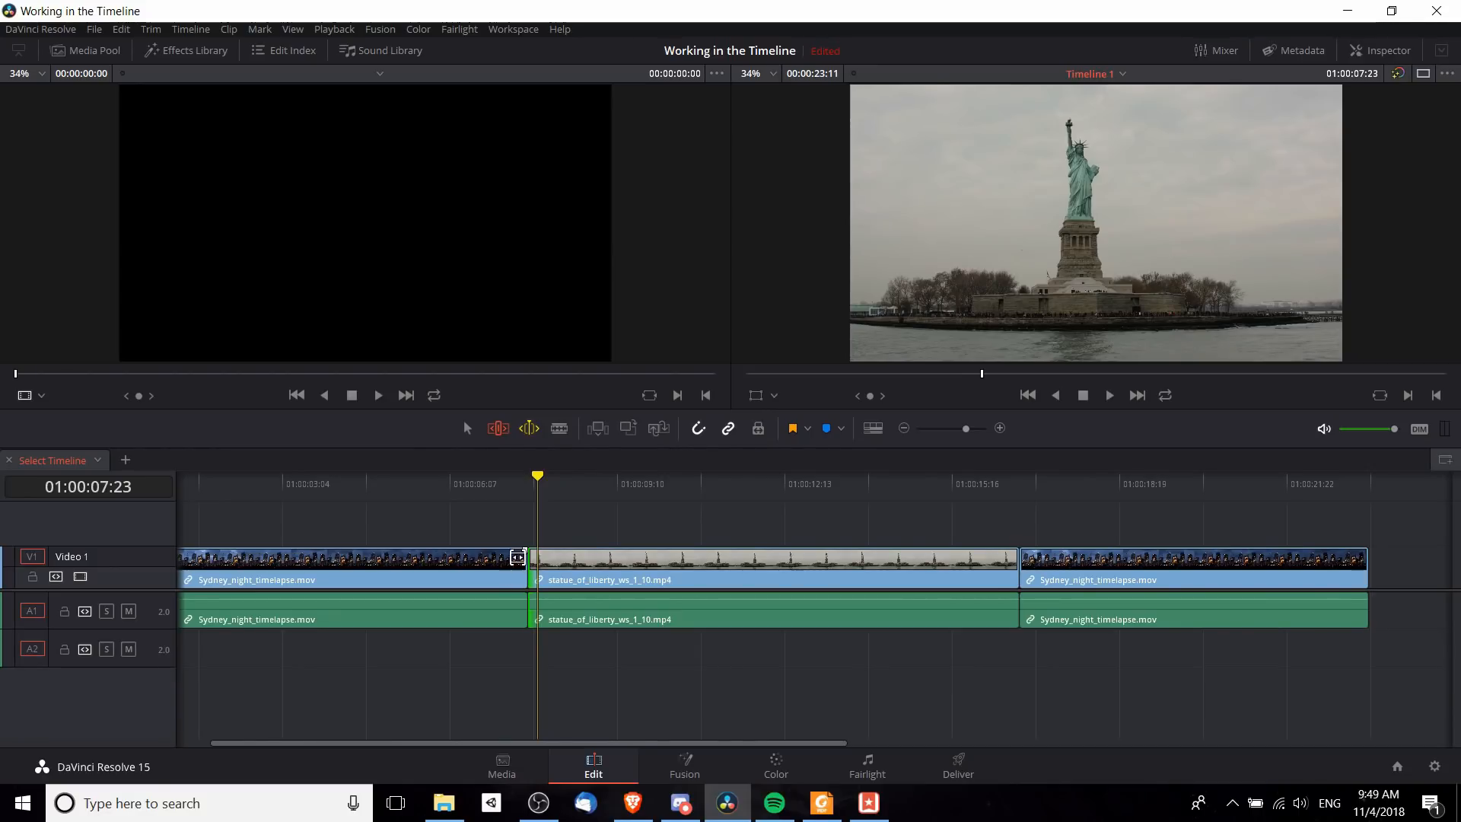
{"action": "key", "text": "slash"}
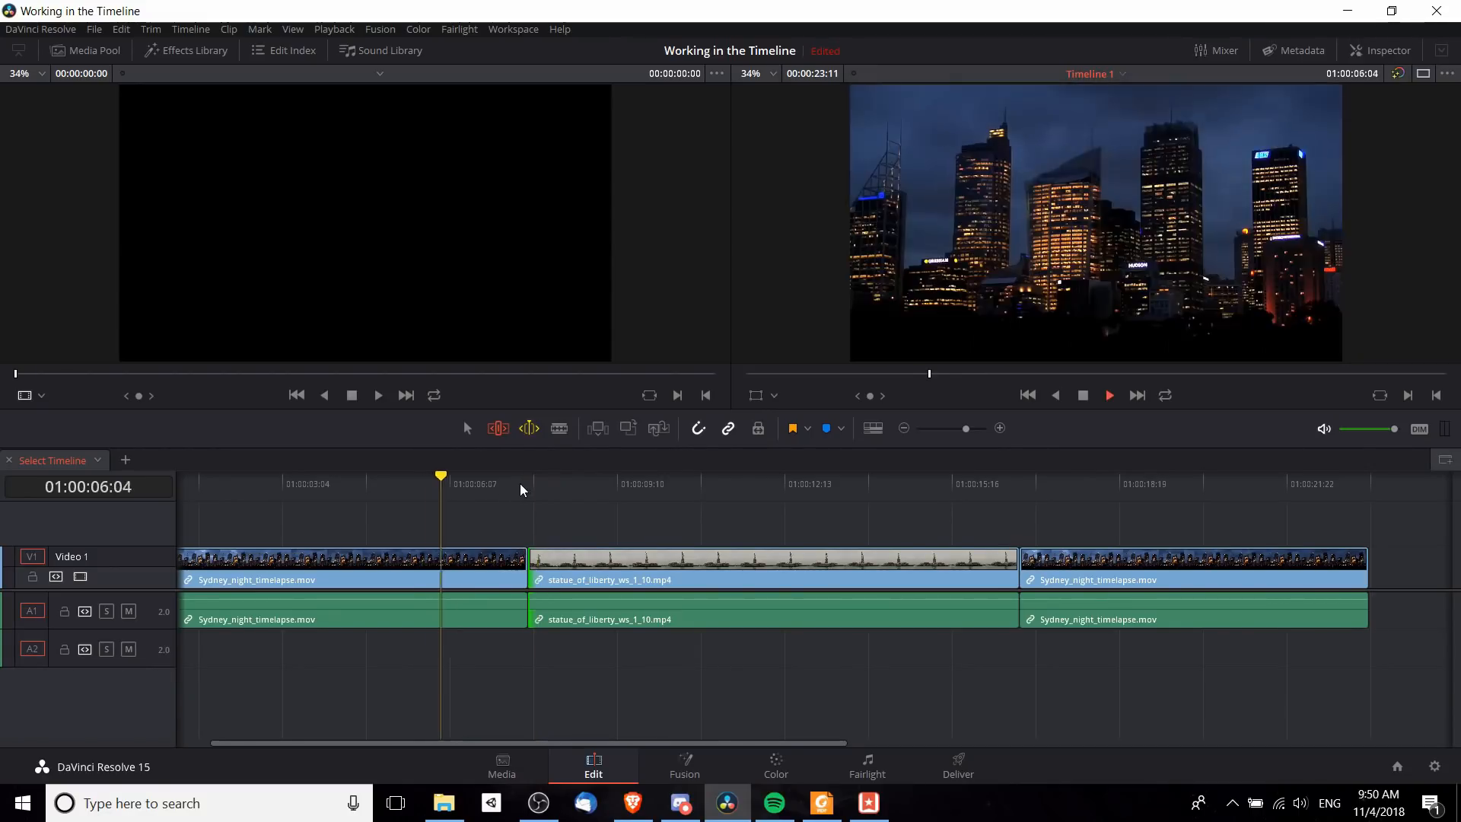
{"action": "left_click_drag", "start_coordinate": [538, 564], "coordinate": [595, 566]}
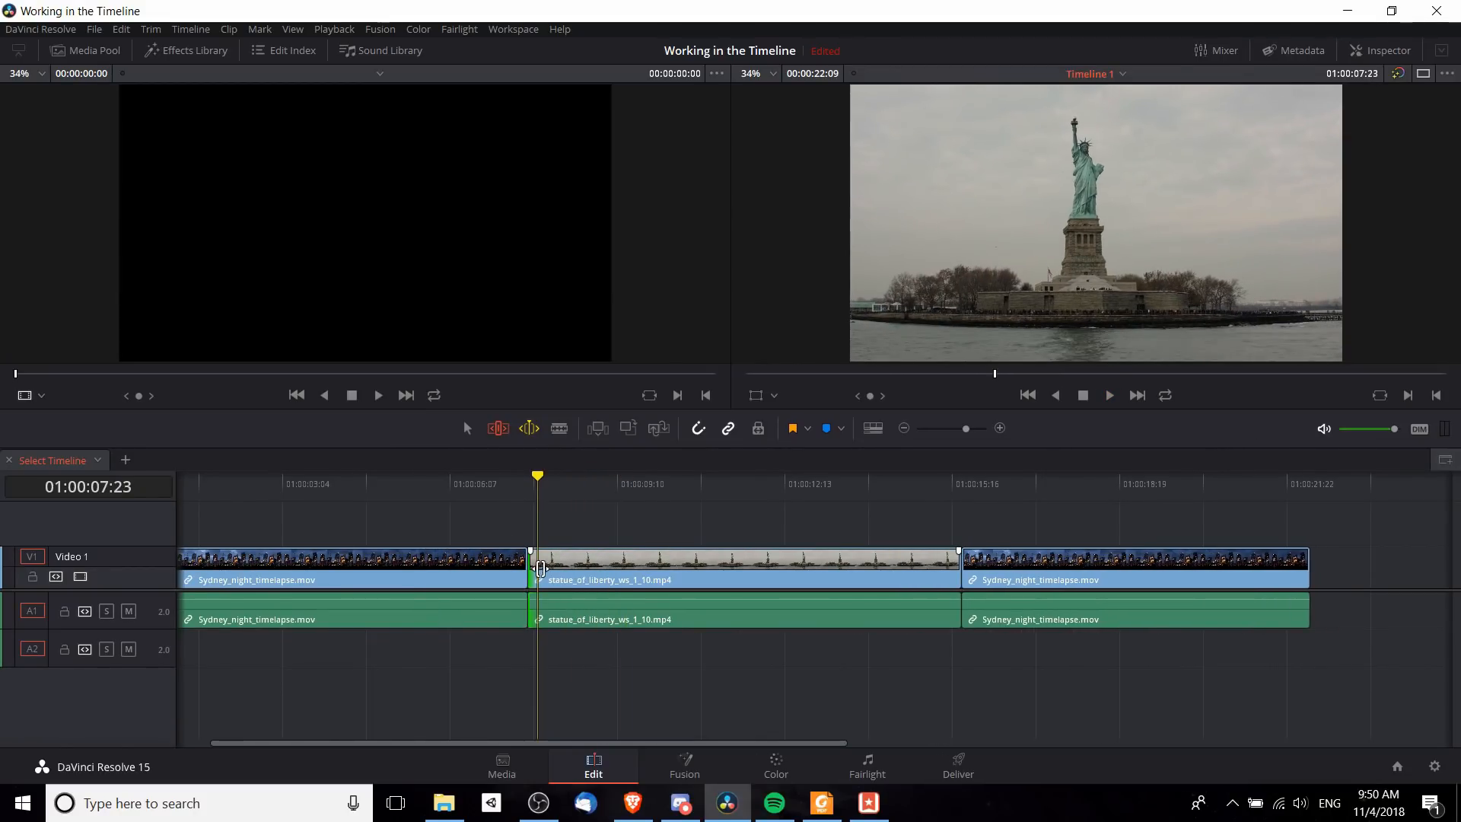
{"action": "key", "text": "slash"}
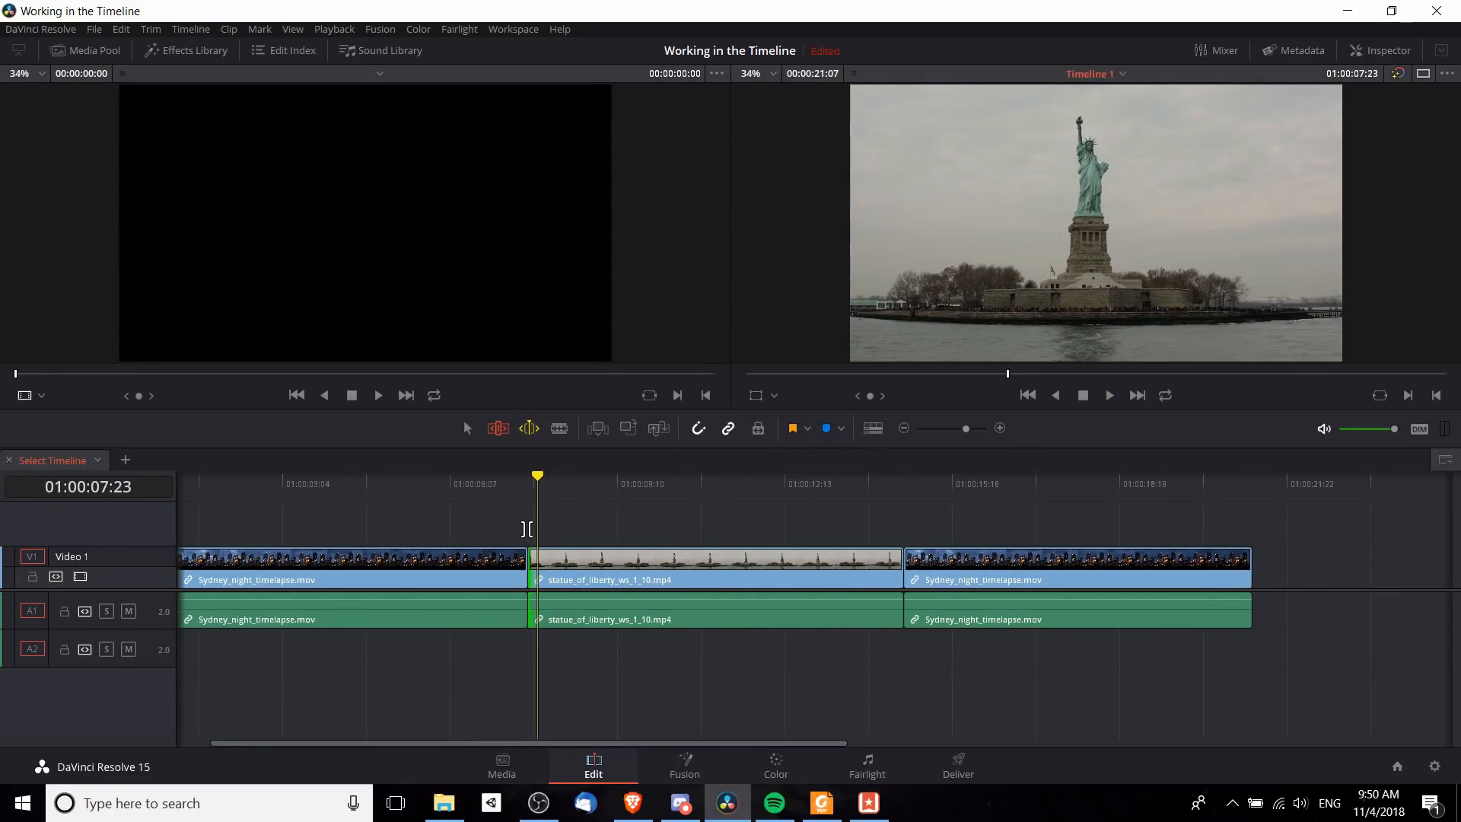
Step: Dynamically ripple-trim the statue clip's start backward and forward until the timeline lasts 00:20:16
{"action": "left_click", "coordinate": [526, 528]}
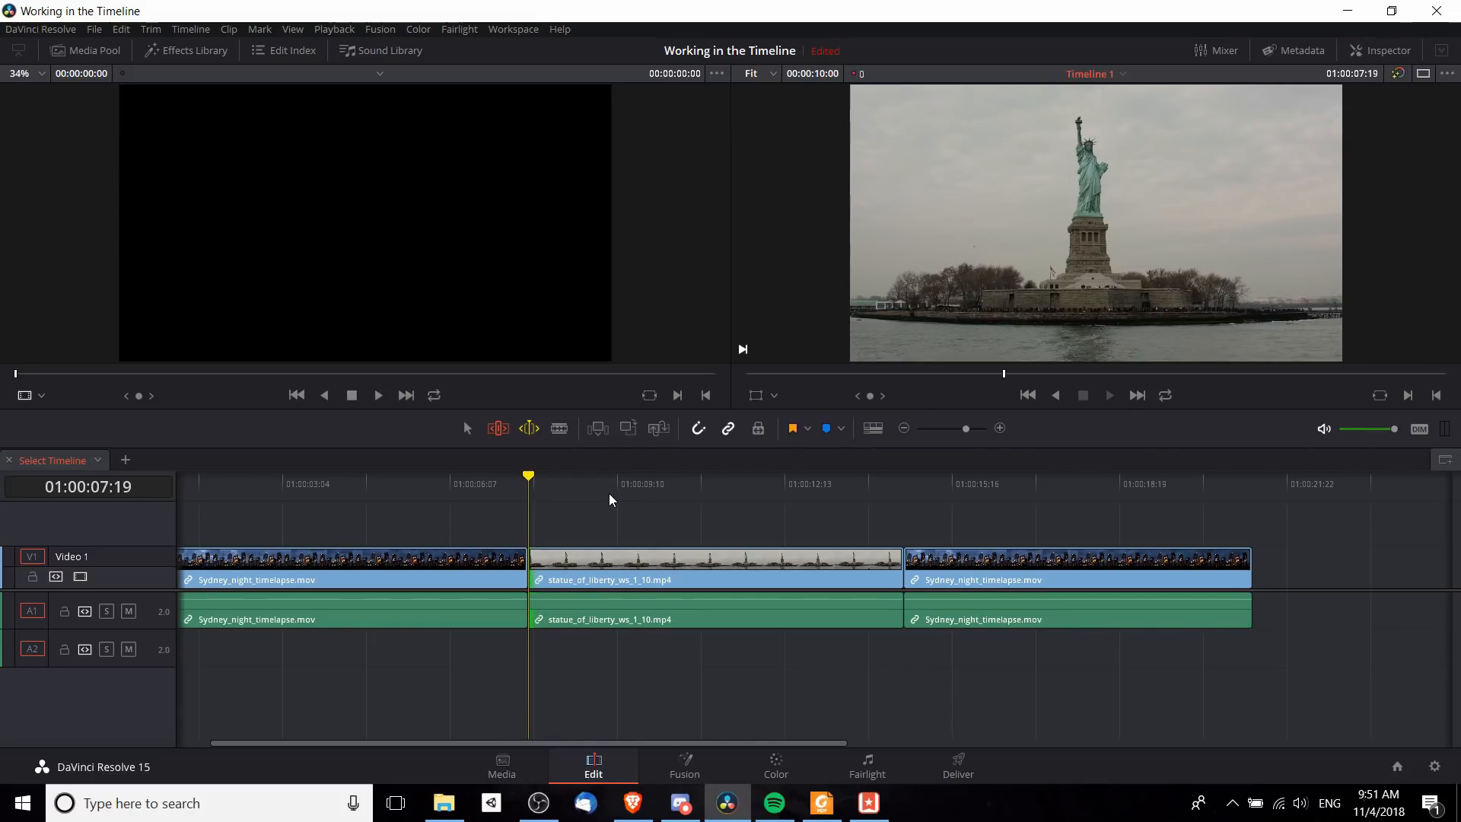
{"action": "key", "text": "j"}
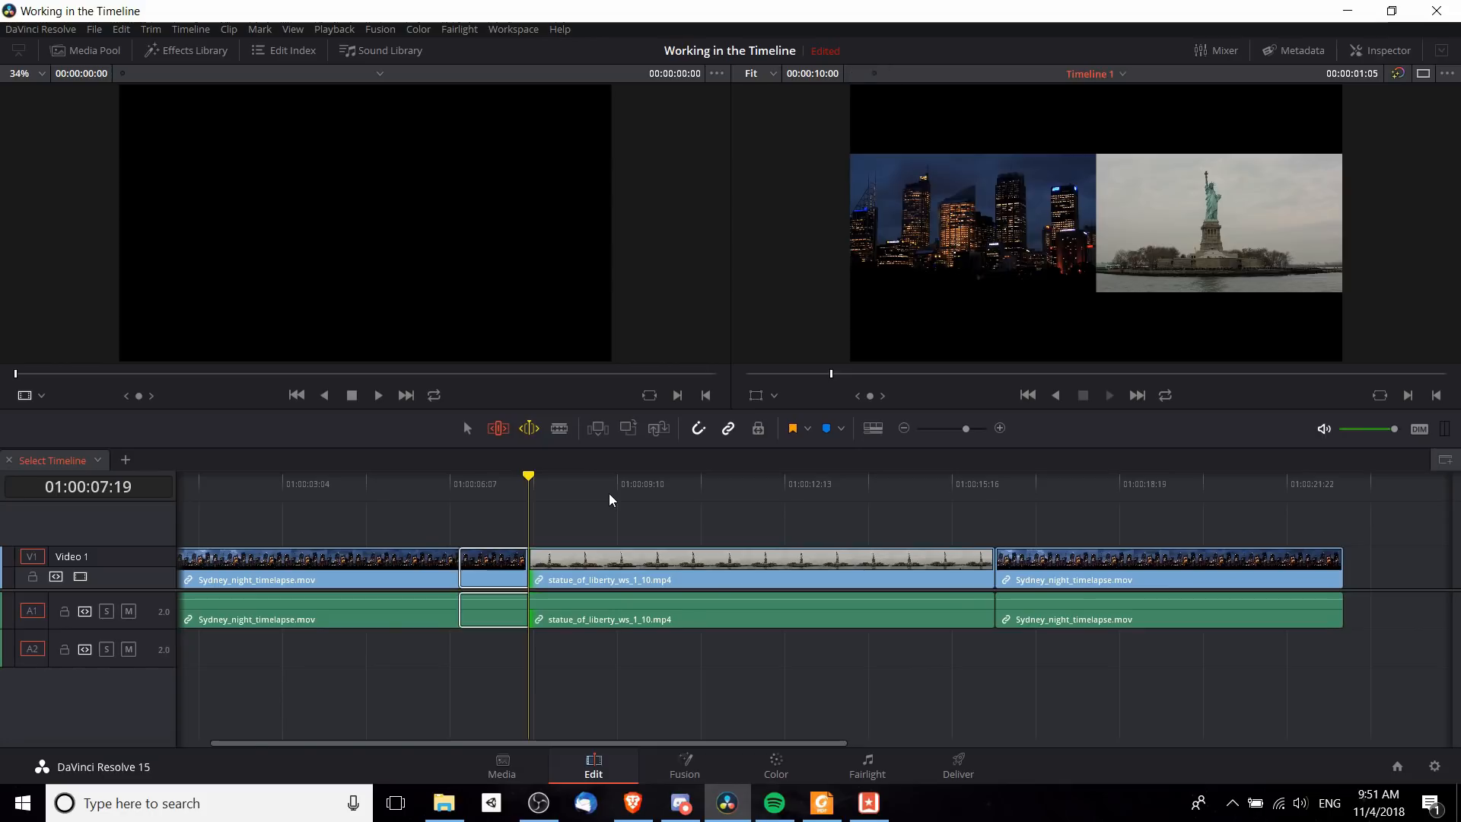
{"action": "key", "text": "k"}
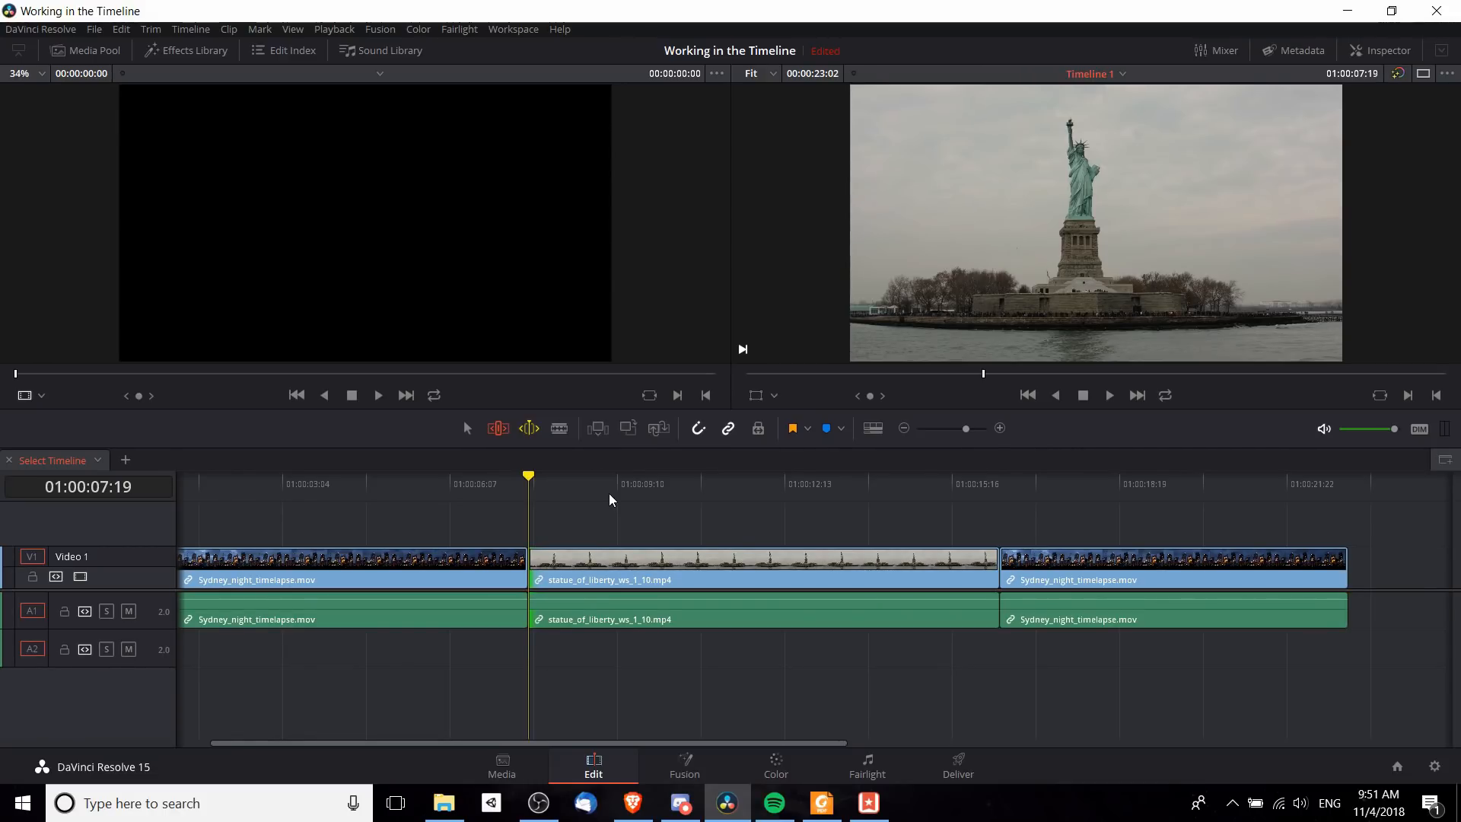
{"action": "key", "text": "l"}
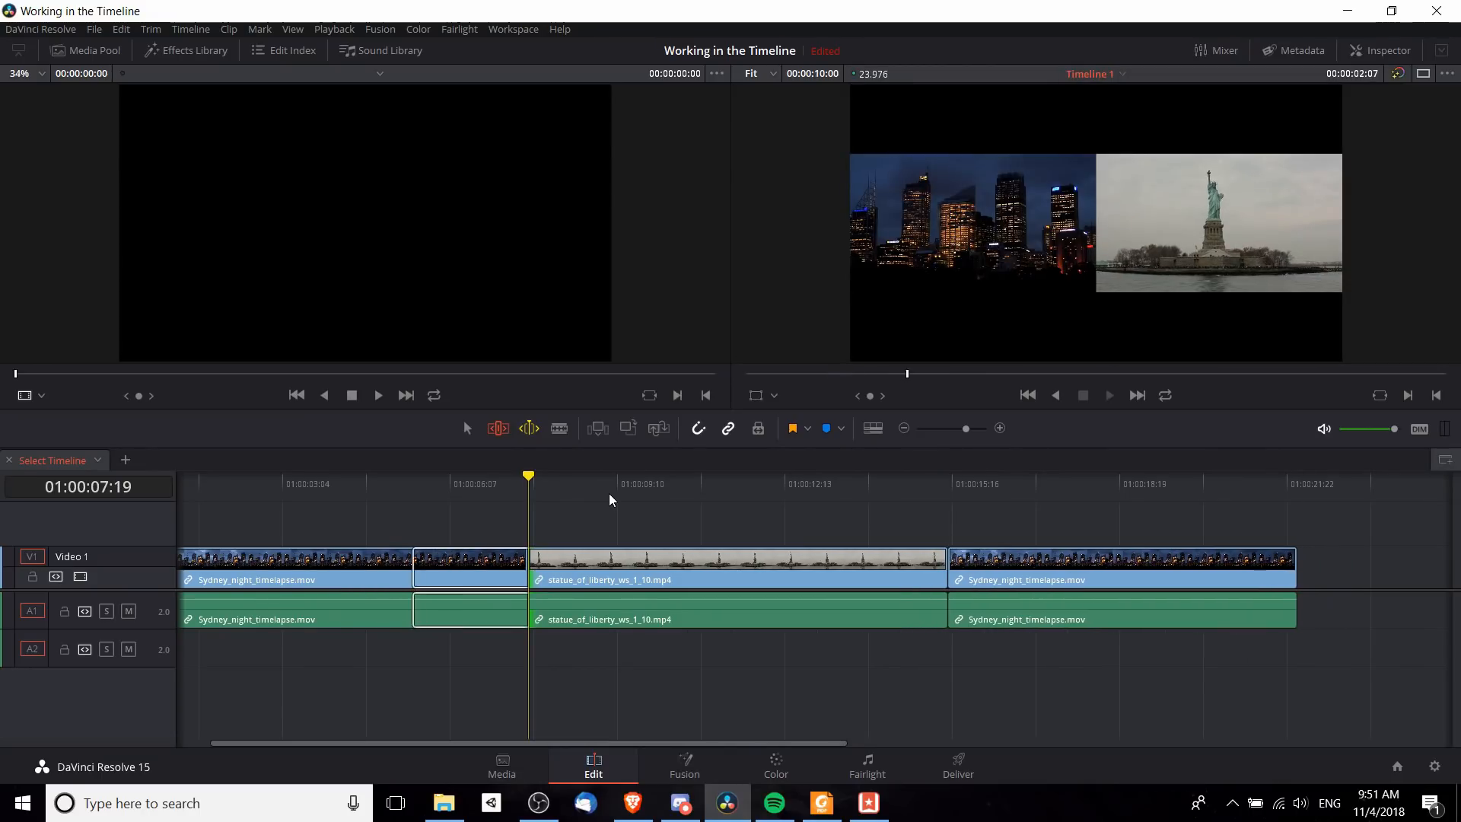
{"action": "key", "text": "k"}
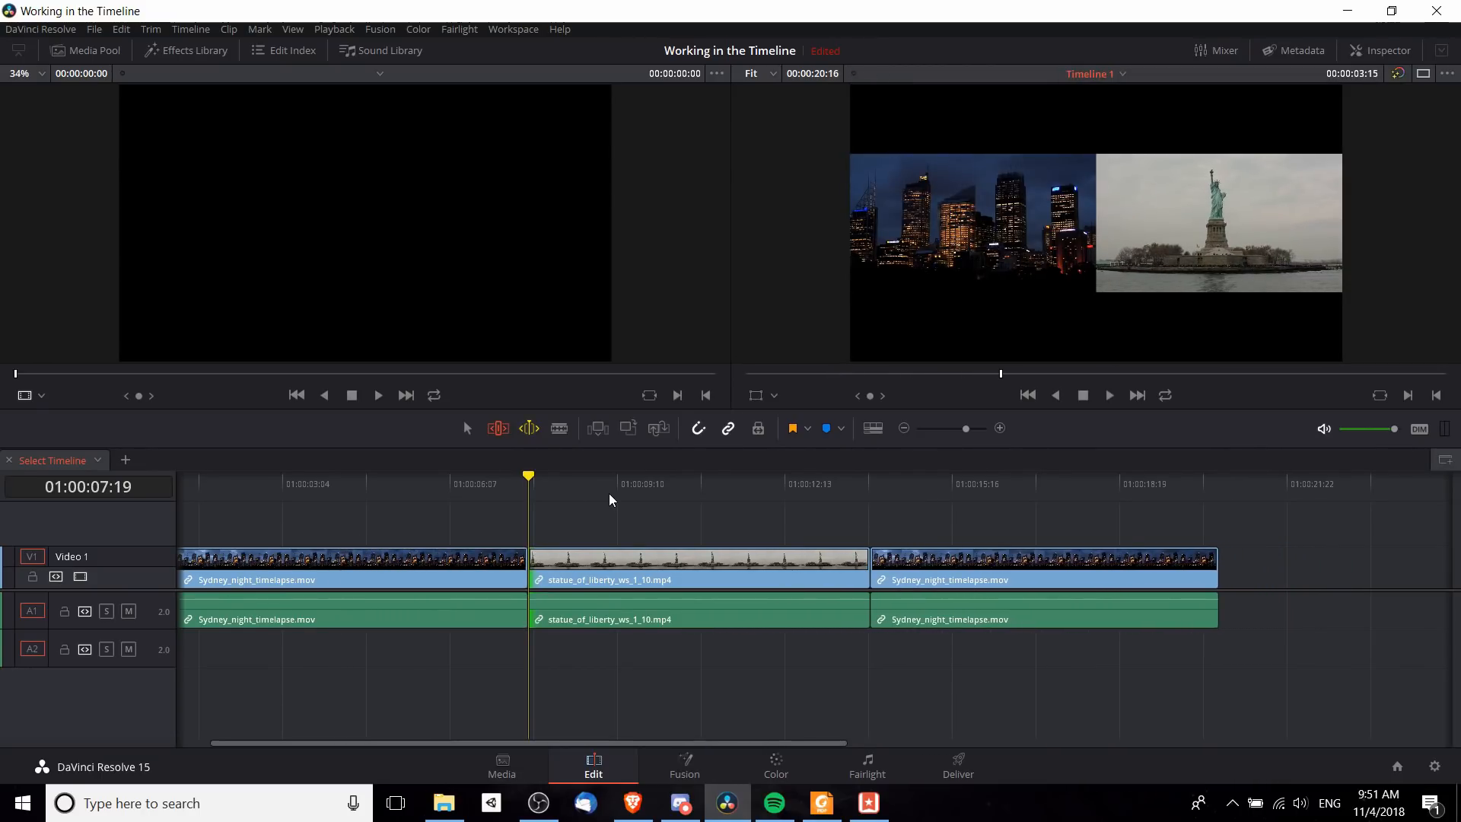
Step: Roll the cut between the statue clip and the last Sydney clip to 01:00:13:23
{"action": "left_click_drag", "start_coordinate": [853, 481], "coordinate": [863, 482]}
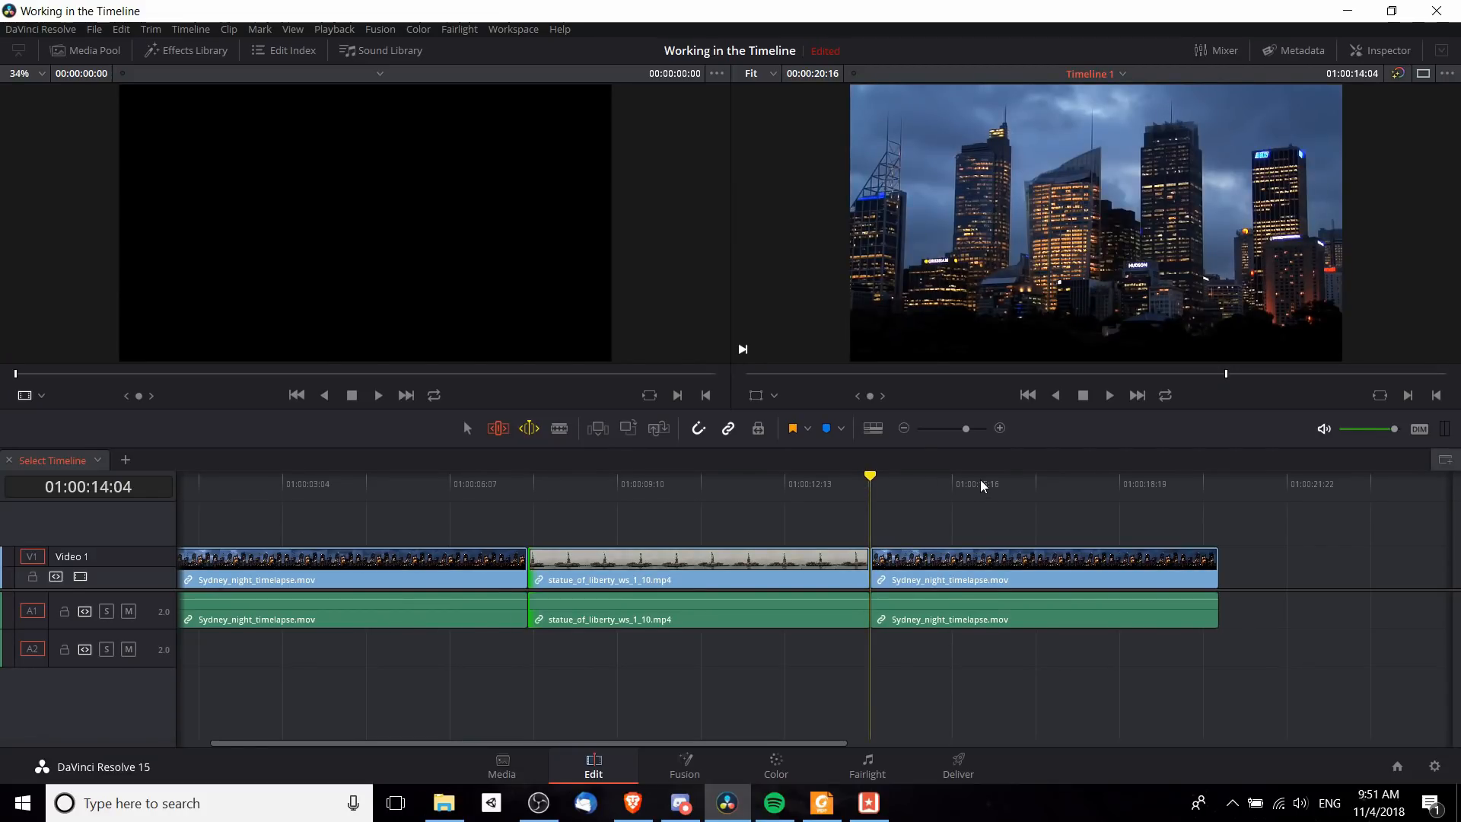
{"action": "left_click", "coordinate": [529, 479]}
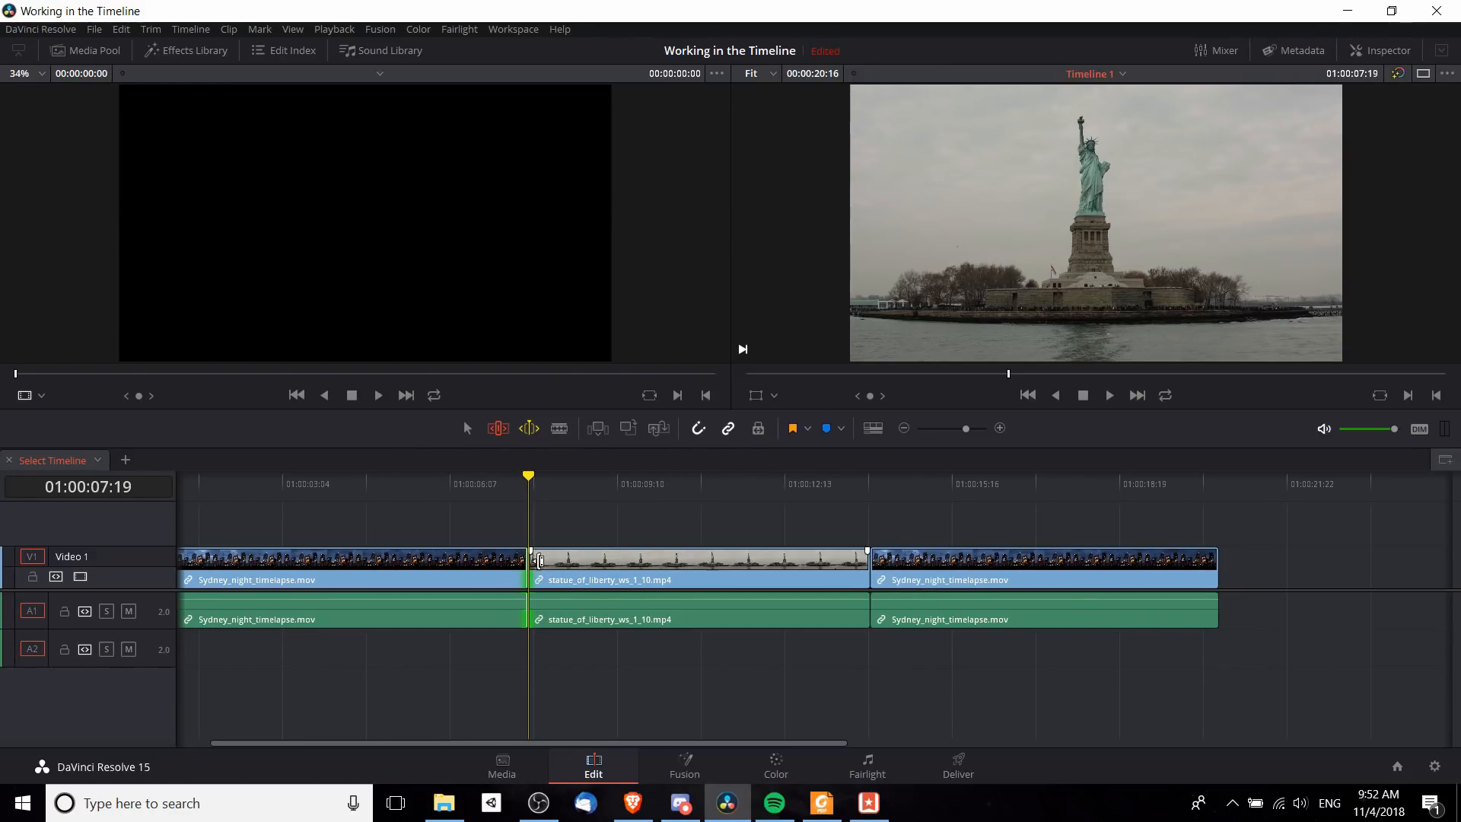
{"action": "left_click", "coordinate": [868, 565]}
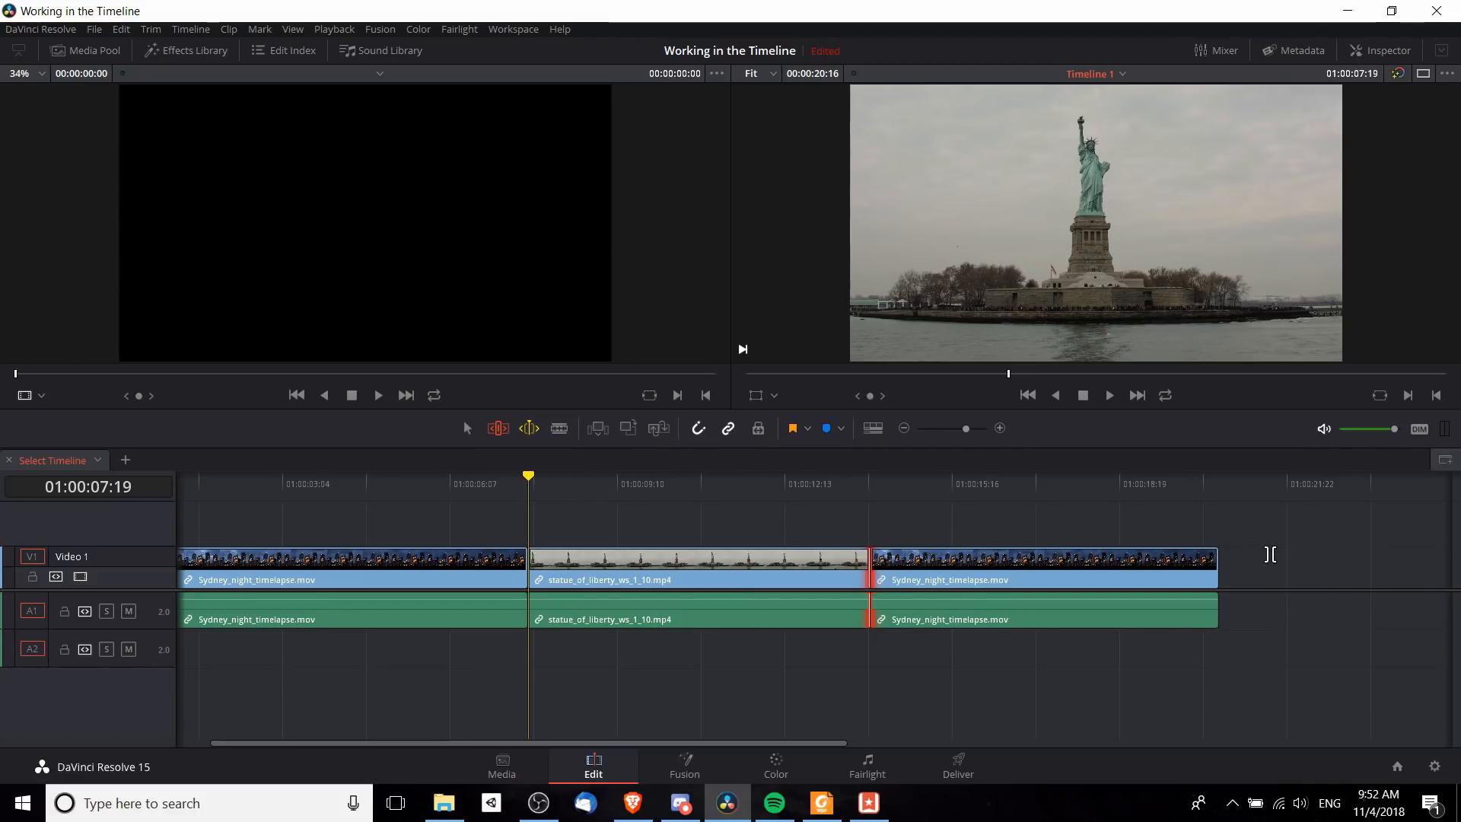
{"action": "key", "text": "l"}
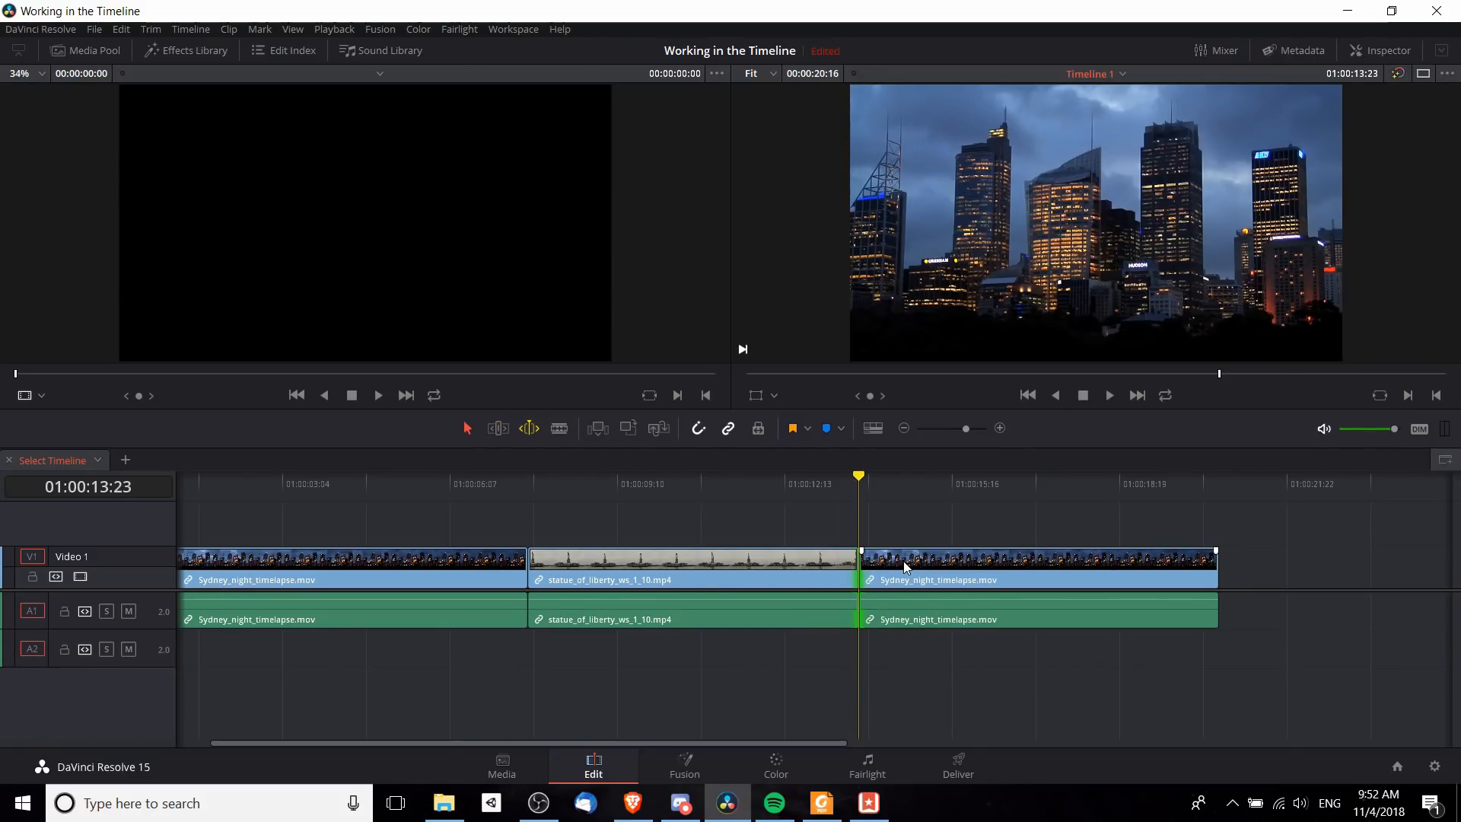
Step: Select the statue clip, play the timeline backward and forward in normal playback, and go to the cut after the statue clip
{"action": "left_click", "coordinate": [782, 565]}
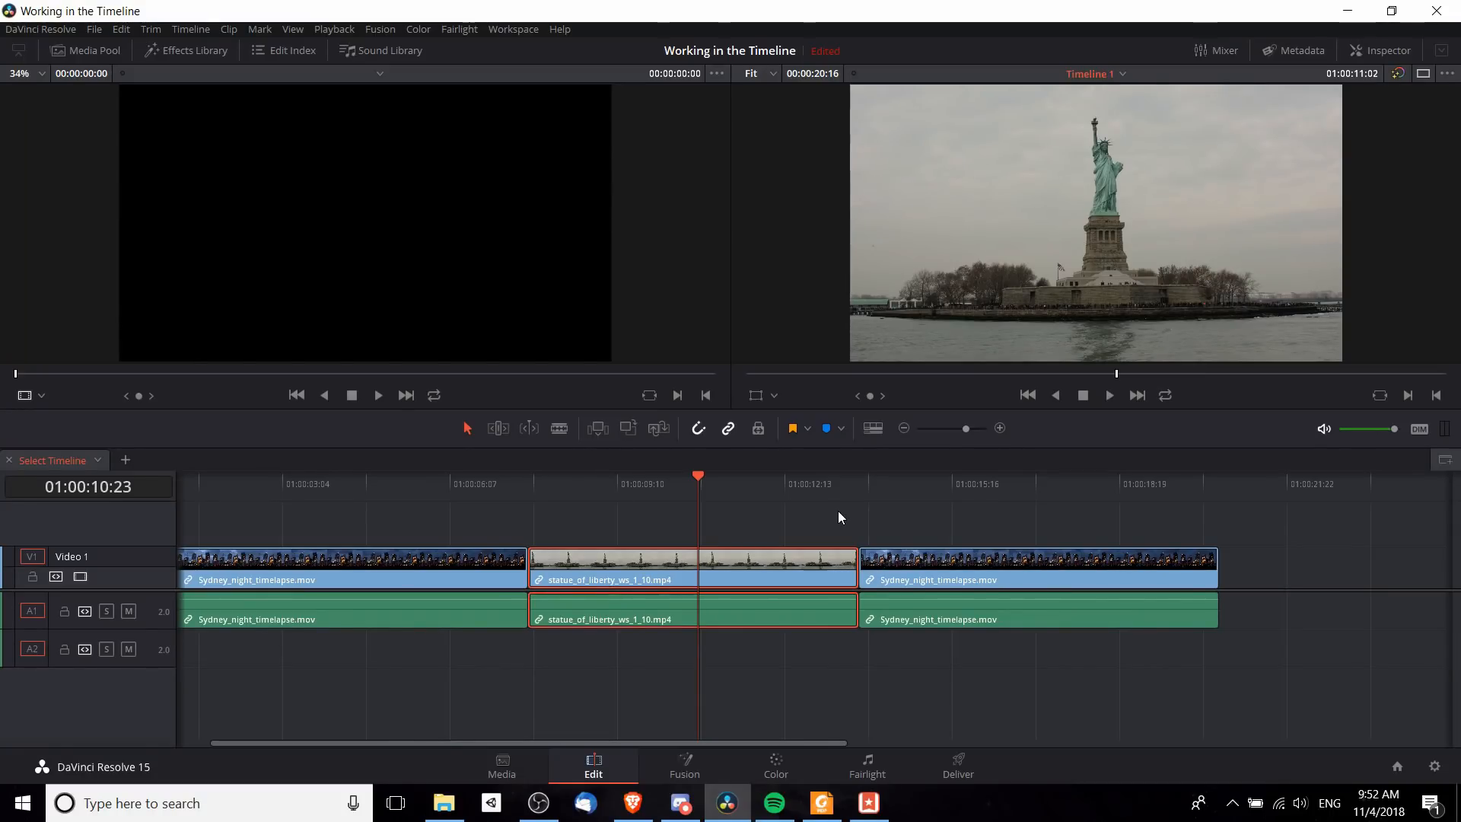
{"action": "key", "text": "j"}
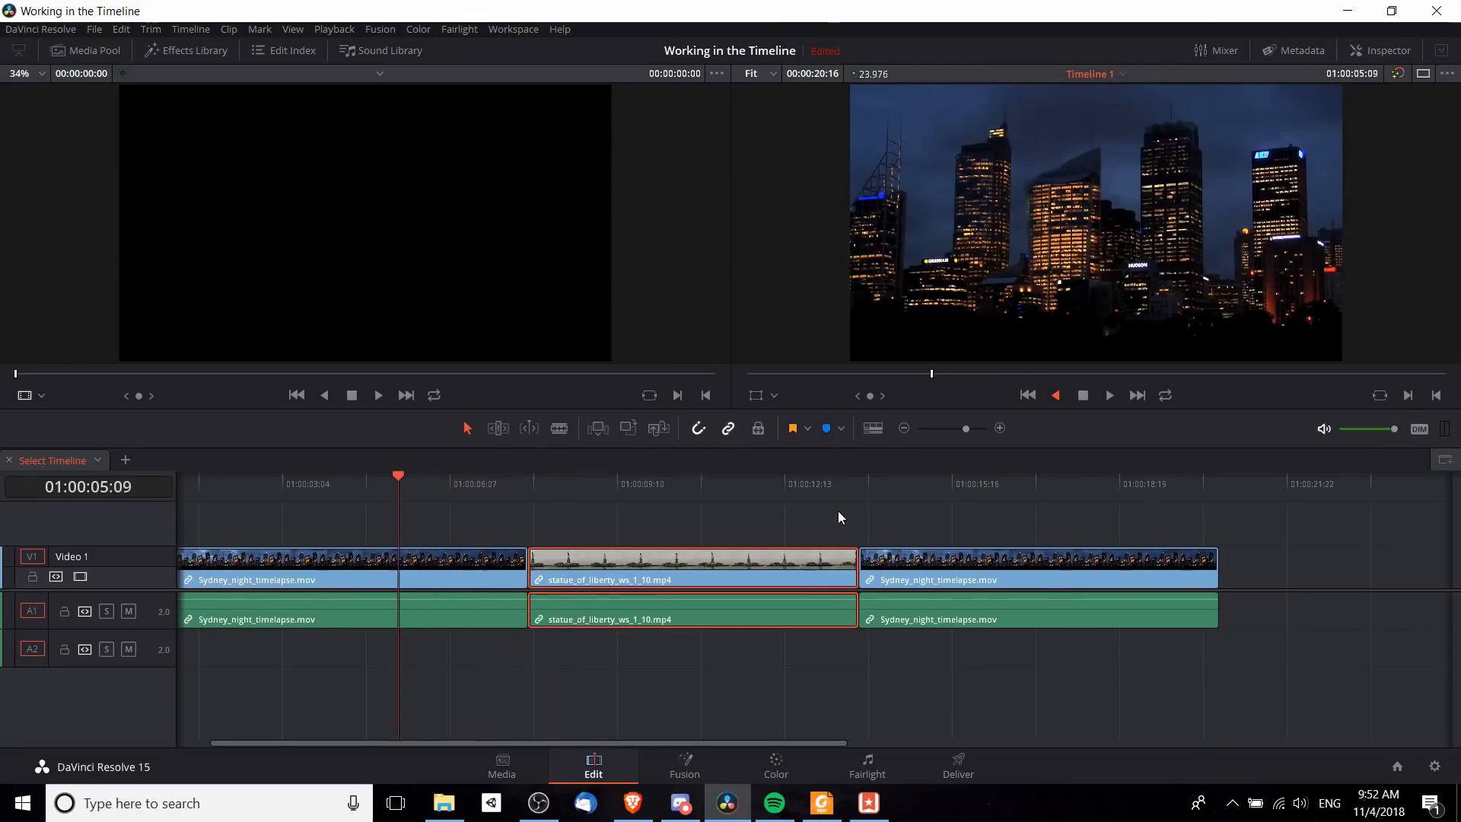
{"action": "key", "text": "l"}
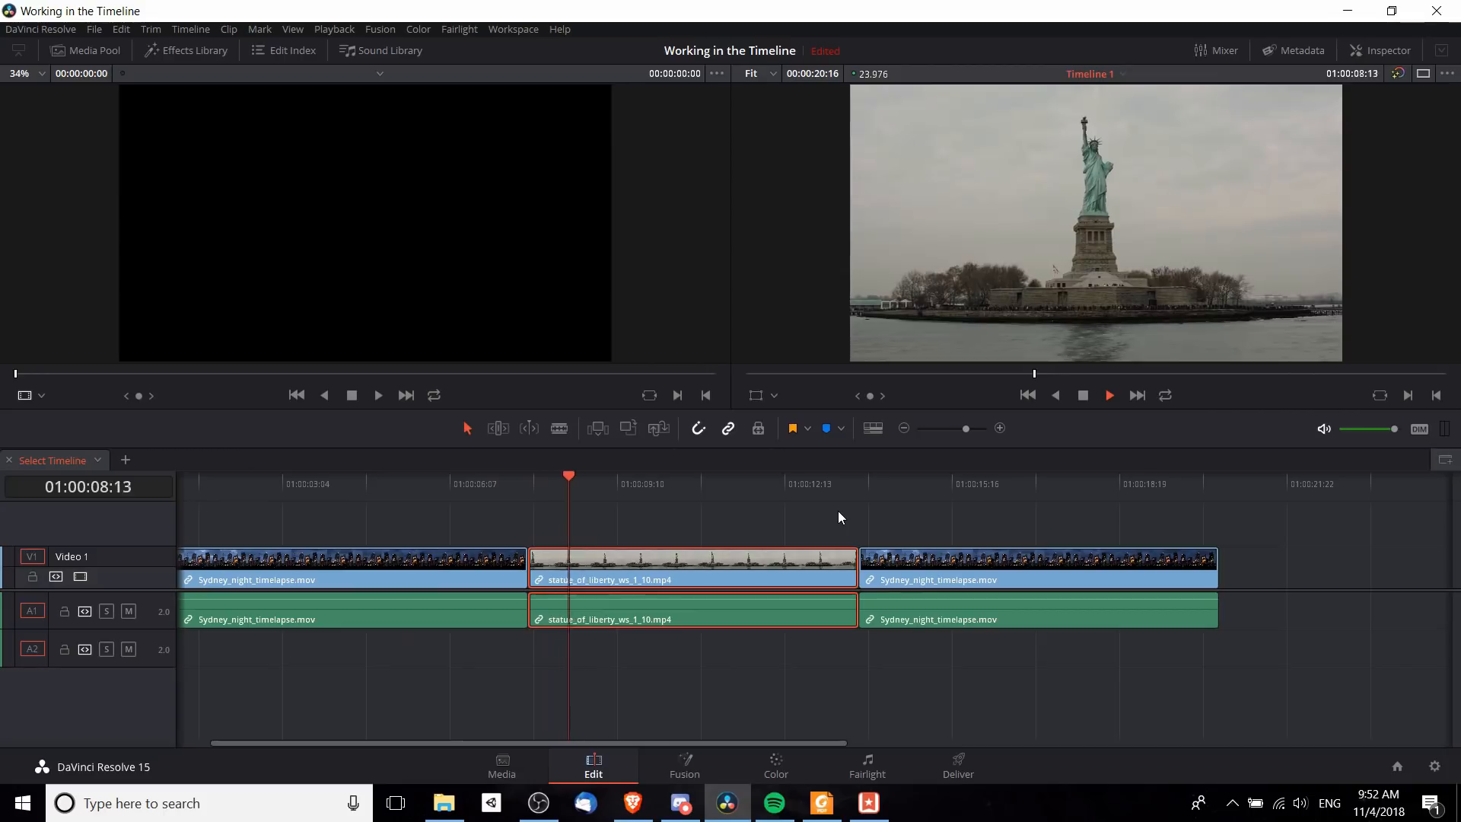
{"action": "key", "text": "Down"}
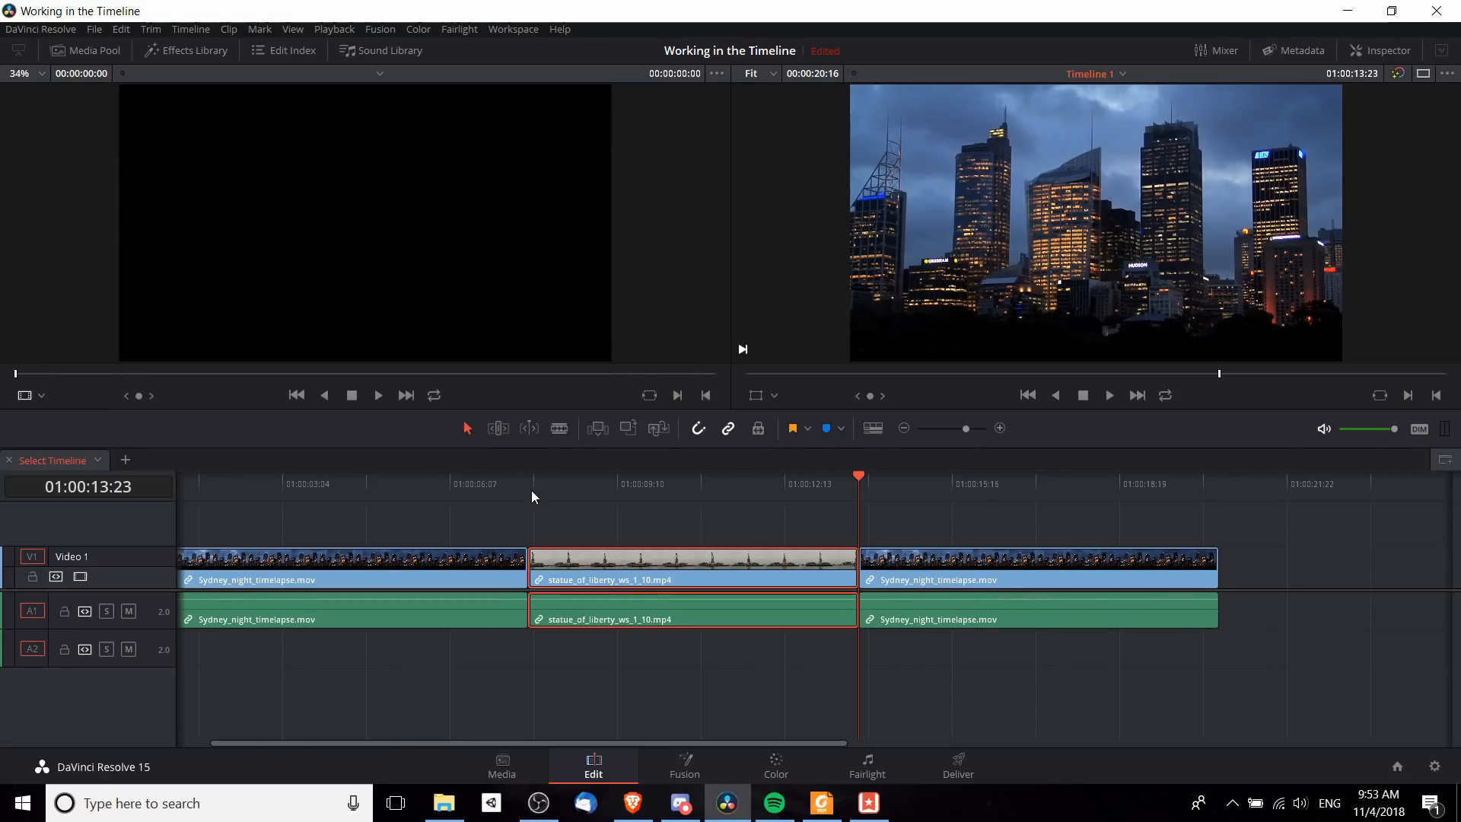
Step: Turn on Dynamic Trim Mode and check its Slip and Slide options
{"action": "left_click", "coordinate": [530, 428]}
{"action": "right_click", "coordinate": [535, 428]}
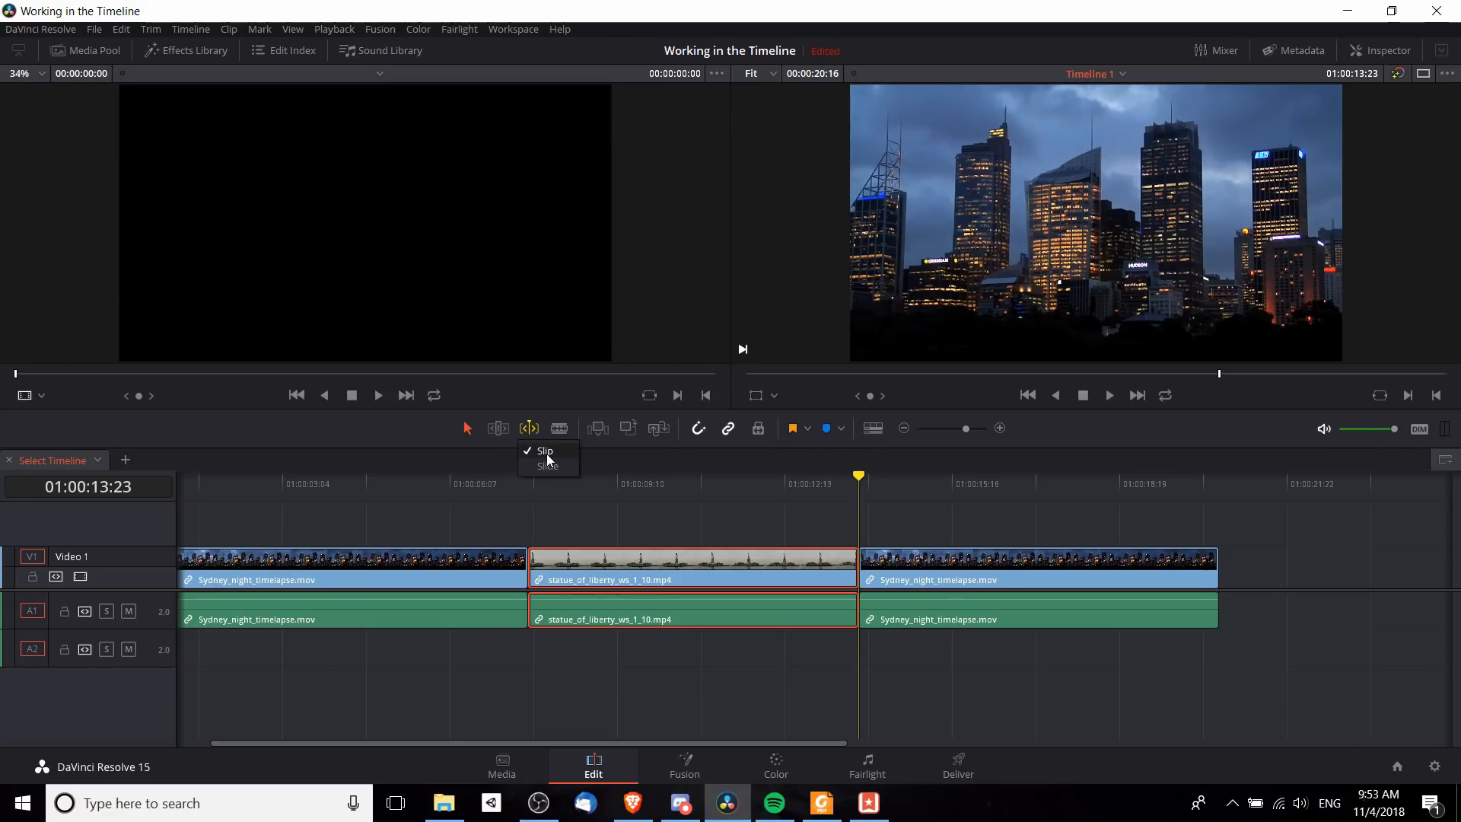
{"action": "left_click", "coordinate": [535, 429]}
{"action": "right_click", "coordinate": [531, 424]}
{"action": "left_click", "coordinate": [558, 485]}
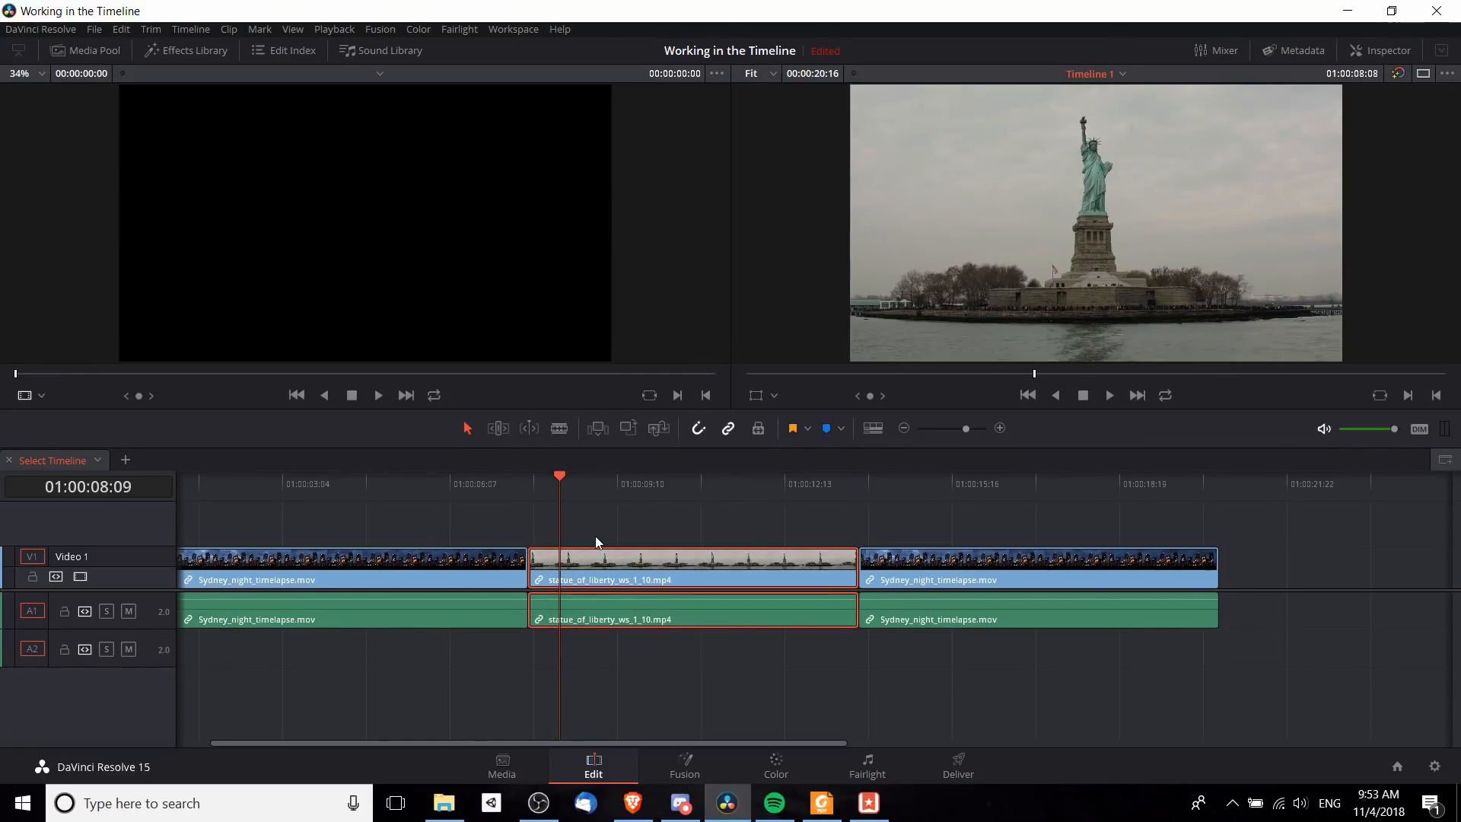
{"action": "left_click", "coordinate": [529, 427]}
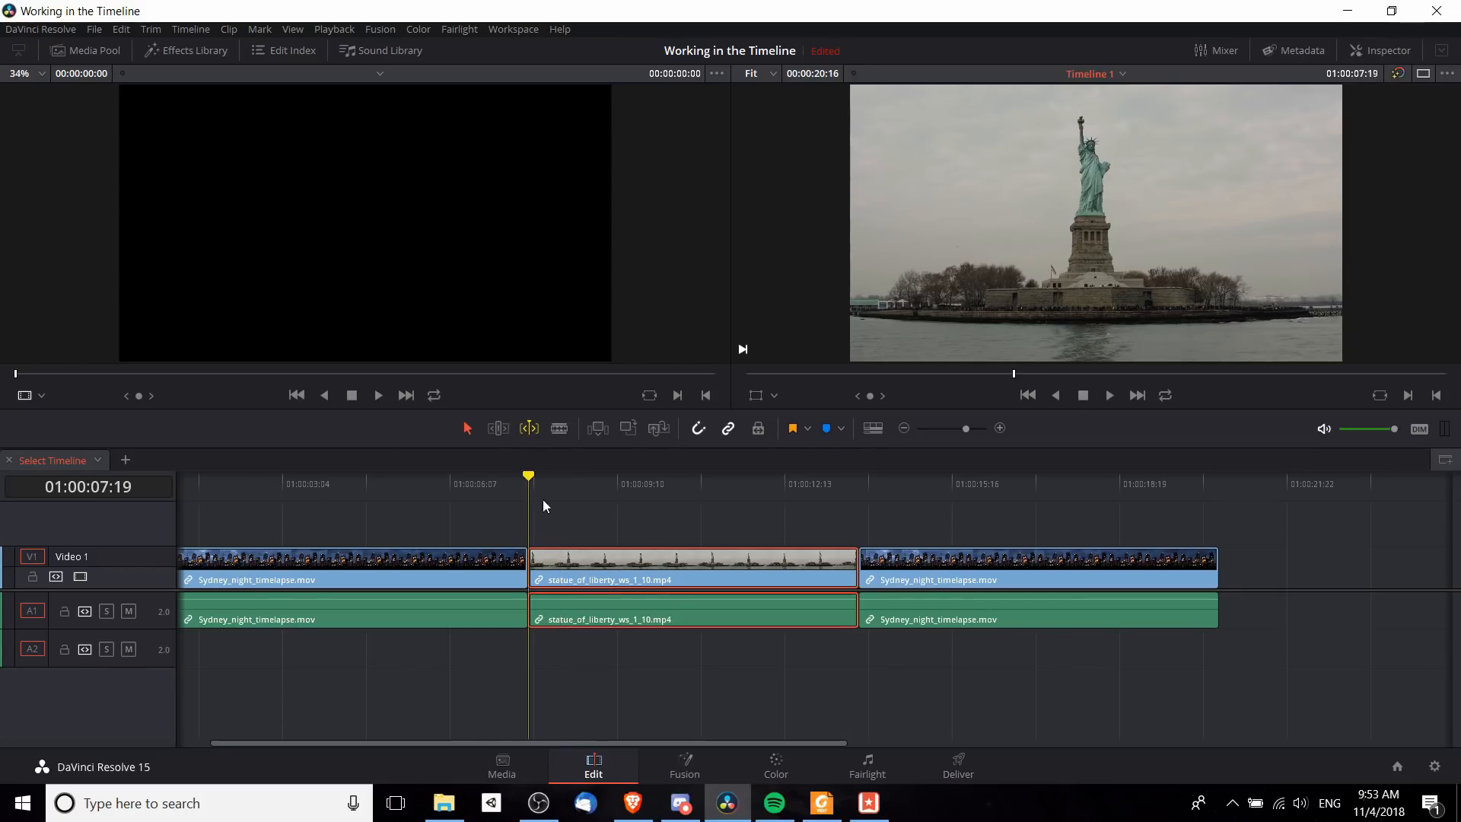
{"action": "right_click", "coordinate": [538, 435]}
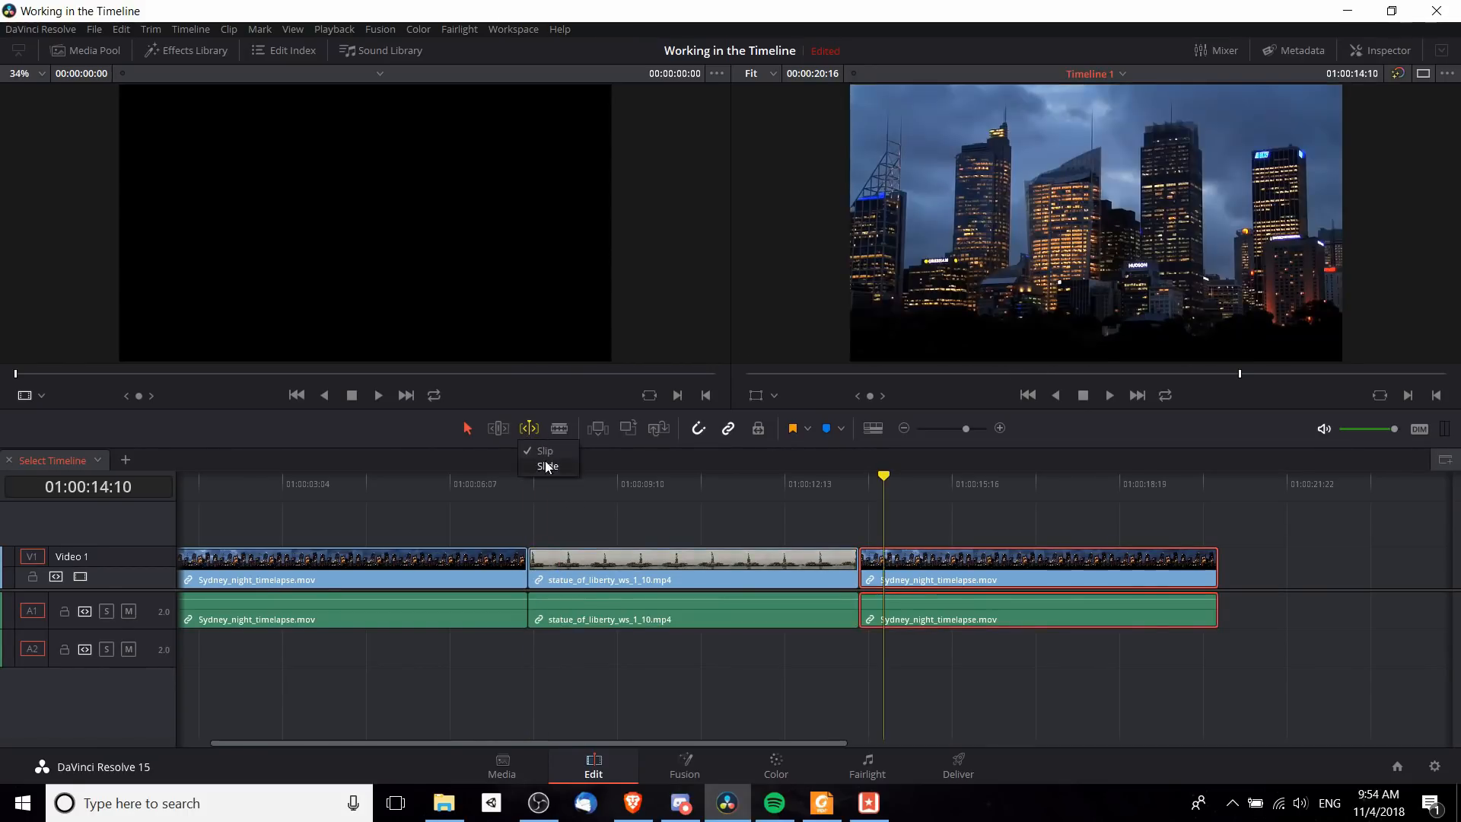
{"action": "left_click", "coordinate": [546, 466]}
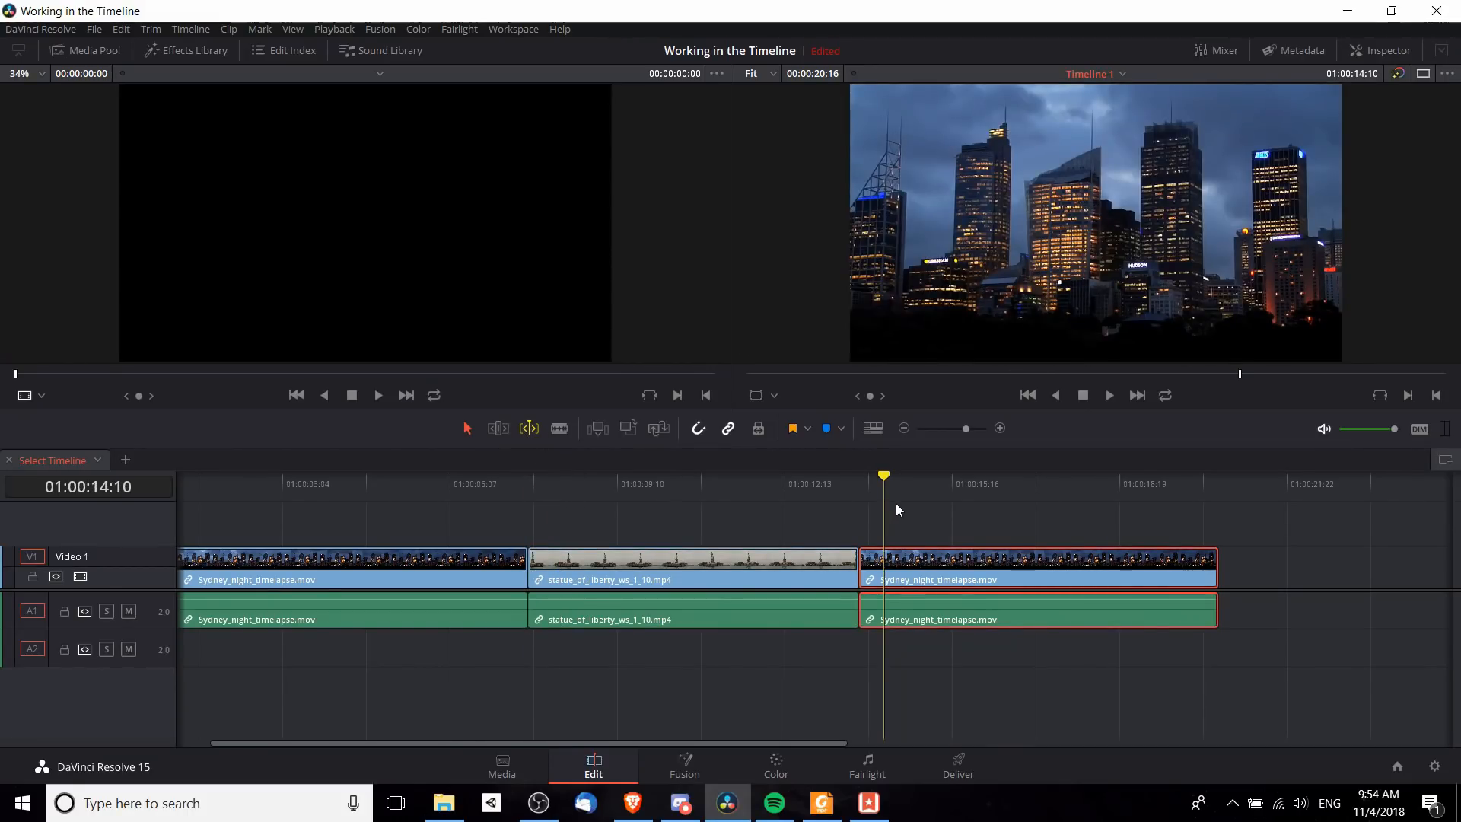
Step: Try slipping the last Sydney clip in Trim Edit Mode and return to Selection Mode
{"action": "mouse_move", "coordinate": [887, 483]}
{"action": "left_mouse_down"}
{"action": "mouse_move", "coordinate": [900, 483]}
{"action": "mouse_move", "coordinate": [887, 484]}
{"action": "left_mouse_up"}
{"action": "left_click", "coordinate": [500, 428]}
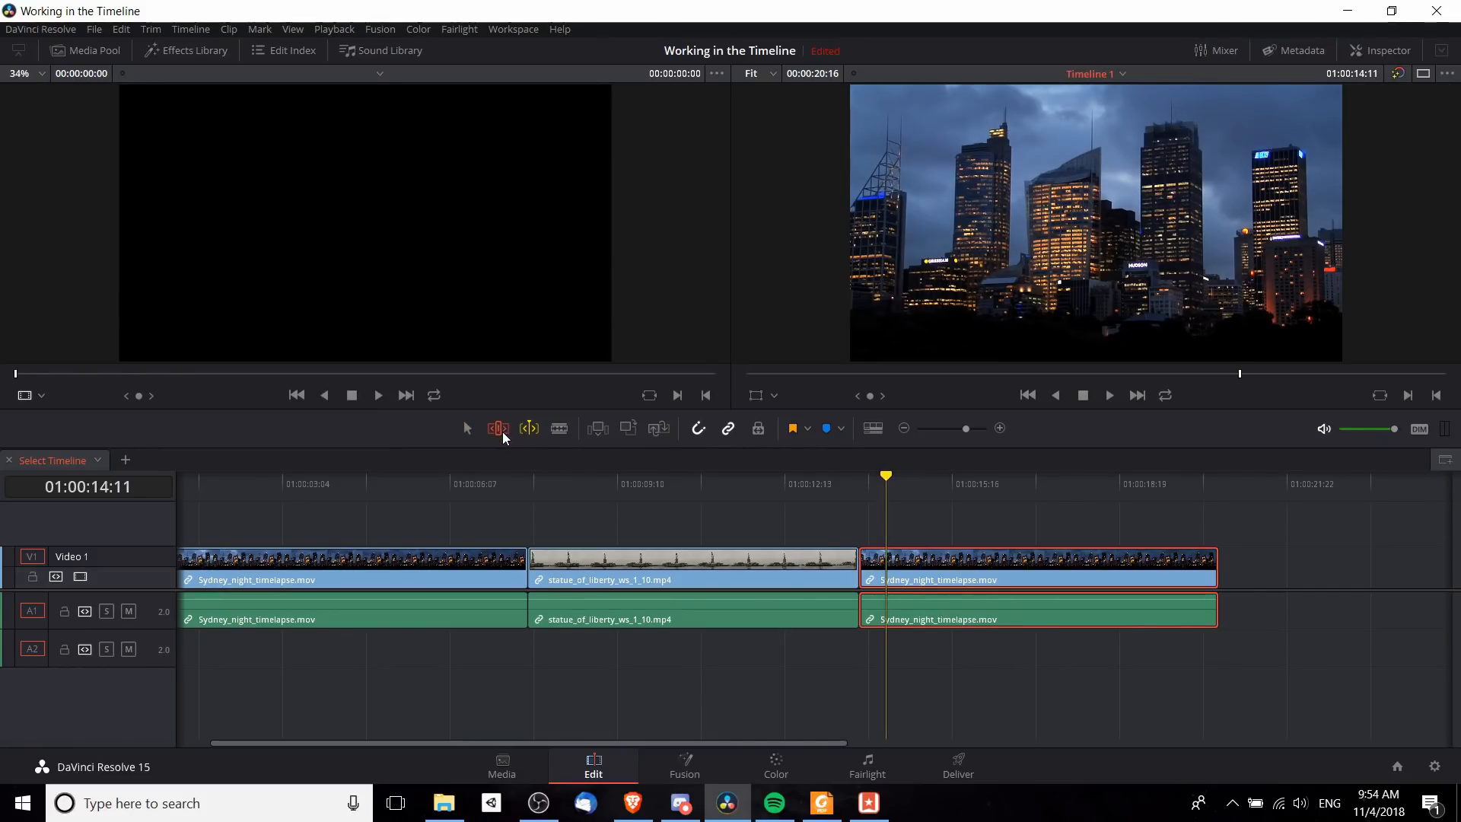
{"action": "left_click_drag", "start_coordinate": [907, 559], "coordinate": [956, 559]}
{"action": "left_click", "coordinate": [467, 427]}
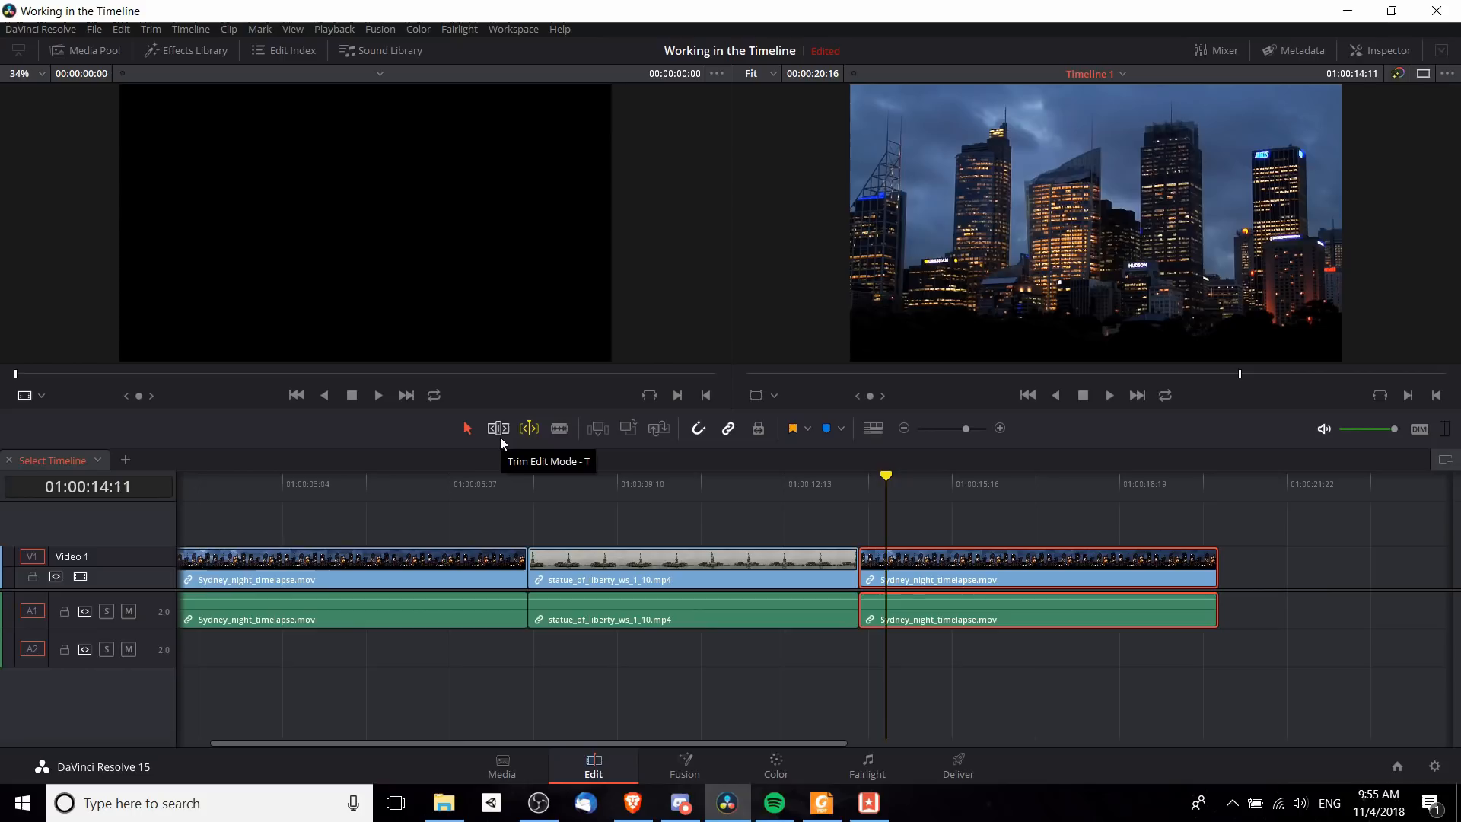
Step: Switch Dynamic Trim Mode to Slide, try moving the last Sydney clip earlier, and restore its position
{"action": "right_click", "coordinate": [529, 428]}
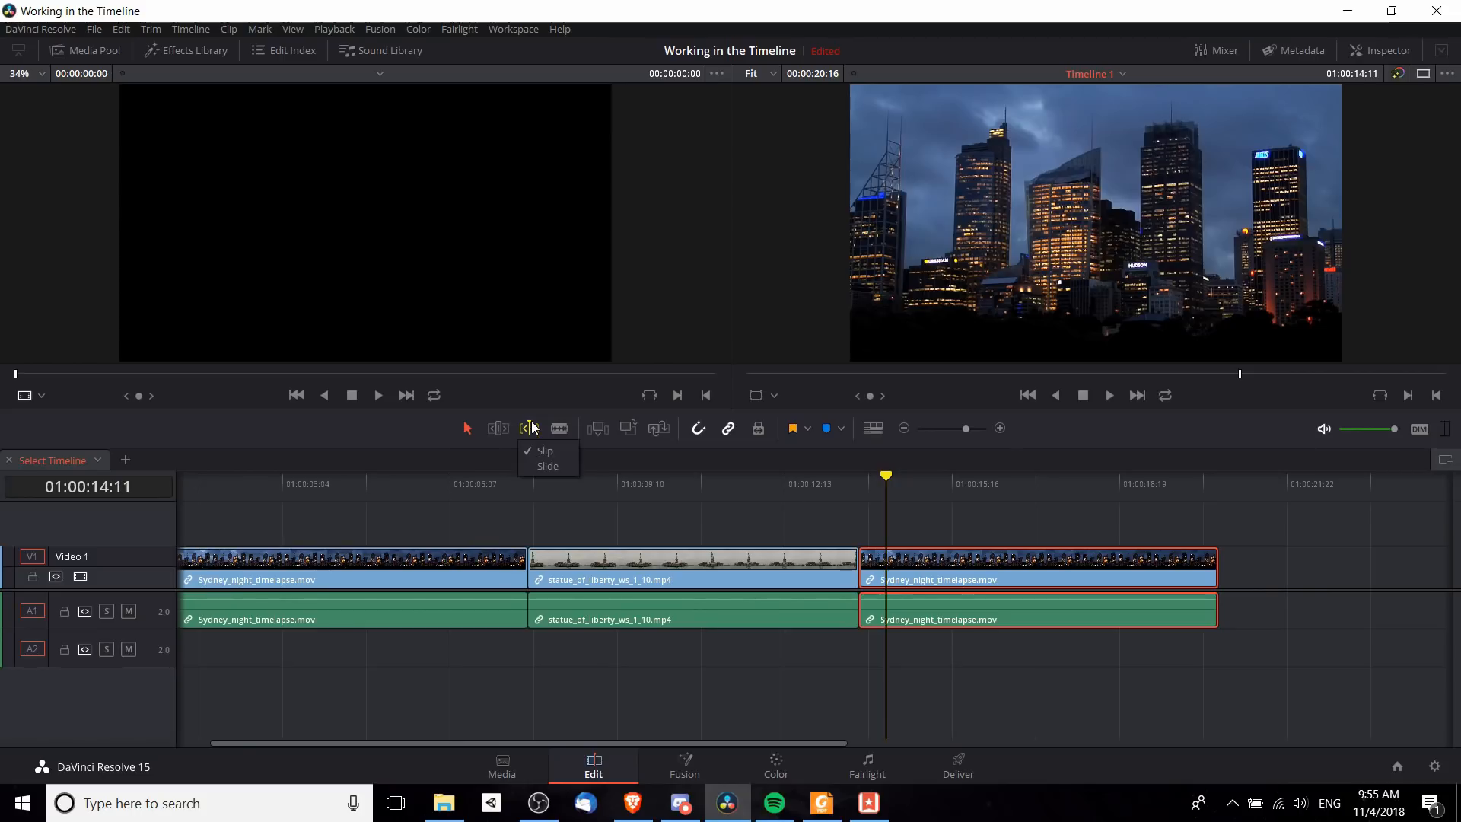
{"action": "left_click", "coordinate": [548, 467]}
{"action": "key", "text": "Right"}
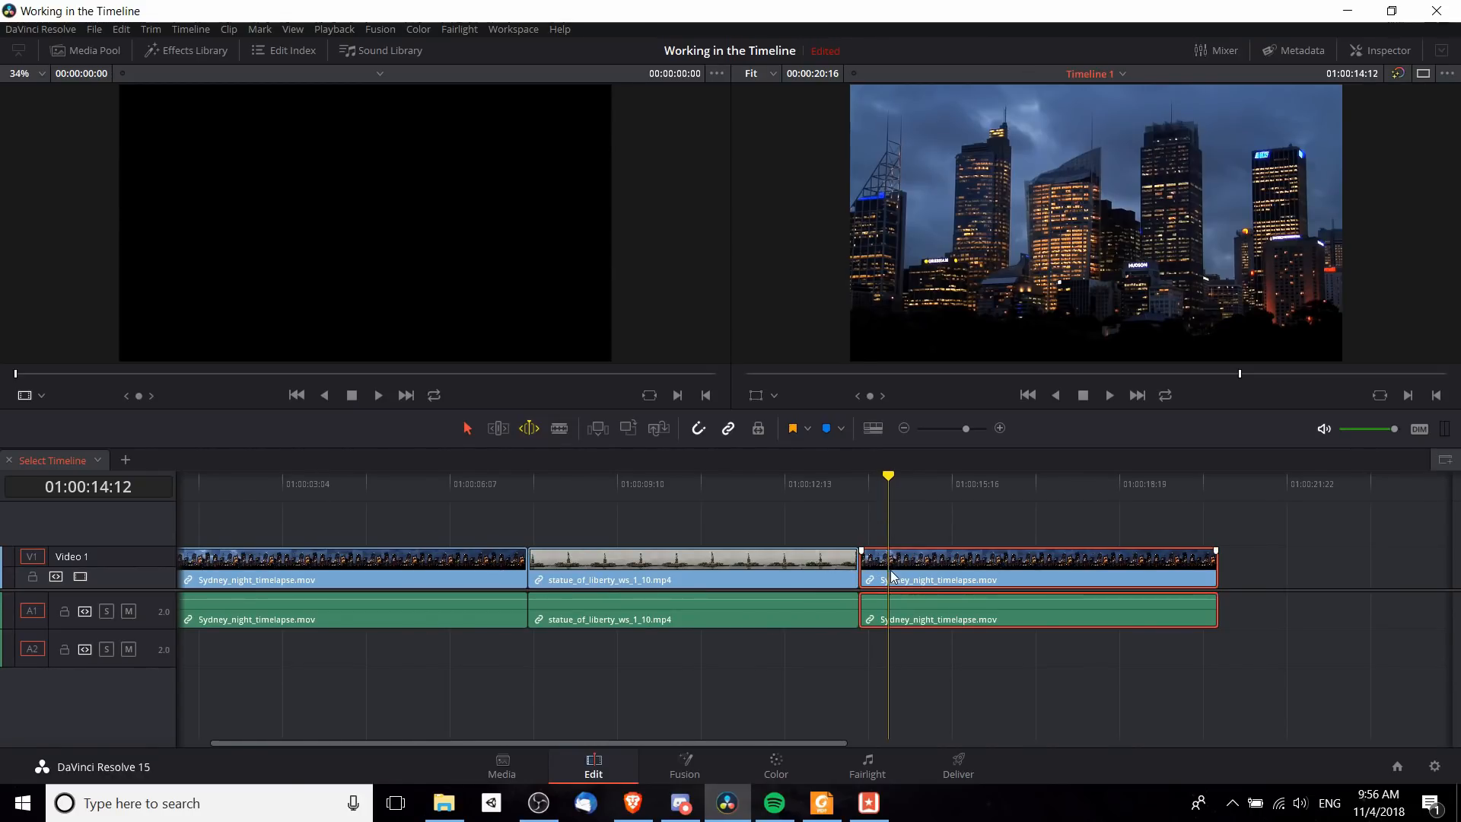
{"action": "key", "text": "ctrl+z"}
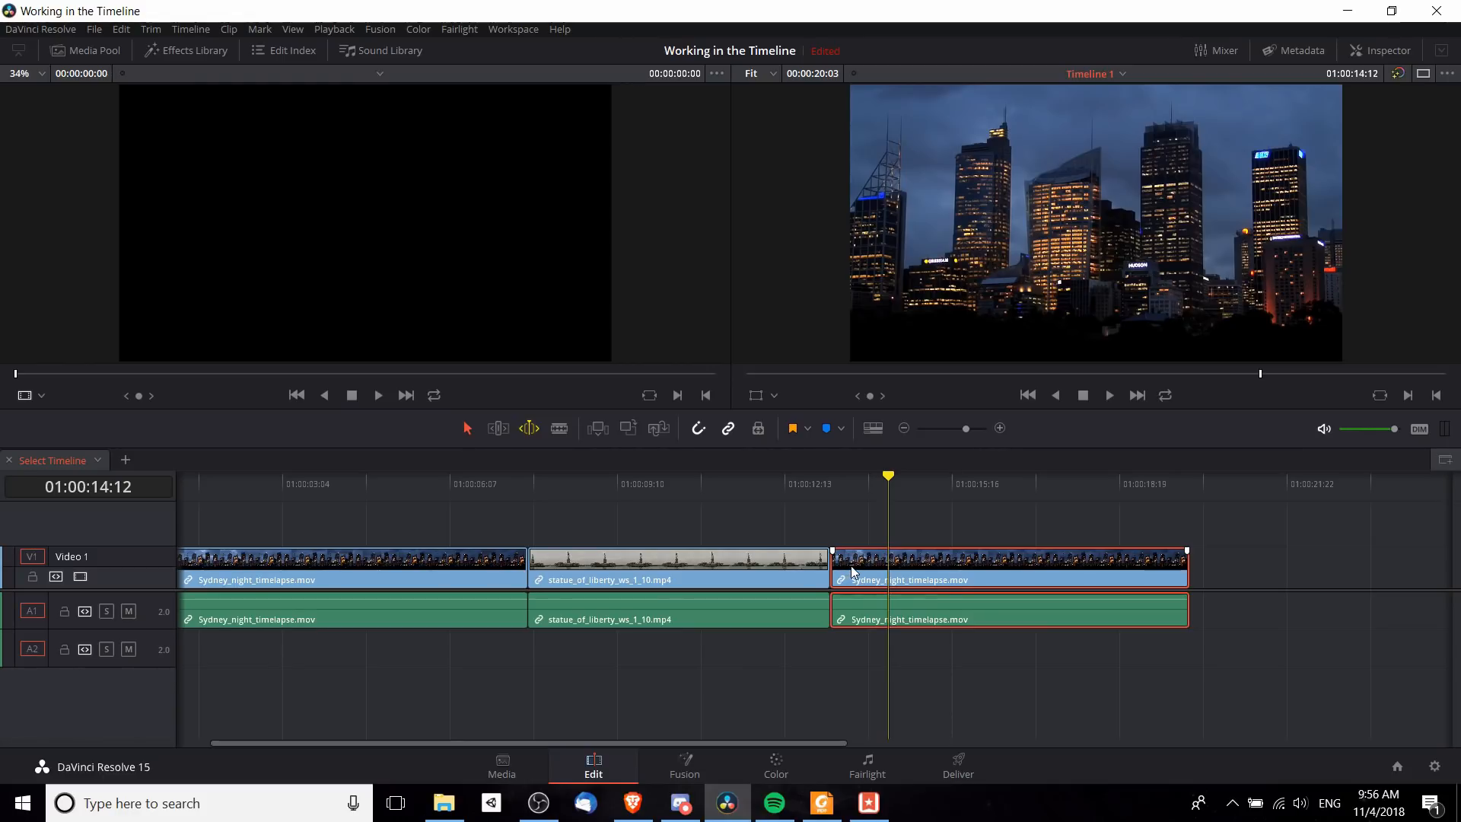
{"action": "key", "text": "ctrl+shift+z"}
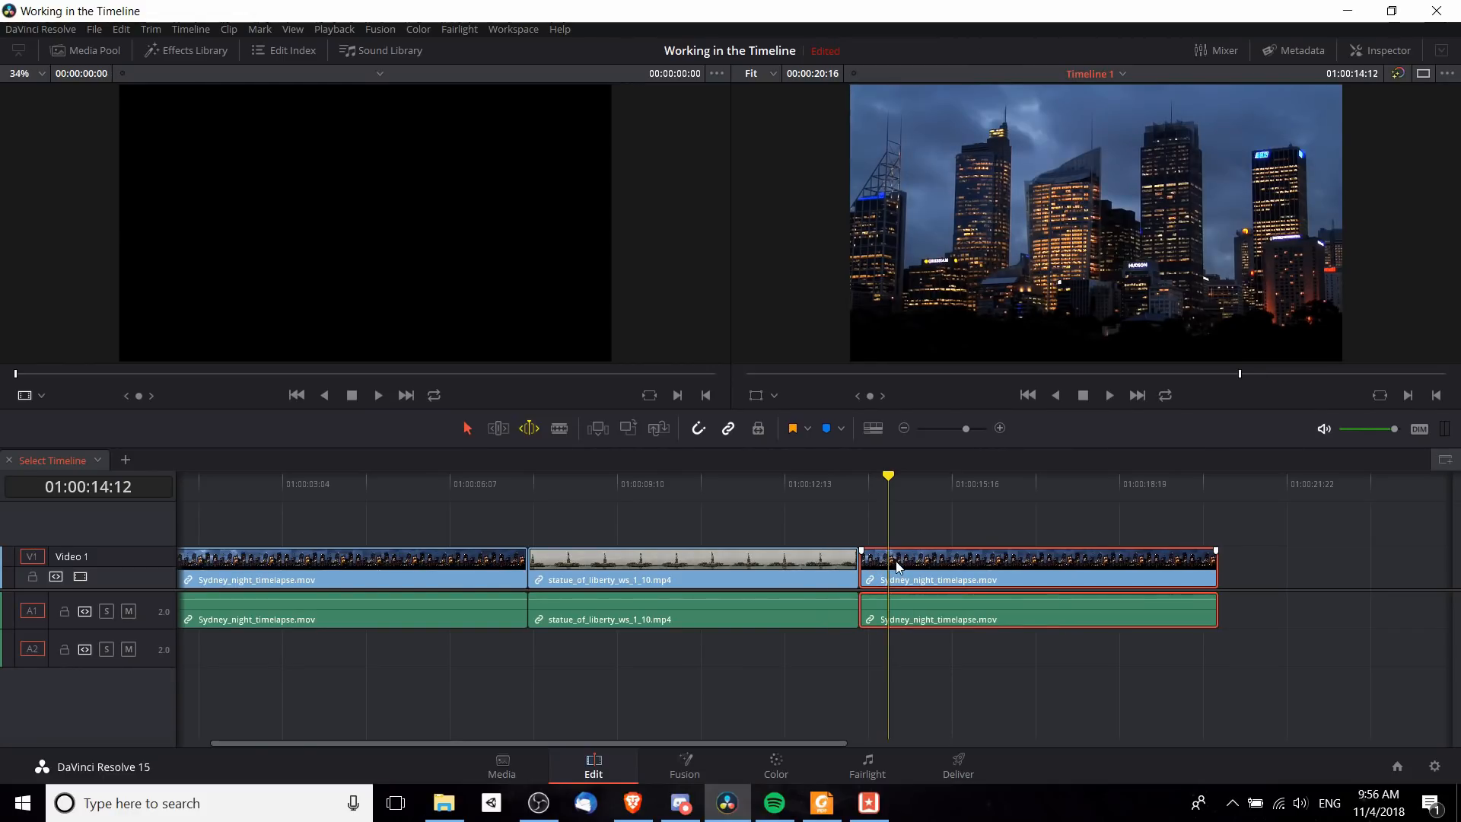
Step: Split the first Sydney clip a little past its middle with the Blade tool and return to Selection Mode
{"action": "left_click", "coordinate": [559, 428]}
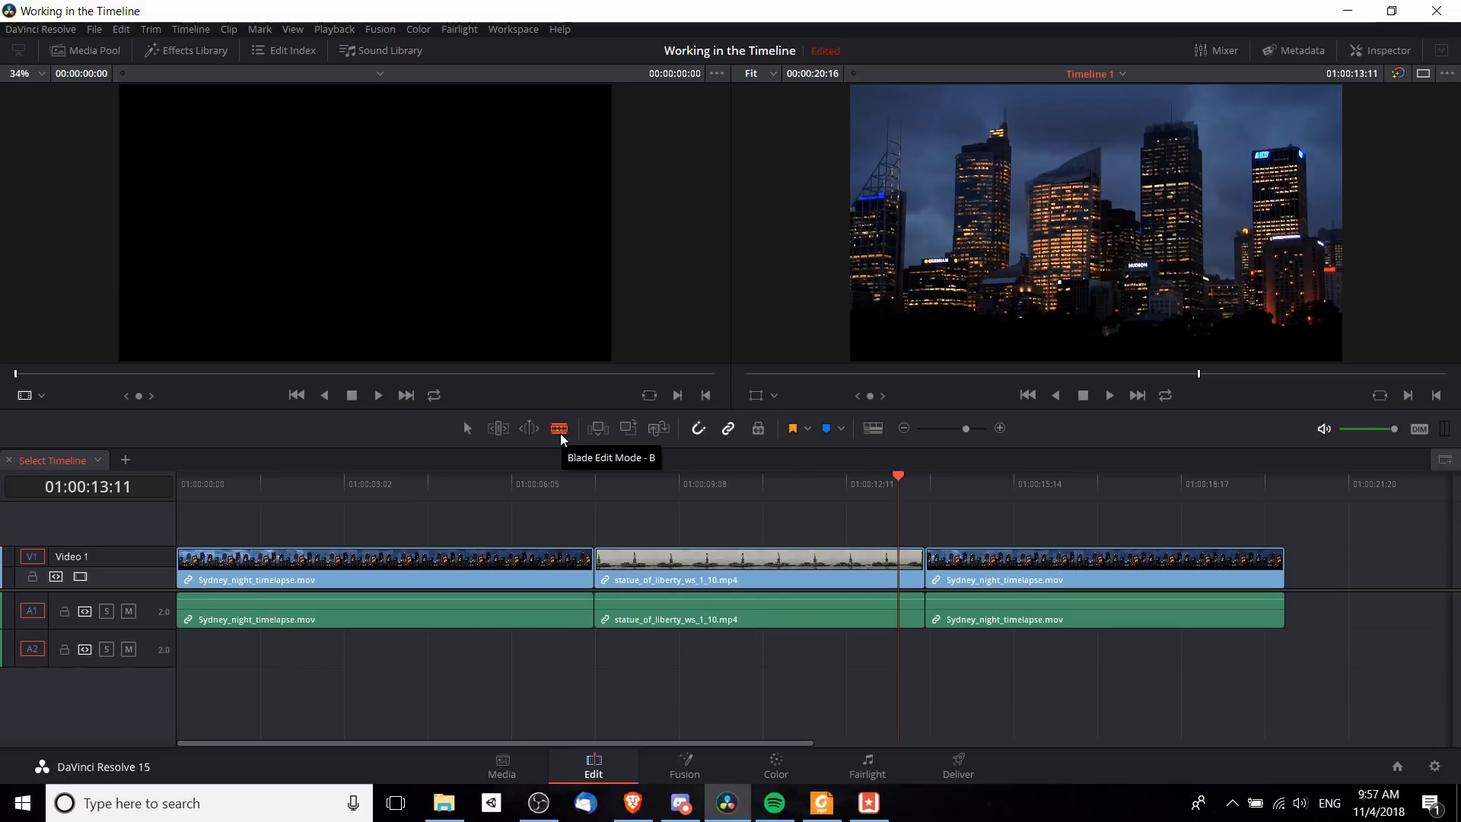
{"action": "left_click", "coordinate": [412, 607]}
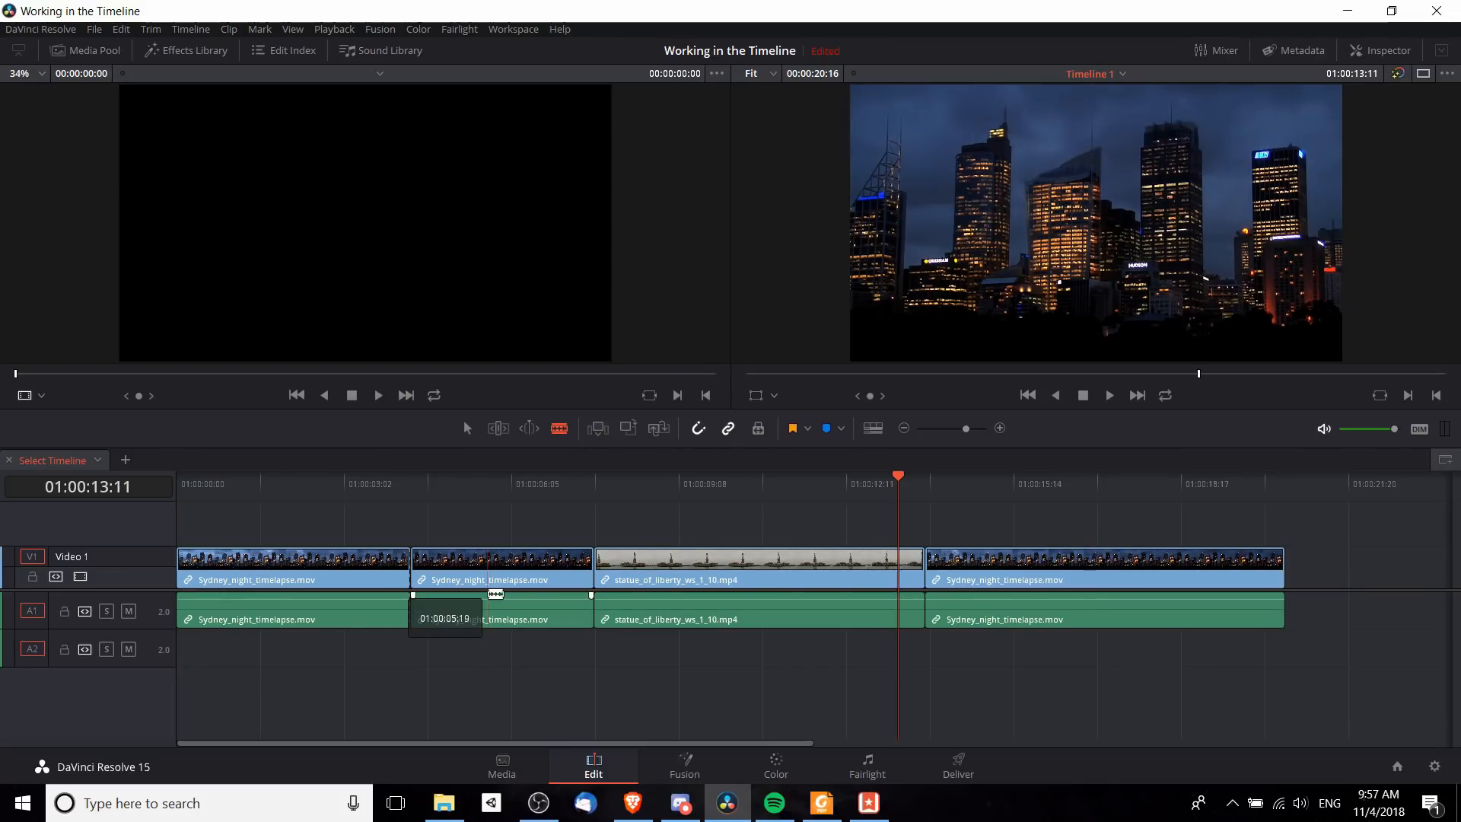
{"action": "left_click", "coordinate": [467, 428]}
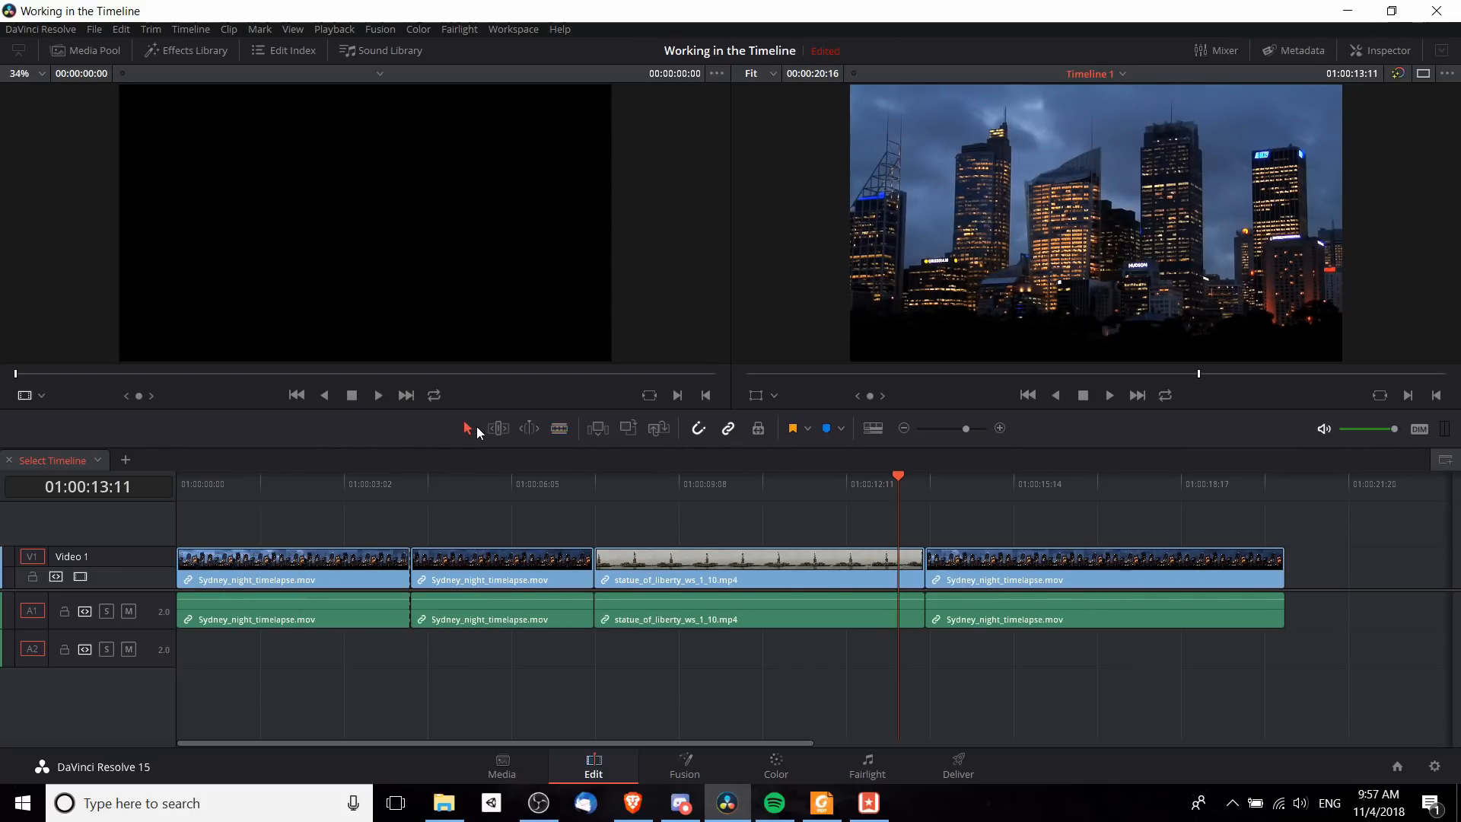
Step: Move the second piece of the split Sydney clip past the end of the timeline and back into its gap
{"action": "left_click_drag", "start_coordinate": [456, 572], "coordinate": [1365, 578]}
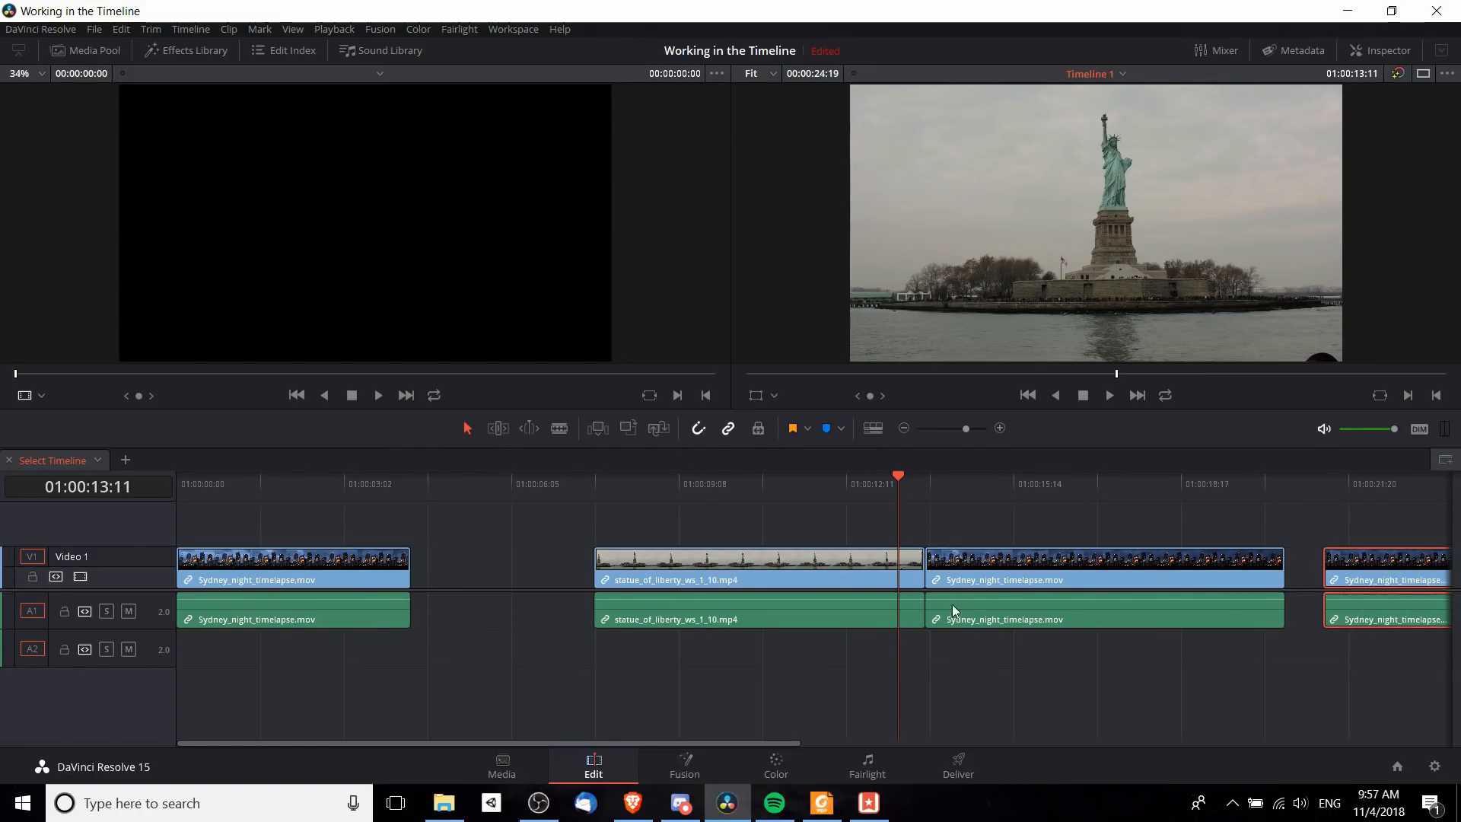
{"action": "left_click_drag", "start_coordinate": [1351, 567], "coordinate": [438, 578]}
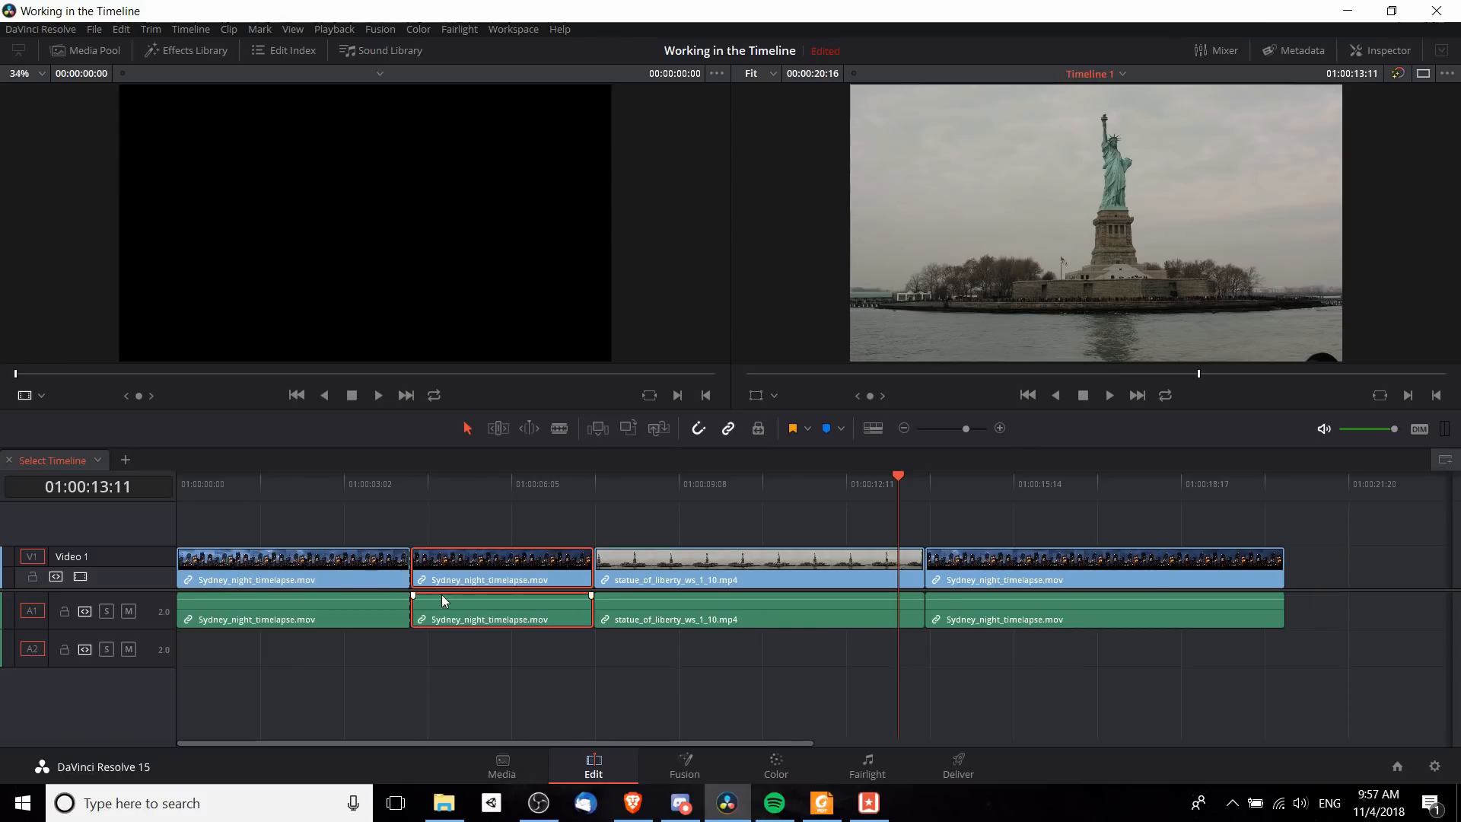
Step: Try ripple-deleting the second piece of the split Sydney clip, restore it, and place the playhead over it at 01:00:06:04
{"action": "right_click", "coordinate": [461, 584]}
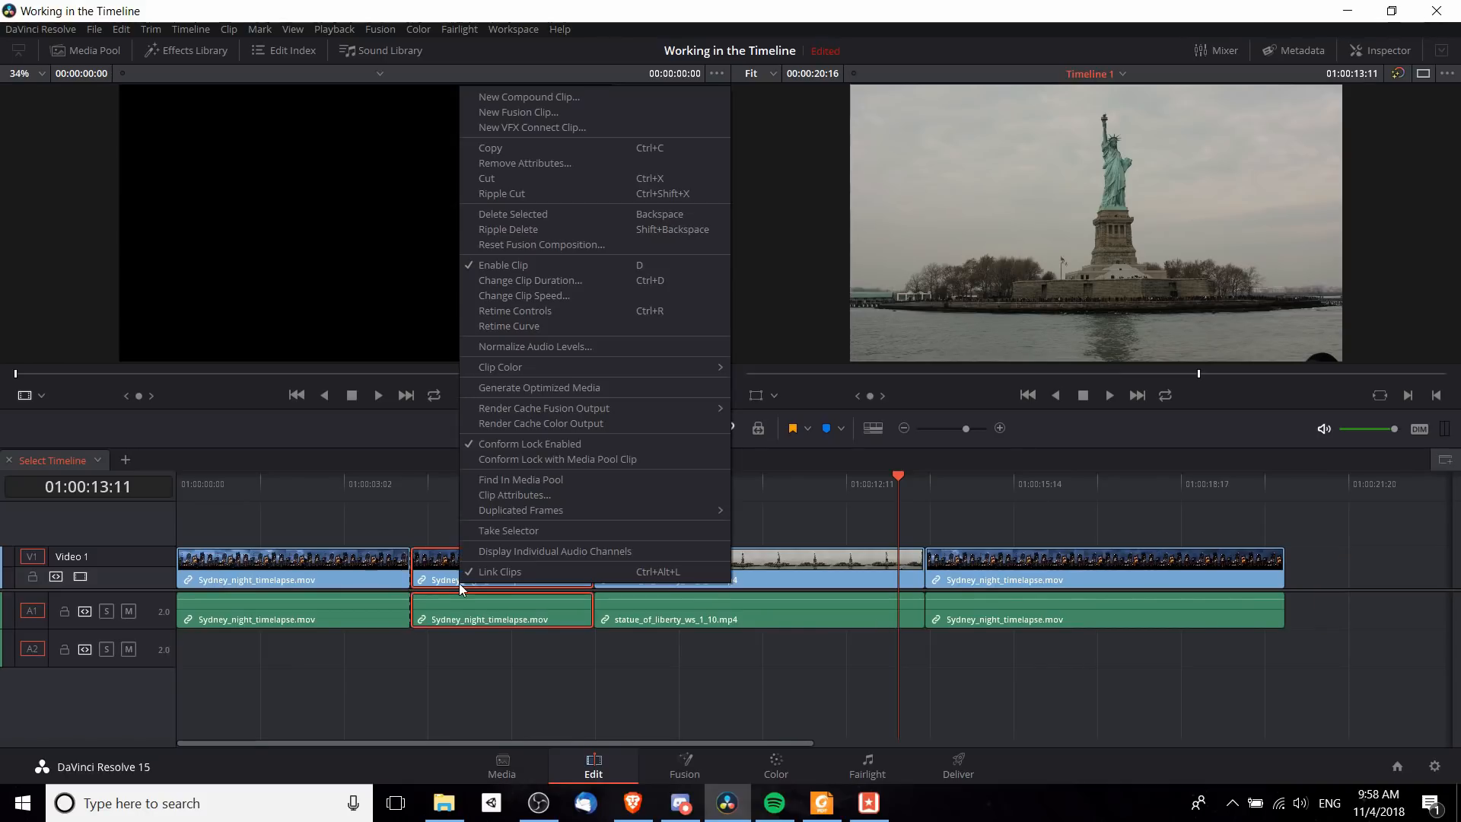
{"action": "left_click", "coordinate": [505, 230]}
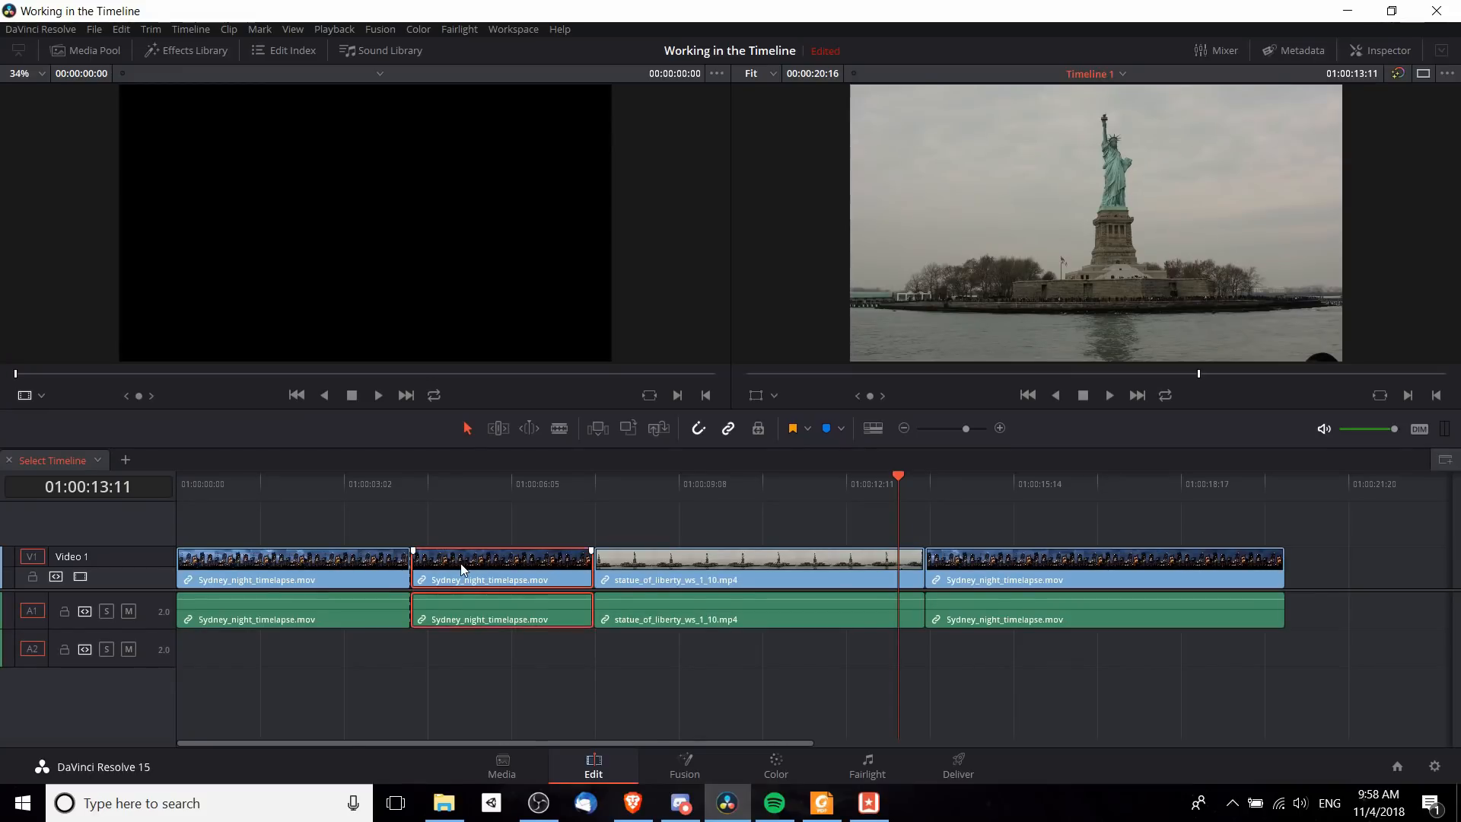
{"action": "left_click", "coordinate": [460, 563]}
{"action": "left_click", "coordinate": [508, 529]}
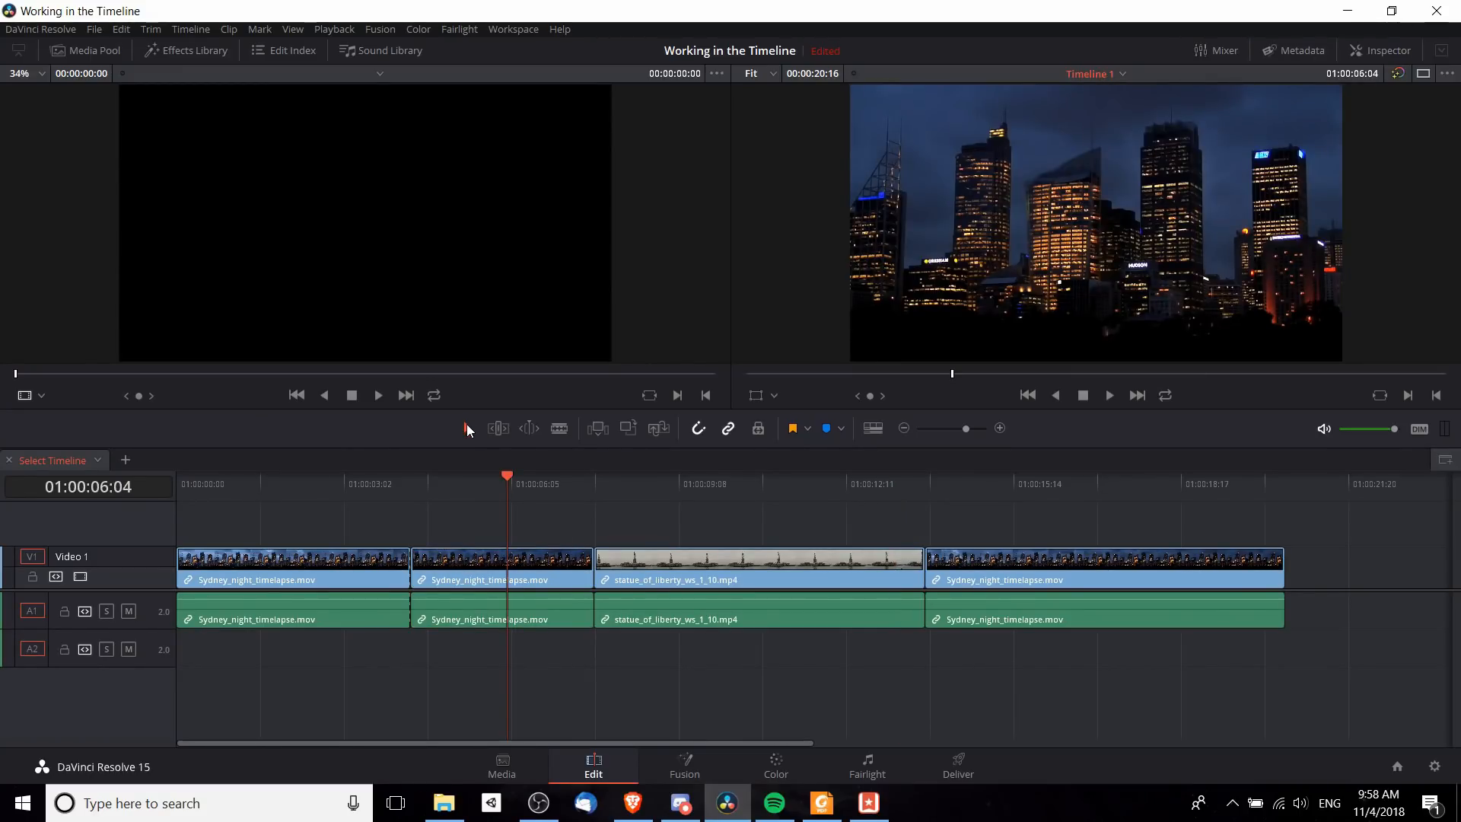
Step: Delete the second piece of the split Sydney clip leaving a gap, and undo the deletion
{"action": "left_click", "coordinate": [517, 565]}
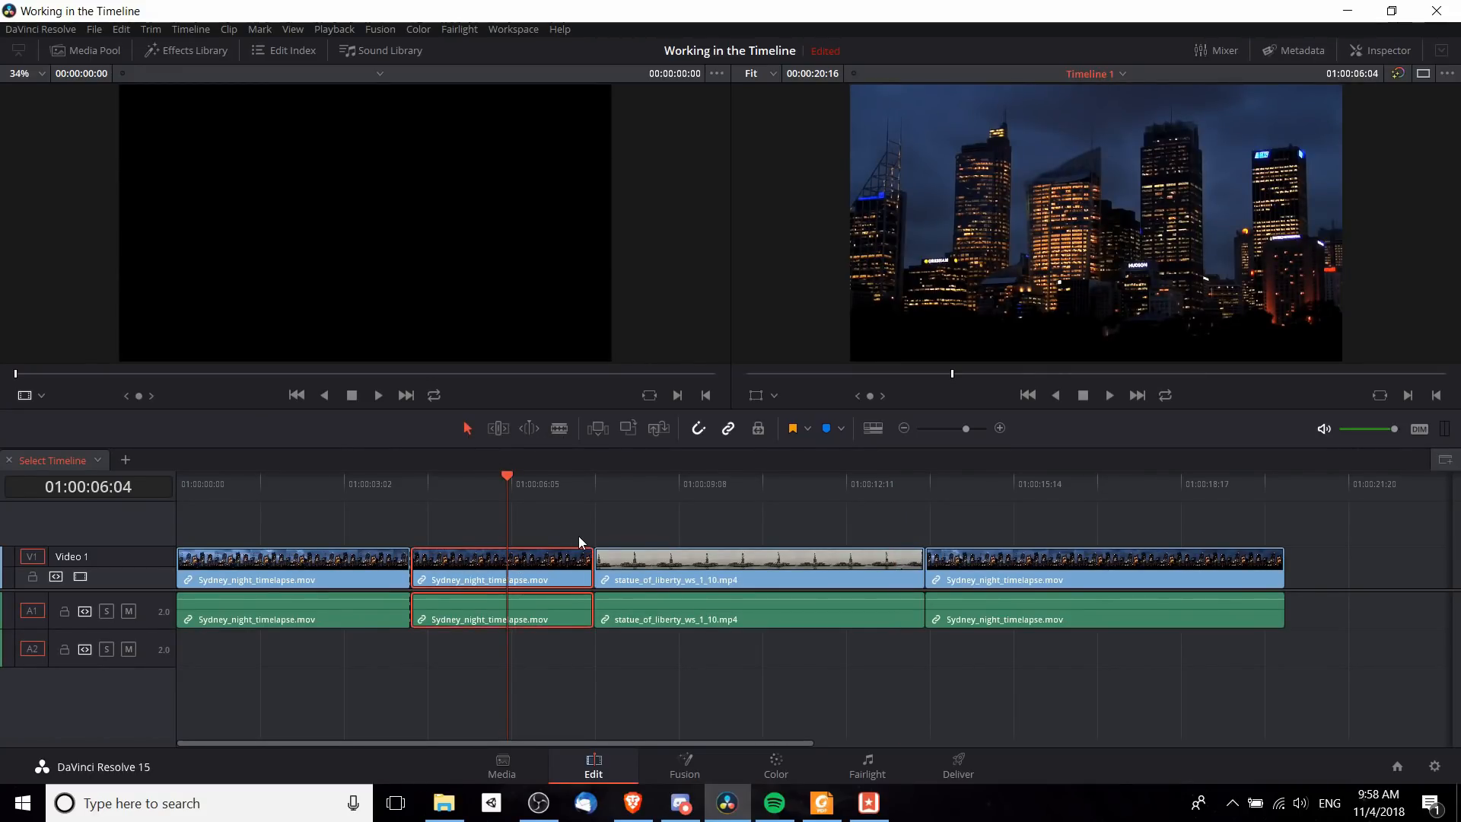
{"action": "key", "text": "BackSpace"}
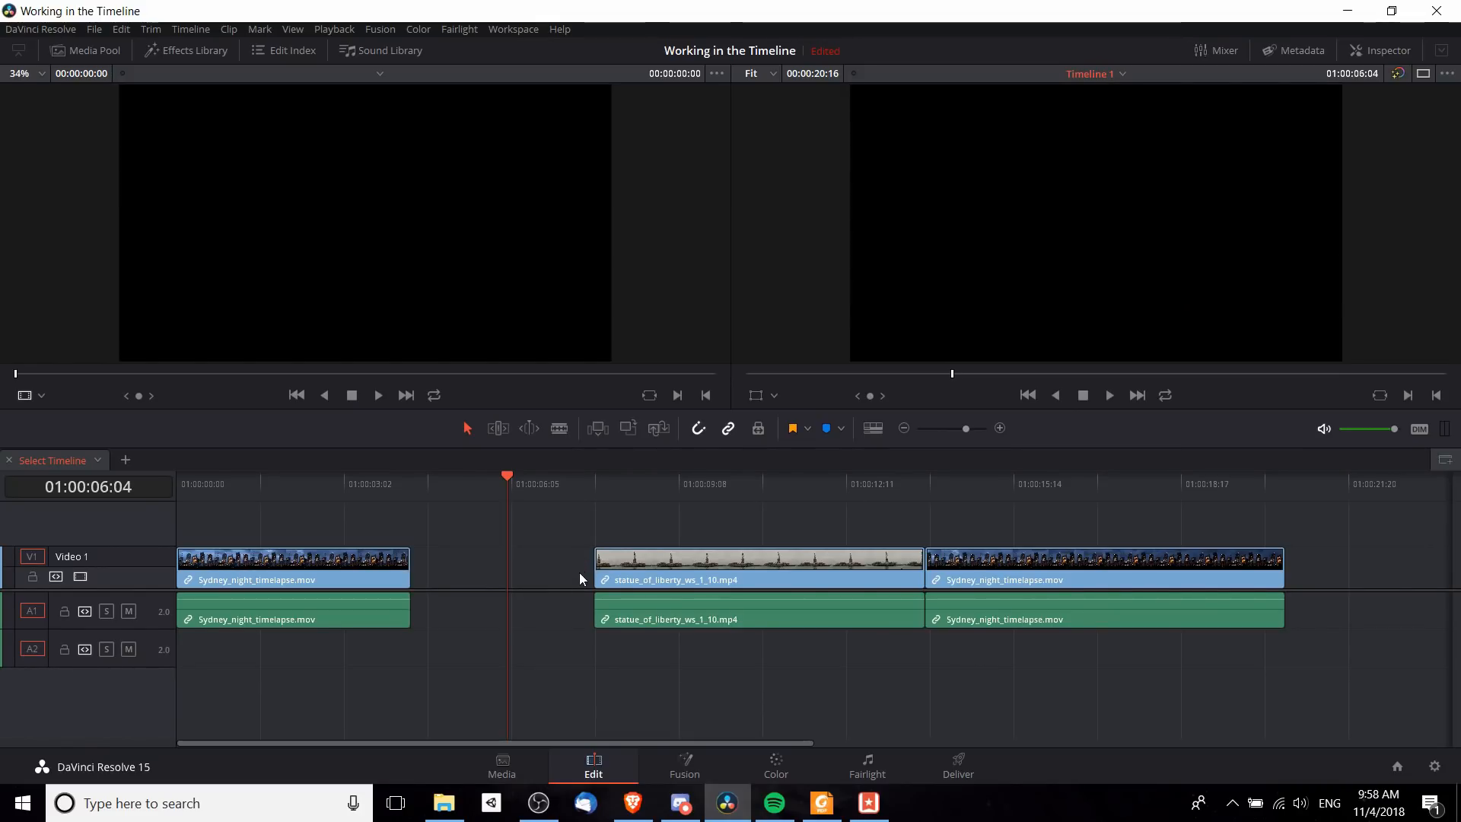
{"action": "key", "text": "ctrl+z"}
{"action": "left_click", "coordinate": [582, 573]}
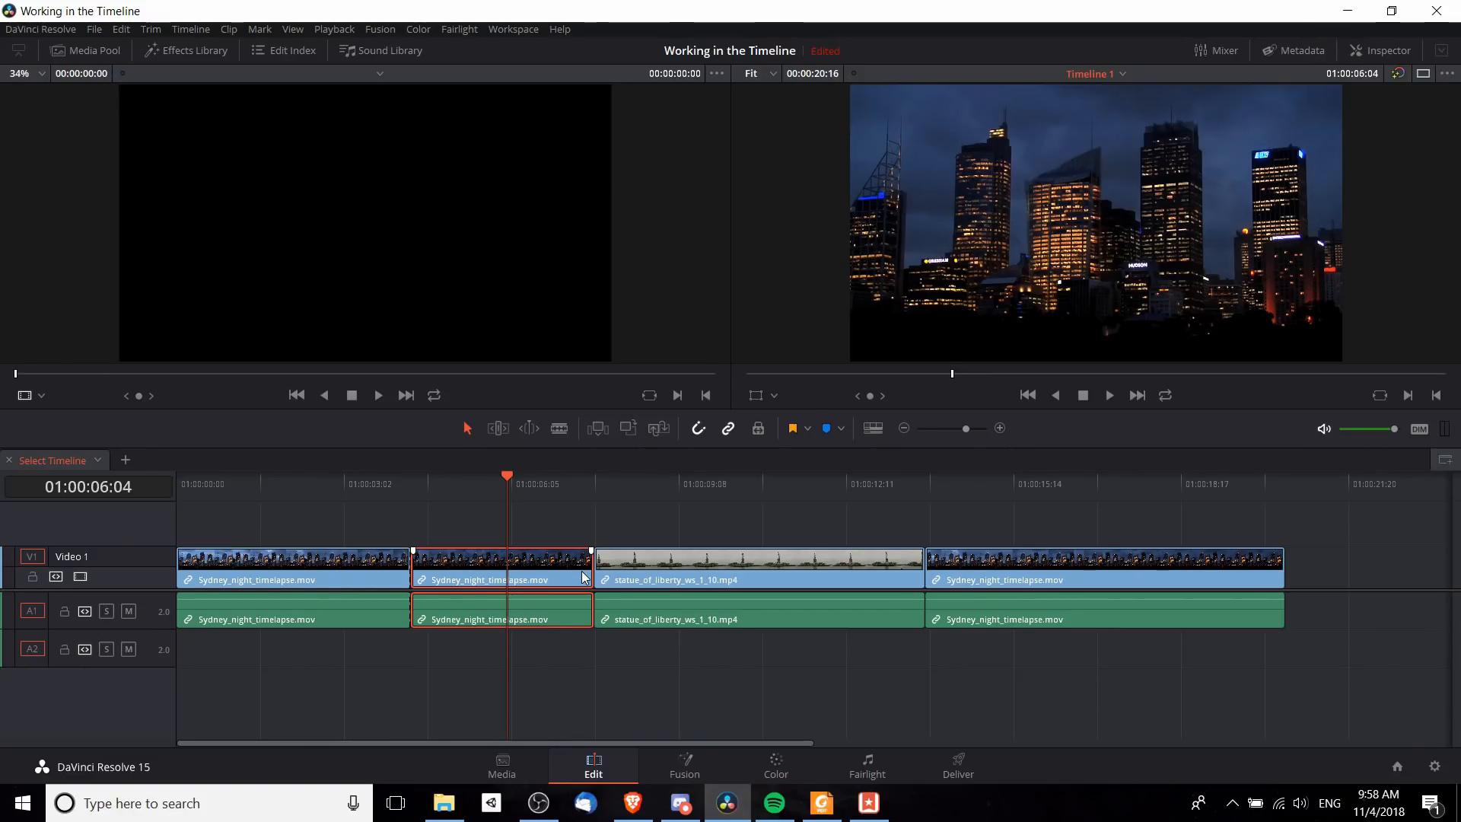
Step: Ripple-delete the second piece of the split Sydney clip and undo the deletion
{"action": "key", "text": "Delete"}
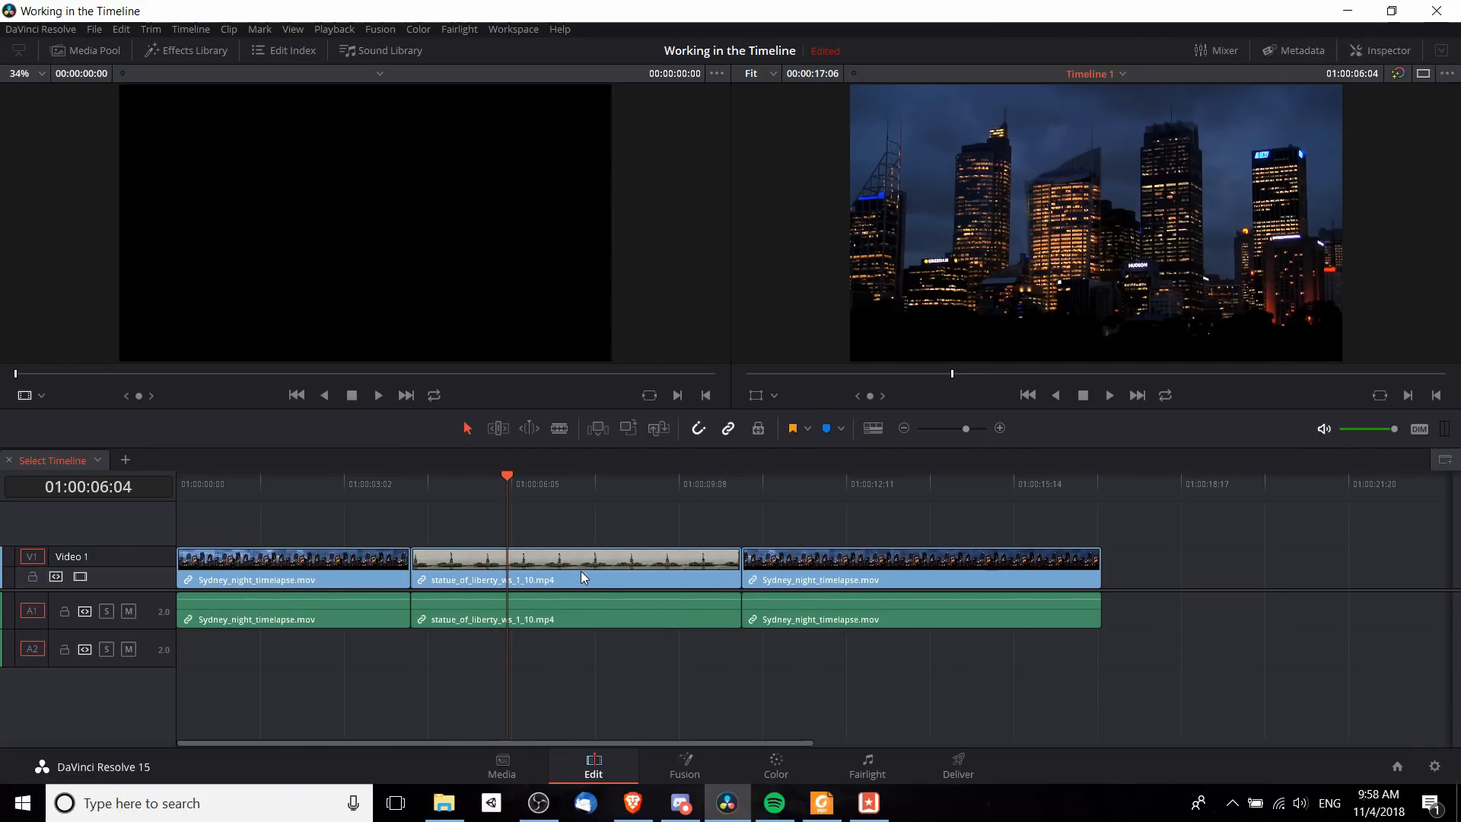
{"action": "key", "text": "ctrl+z"}
Step: Split the first Sydney clip at 01:00:04:17 with the Blade tool and cut out its second piece, leaving a gap
{"action": "left_click", "coordinate": [569, 424]}
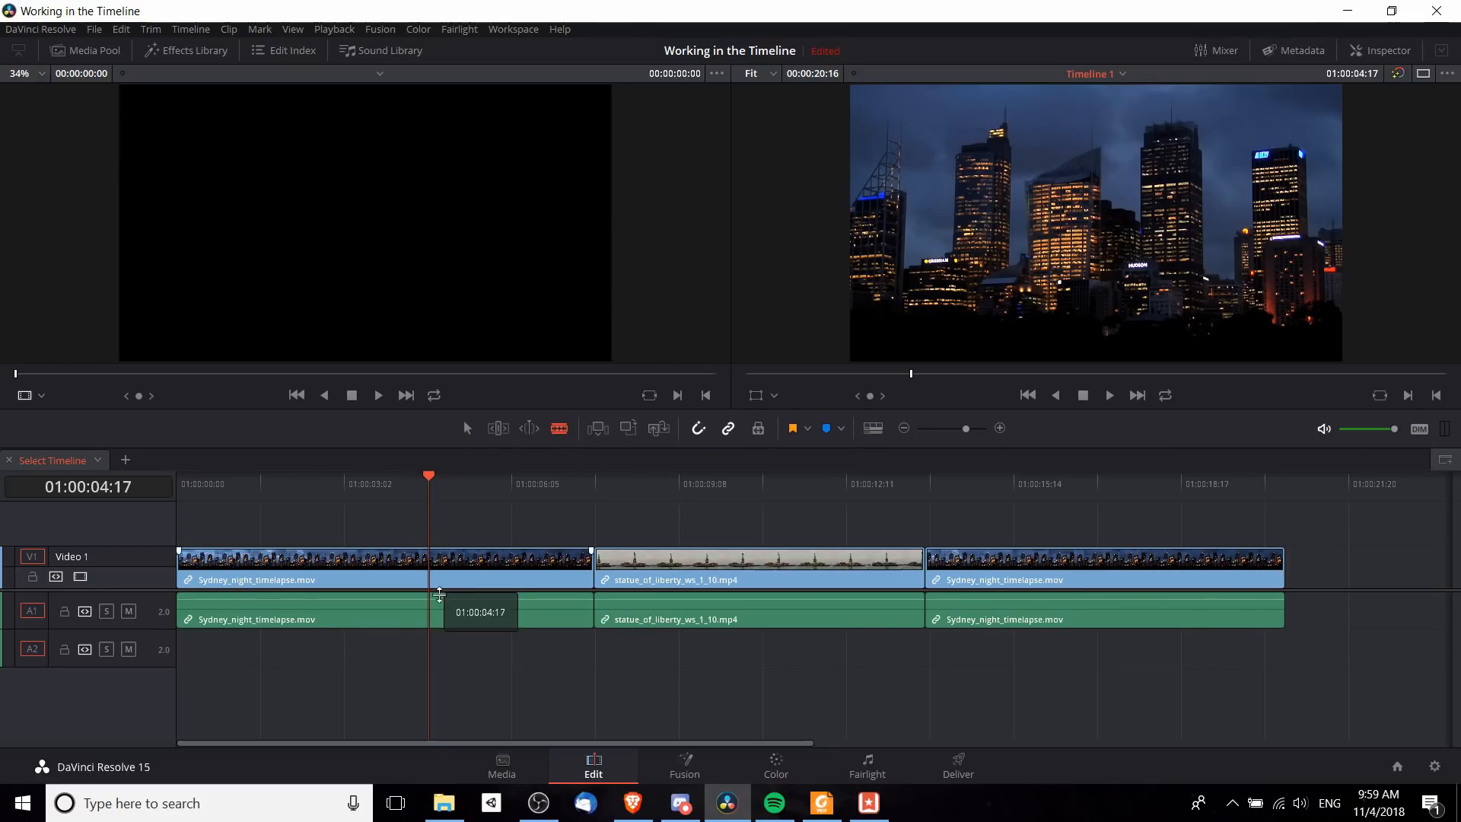
{"action": "left_click", "coordinate": [441, 572]}
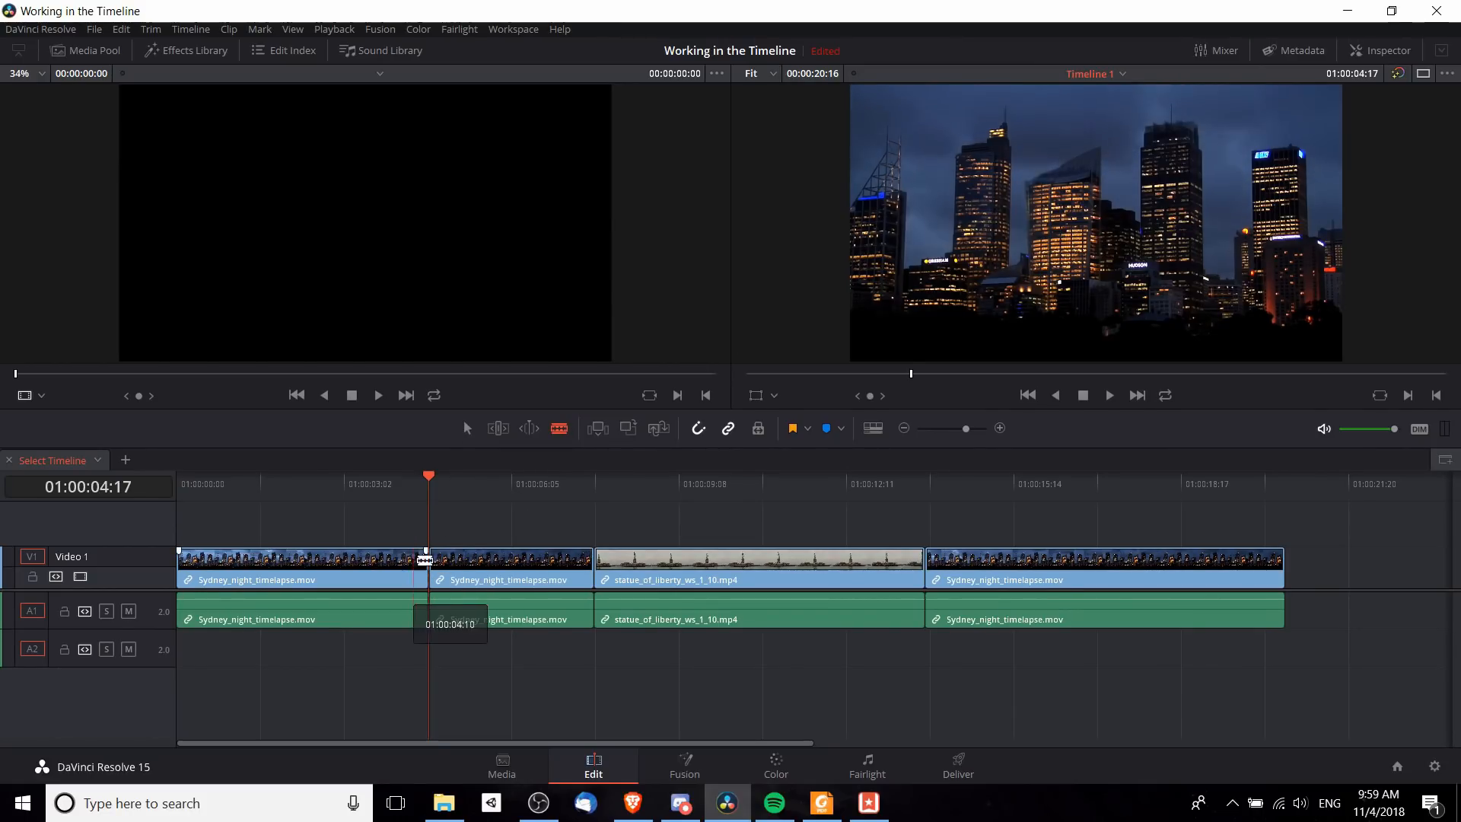
{"action": "left_click", "coordinate": [484, 491]}
{"action": "left_click", "coordinate": [505, 575]}
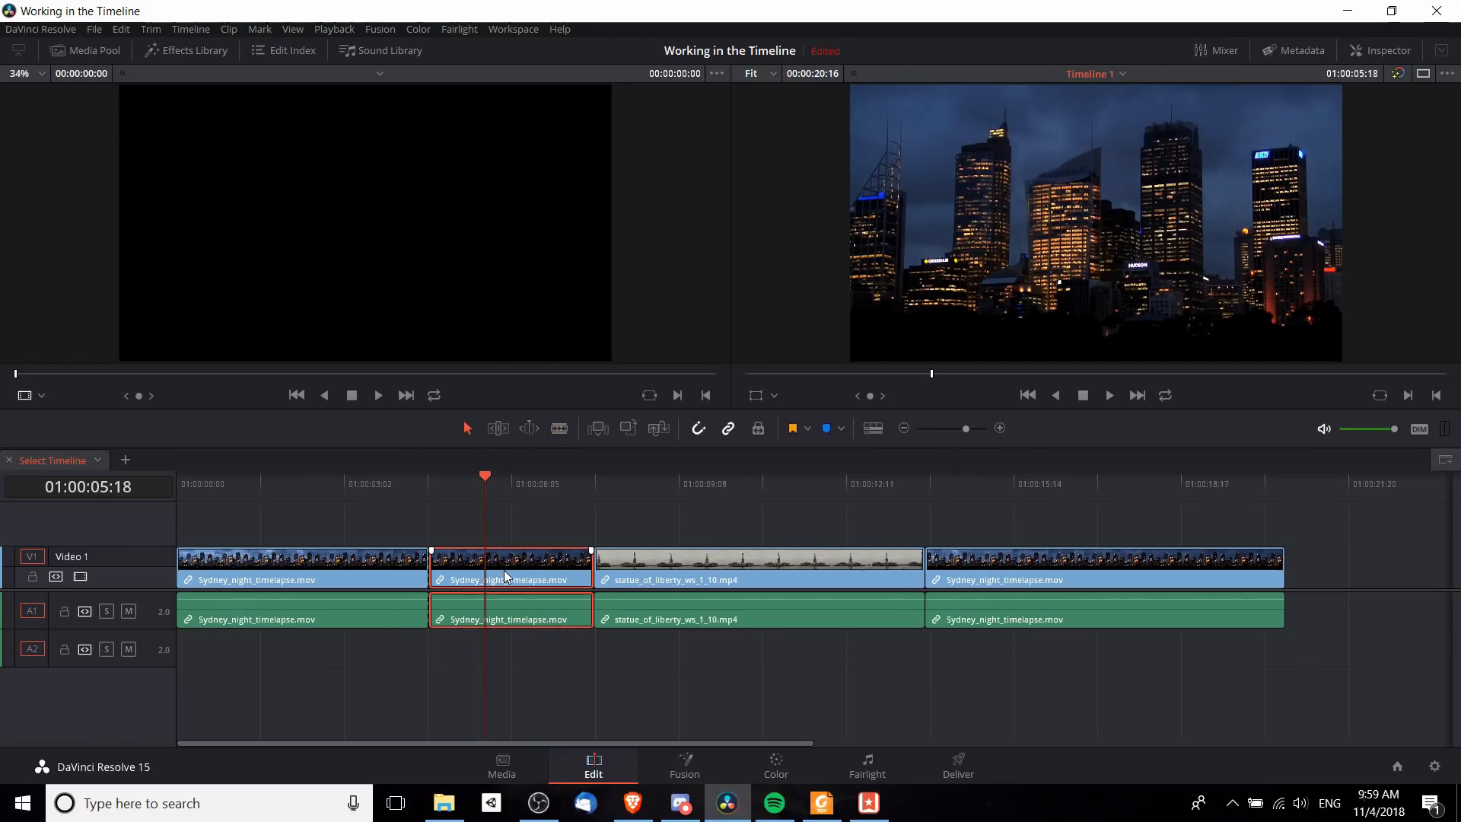
{"action": "key", "text": "BackSpace"}
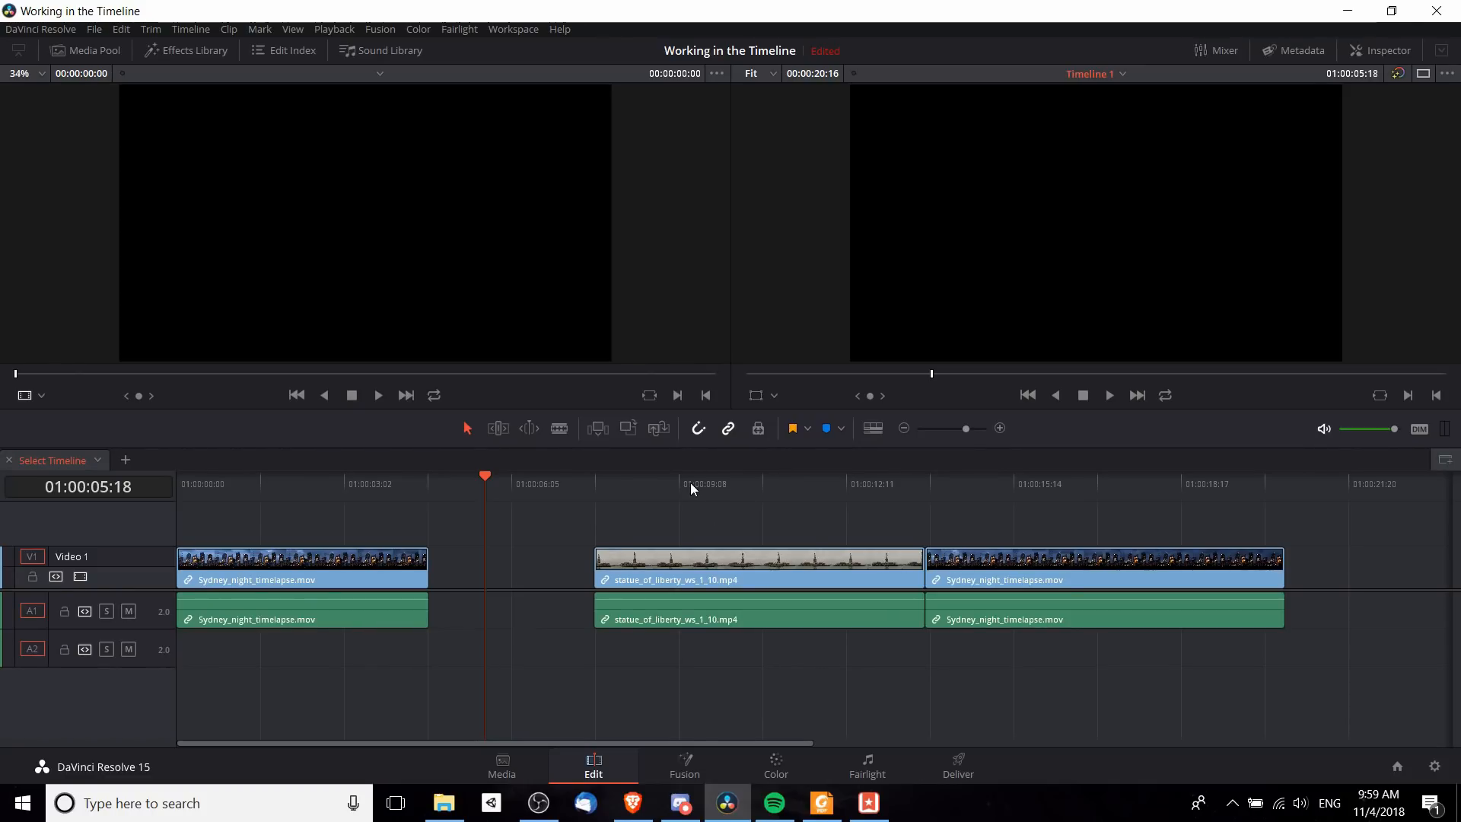
Step: Paste the cut Sydney piece a short distance past the last clip on the timeline
{"action": "left_click_drag", "start_coordinate": [648, 491], "coordinate": [1332, 490]}
{"action": "left_click_drag", "start_coordinate": [791, 743], "coordinate": [1038, 749]}
{"action": "key", "text": "ctrl+v"}
Step: Paste a second copy of the Sydney piece at 01:00:25:23 and undo the paste
{"action": "left_click", "coordinate": [975, 482]}
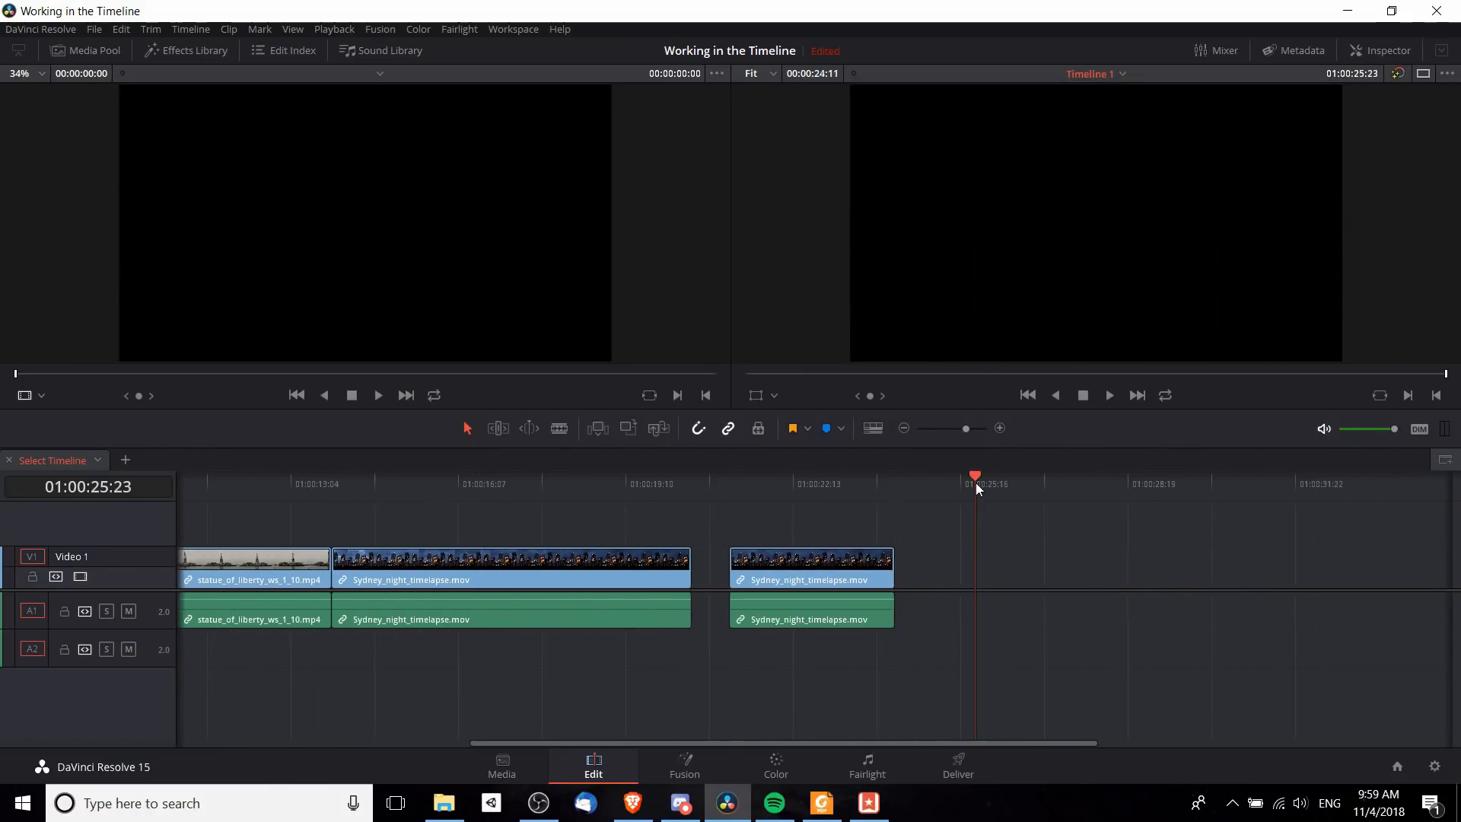
{"action": "key", "text": "ctrl+v"}
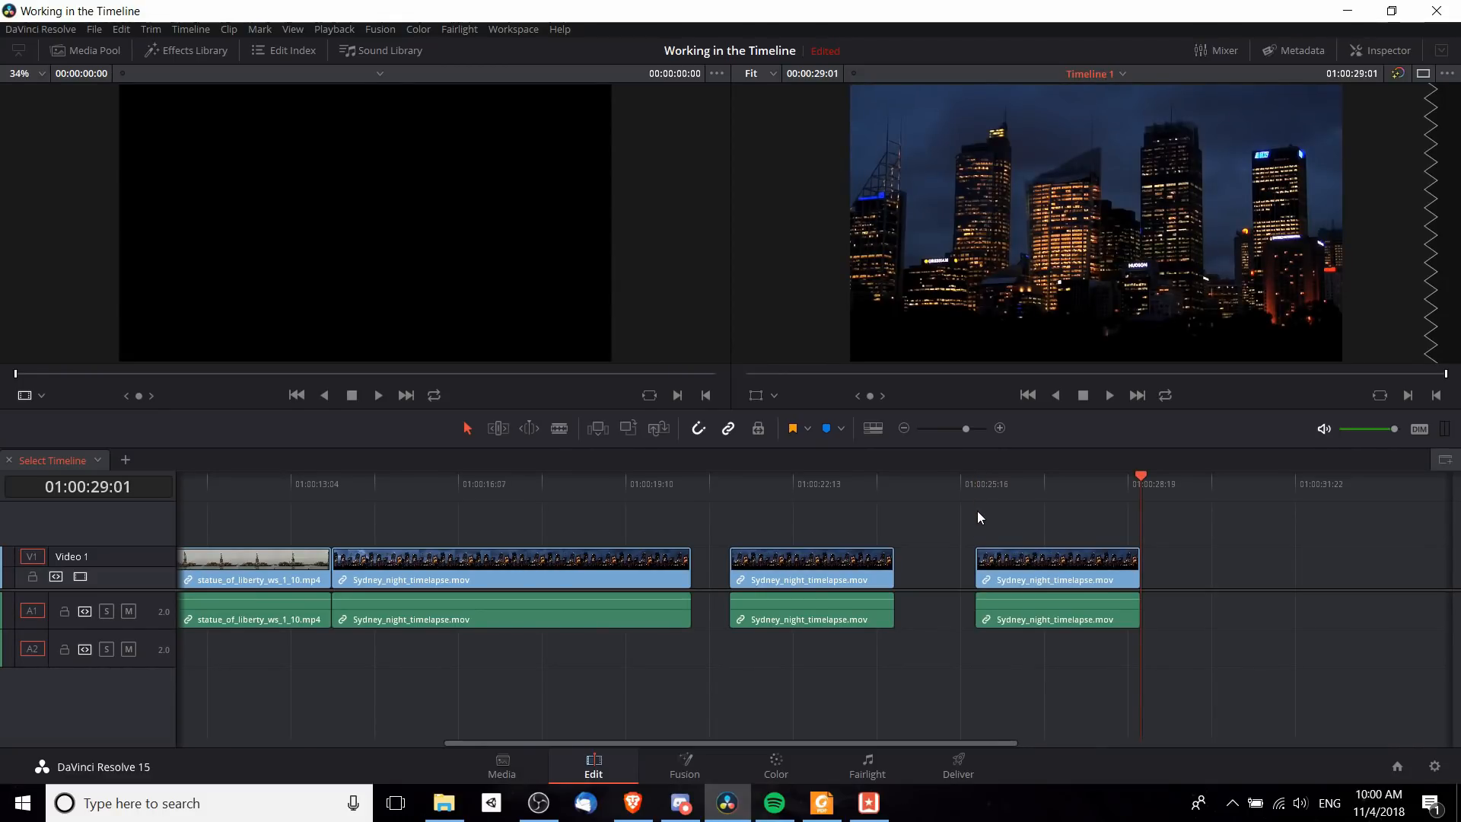
{"action": "key", "text": "ctrl+z"}
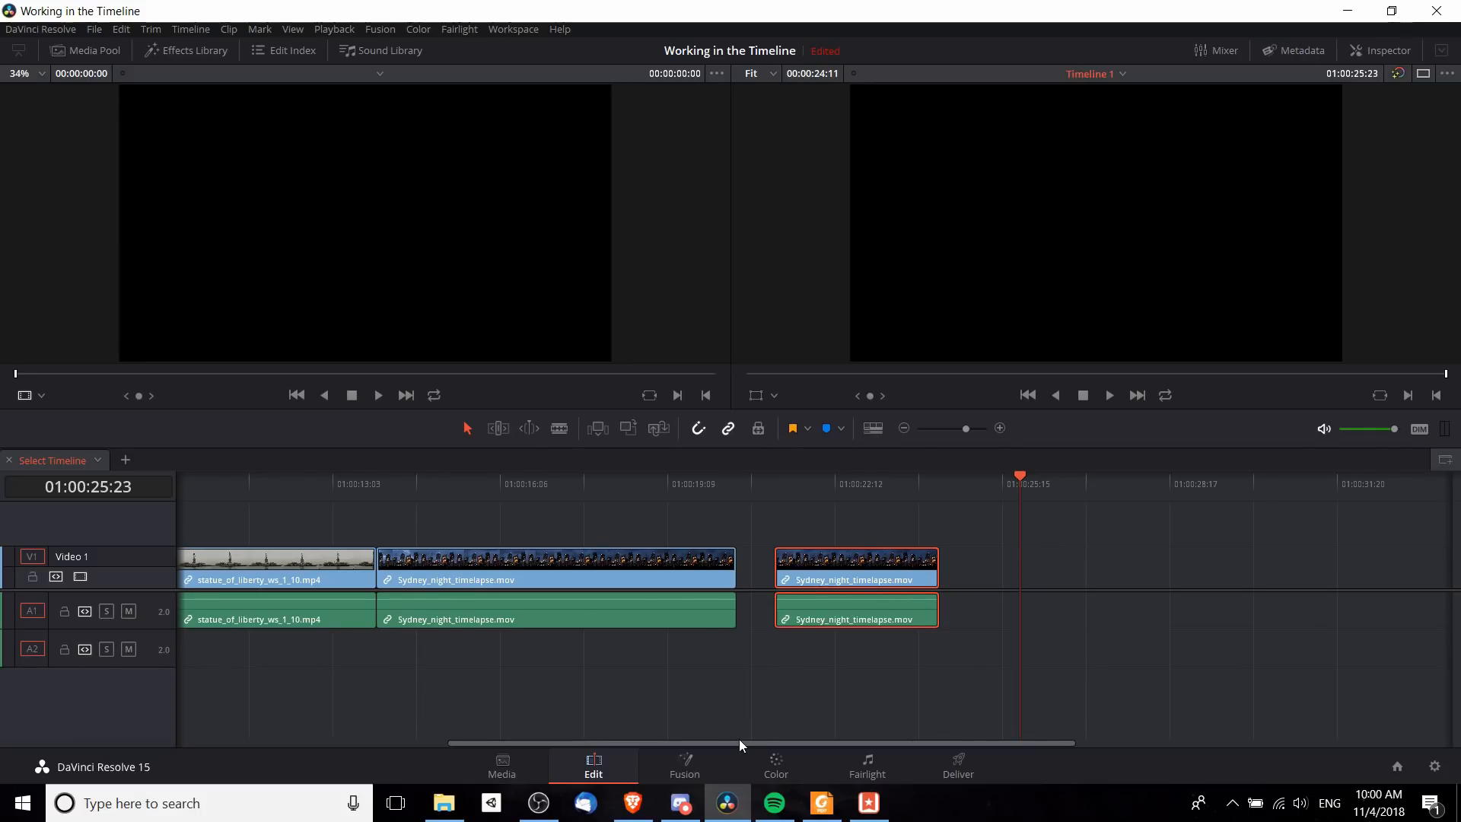
Step: Ripple-delete the gap before the Statue of Liberty clip and the gap before the pasted Sydney piece
{"action": "left_click_drag", "start_coordinate": [738, 741], "coordinate": [466, 741]}
{"action": "left_click_drag", "start_coordinate": [410, 480], "coordinate": [460, 495]}
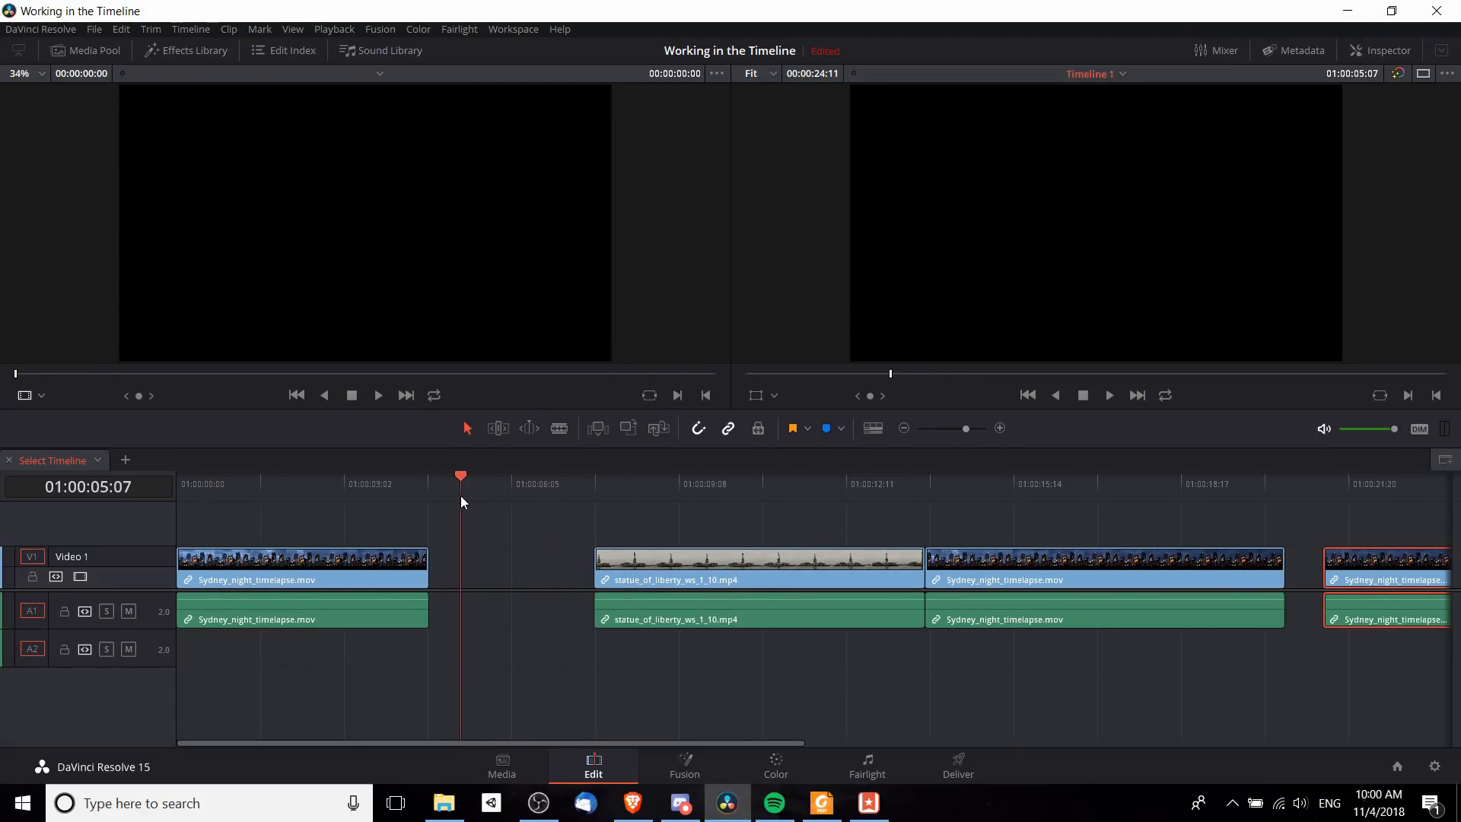
{"action": "right_click", "coordinate": [508, 559]}
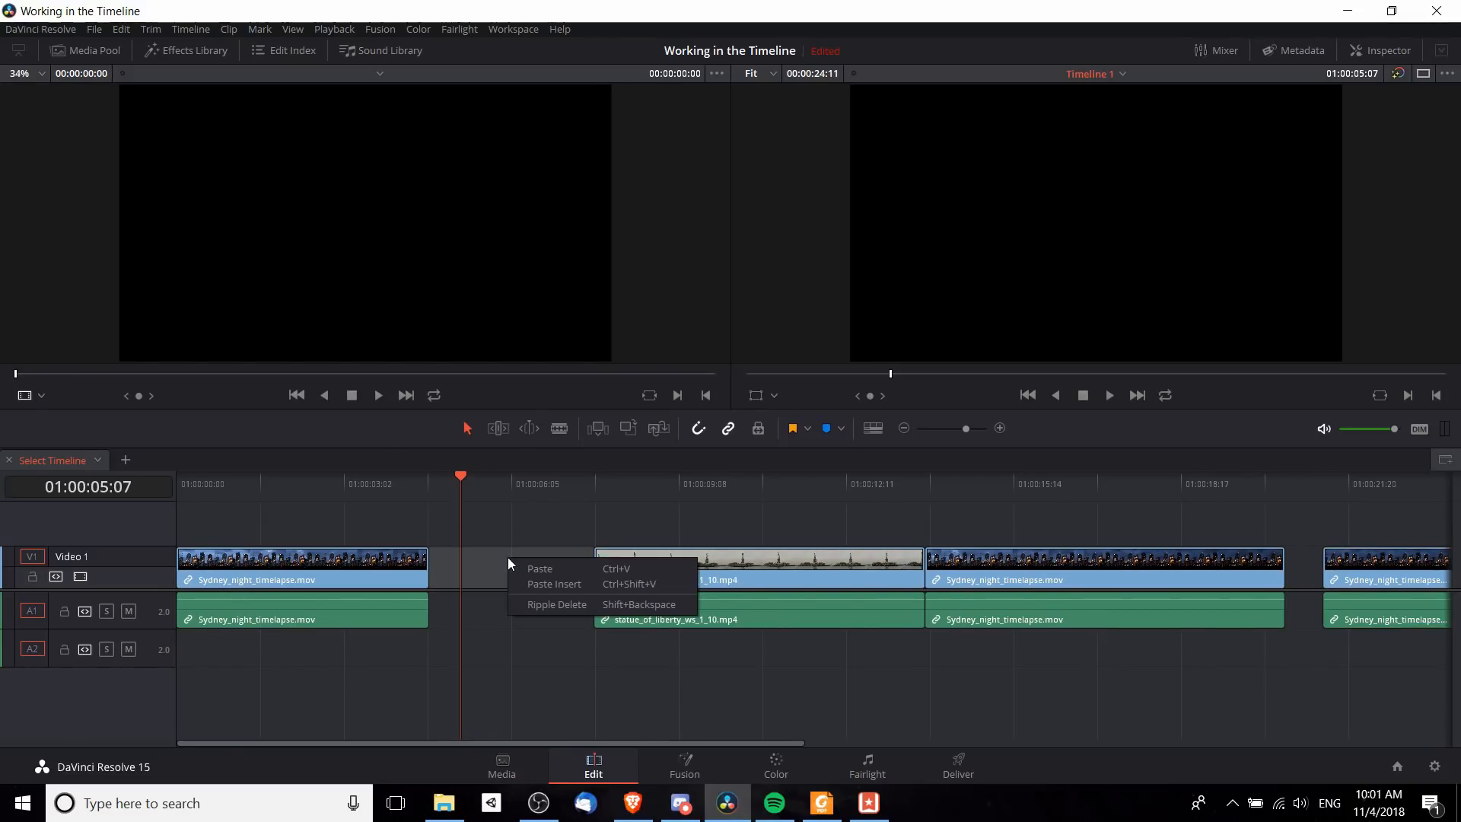
{"action": "left_click", "coordinate": [547, 605]}
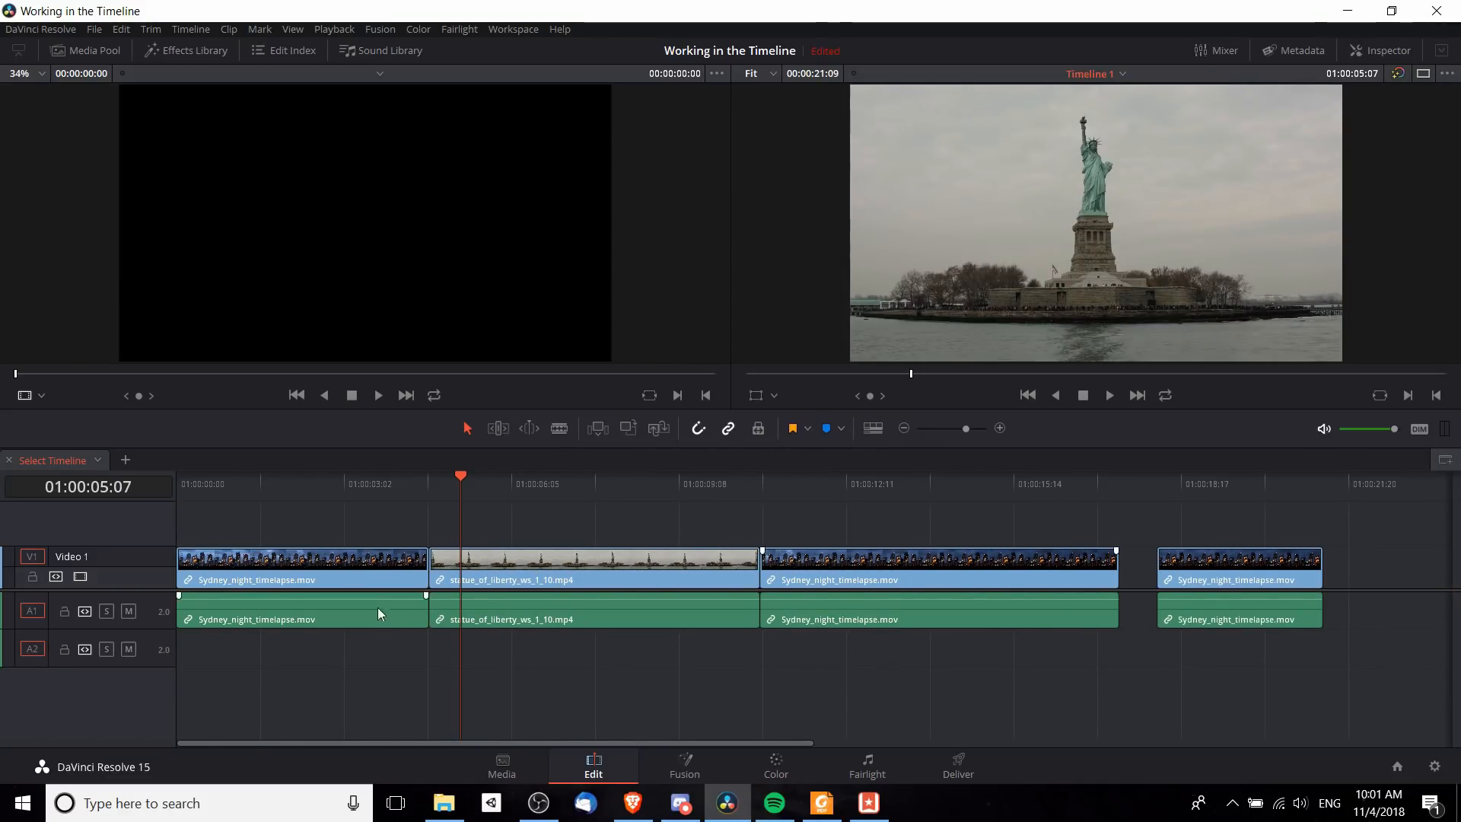
{"action": "left_click", "coordinate": [1144, 578]}
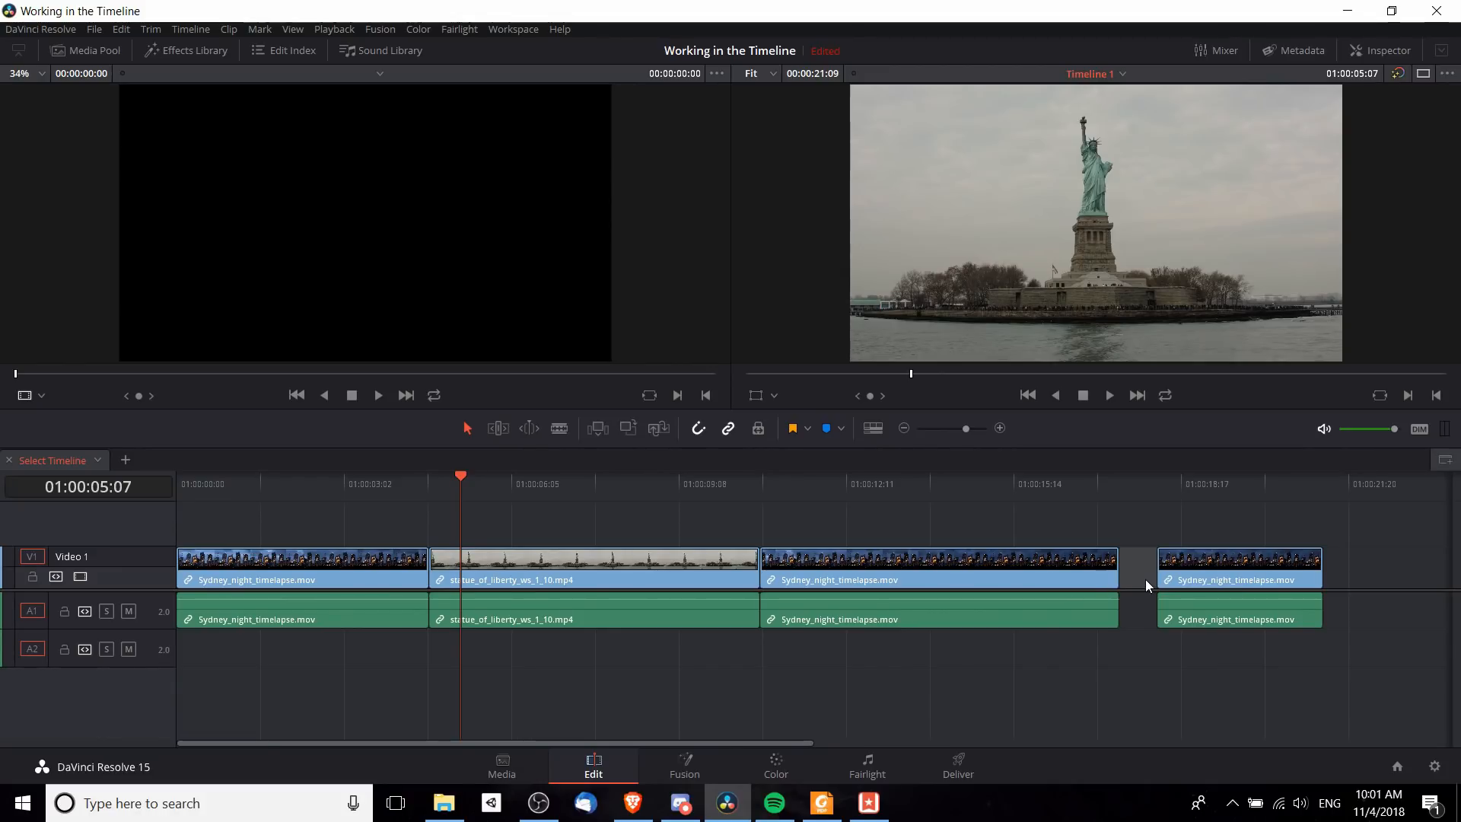
{"action": "right_click", "coordinate": [1140, 574]}
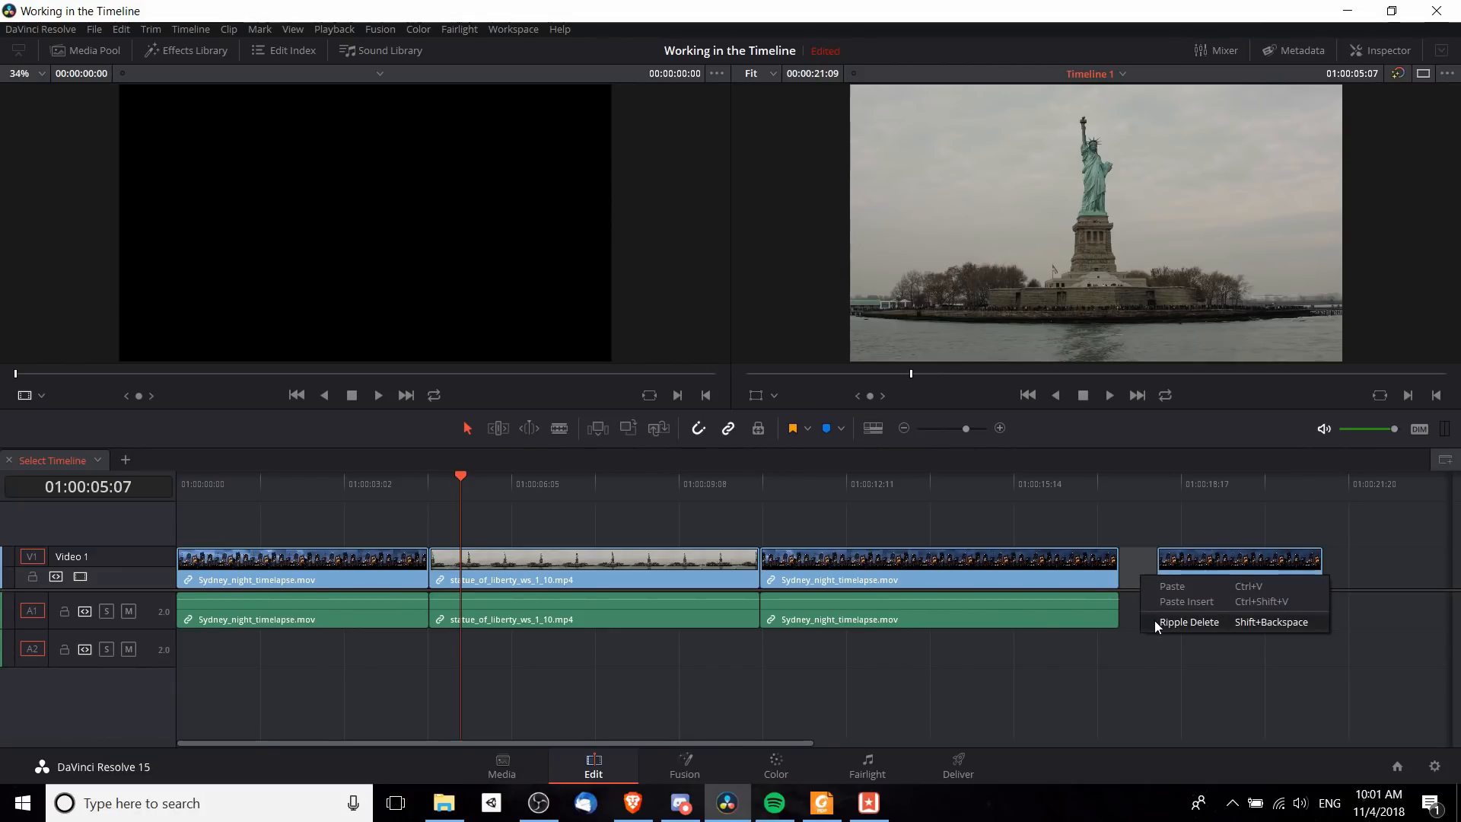
{"action": "left_click", "coordinate": [1153, 619]}
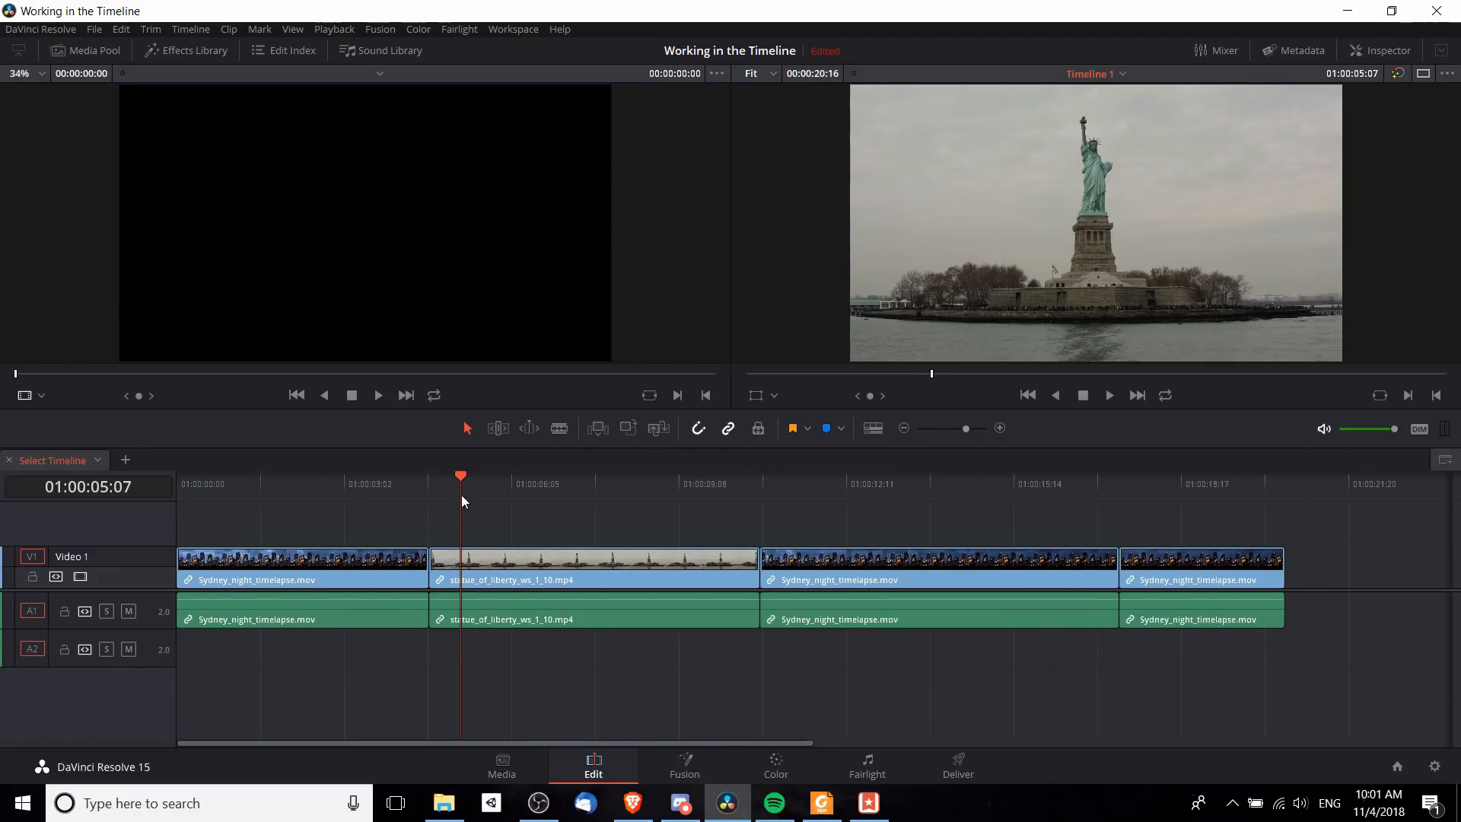
Step: Load the Statue of Liberty clip from the Media Pool into the source viewer and mark a 00:00:02:05 range ending at 00:00:04:18
{"action": "left_click_drag", "start_coordinate": [461, 487], "coordinate": [378, 485]}
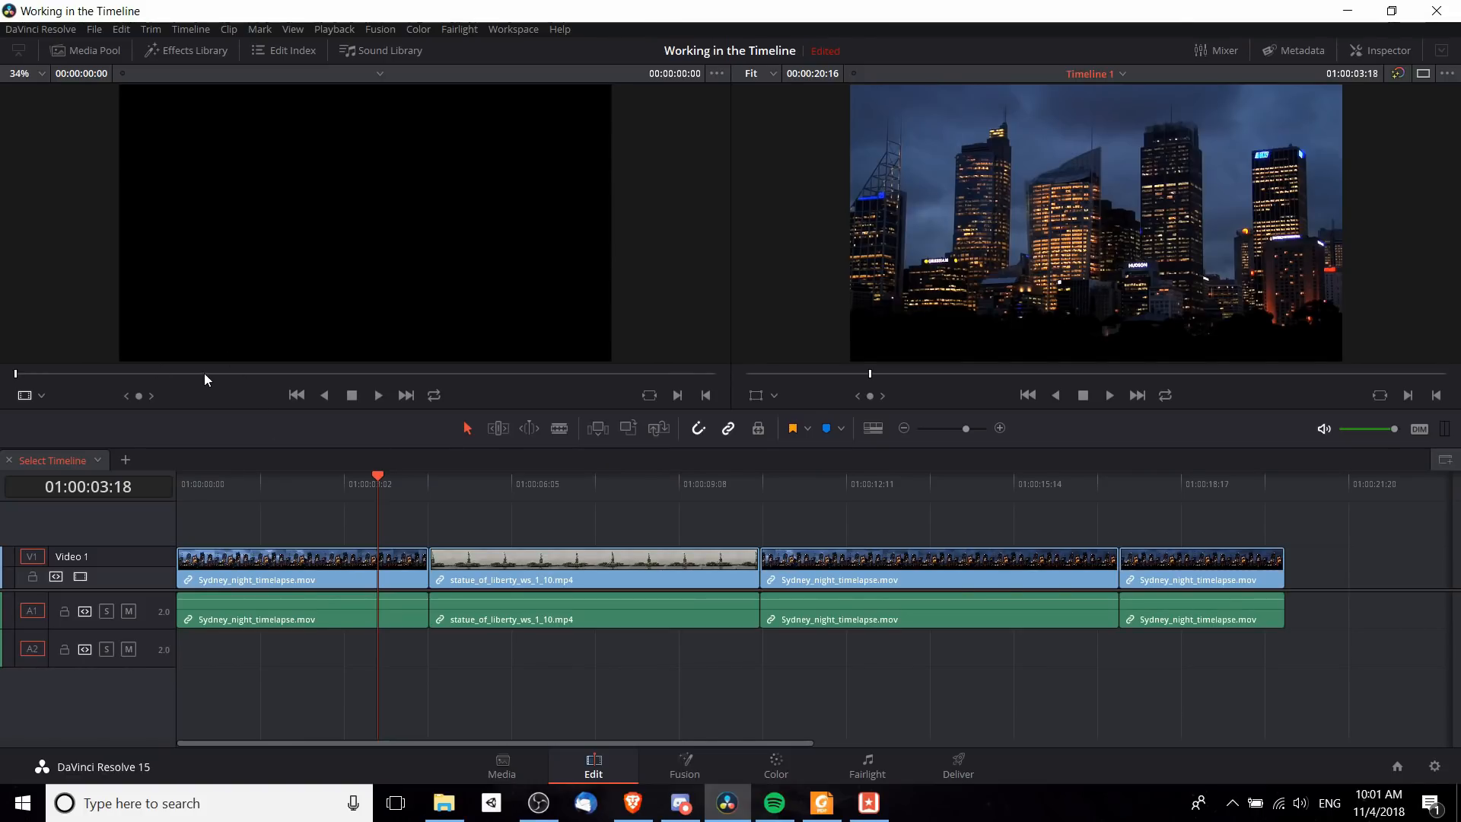
{"action": "left_click", "coordinate": [102, 52]}
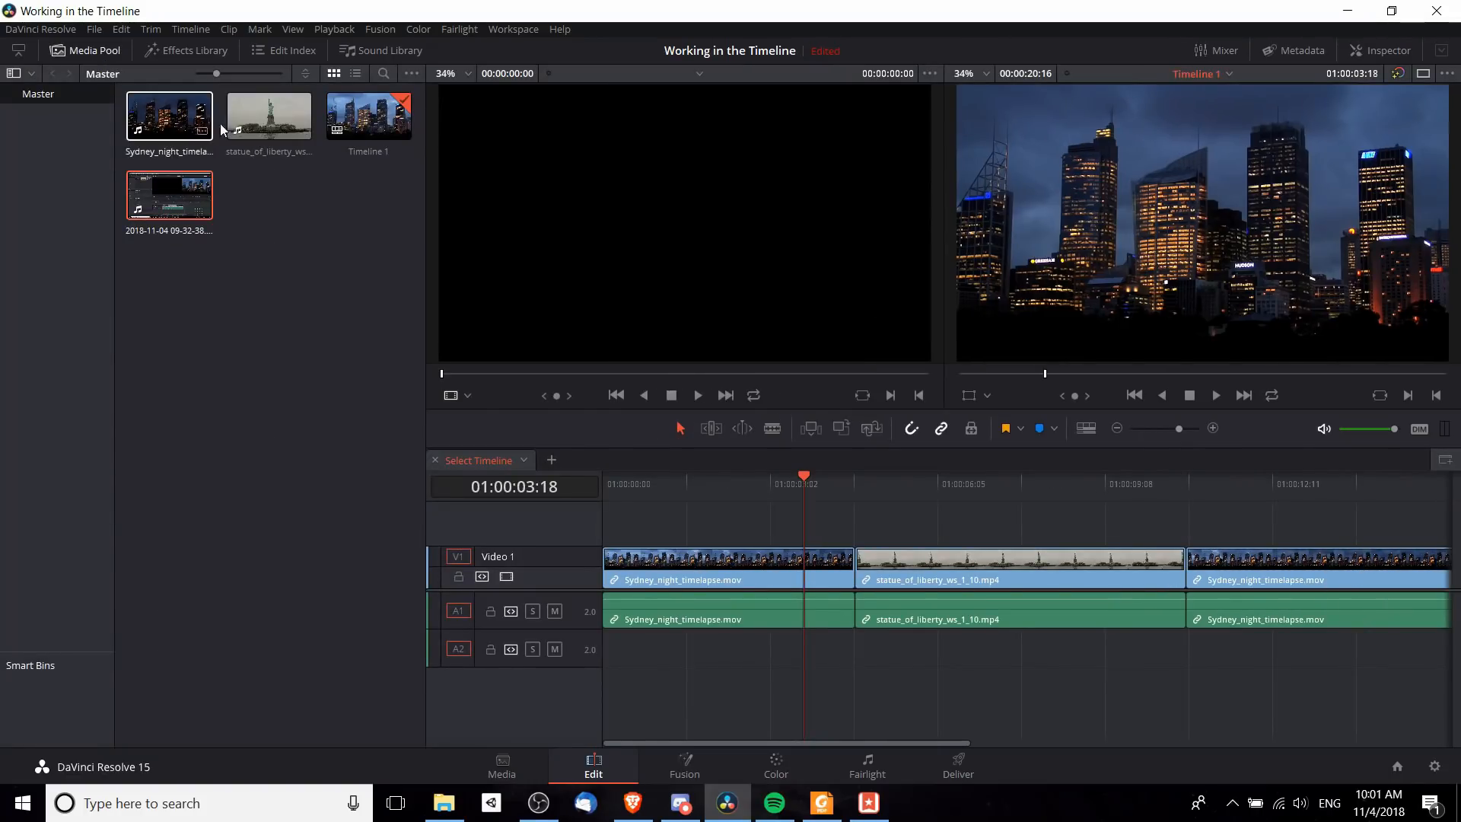
{"action": "double_click", "coordinate": [278, 134]}
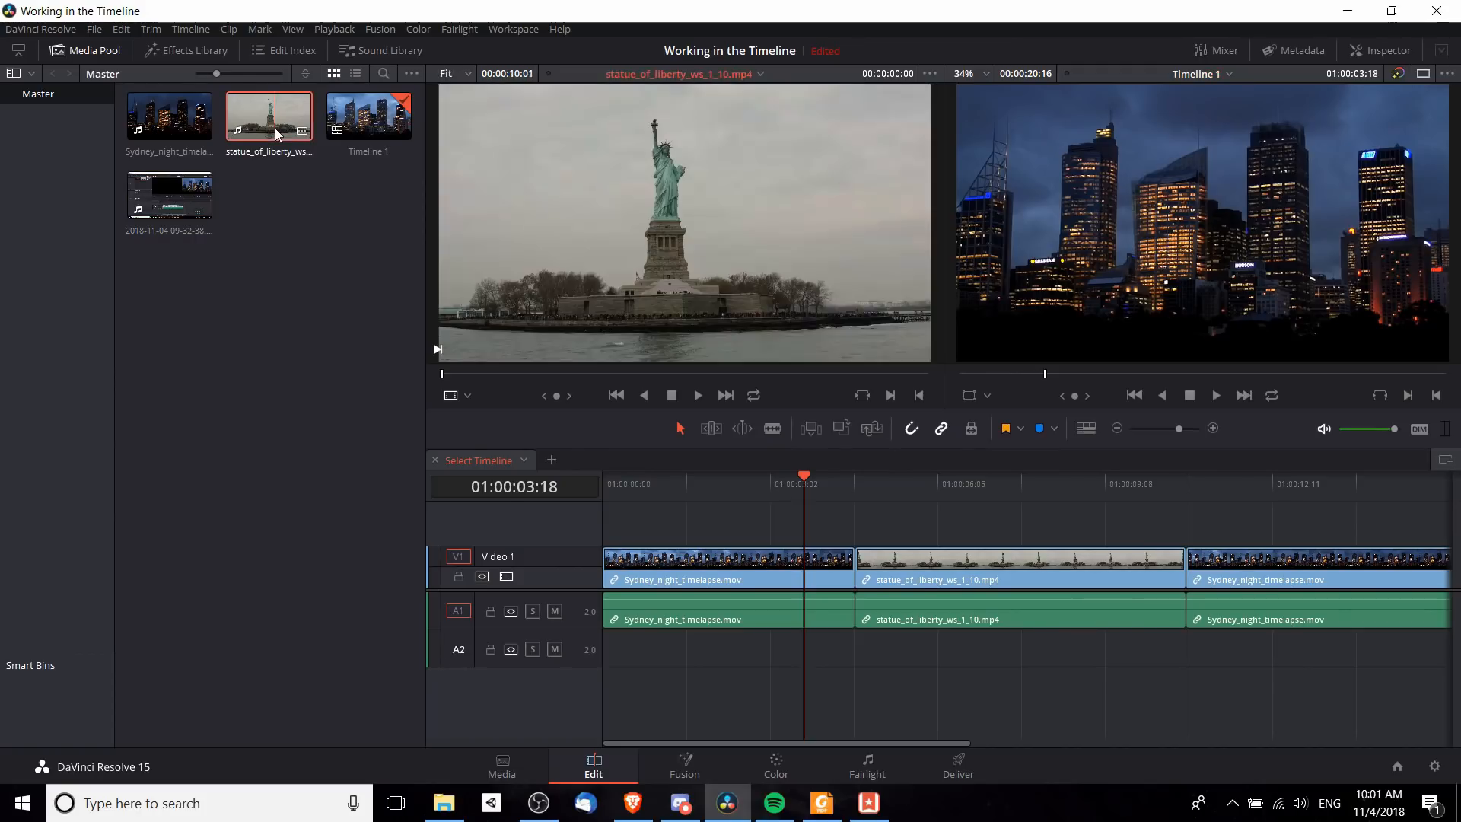
{"action": "left_click", "coordinate": [568, 373]}
{"action": "key", "text": "i"}
{"action": "left_click", "coordinate": [673, 374]}
{"action": "key", "text": "o"}
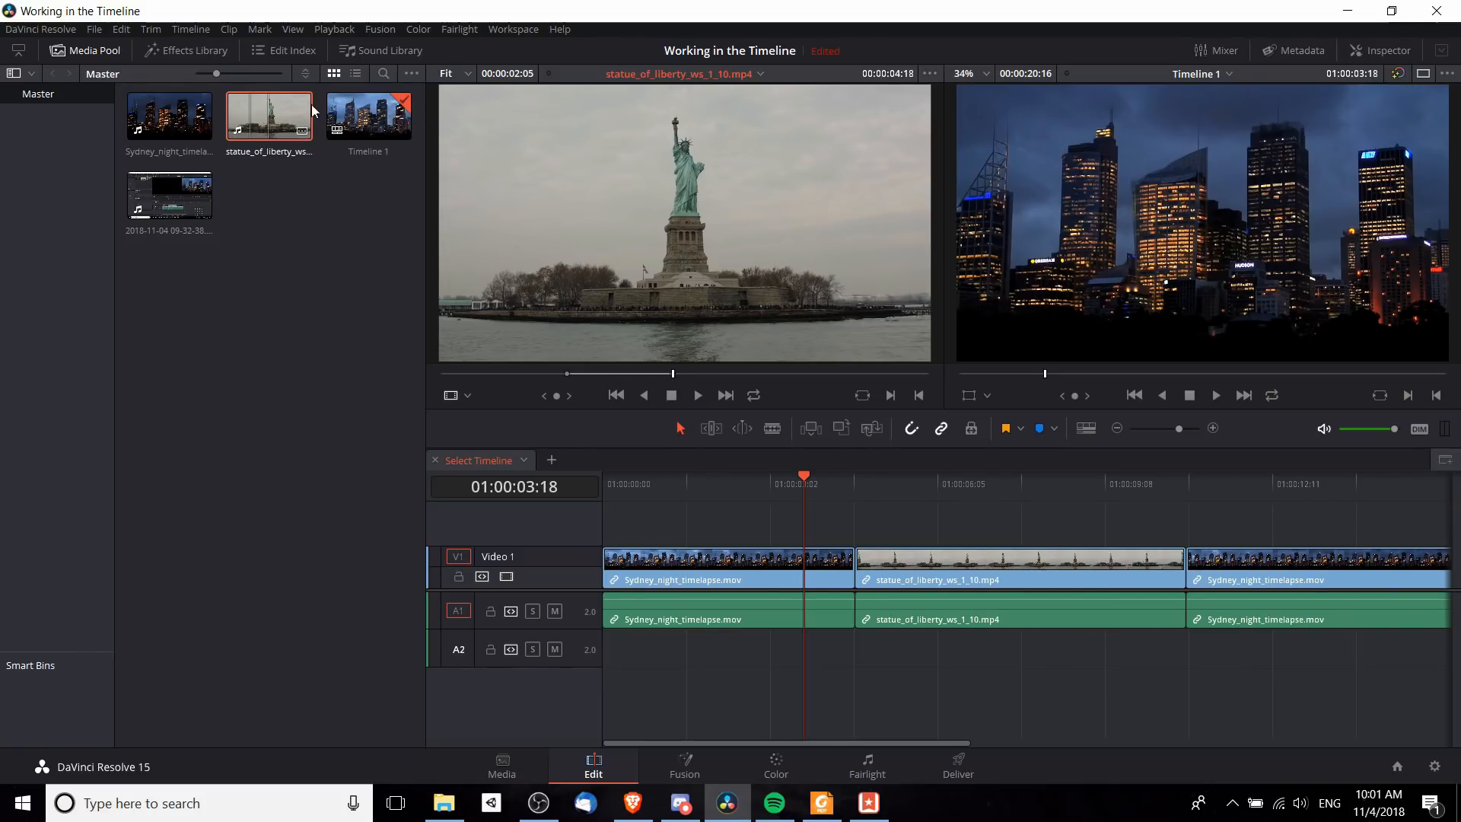
{"action": "left_click", "coordinate": [84, 50]}
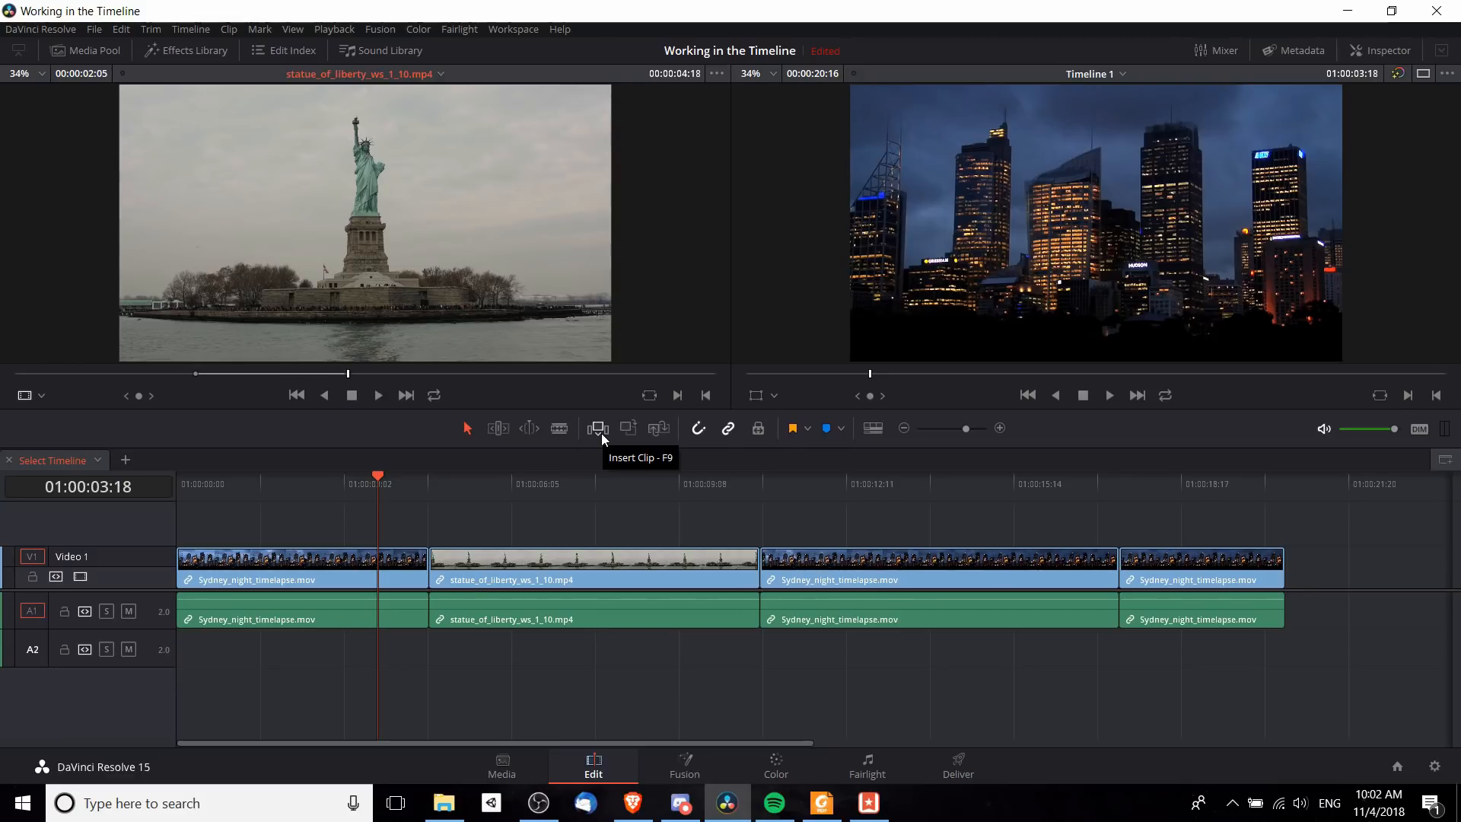
Step: Insert the marked Statue of Liberty range at 01:00:07:05 on the timeline and undo the insertion
{"action": "left_click", "coordinate": [563, 493]}
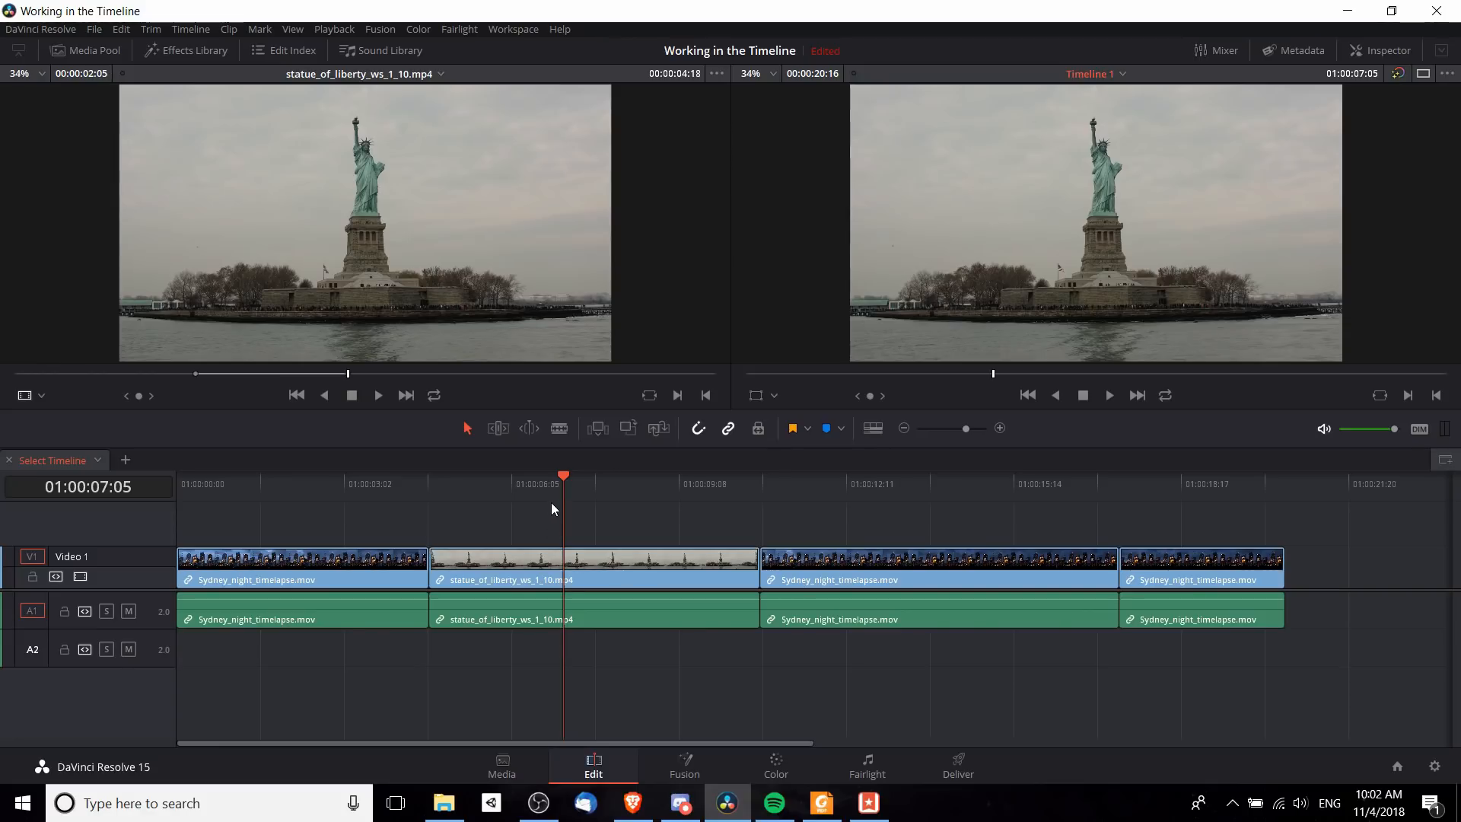
{"action": "left_click", "coordinate": [599, 430]}
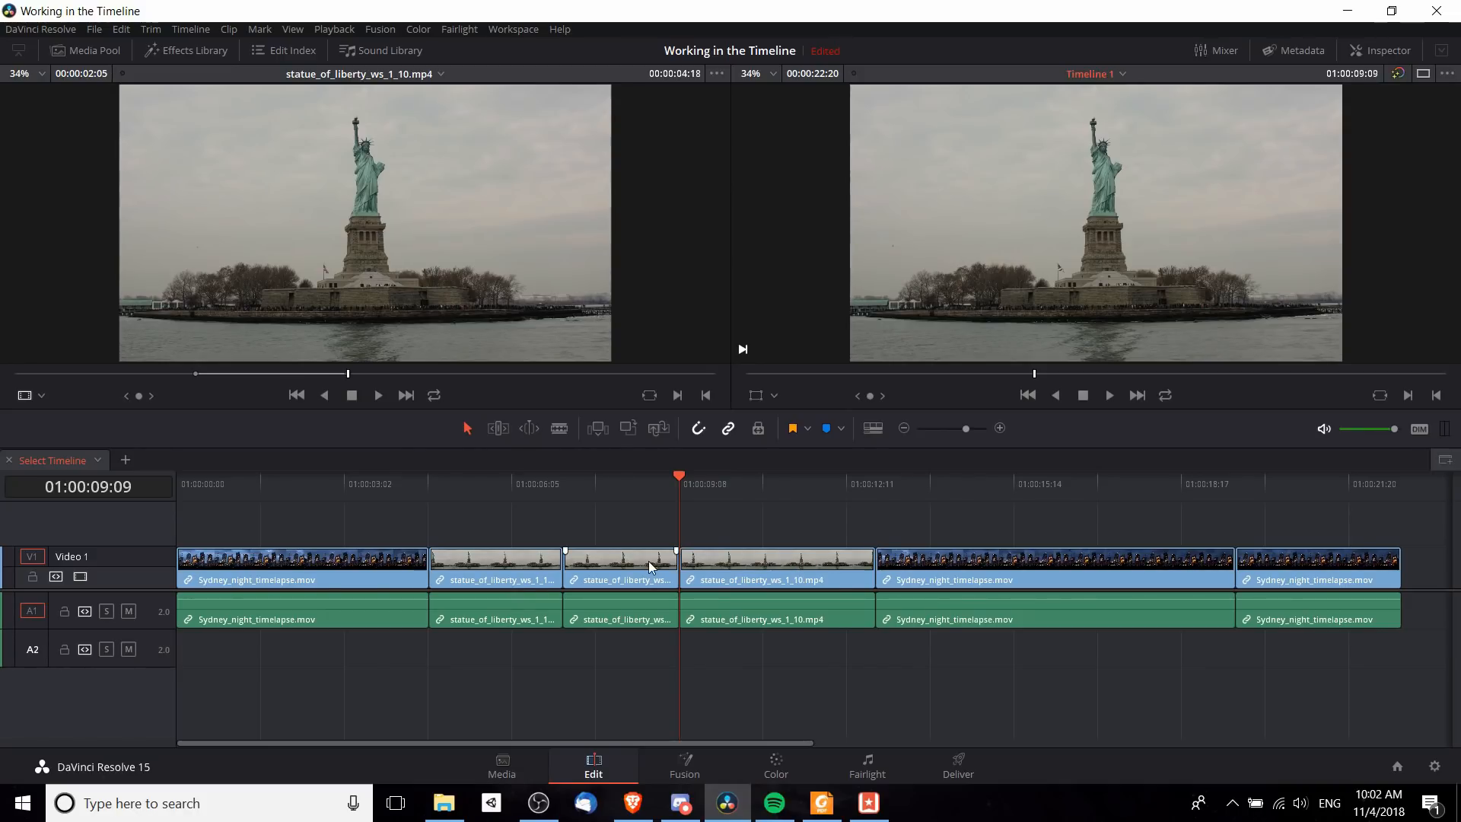
{"action": "key", "text": "ctrl+z"}
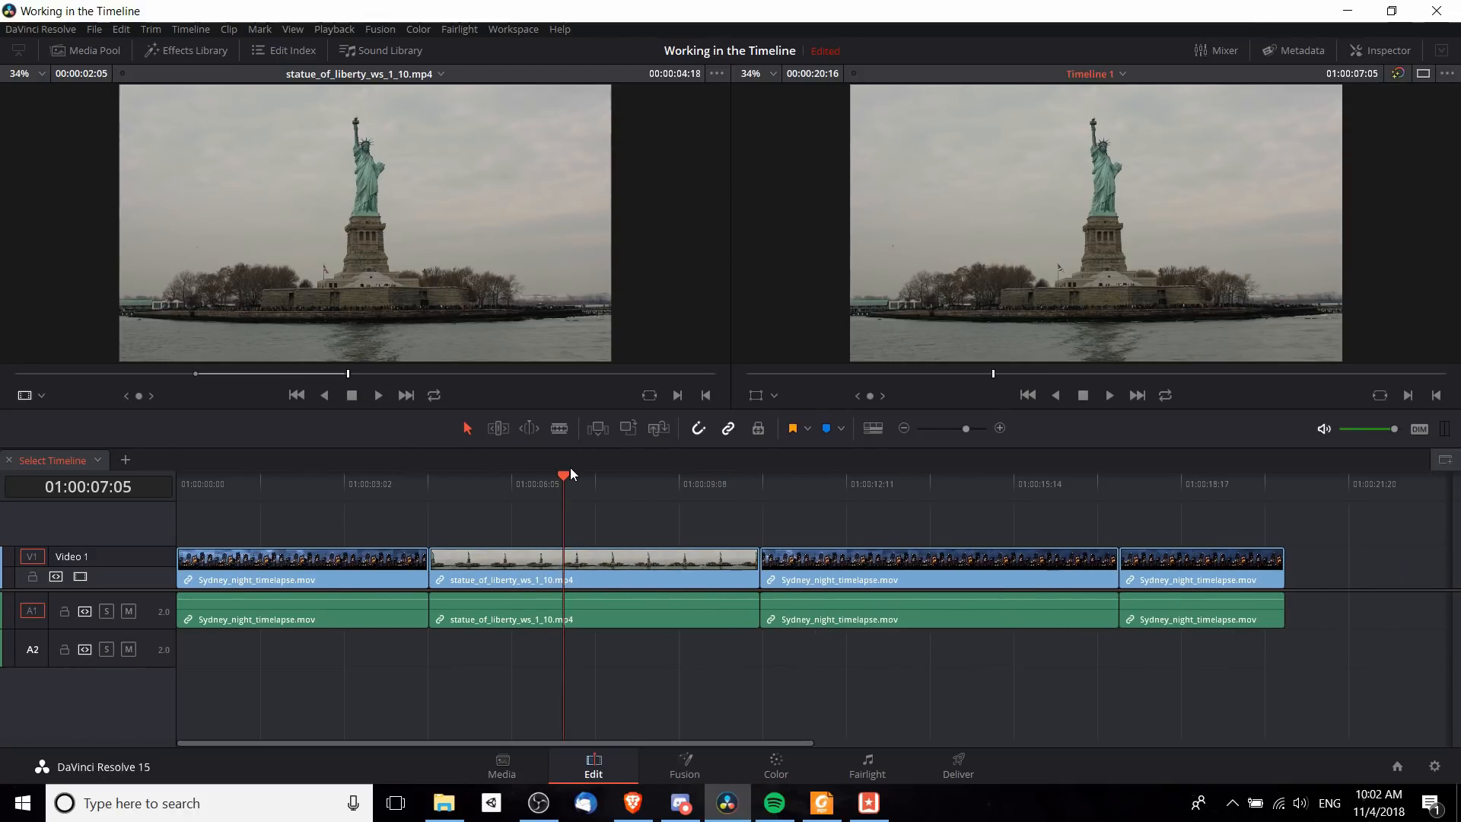
Step: Try overwriting part of the timeline's Statue of Liberty clip from 01:00:07:05 with the marked source range
{"action": "left_click", "coordinate": [626, 432]}
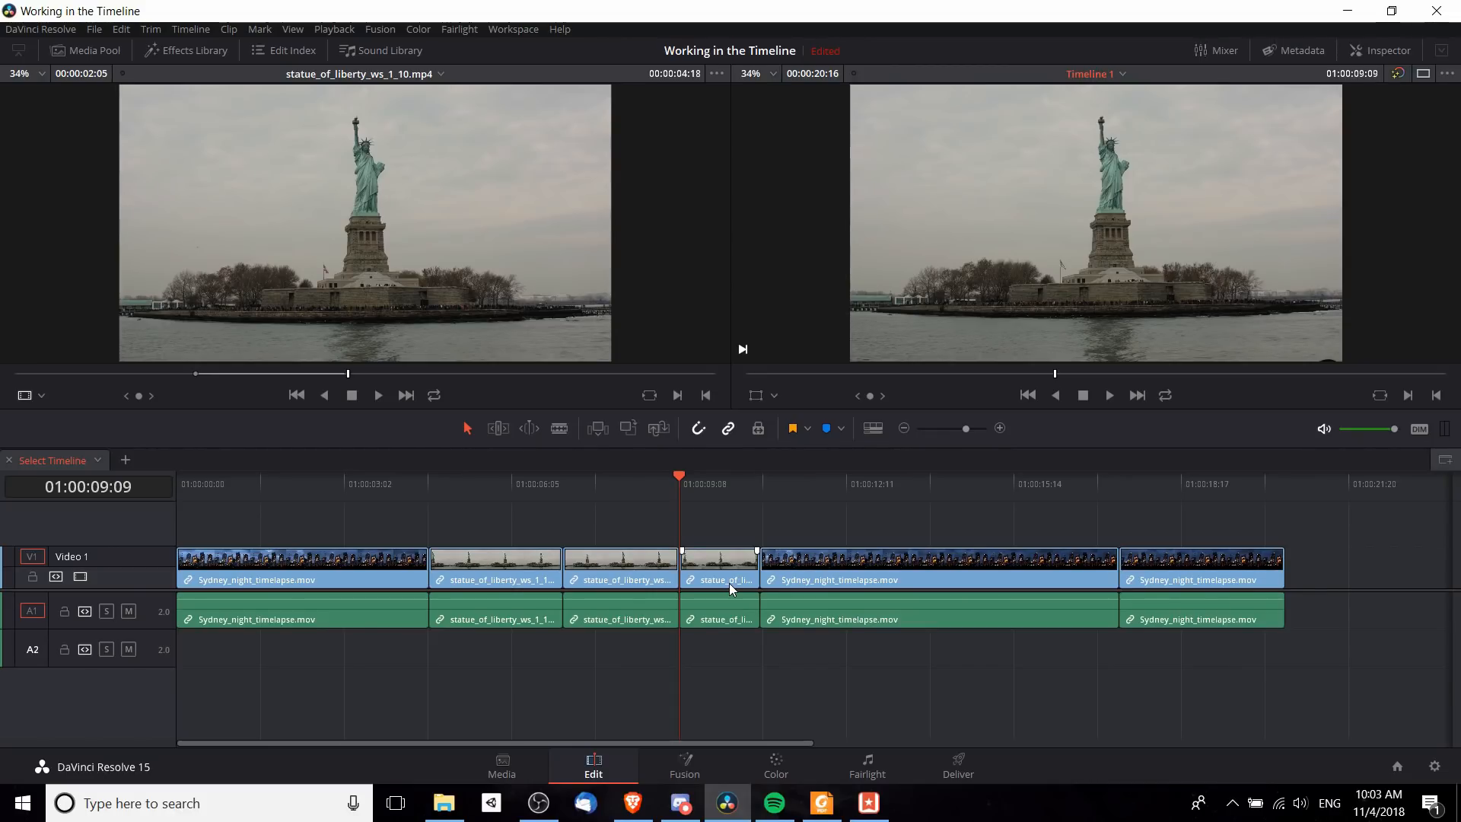
{"action": "left_click", "coordinate": [633, 430]}
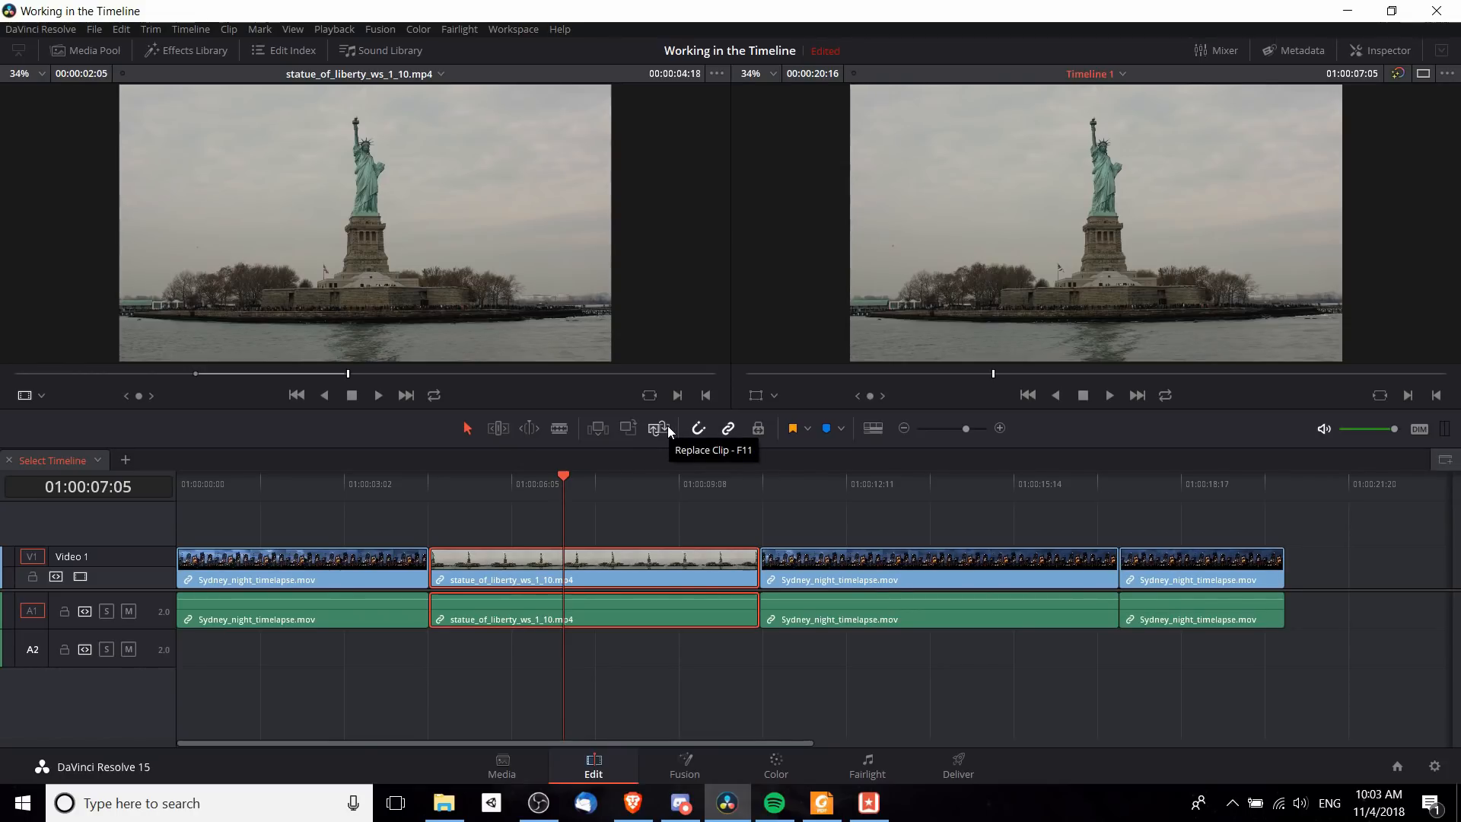
Step: Replace the last Sydney clip with the Statue of Liberty source clip, using the playhead over it, and undo the replacement
{"action": "left_click", "coordinate": [1230, 562]}
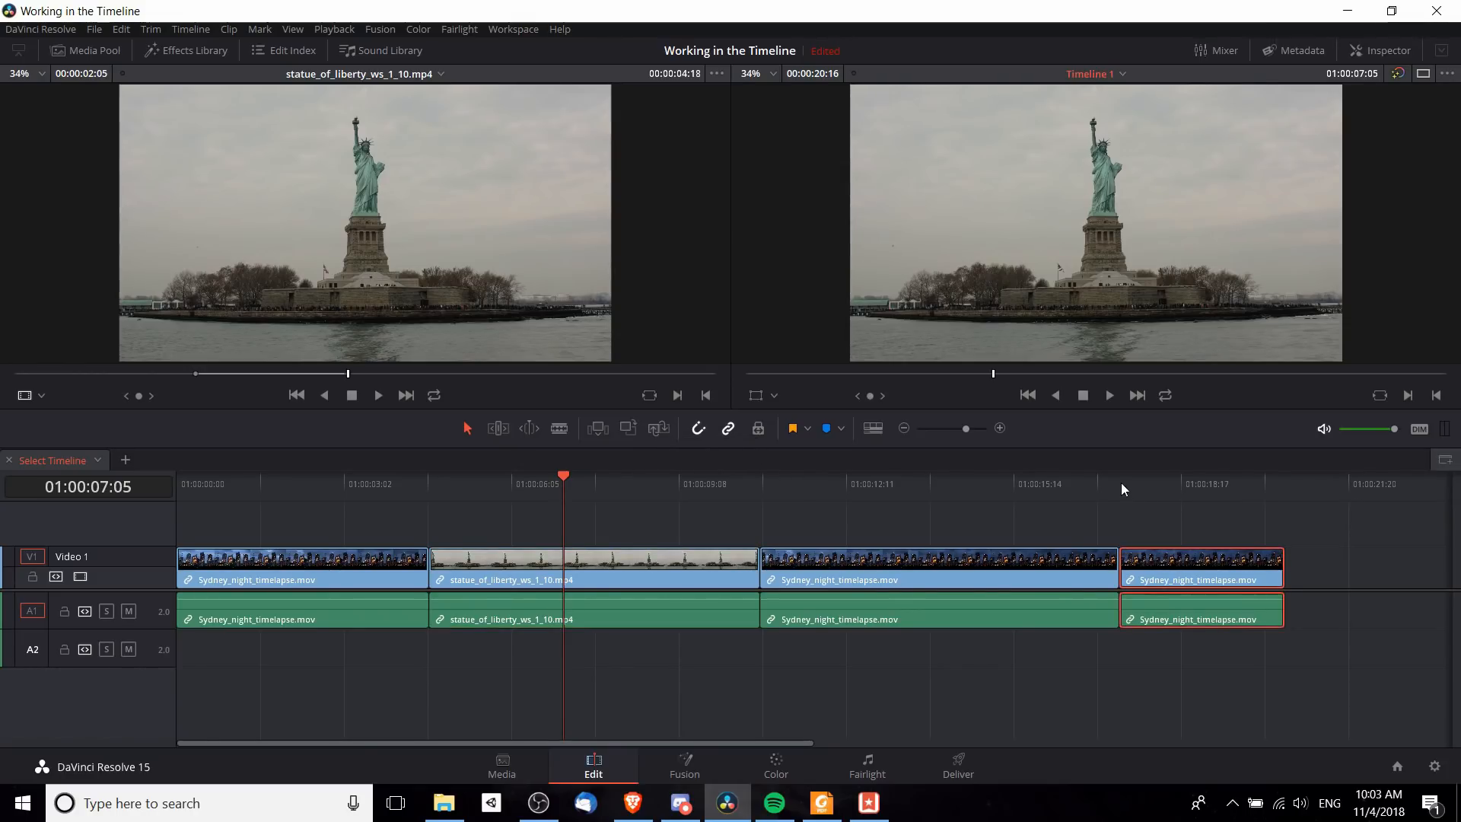
{"action": "left_click", "coordinate": [1165, 481]}
{"action": "left_click_drag", "start_coordinate": [734, 742], "coordinate": [870, 741]}
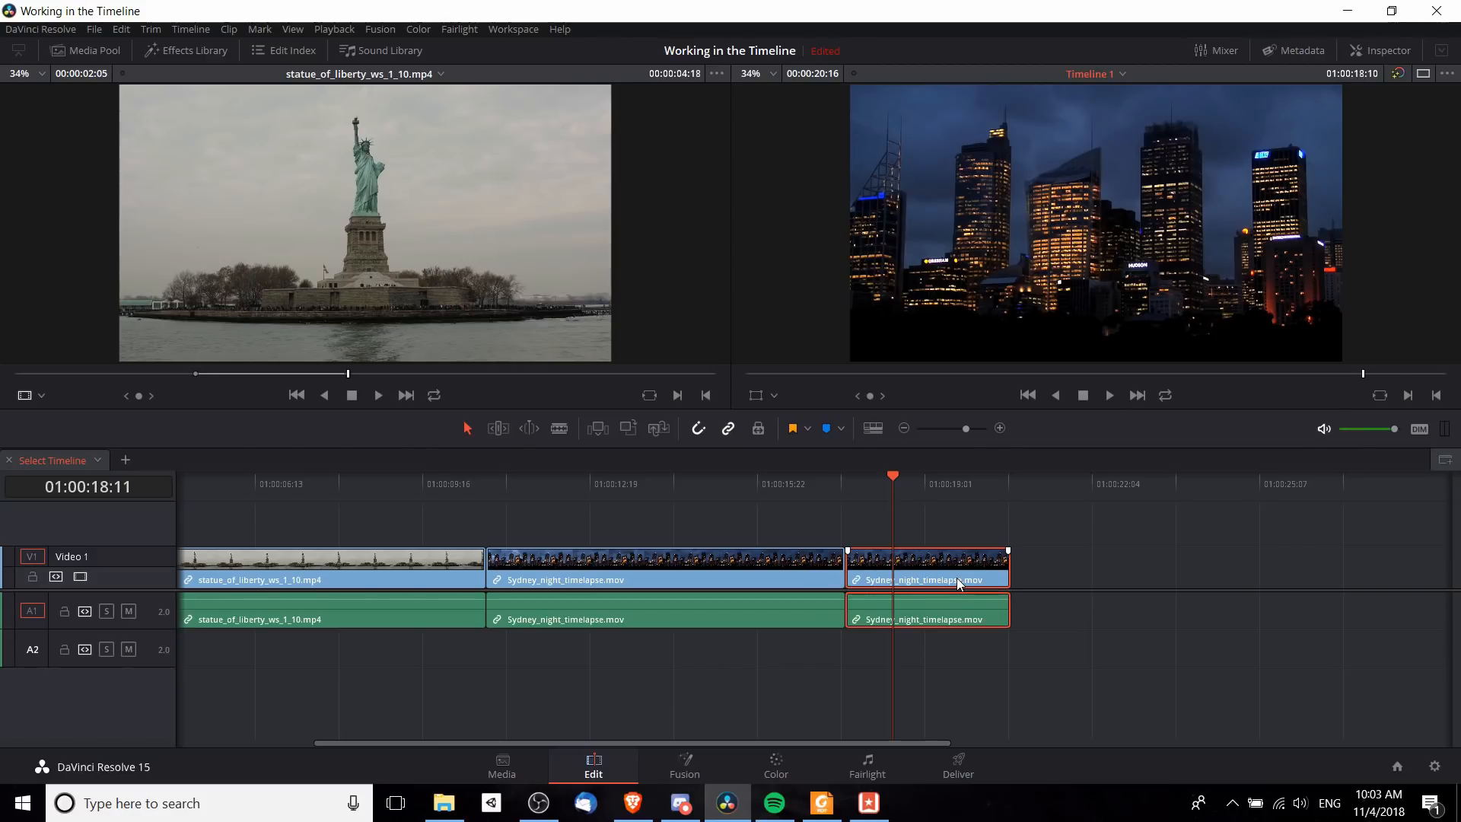
{"action": "left_click", "coordinate": [660, 431]}
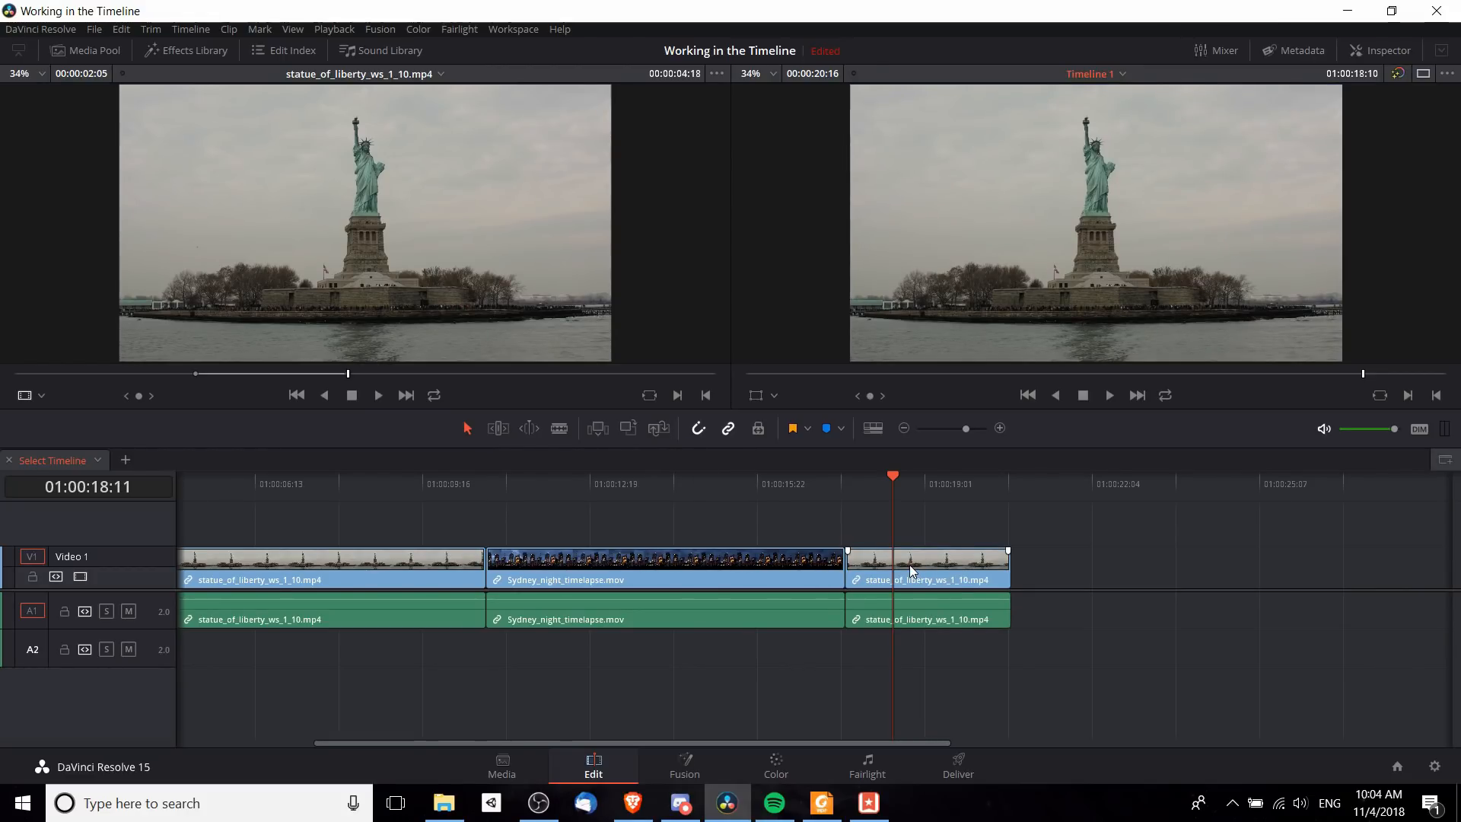
{"action": "key", "text": "ctrl+z"}
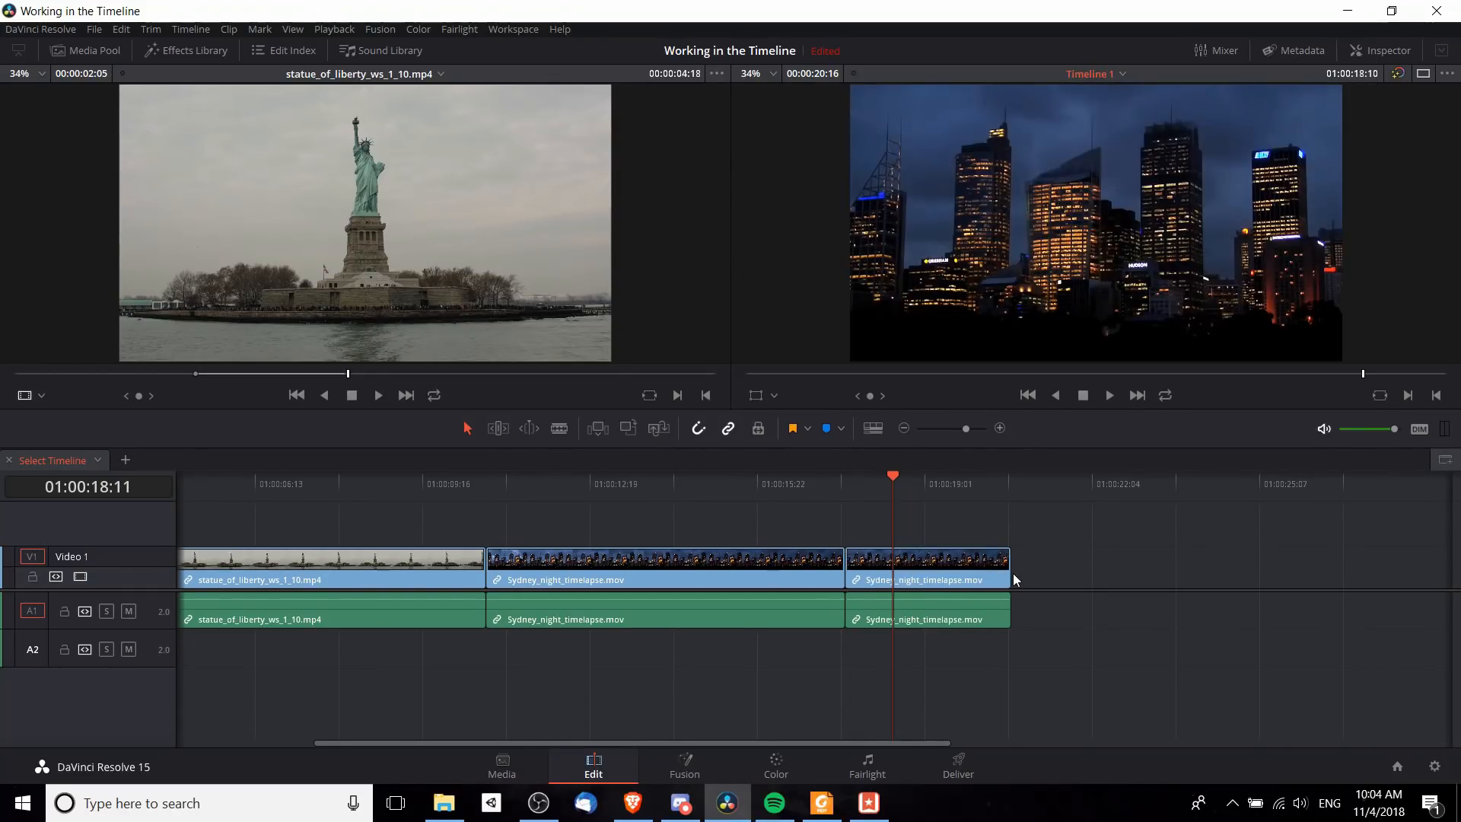
Step: Try extending the end of the last Sydney clip as far as possible and replacing it with the Statue of Liberty source clip
{"action": "left_click_drag", "start_coordinate": [1009, 575], "coordinate": [1312, 577]}
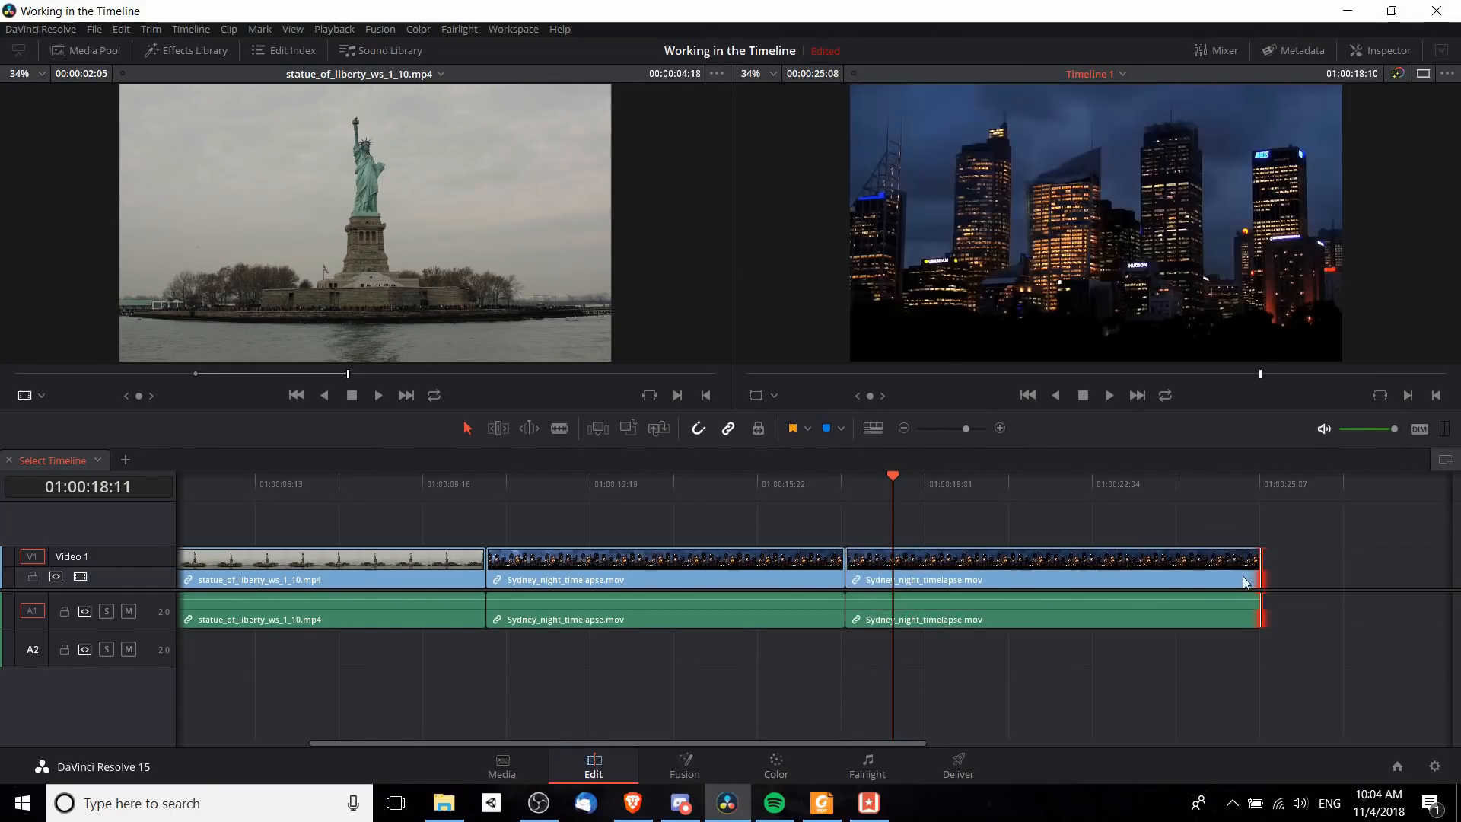
{"action": "left_click", "coordinate": [1007, 573]}
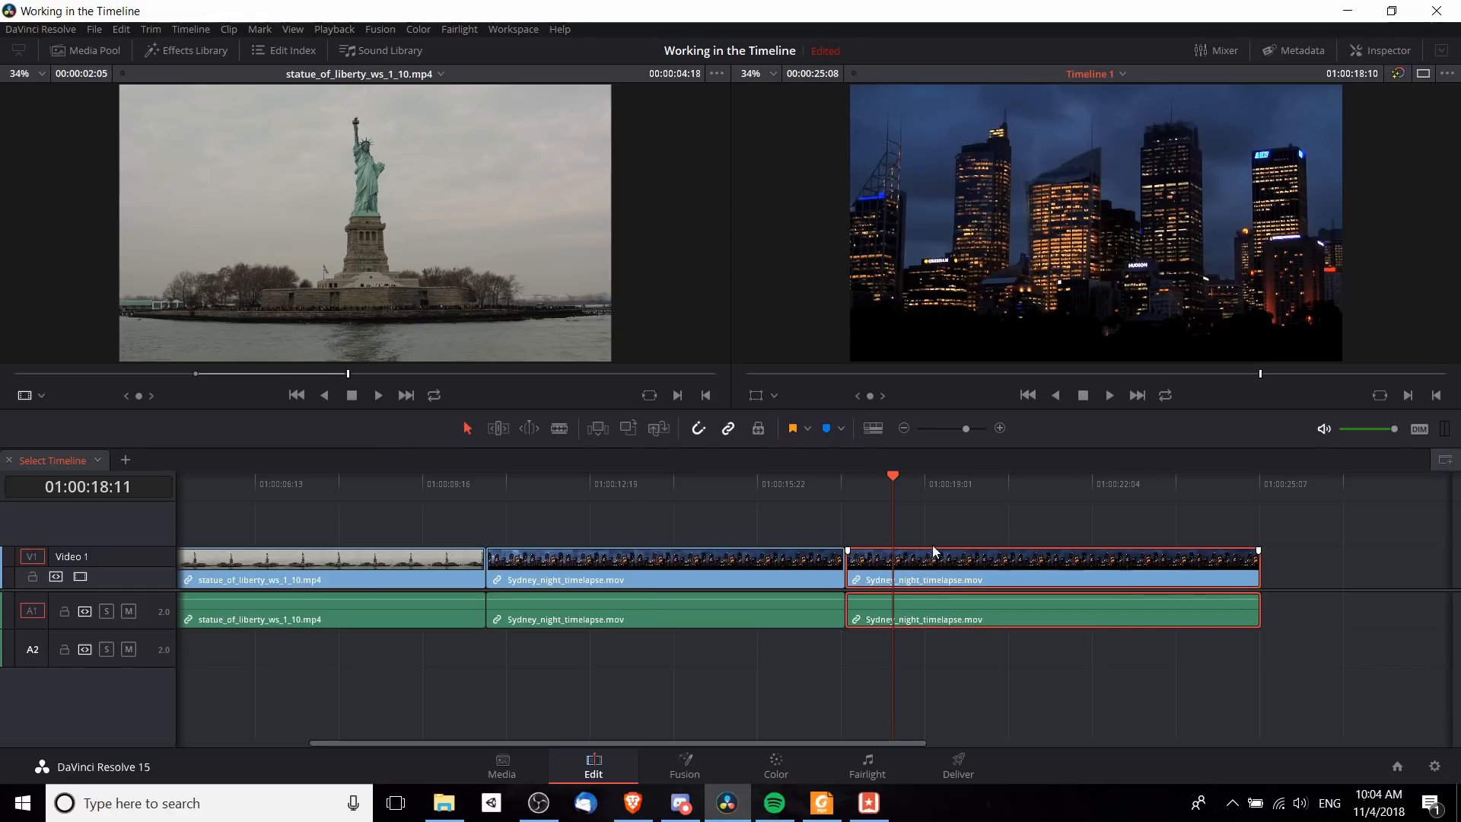
{"action": "left_click", "coordinate": [651, 428]}
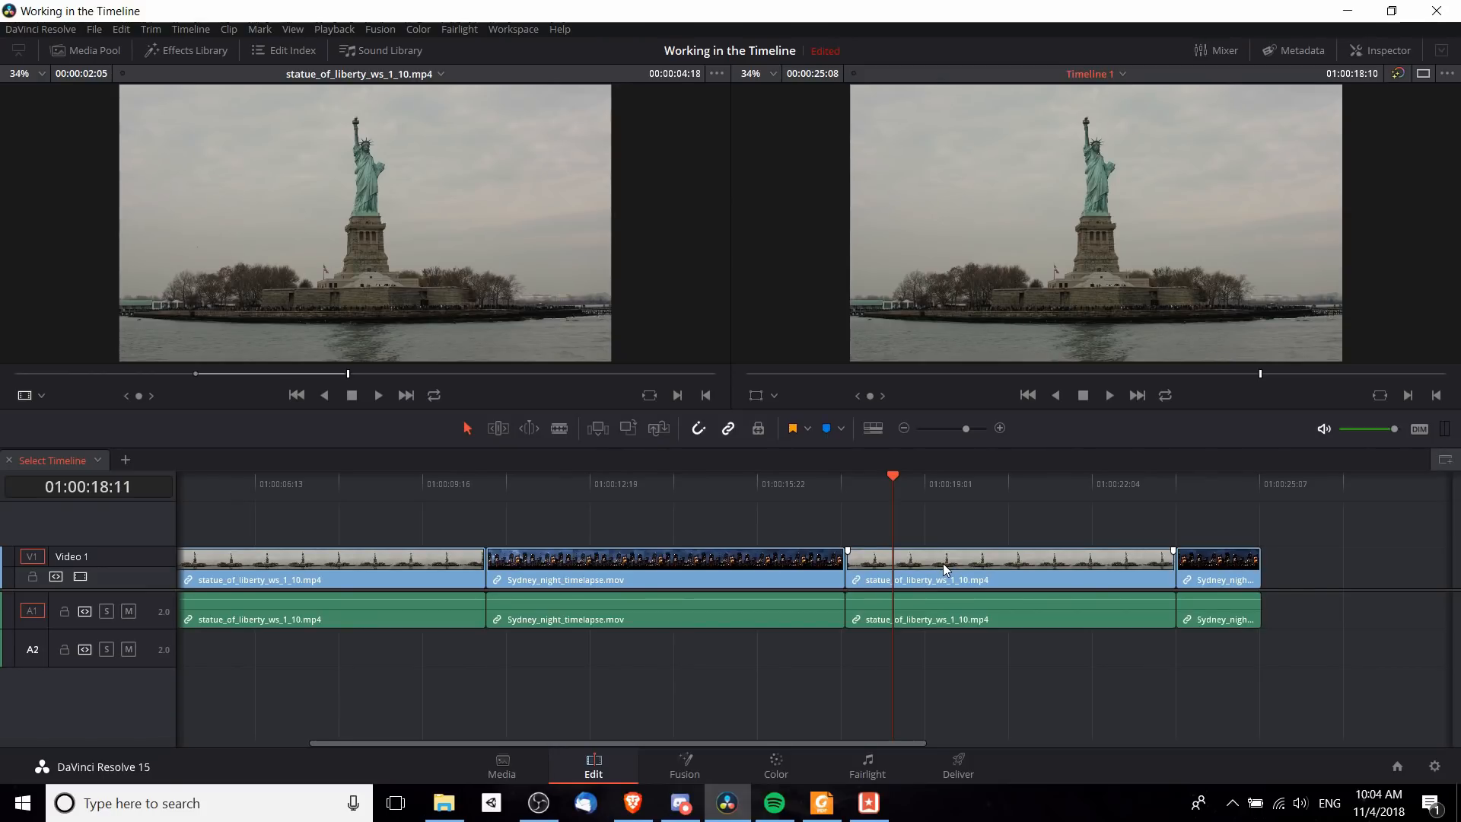
Step: Shorten the last Sydney clip to end at 01:00:18:11 and replace it with the Statue of Liberty source clip
{"action": "left_click", "coordinate": [1217, 582]}
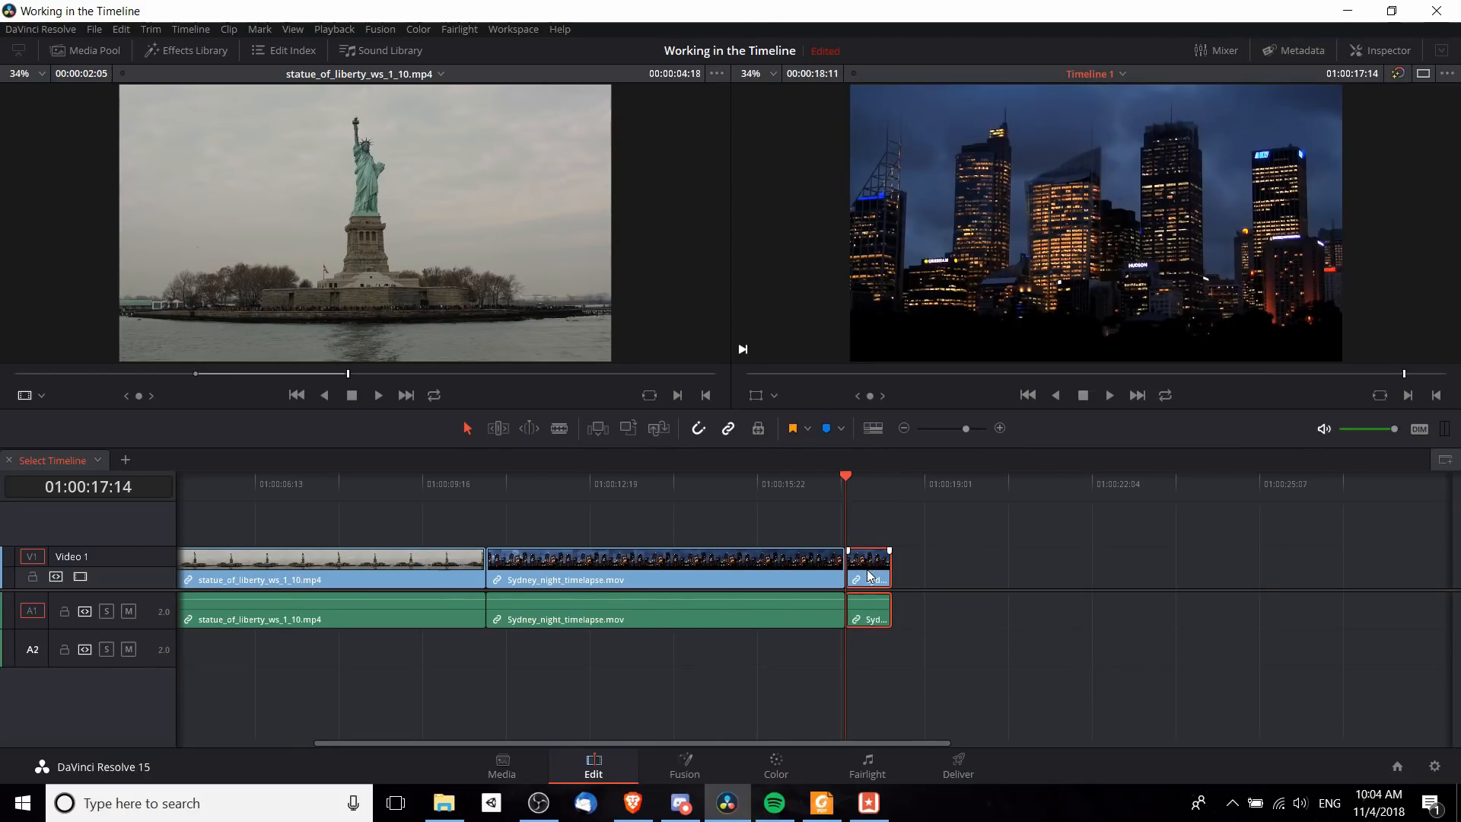
{"action": "left_click", "coordinate": [658, 429]}
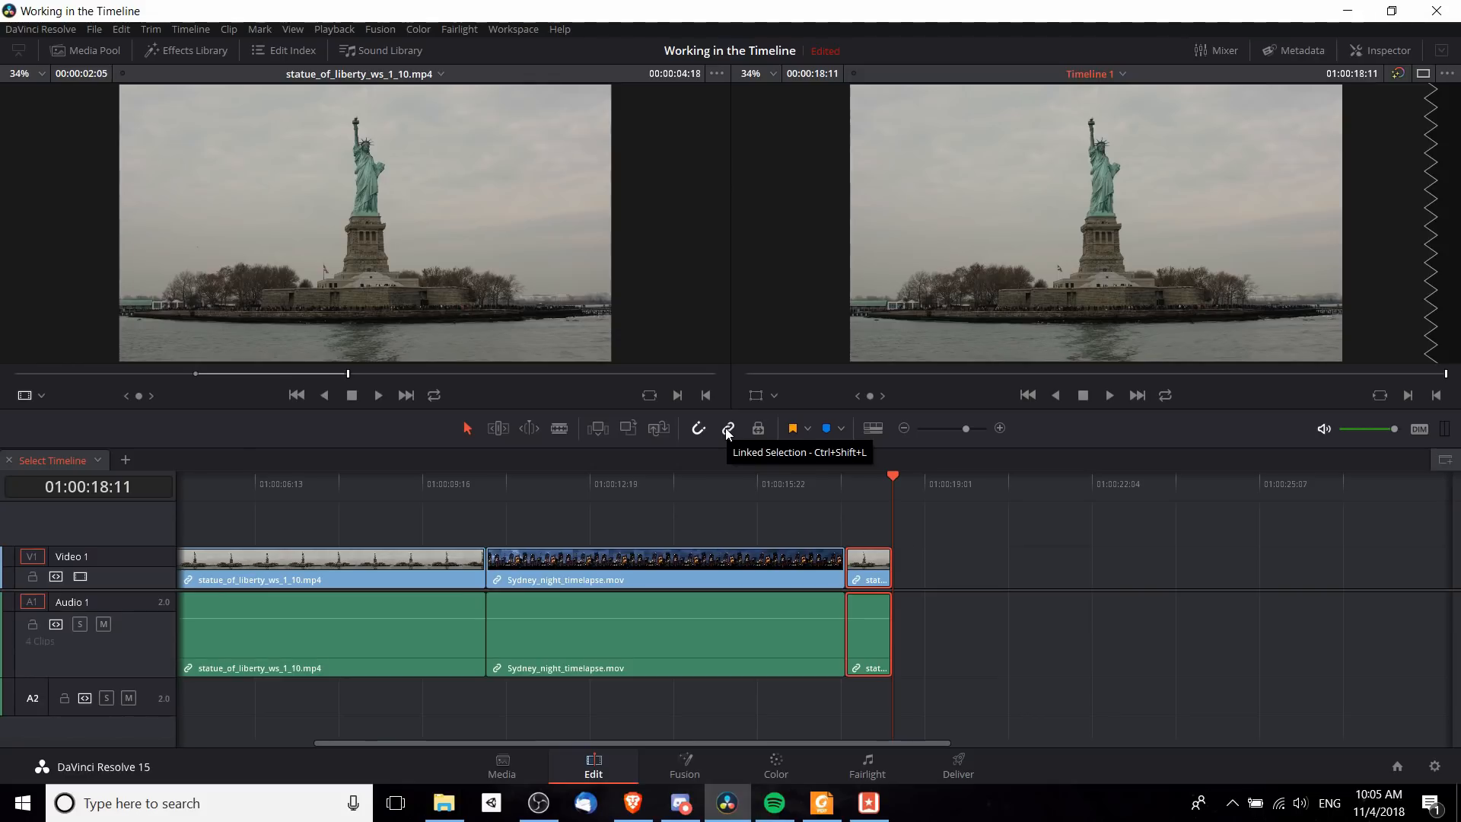
Step: Toggle Linked Selection and select the Sydney clip, followed by the longer Statue of Liberty clip with its linked audio
{"action": "left_click", "coordinate": [526, 582]}
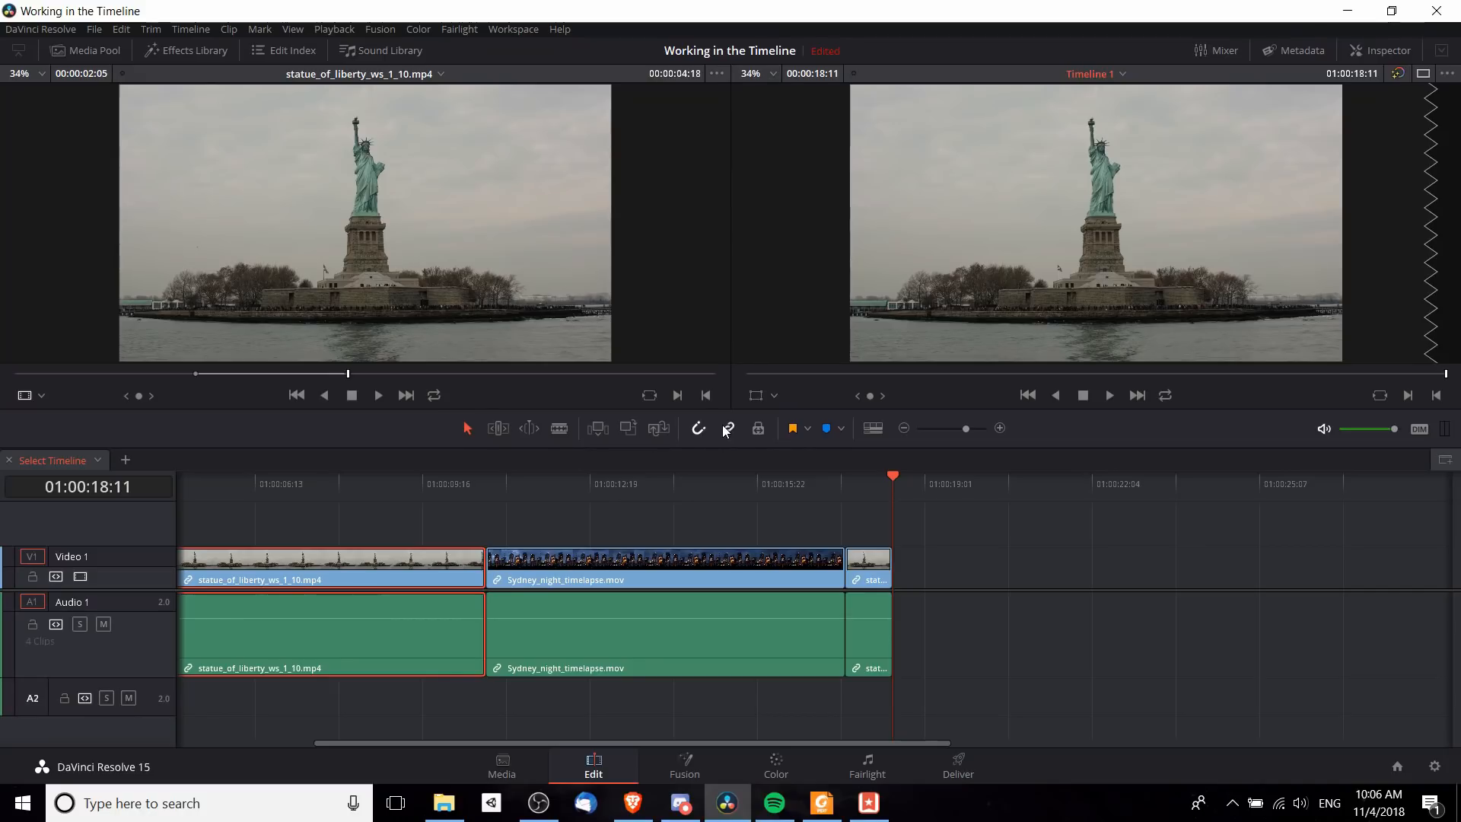
{"action": "left_click", "coordinate": [728, 428]}
{"action": "left_click", "coordinate": [657, 560]}
{"action": "left_click", "coordinate": [411, 579]}
{"action": "left_click_drag", "start_coordinate": [459, 739], "coordinate": [353, 747]}
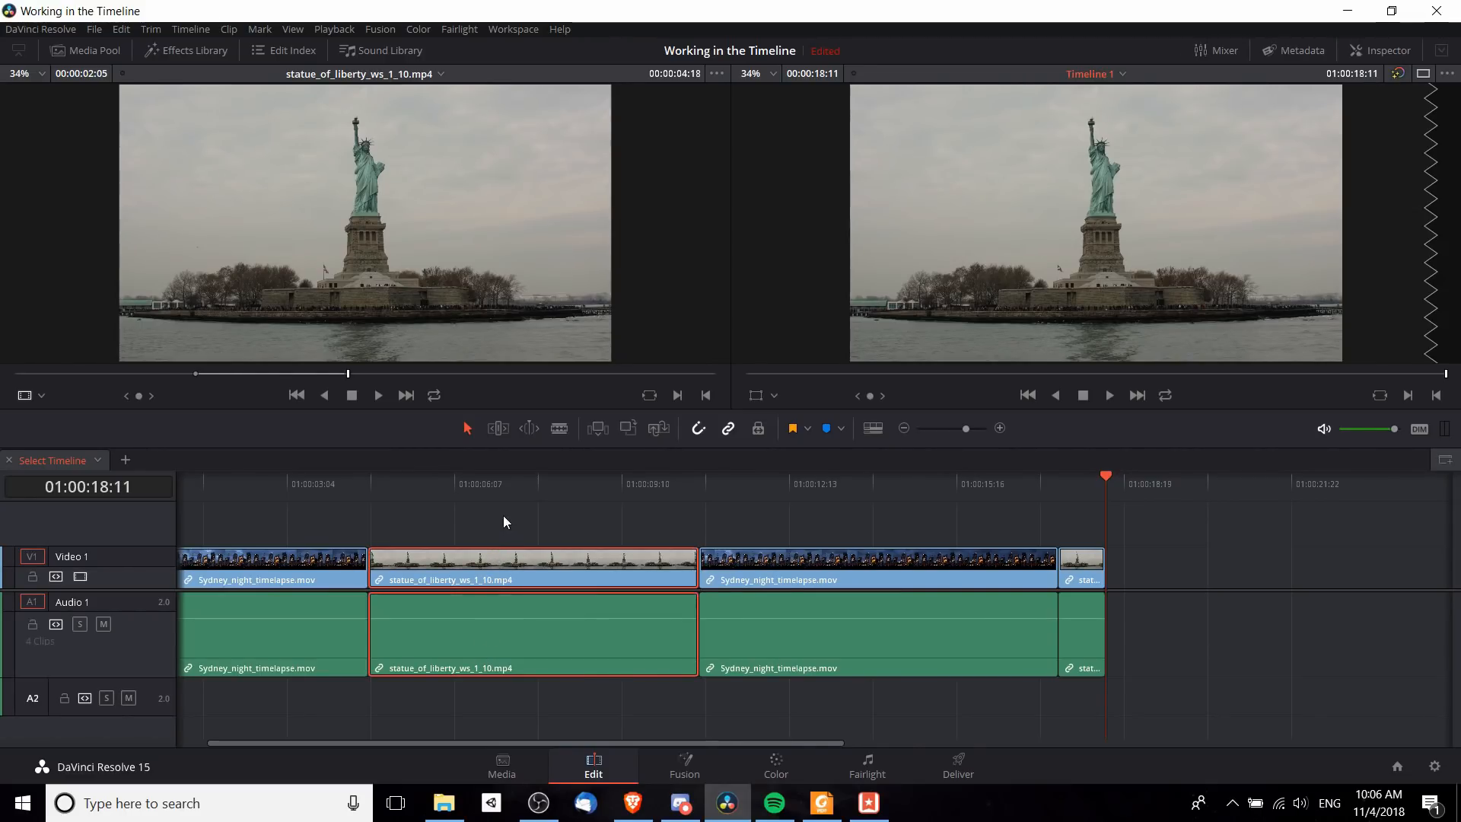
Step: Select the longer Statue of Liberty clip with its audio, turn off Linked Selection and place the playhead at 01:00:06:10
{"action": "left_click_drag", "start_coordinate": [481, 555], "coordinate": [502, 601]}
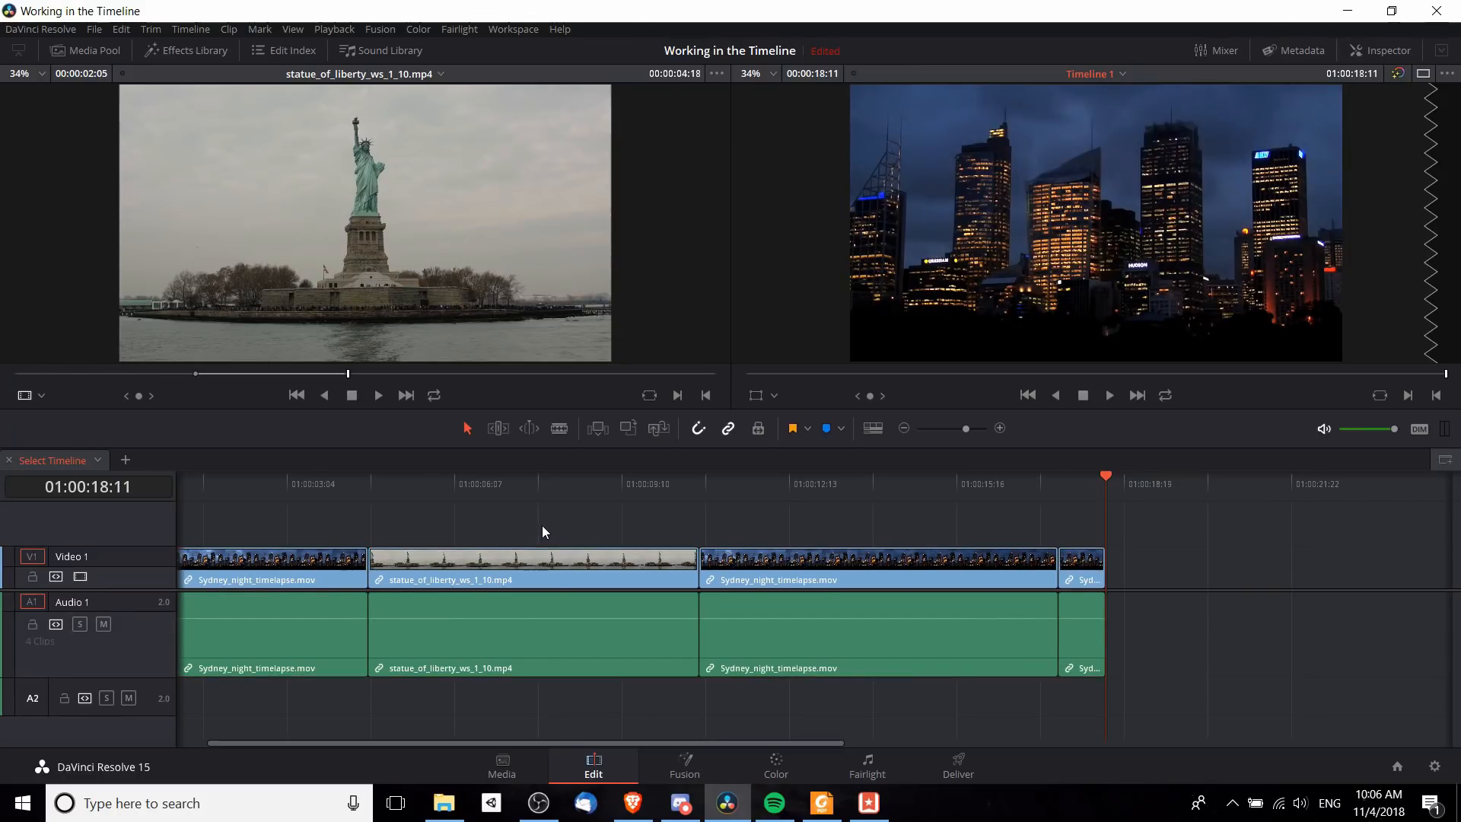
{"action": "left_click", "coordinate": [559, 592]}
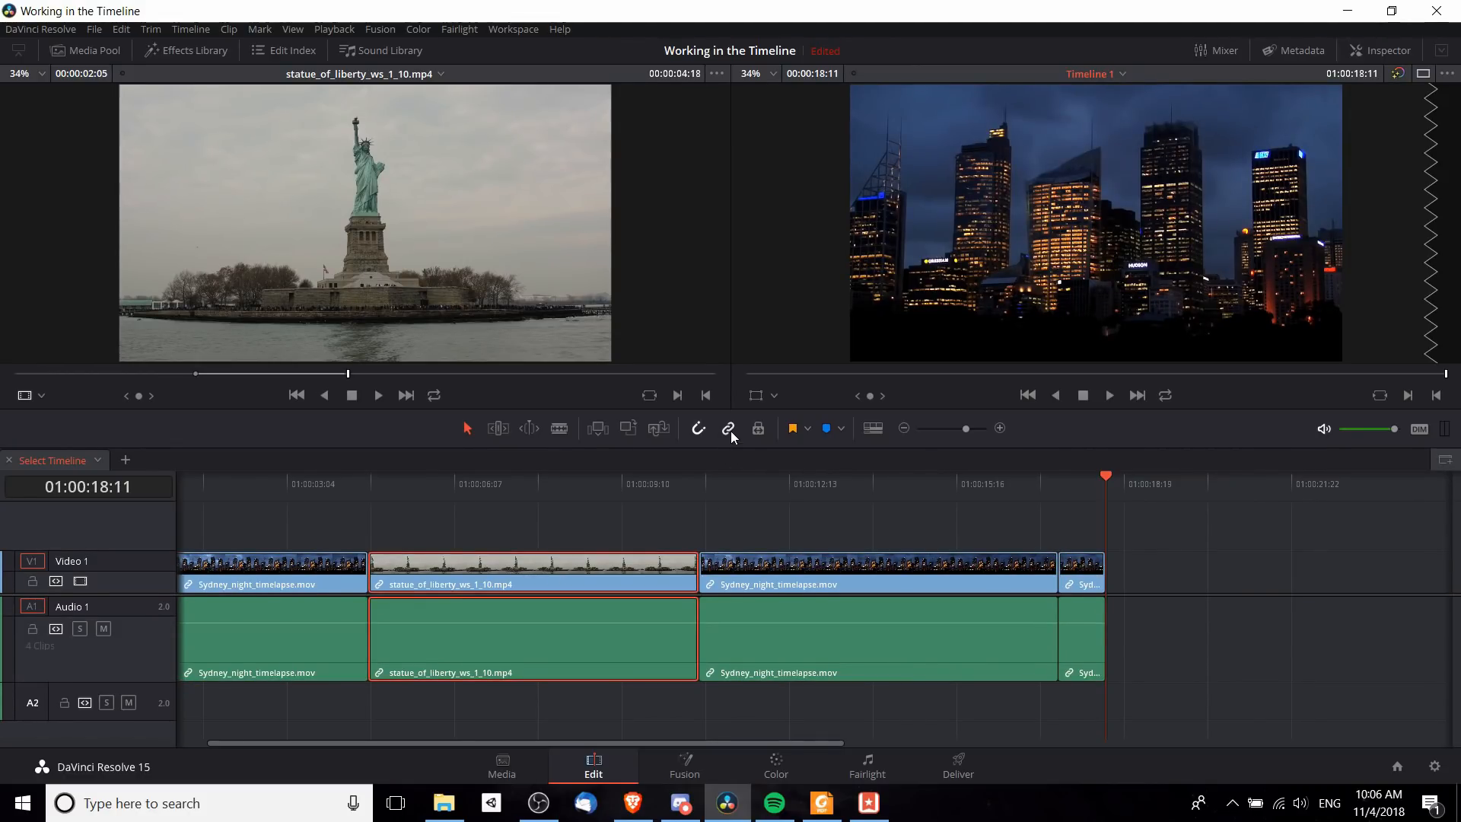
{"action": "left_click", "coordinate": [459, 481]}
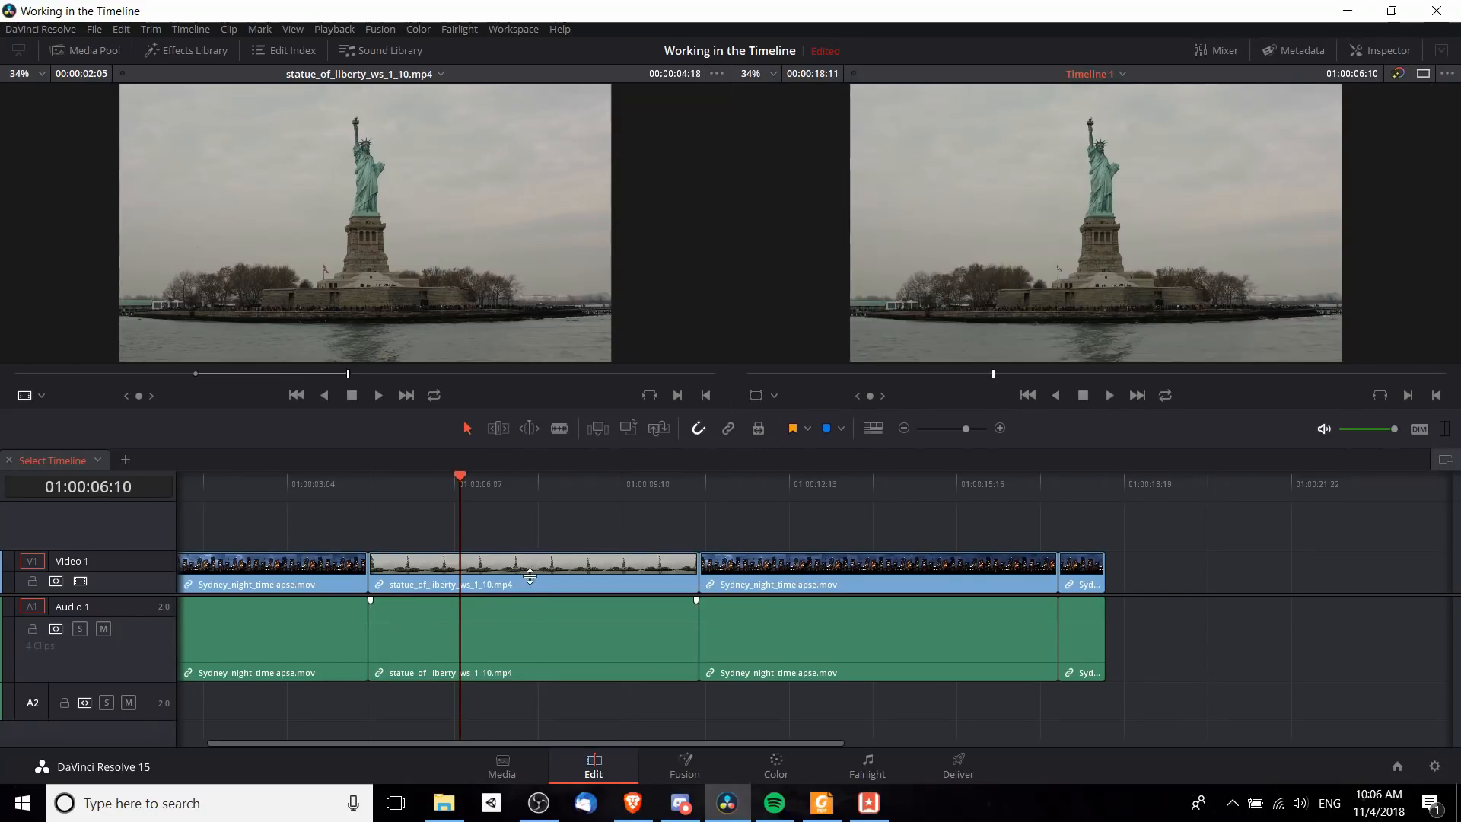
Step: Move only the audio of the longer Statue of Liberty clip beyond the timeline's last clip, and undo the move
{"action": "left_click", "coordinate": [545, 645]}
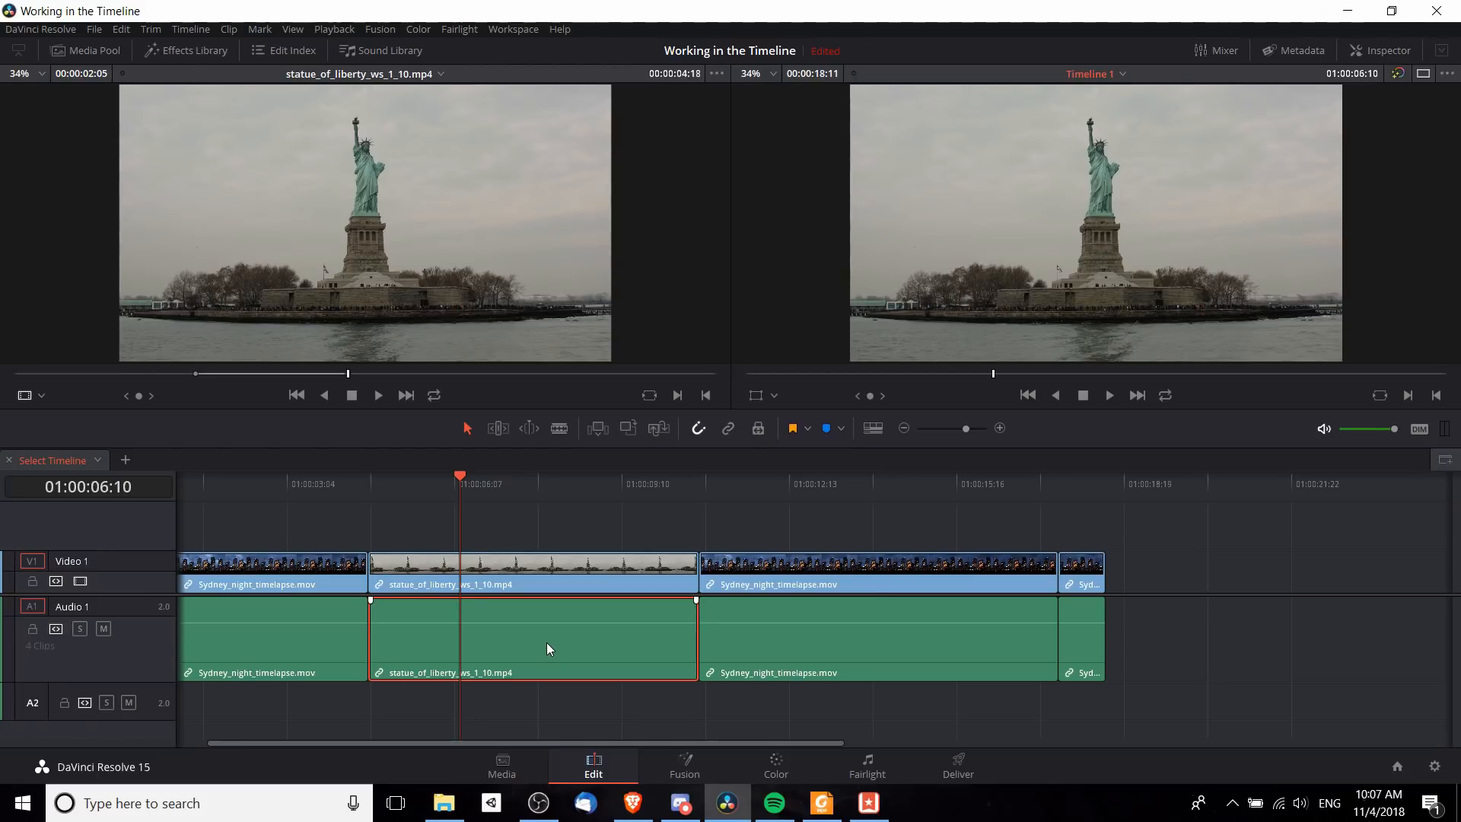
{"action": "left_click_drag", "start_coordinate": [546, 645], "coordinate": [1335, 615]}
{"action": "key", "text": "ctrl+z"}
Step: Blade the Statue of Liberty audio near its start, delete the short first piece, and play the timeline from 01:00:04:17
{"action": "left_click", "coordinate": [554, 430]}
{"action": "left_click", "coordinate": [405, 620]}
{"action": "left_click", "coordinate": [467, 428]}
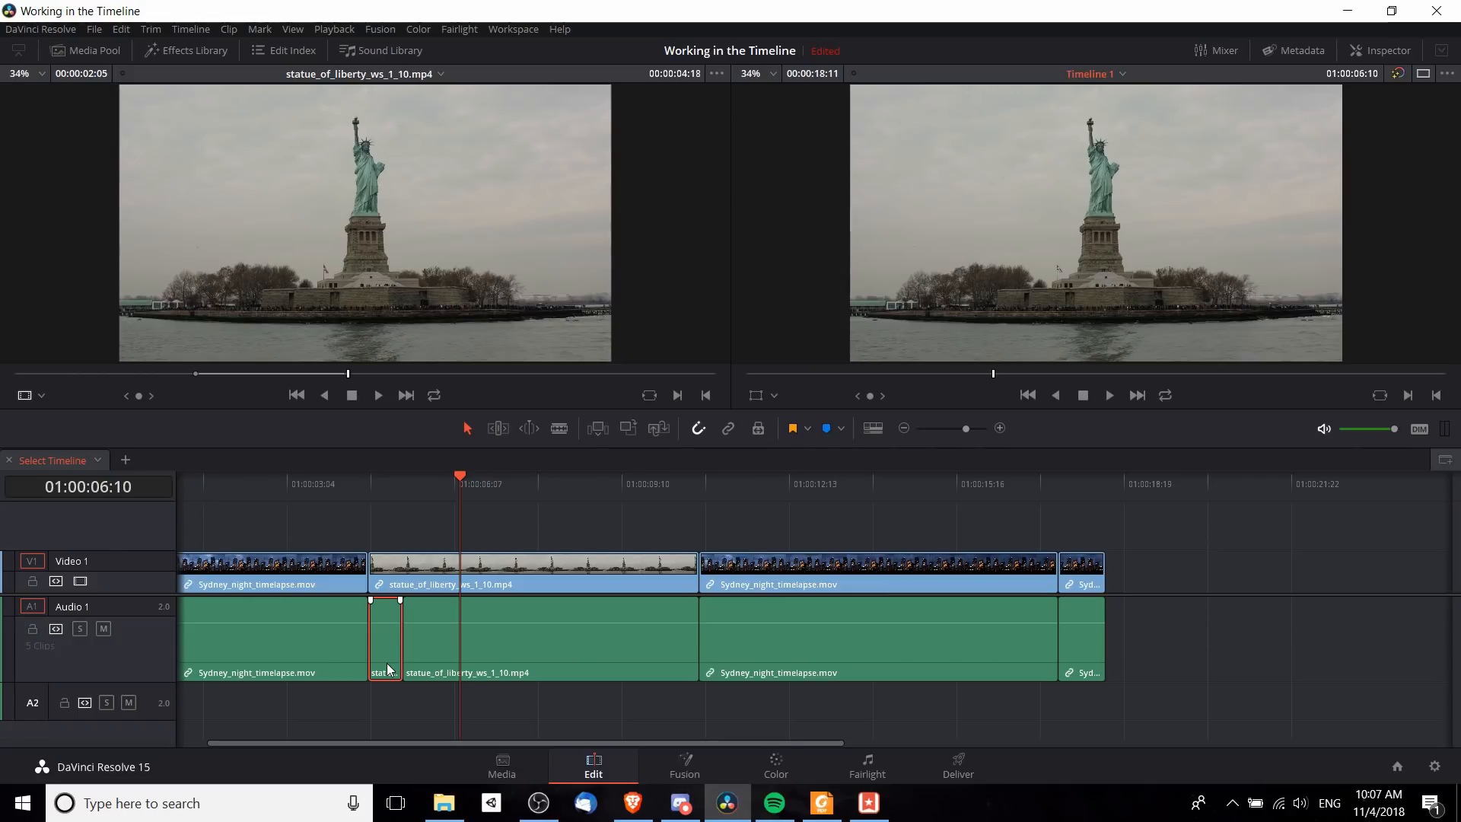
{"action": "key", "text": "BackSpace"}
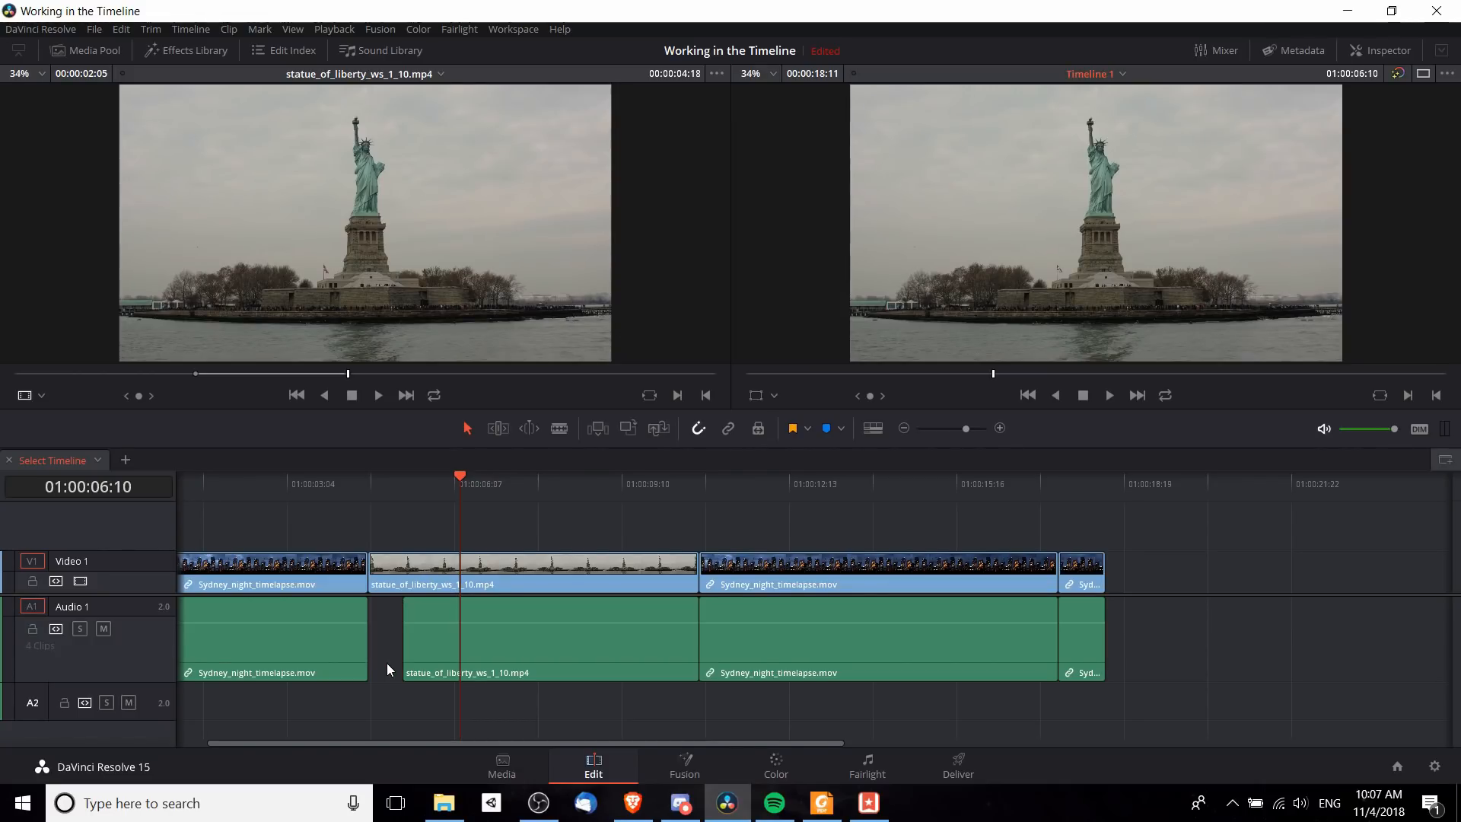
{"action": "left_click", "coordinate": [369, 488]}
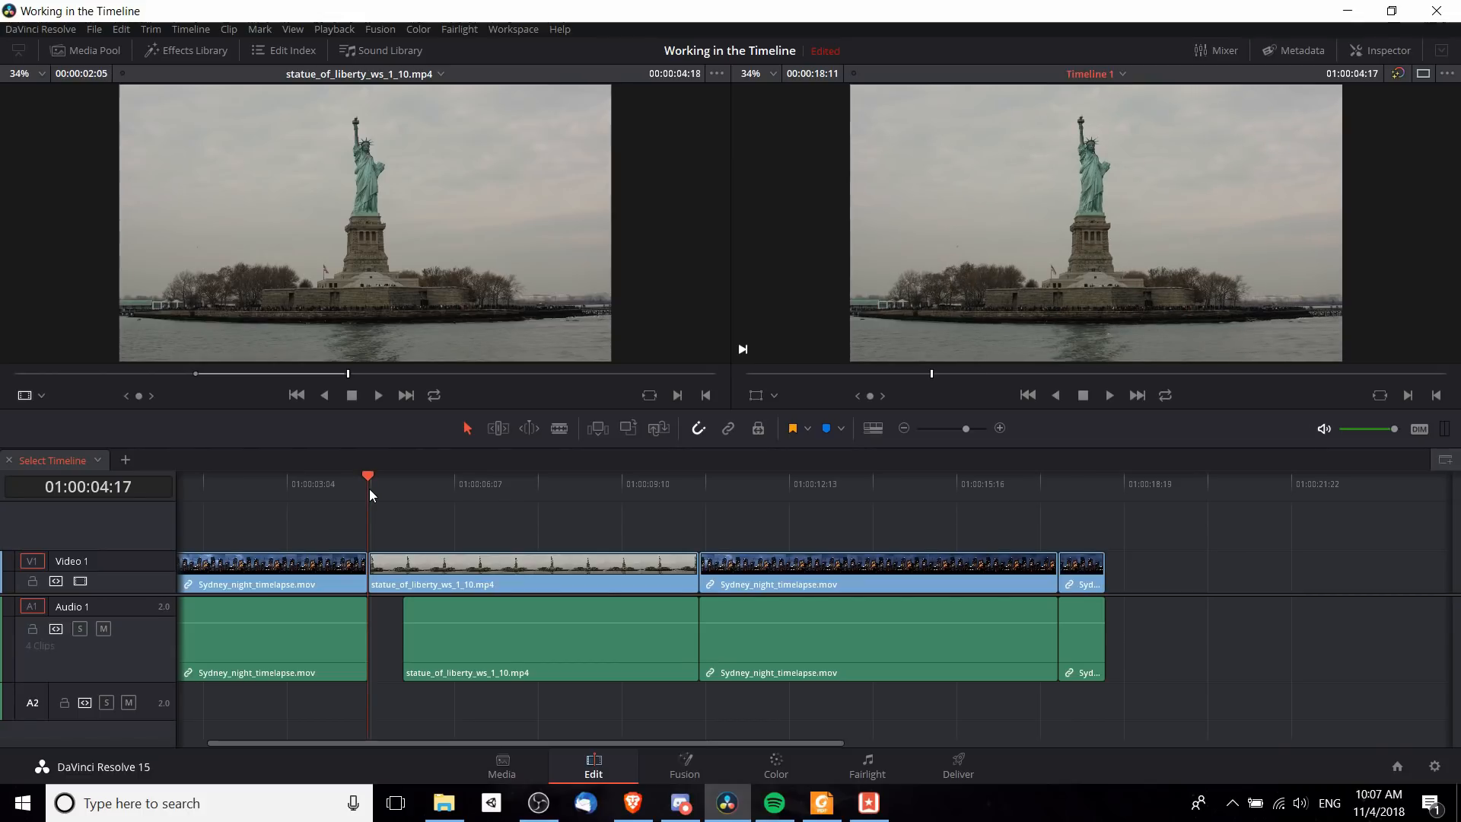
{"action": "key", "text": "space"}
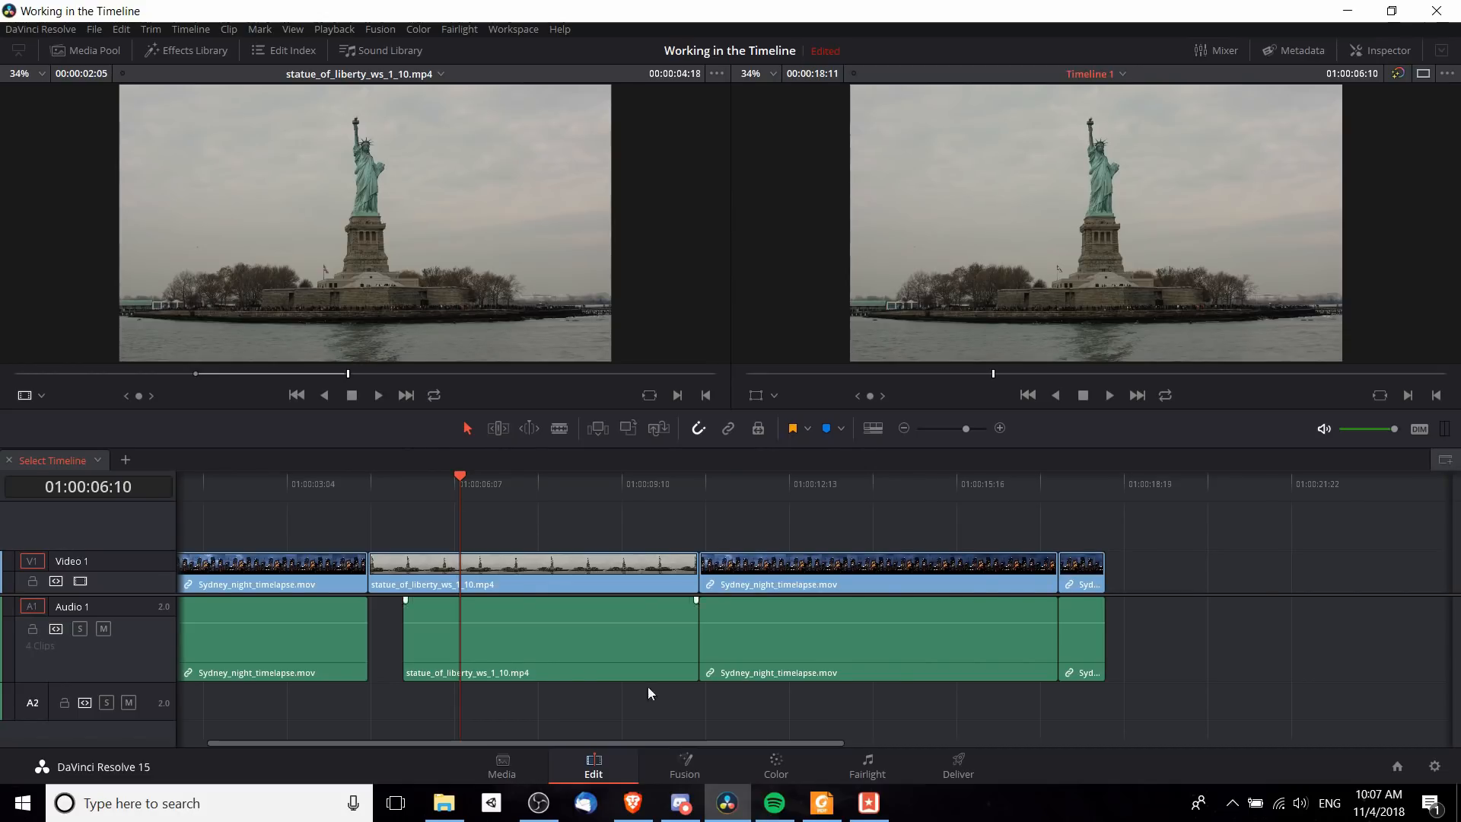
Step: Turn on Position Lock, select the video and audio clips along the timeline in turn, and turn Position Lock off
{"action": "scroll", "coordinate": [636, 599], "scroll_direction": "left", "scroll_amount": 2}
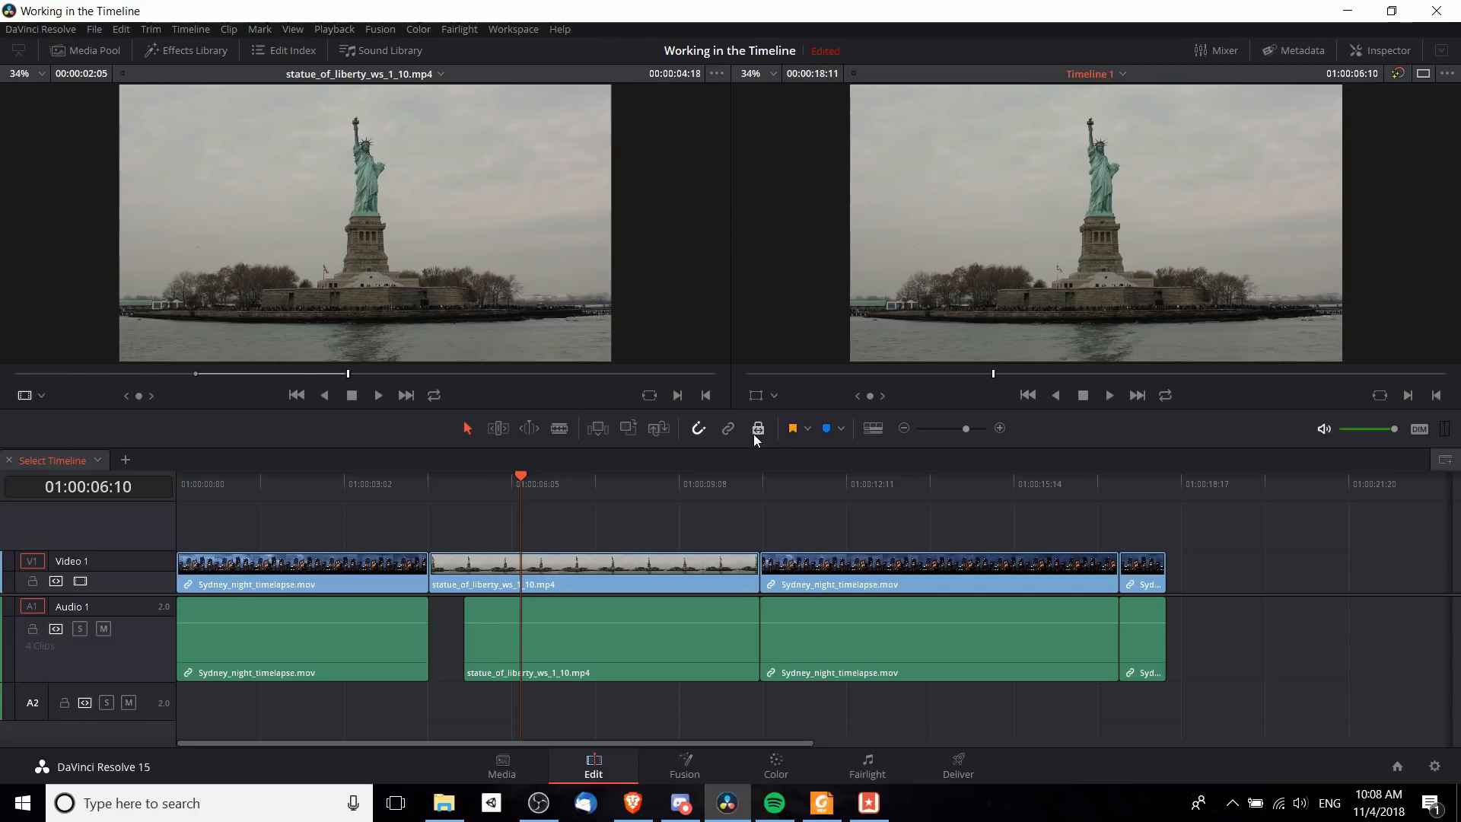
{"action": "left_click", "coordinate": [759, 430]}
{"action": "left_click", "coordinate": [267, 649]}
{"action": "left_click", "coordinate": [283, 572]}
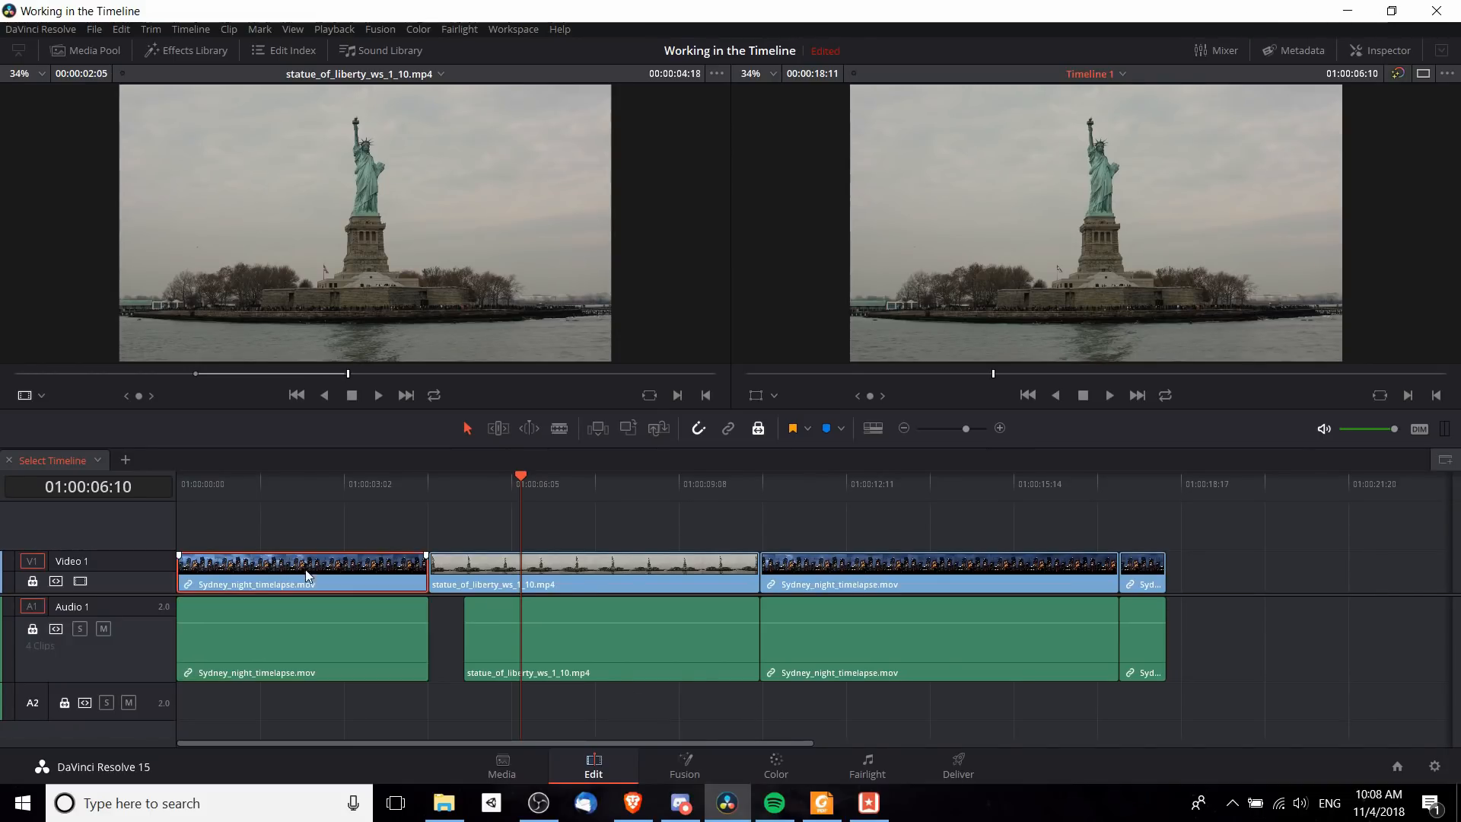
{"action": "left_click", "coordinate": [603, 571]}
{"action": "left_click", "coordinate": [943, 571]}
{"action": "left_click", "coordinate": [916, 636]}
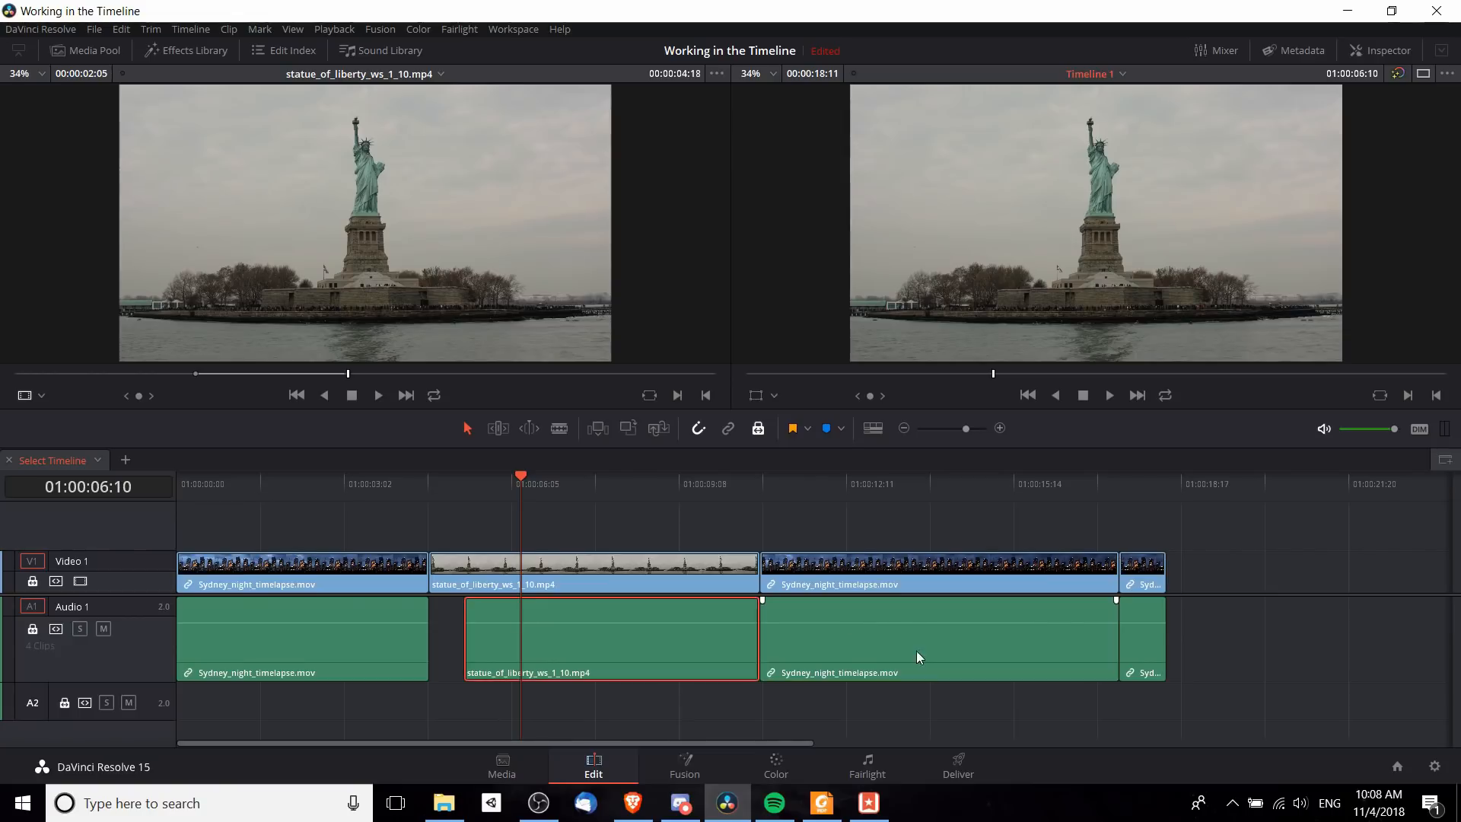
{"action": "left_click", "coordinate": [1142, 663]}
{"action": "left_click", "coordinate": [1140, 573]}
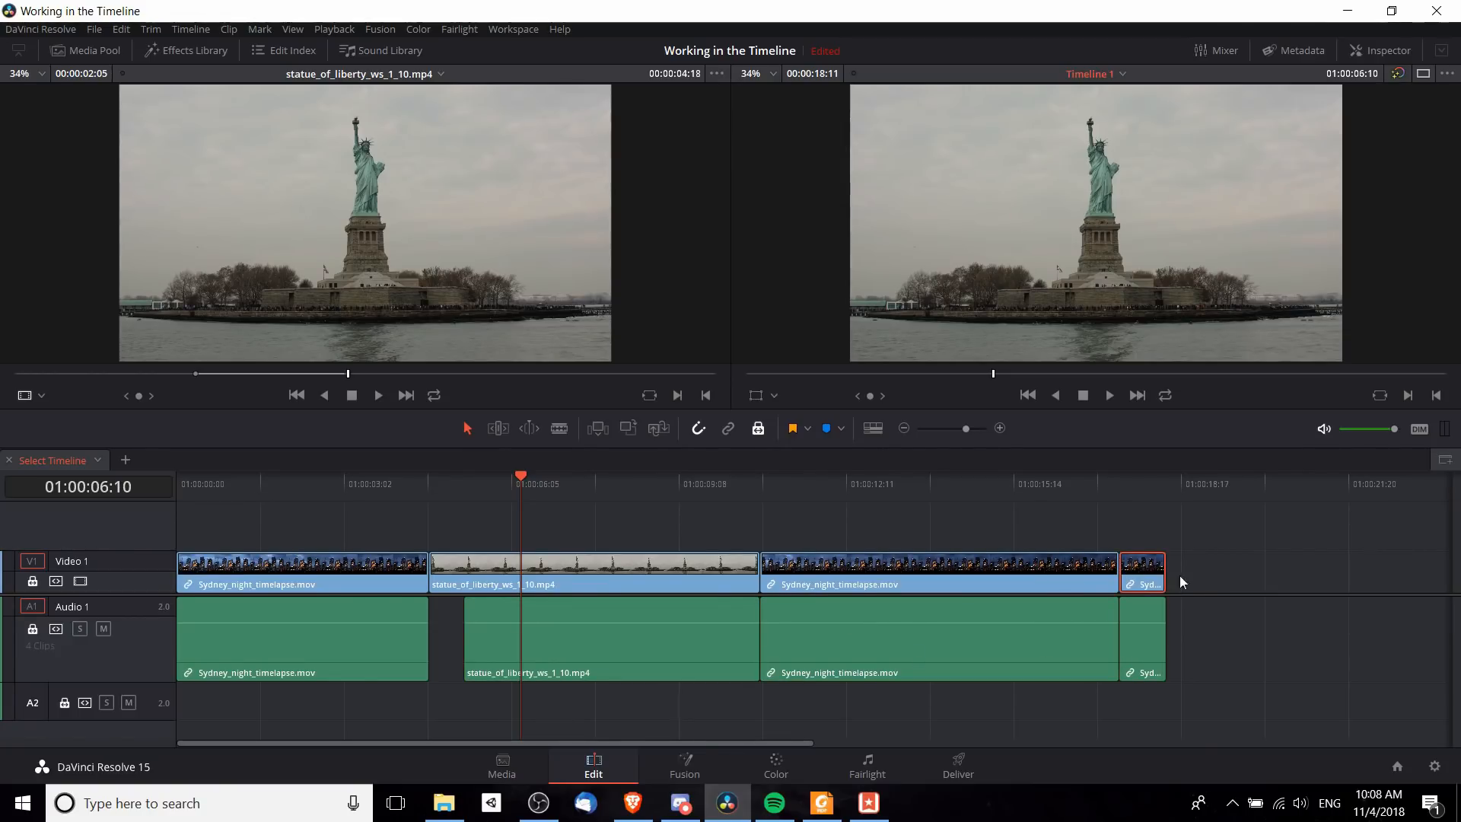
{"action": "left_click", "coordinate": [1053, 578]}
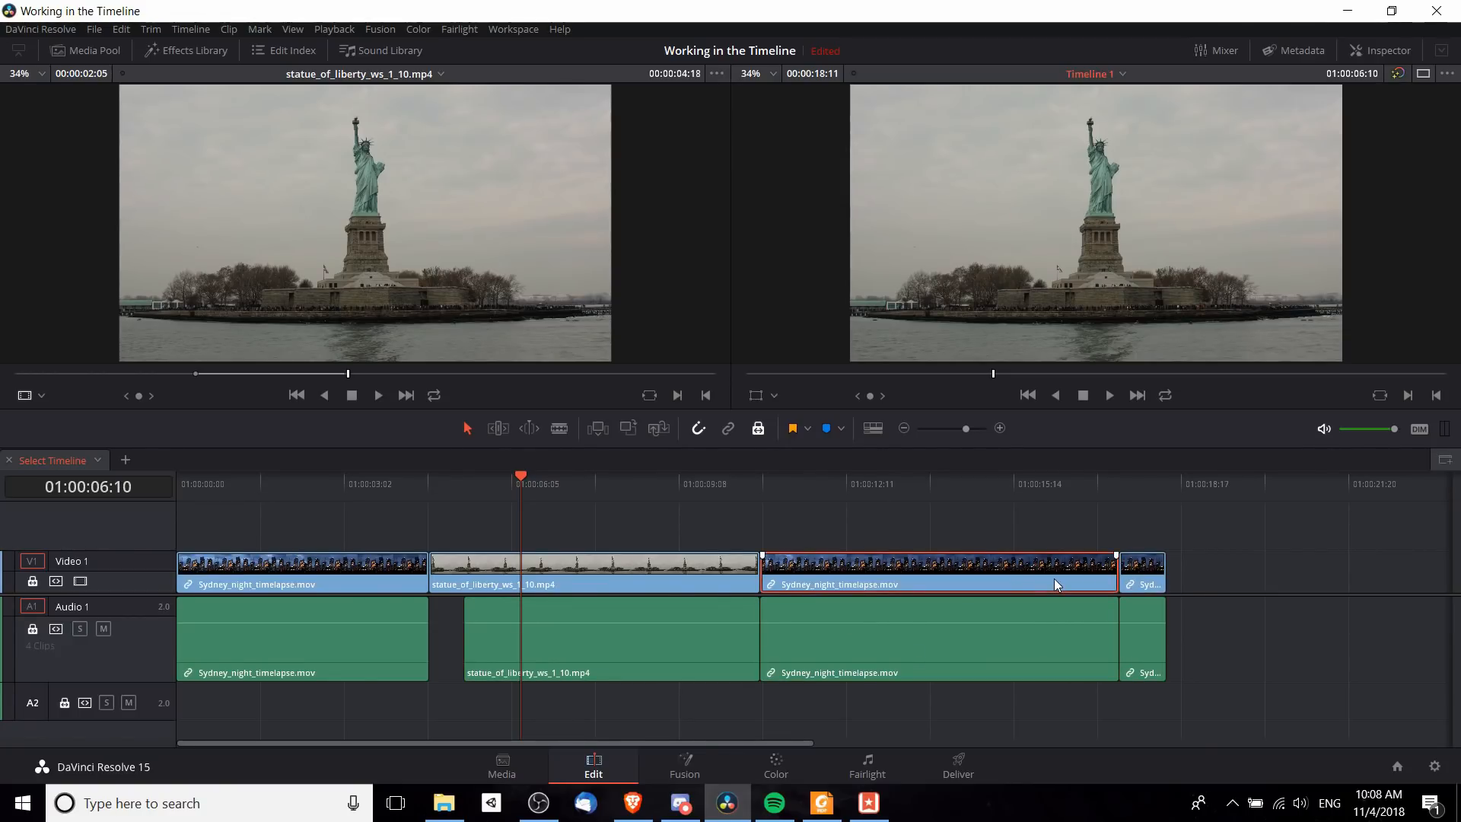
{"action": "left_click", "coordinate": [761, 437]}
Step: Lock the Video 1 and Audio 1 tracks individually and unlock them both
{"action": "left_click", "coordinate": [33, 582]}
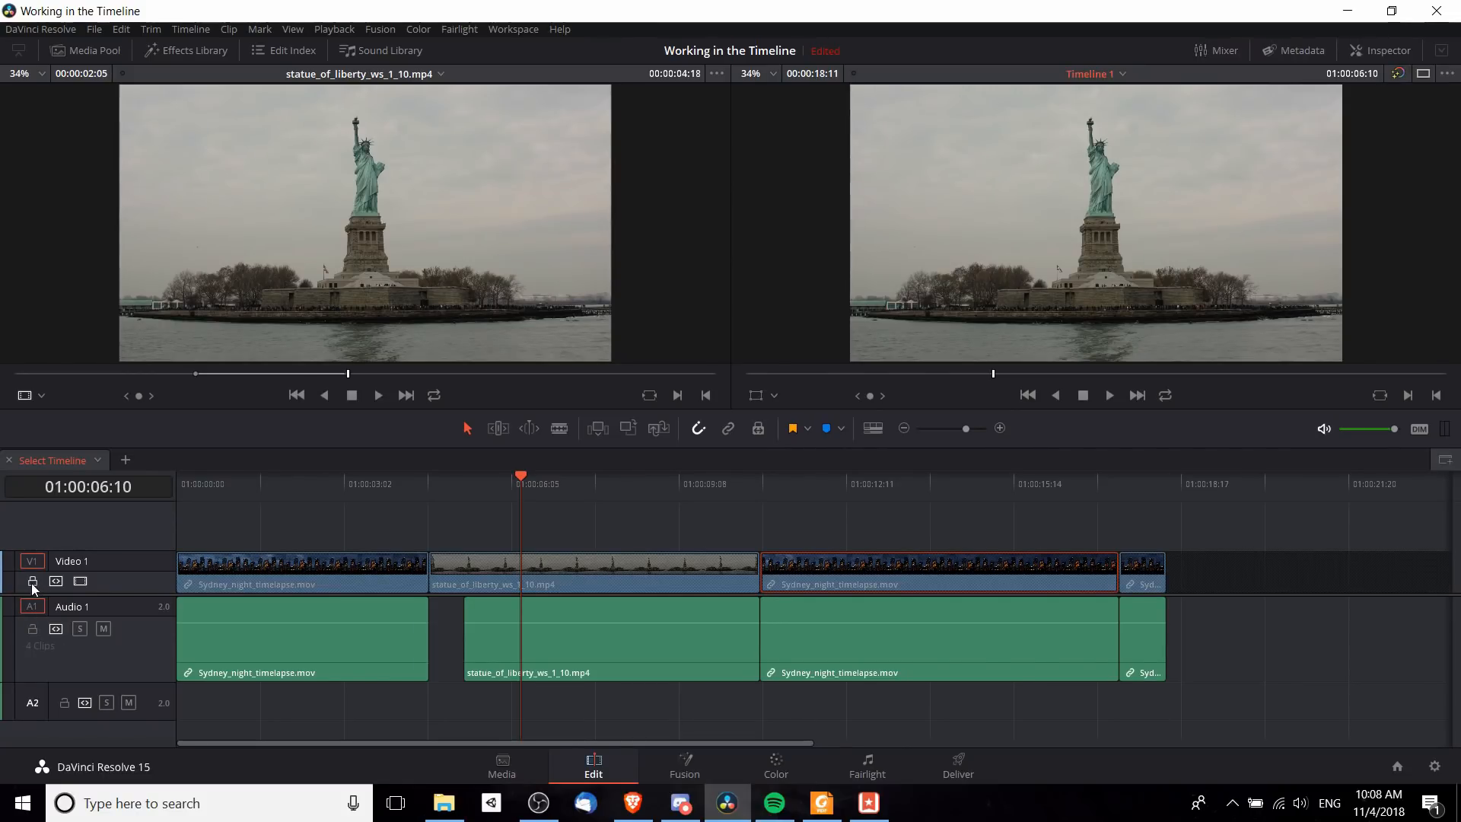
{"action": "left_click", "coordinate": [33, 628]}
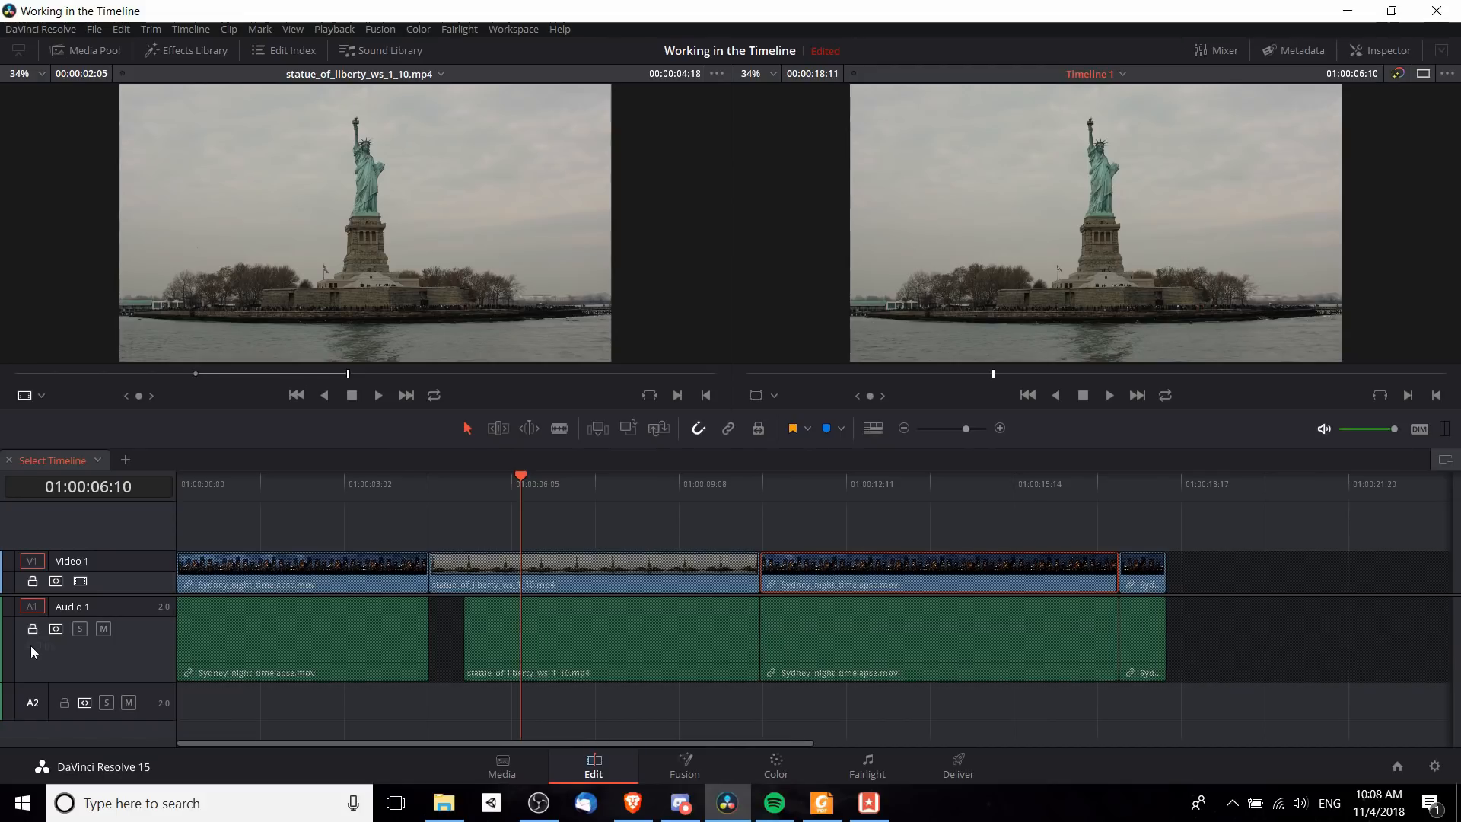
{"action": "left_click", "coordinate": [33, 628]}
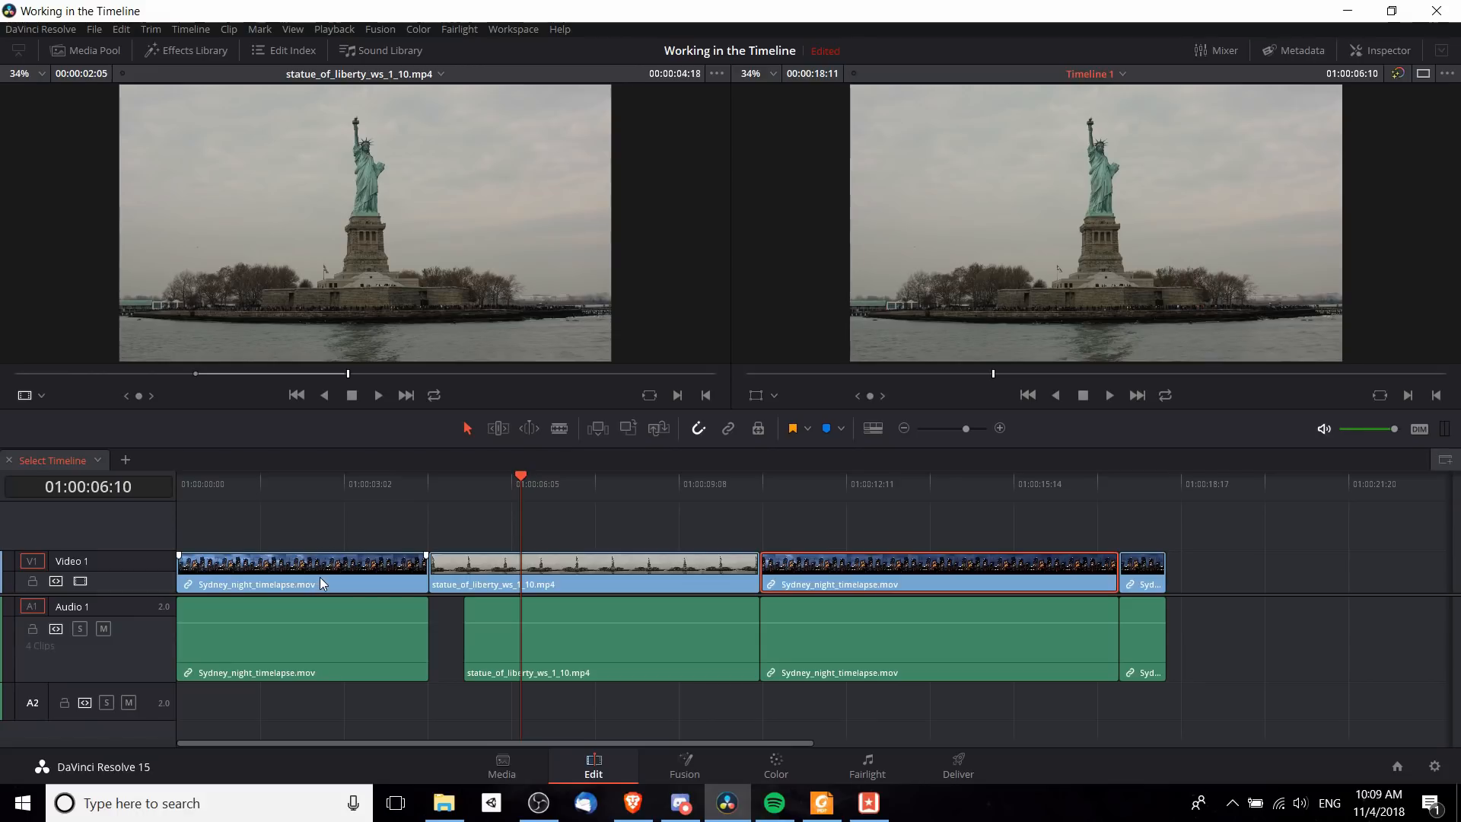
Step: Turn on Linked Selection and add a red flag to the first Sydney clip and its linked audio
{"action": "left_click", "coordinate": [414, 586]}
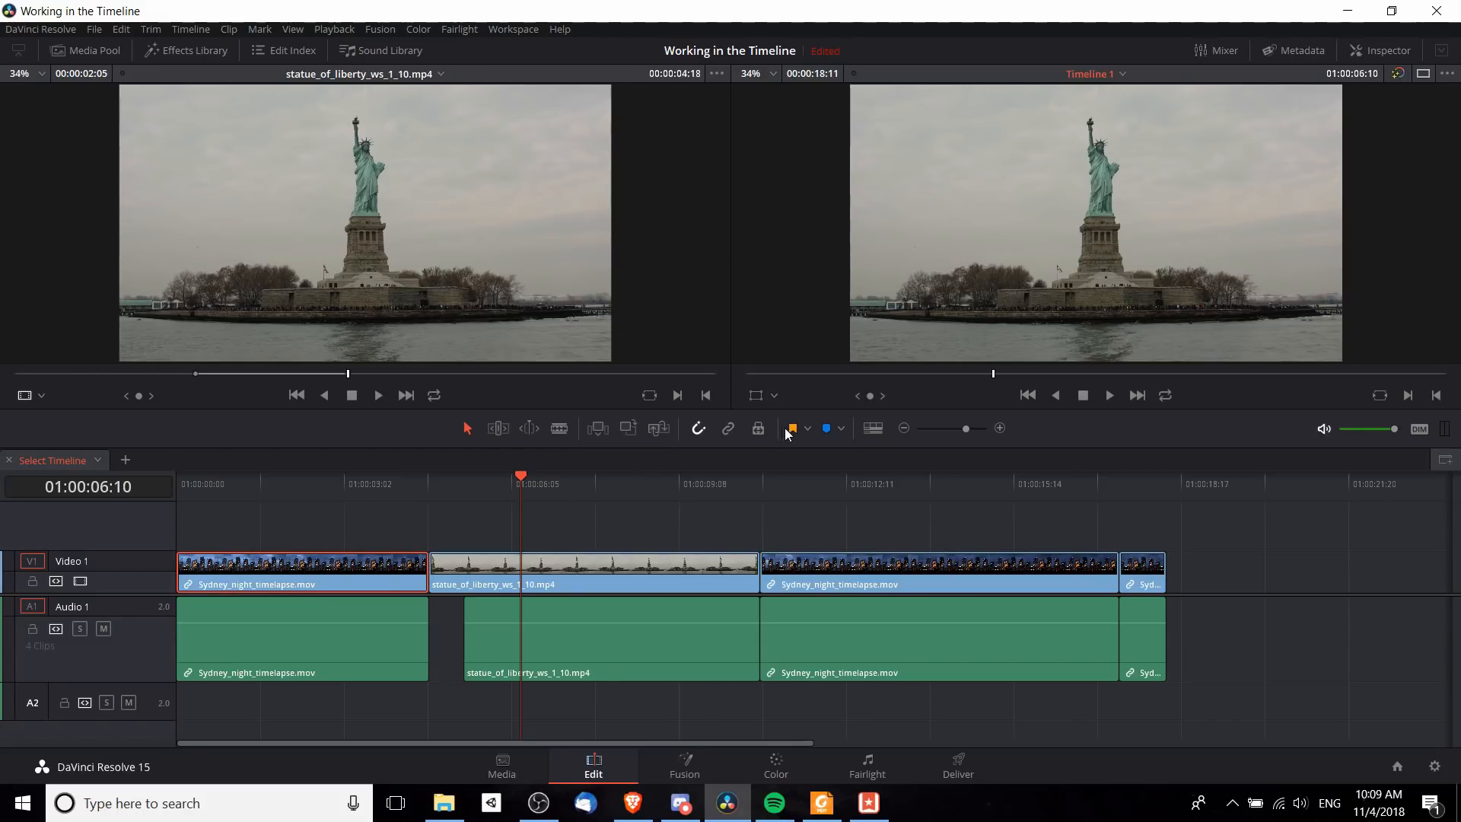
{"action": "left_click", "coordinate": [728, 428]}
{"action": "left_click", "coordinate": [350, 646]}
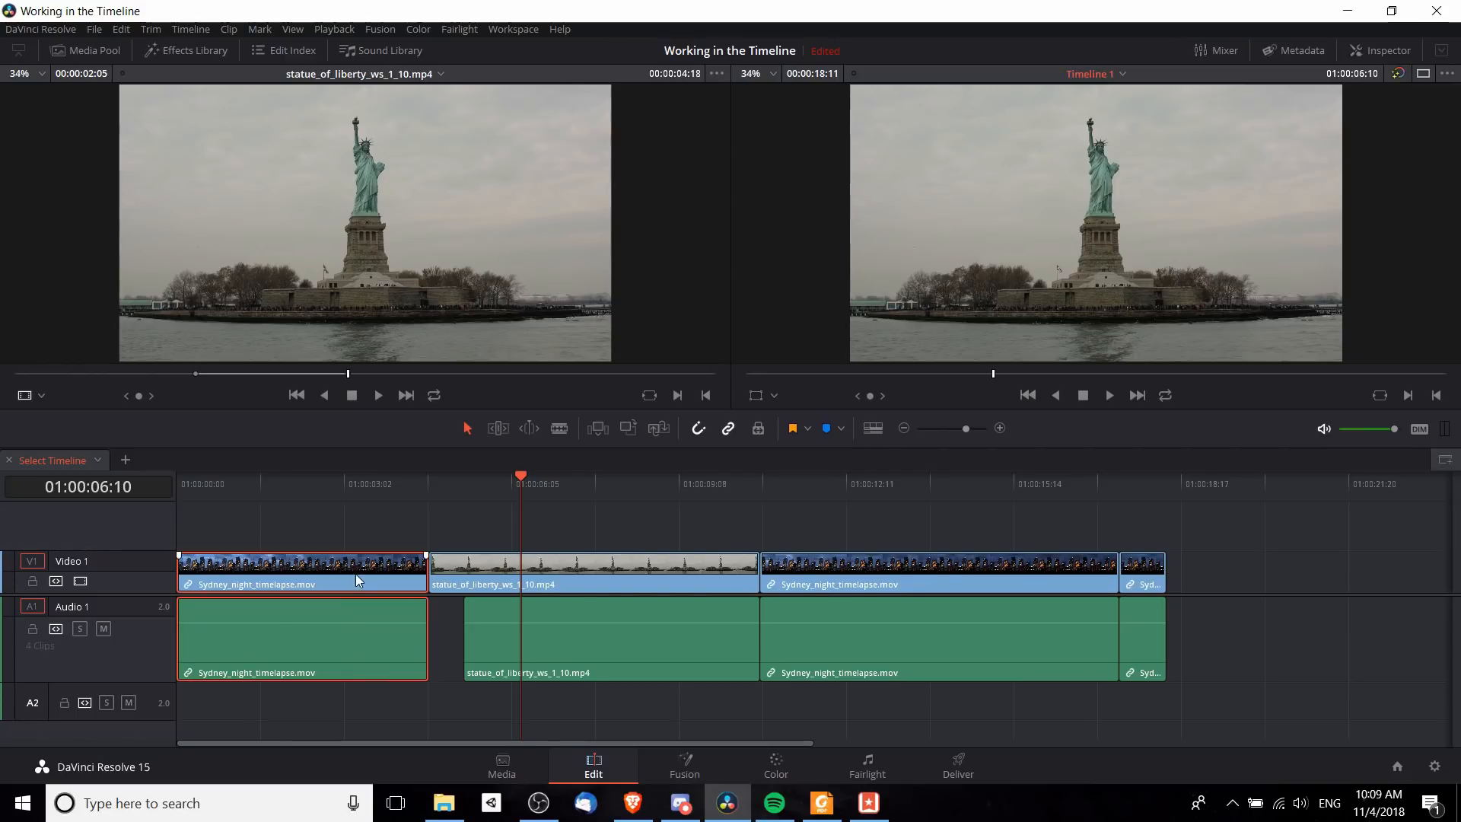
{"action": "left_click", "coordinate": [808, 429]}
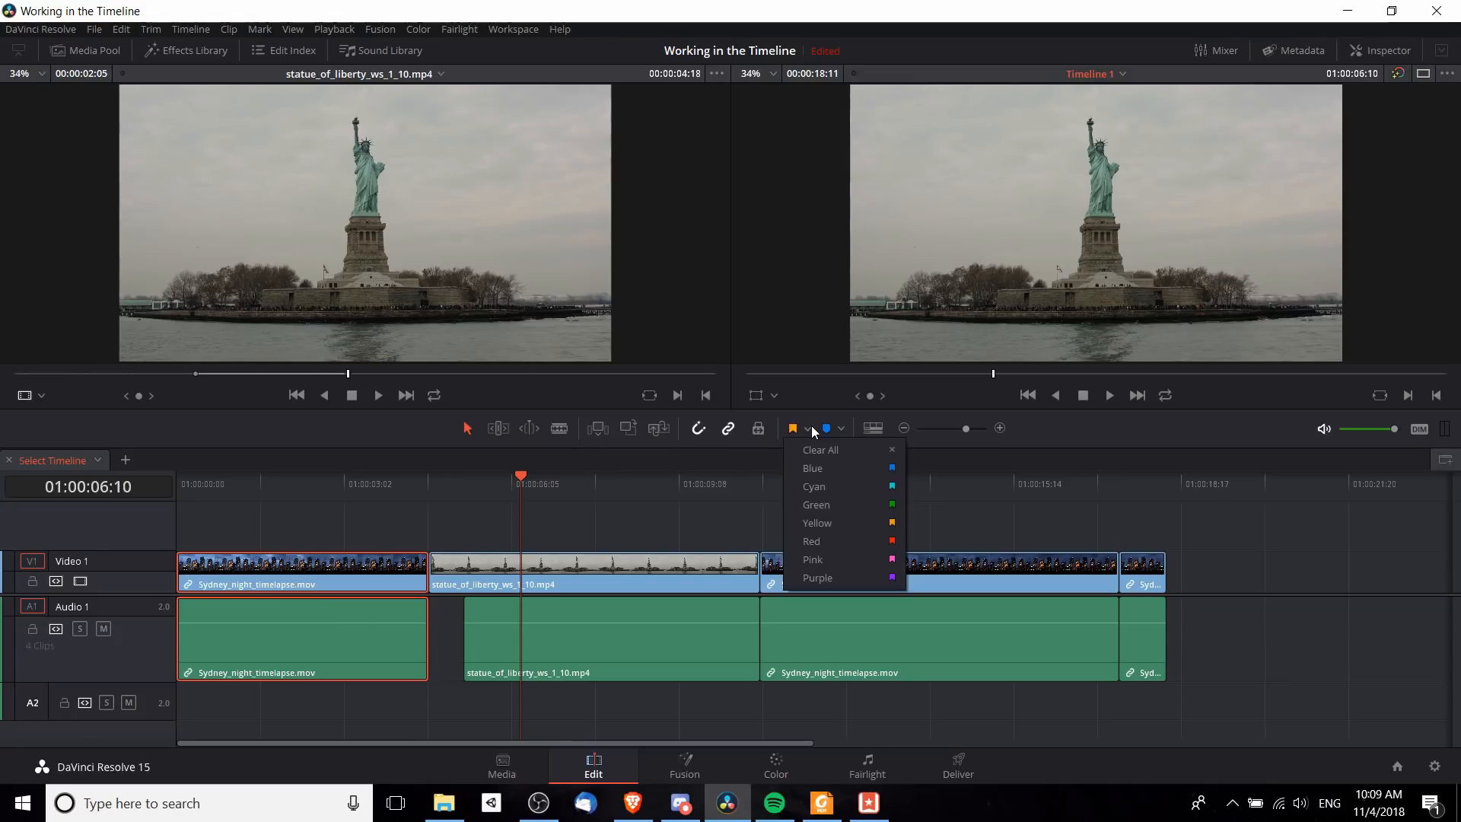
{"action": "left_click", "coordinate": [838, 542]}
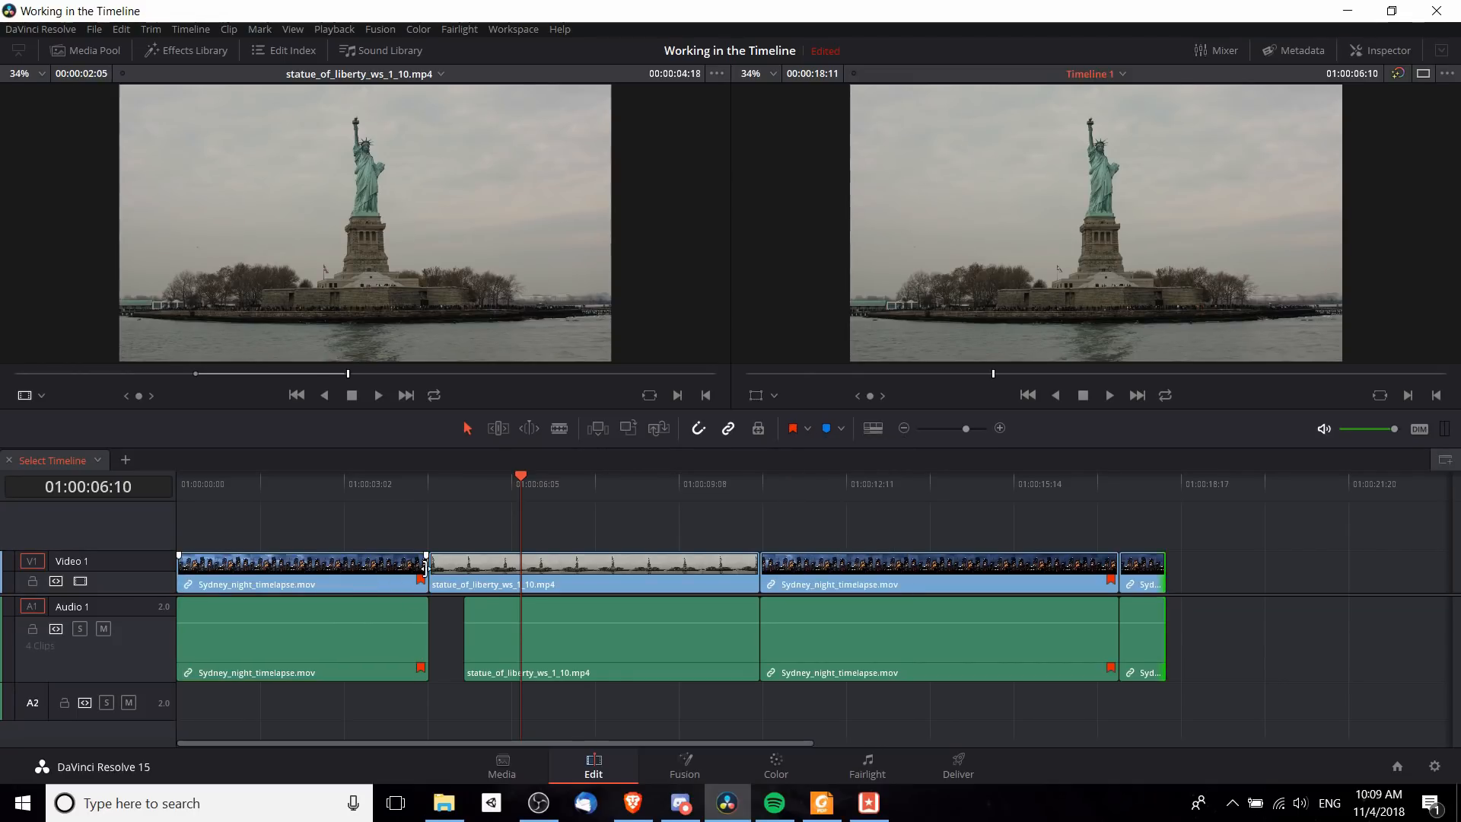
Step: Extend the end of the last Sydney clip to about 01:00:21:03, and trim it back to about 01:00:18:09
{"action": "left_click_drag", "start_coordinate": [1163, 571], "coordinate": [1307, 572]}
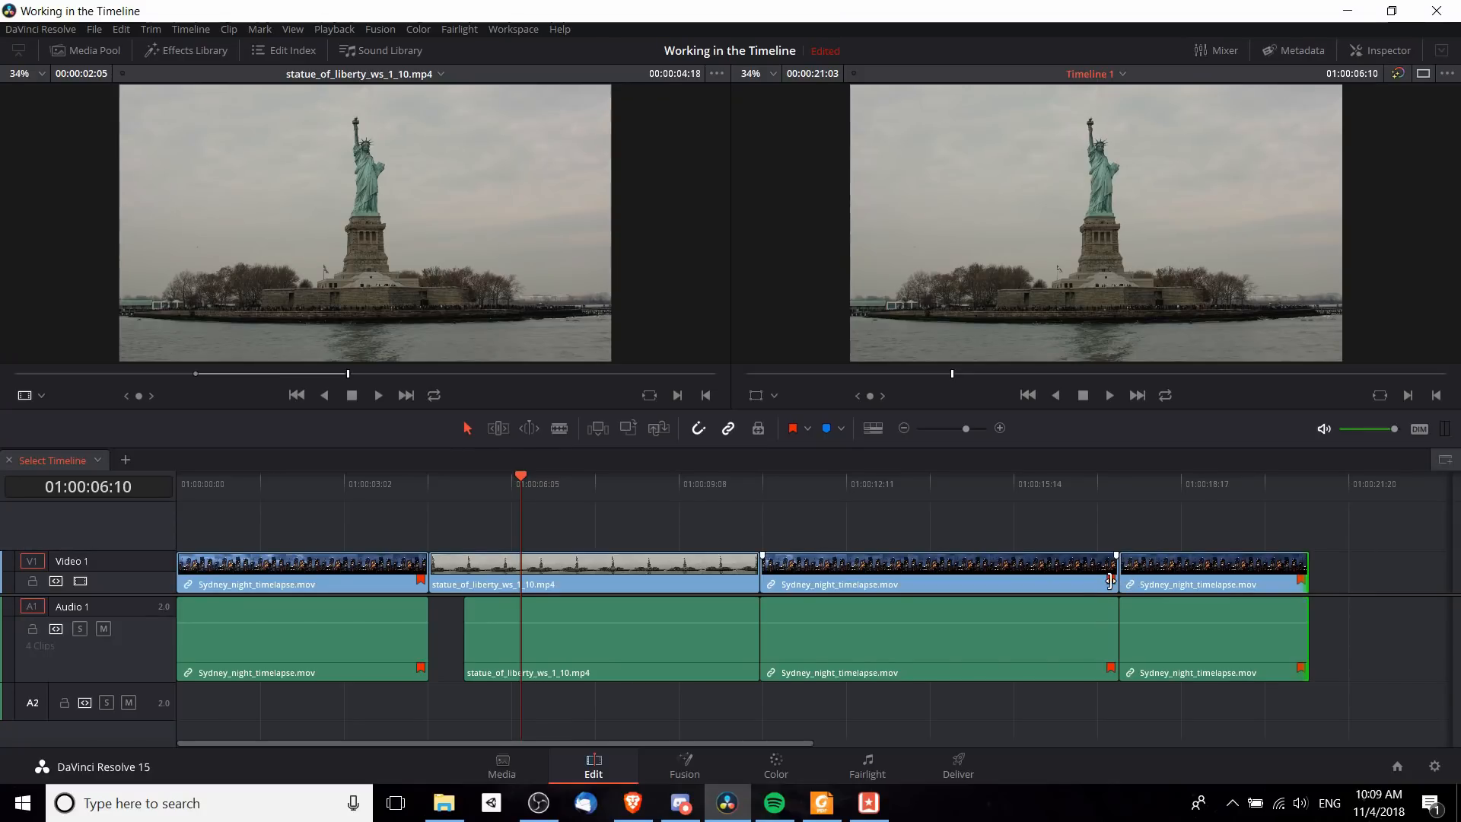
{"action": "left_click_drag", "start_coordinate": [1307, 567], "coordinate": [1157, 556]}
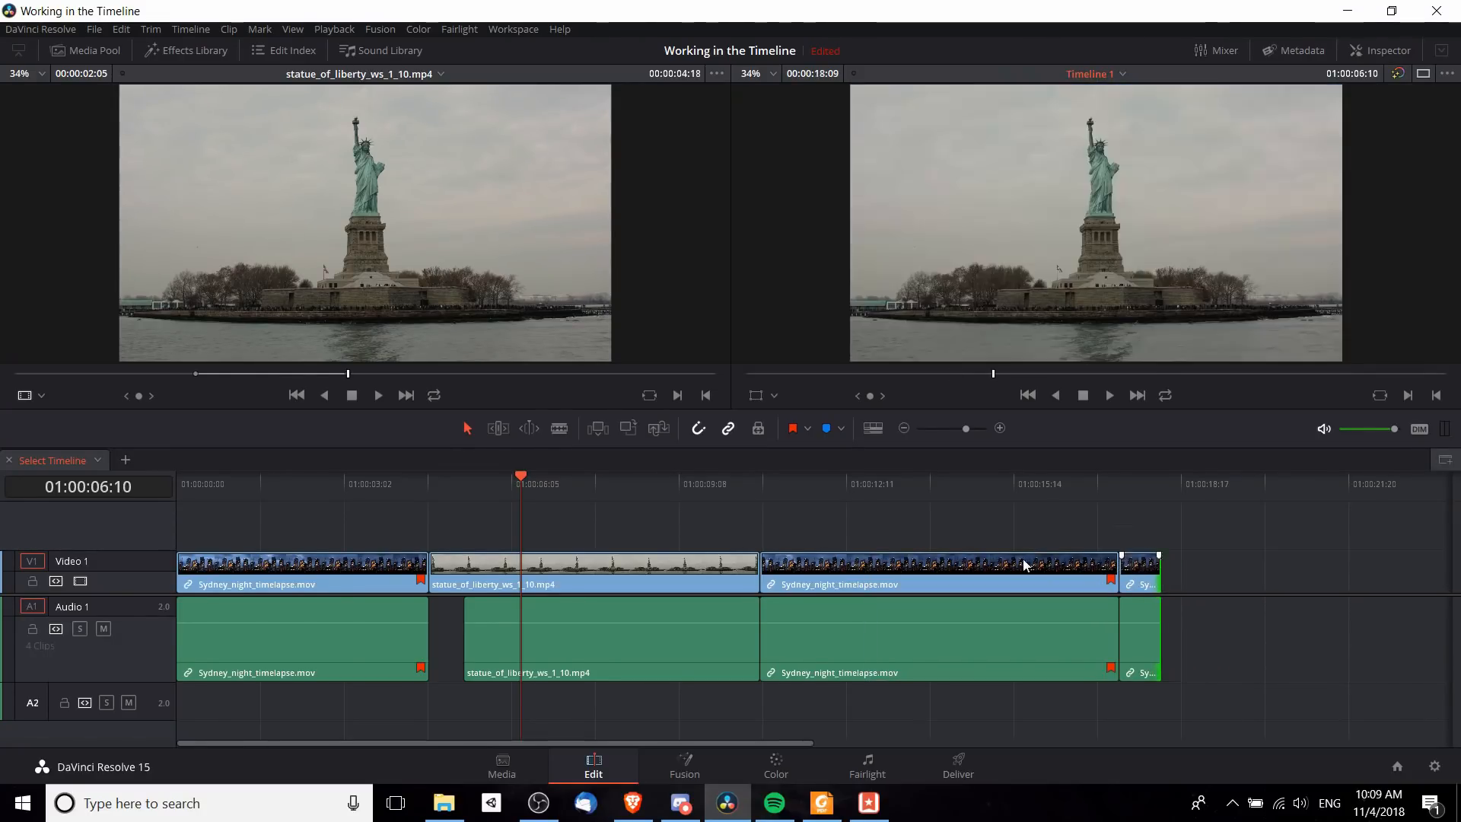
Step: Add the note "This clip needs editing" to the red flag on the first Sydney clip
{"action": "left_click", "coordinate": [415, 581]}
{"action": "double_click", "coordinate": [420, 581]}
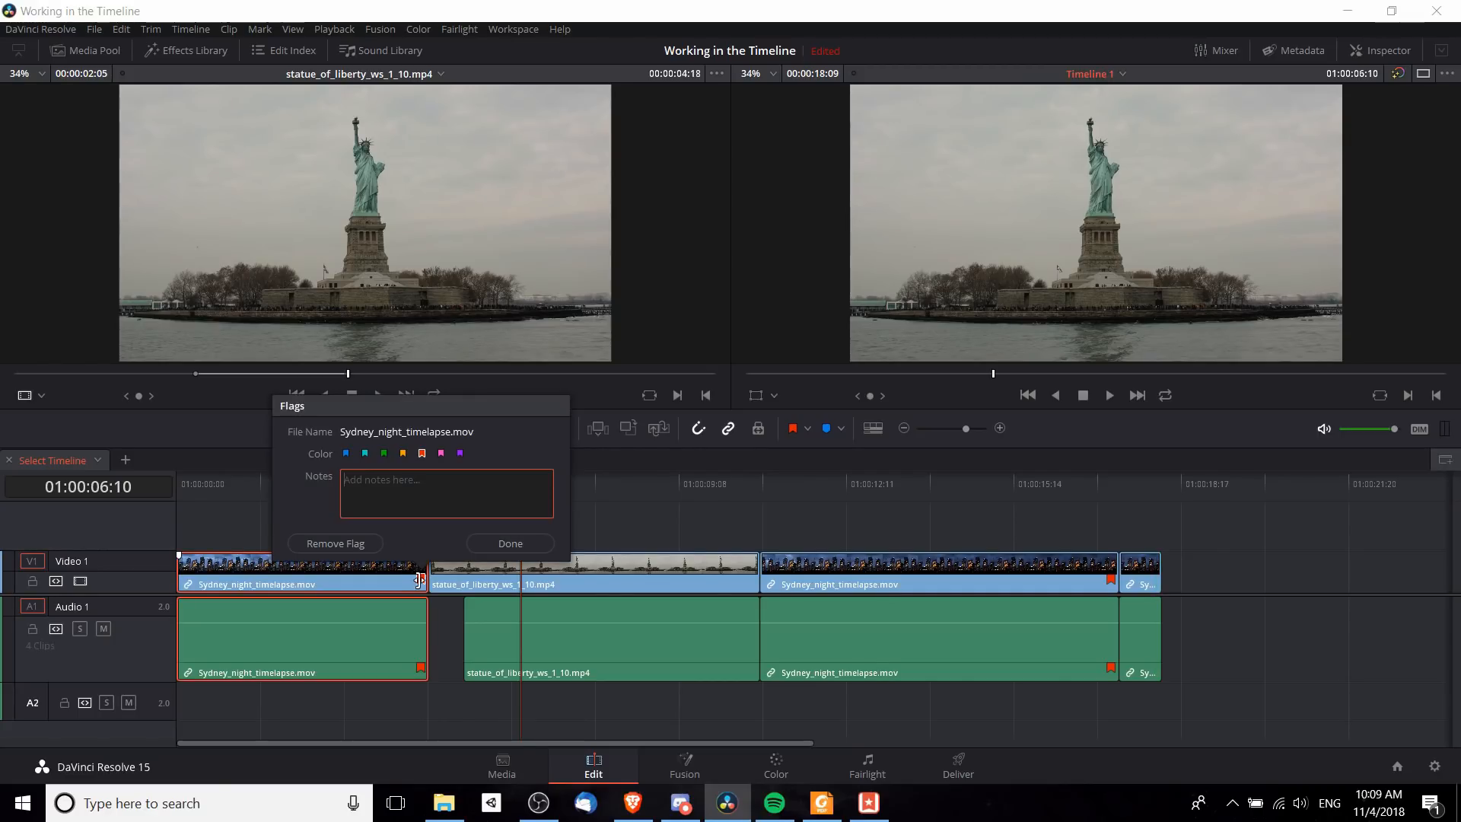
{"action": "left_click", "coordinate": [458, 484]}
{"action": "type", "text": "This clip needs"}
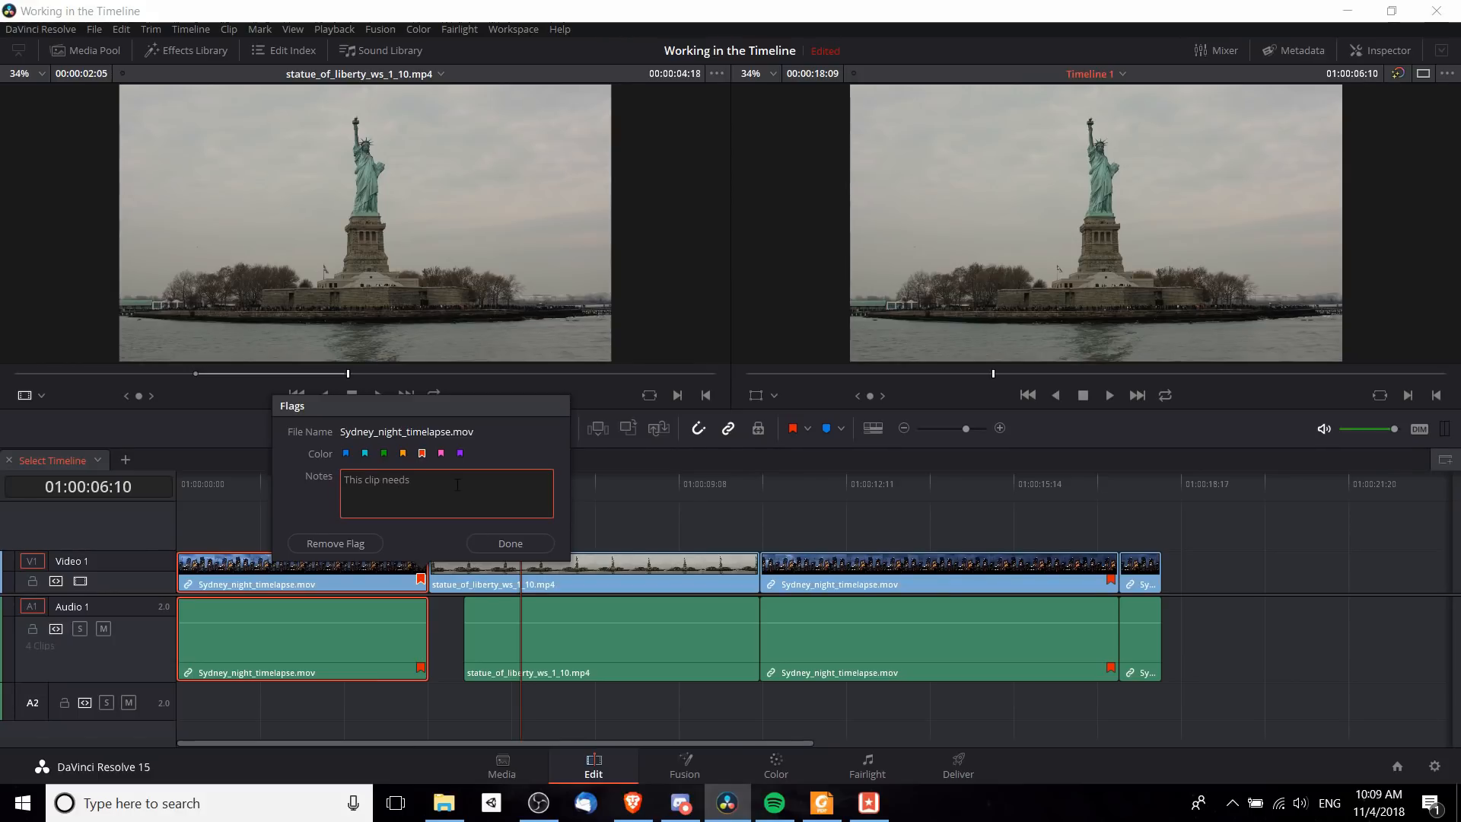
{"action": "type", "text": " editing"}
{"action": "left_click", "coordinate": [510, 543]}
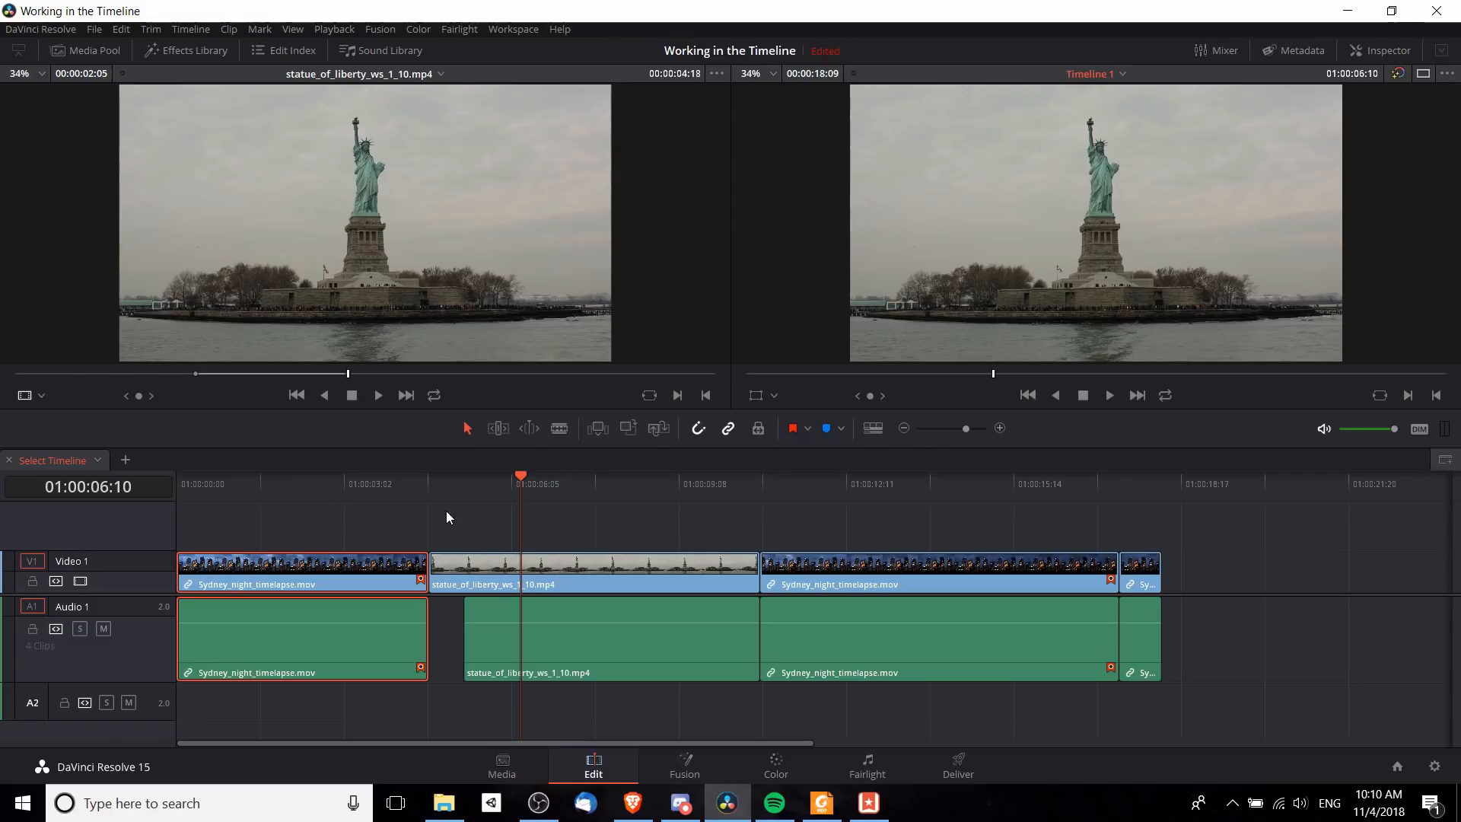
Step: Add a blue marker to the Statue of Liberty video clip at 01:00:08:18
{"action": "left_click", "coordinate": [464, 566]}
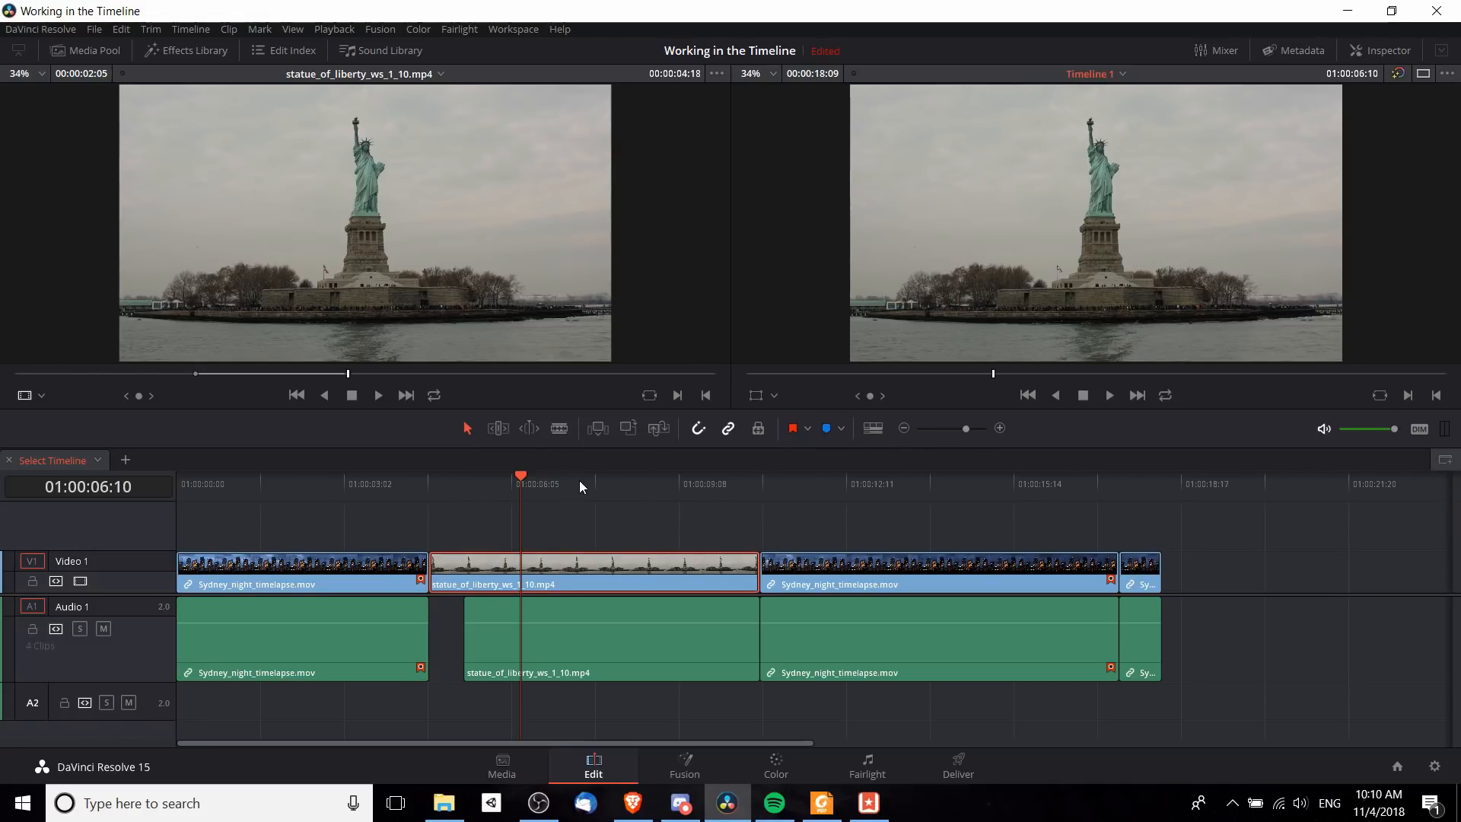
{"action": "left_click", "coordinate": [535, 487]}
{"action": "left_click_drag", "start_coordinate": [575, 491], "coordinate": [645, 491]}
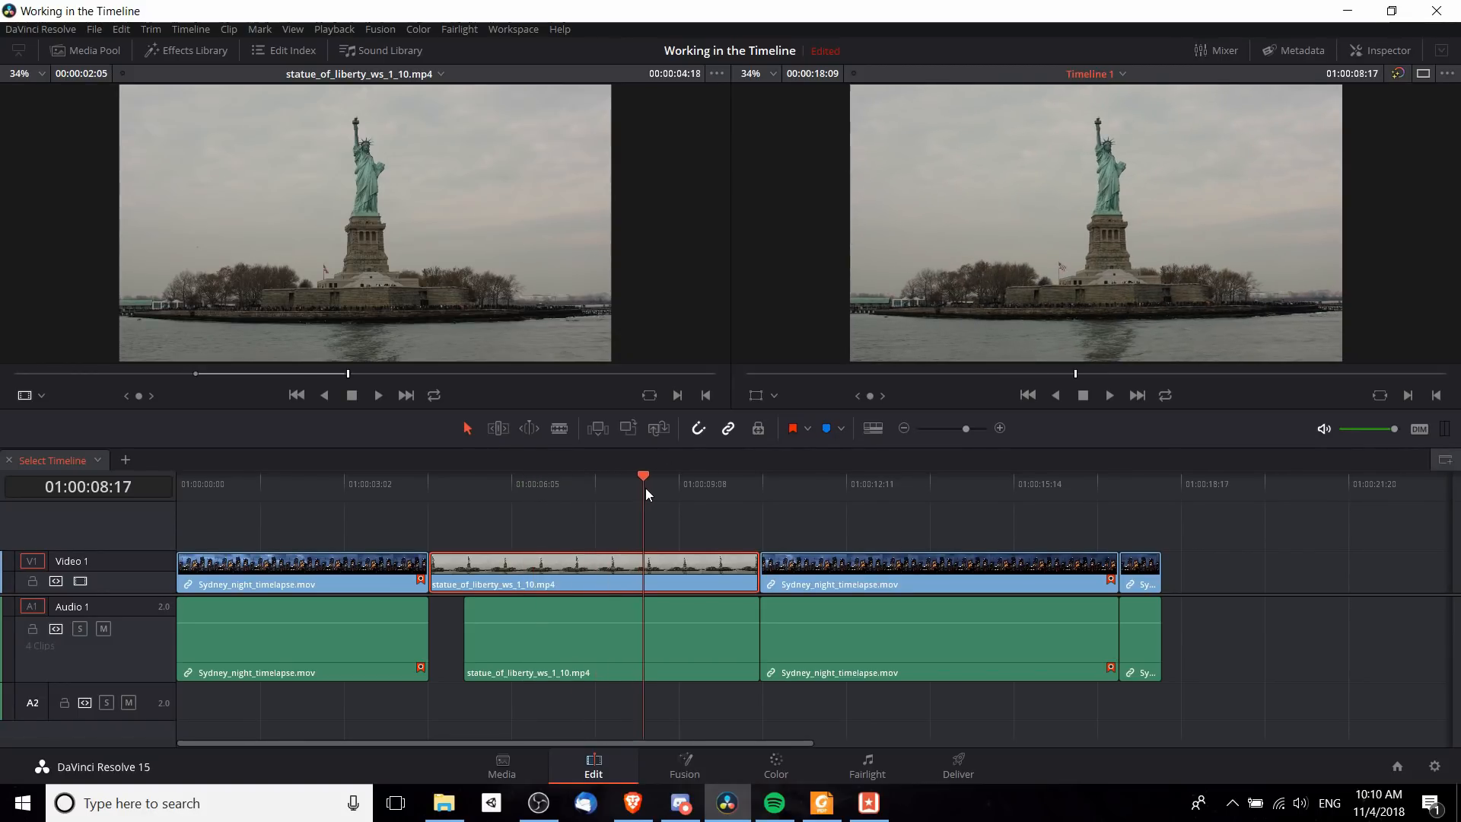
{"action": "left_click", "coordinate": [827, 430]}
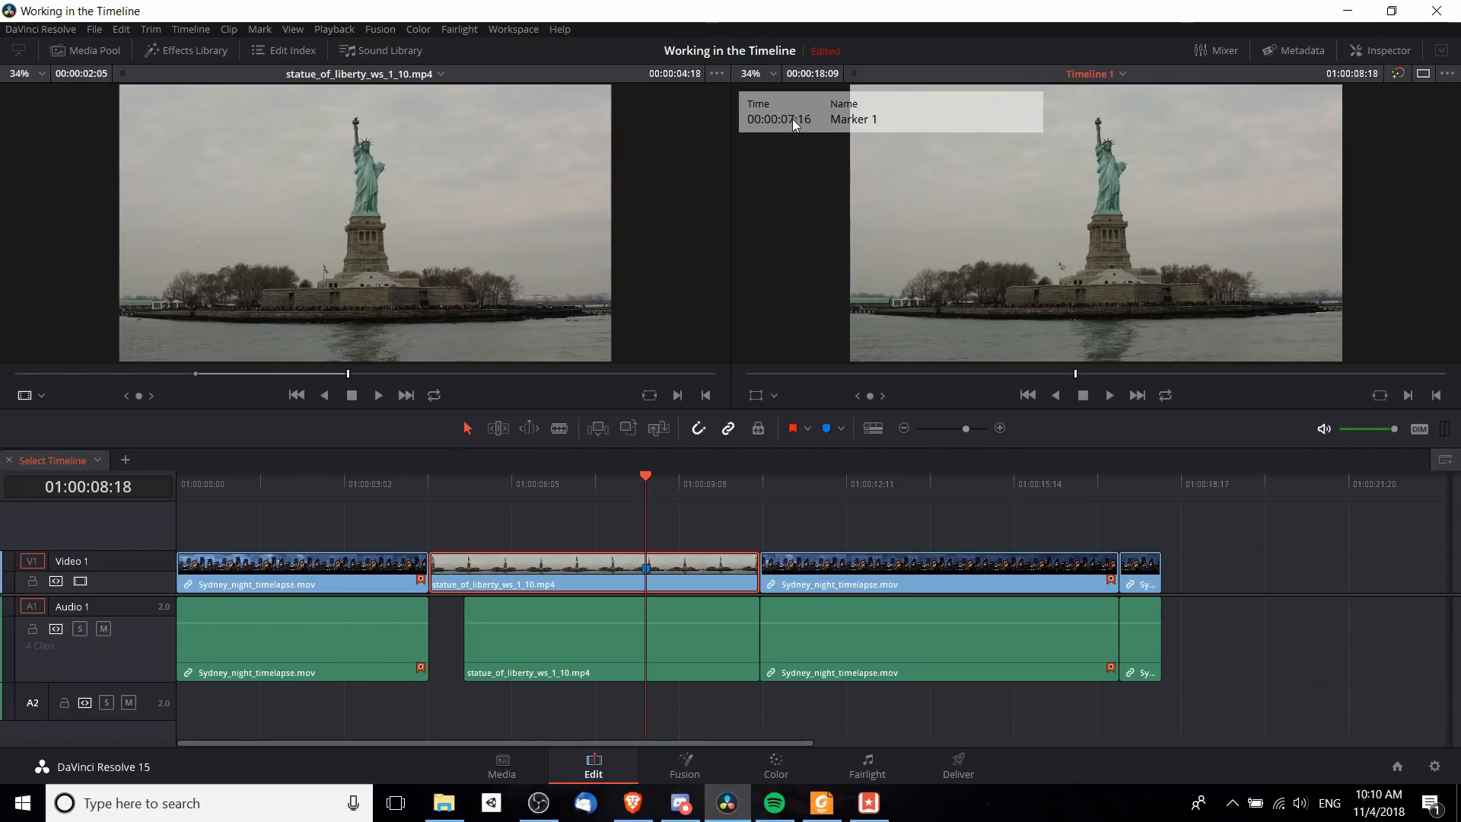
Step: Give the Statue of Liberty clip's marker the note "Transition Here" and keyword "asd", and move the playhead onto it to view the note
{"action": "left_click", "coordinate": [616, 479]}
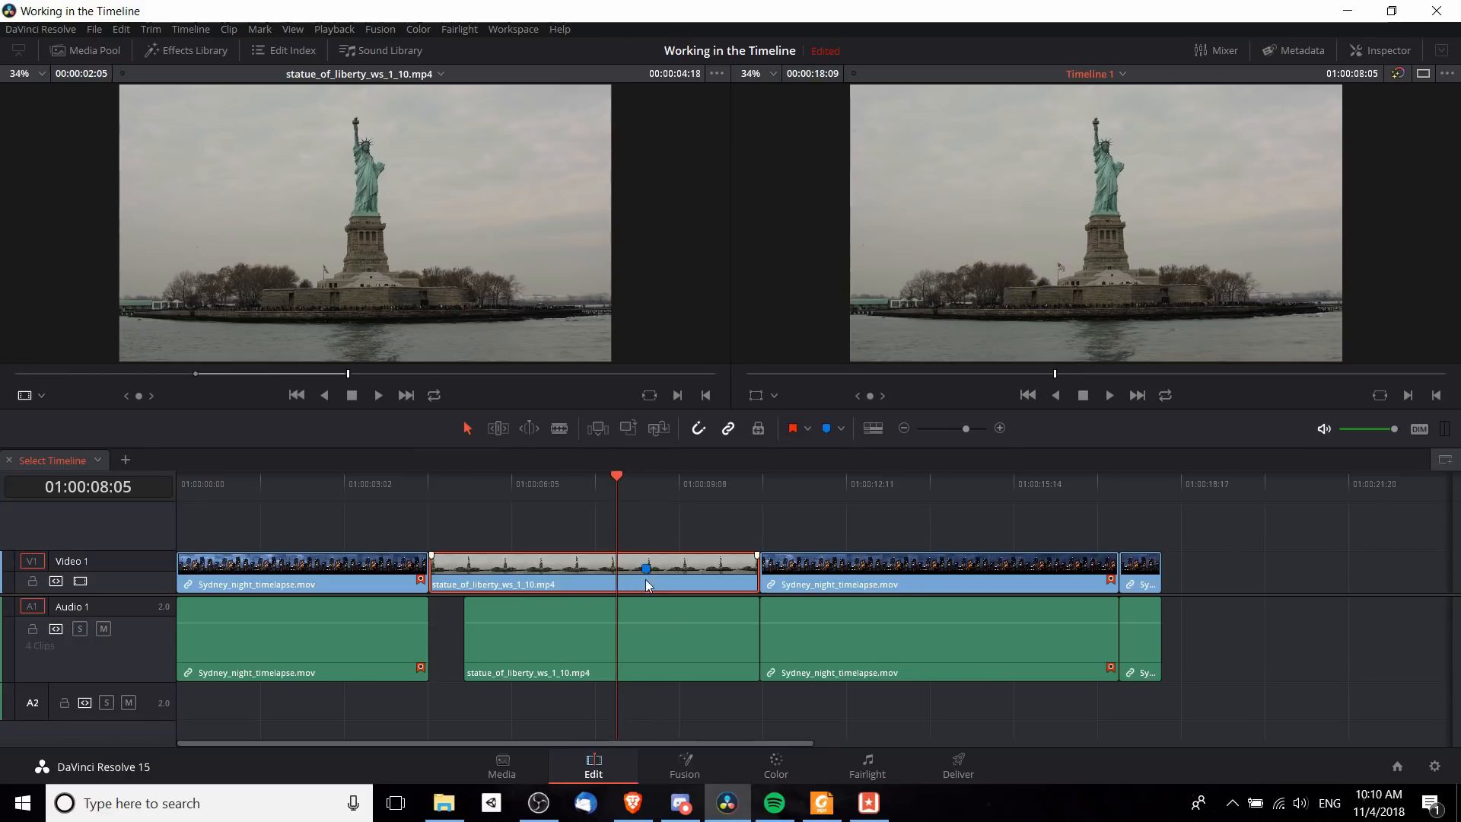
{"action": "double_click", "coordinate": [646, 568]}
{"action": "left_click", "coordinate": [643, 431]}
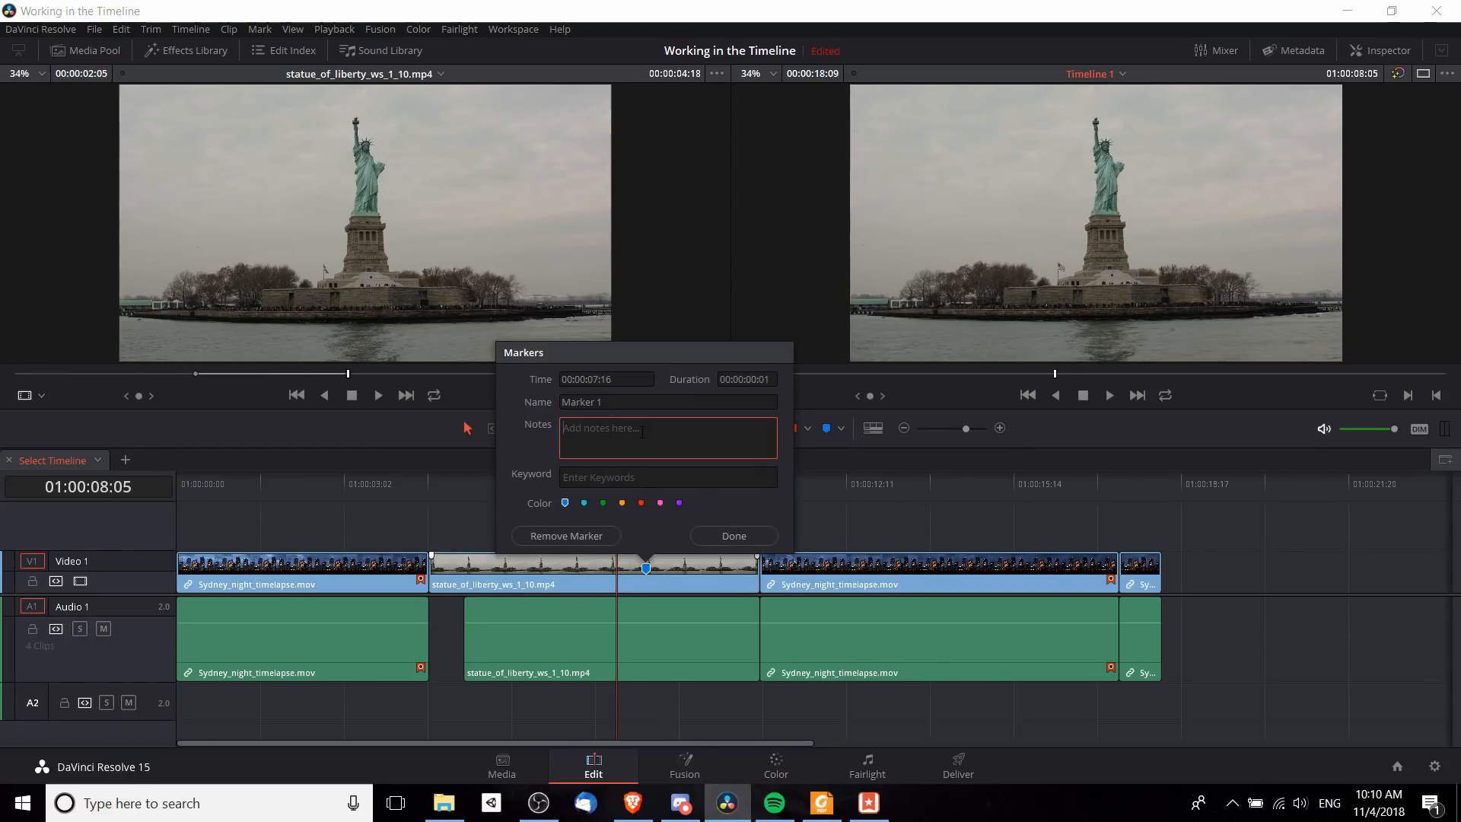
{"action": "type", "text": "Transition Here"}
{"action": "key", "text": "Tab"}
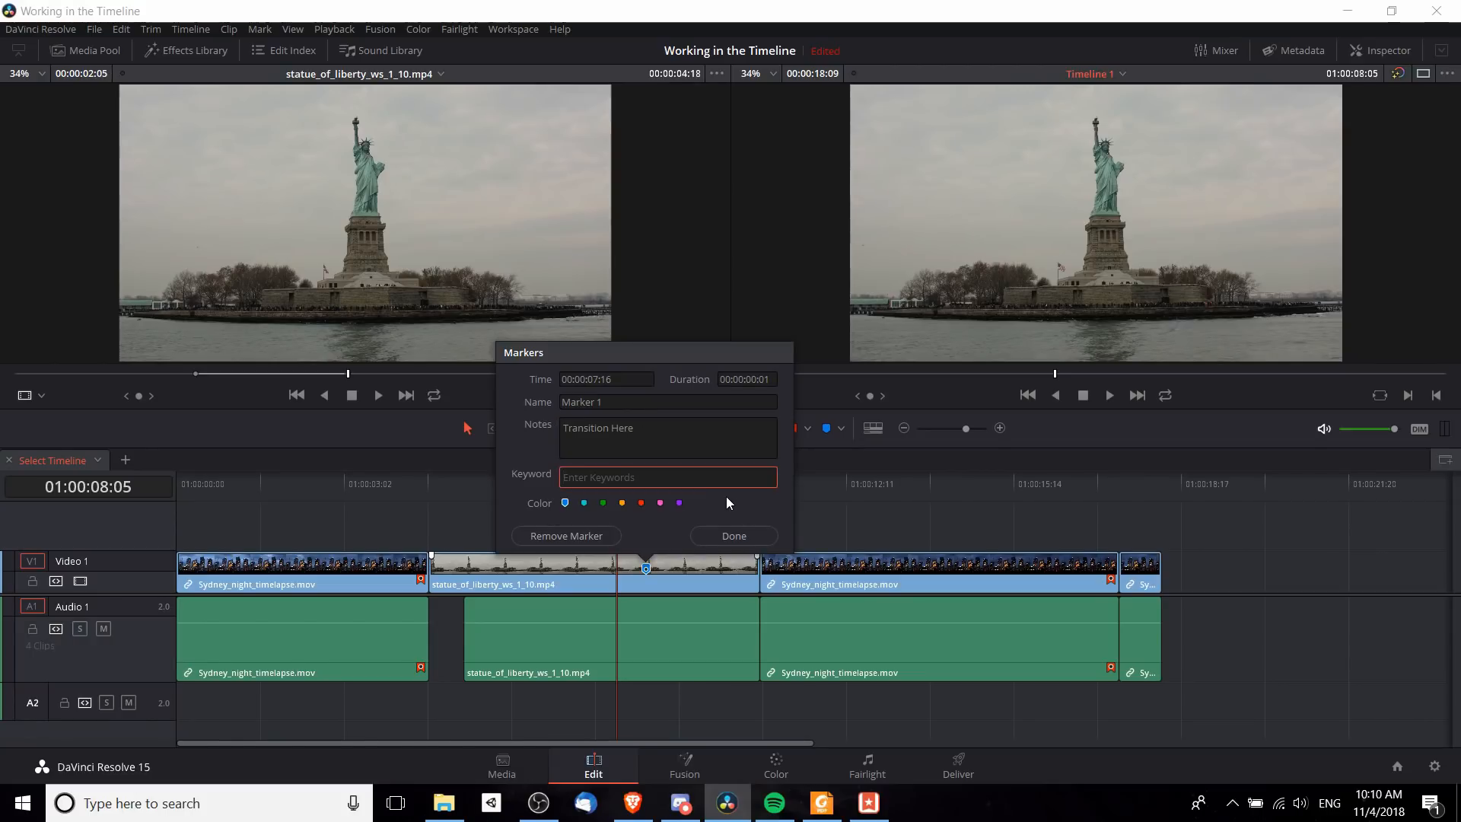
{"action": "type", "text": "asd"}
{"action": "left_click", "coordinate": [733, 536]}
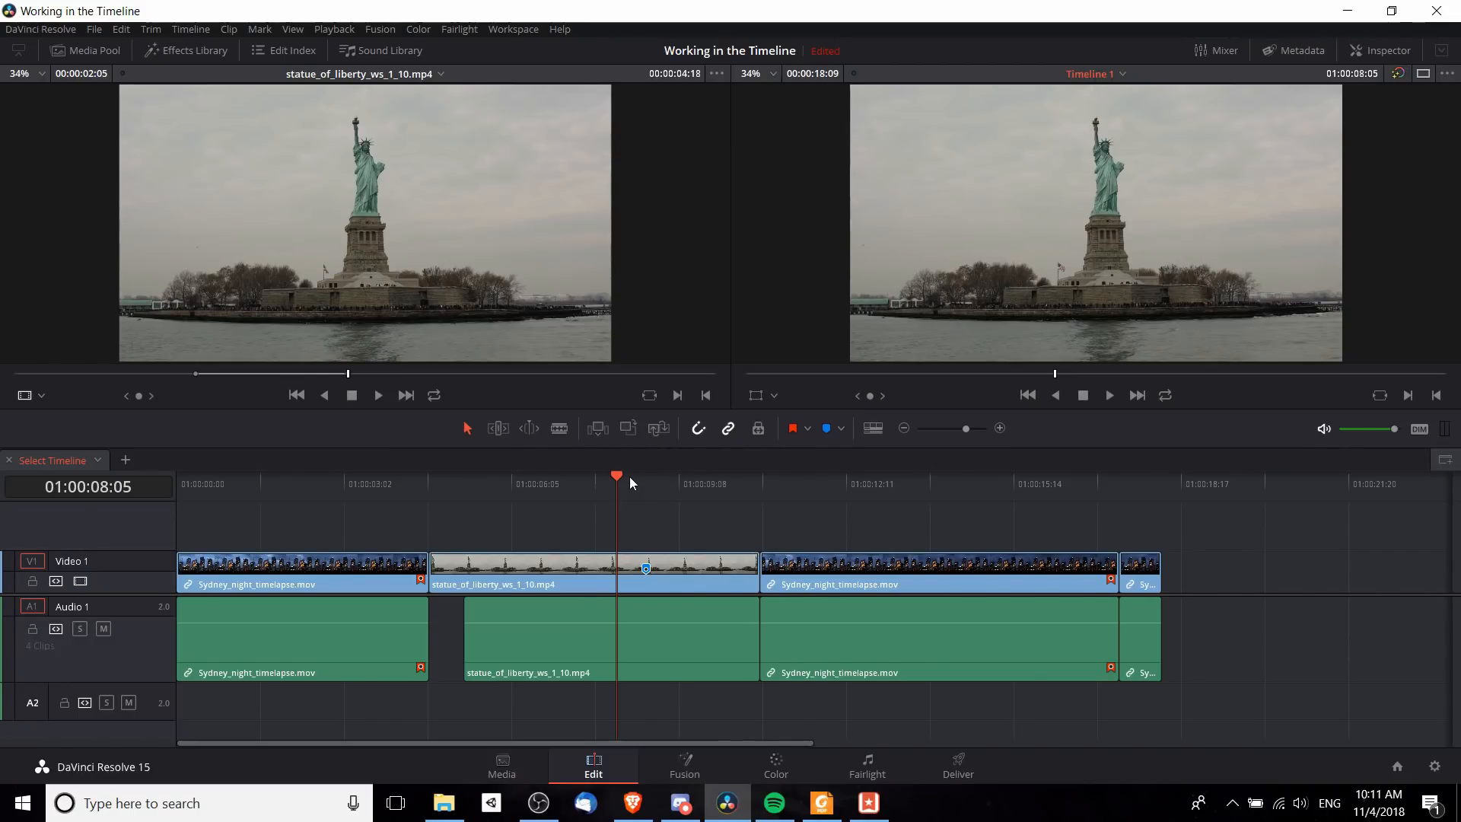
{"action": "mouse_move", "coordinate": [645, 570]}
{"action": "mouse_move", "coordinate": [619, 480]}
{"action": "left_mouse_down"}
{"action": "mouse_move", "coordinate": [533, 479]}
{"action": "mouse_move", "coordinate": [652, 479]}
{"action": "left_mouse_up"}
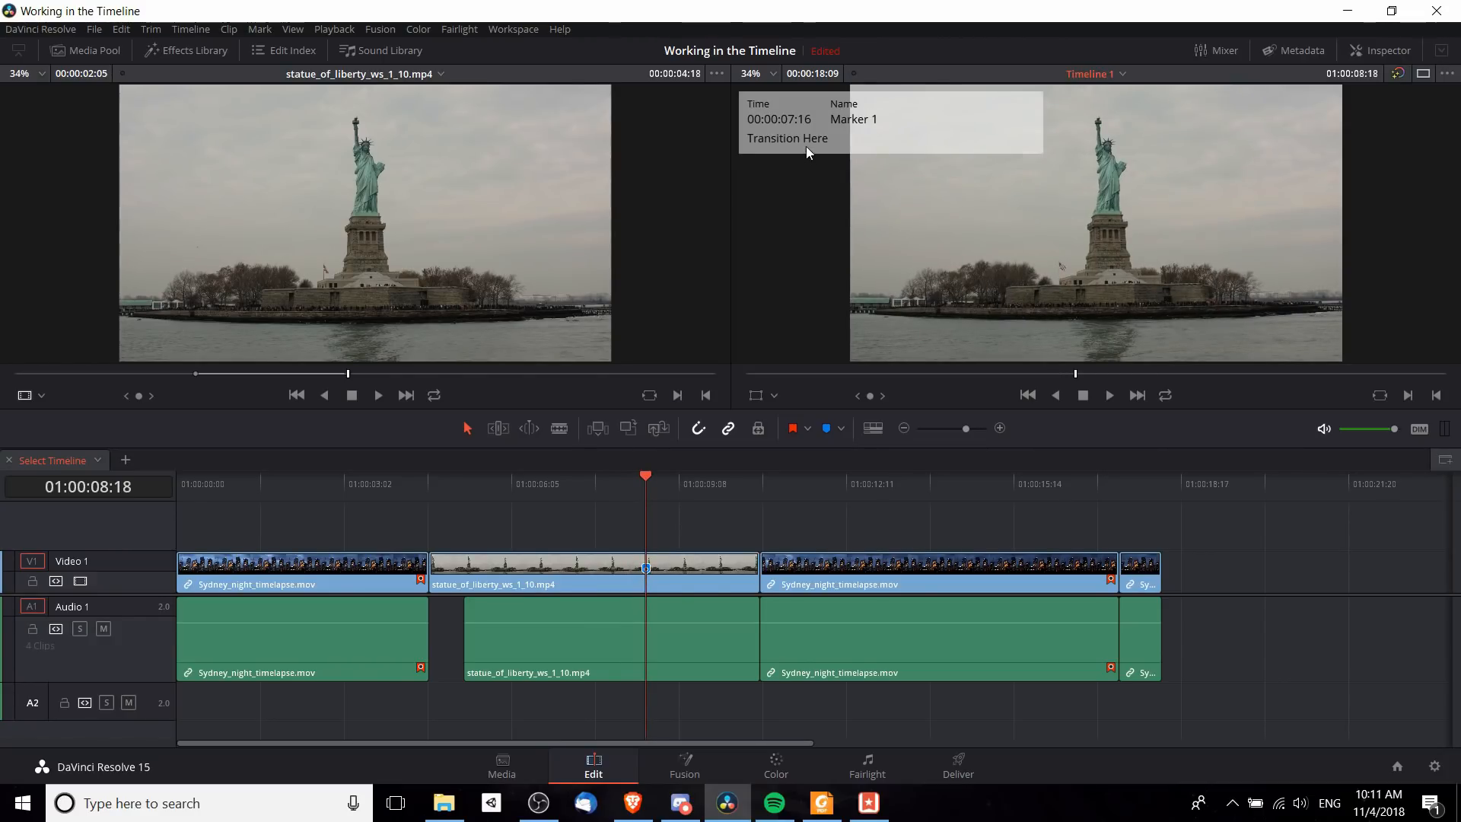
Step: Add a second blue marker to the Statue of Liberty video clip at 01:00:09:10 with the note "TransitionDone"
{"action": "left_click", "coordinate": [681, 481]}
{"action": "left_click", "coordinate": [716, 580]}
{"action": "left_click", "coordinate": [823, 430]}
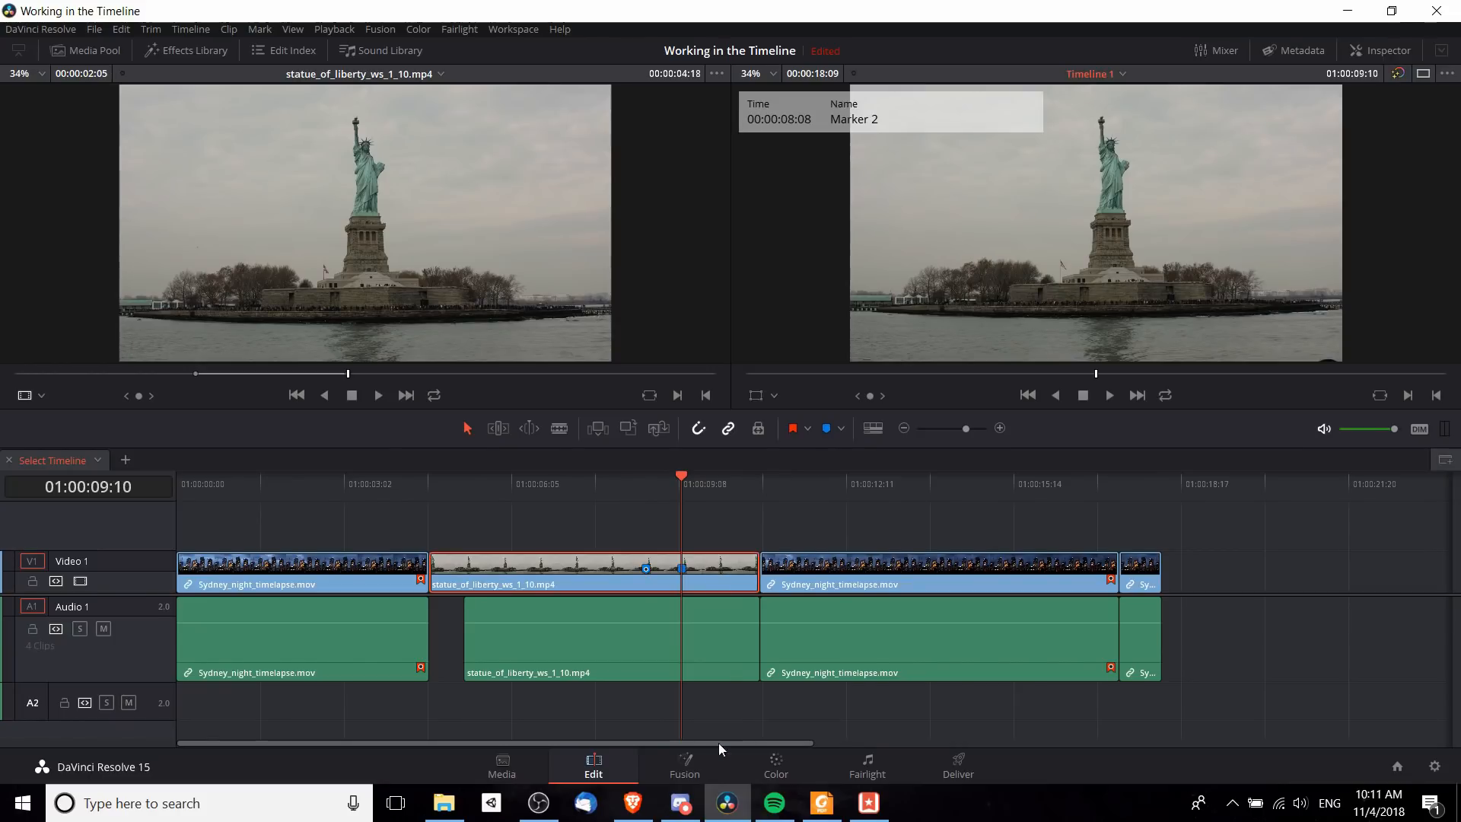
{"action": "double_click", "coordinate": [683, 569]}
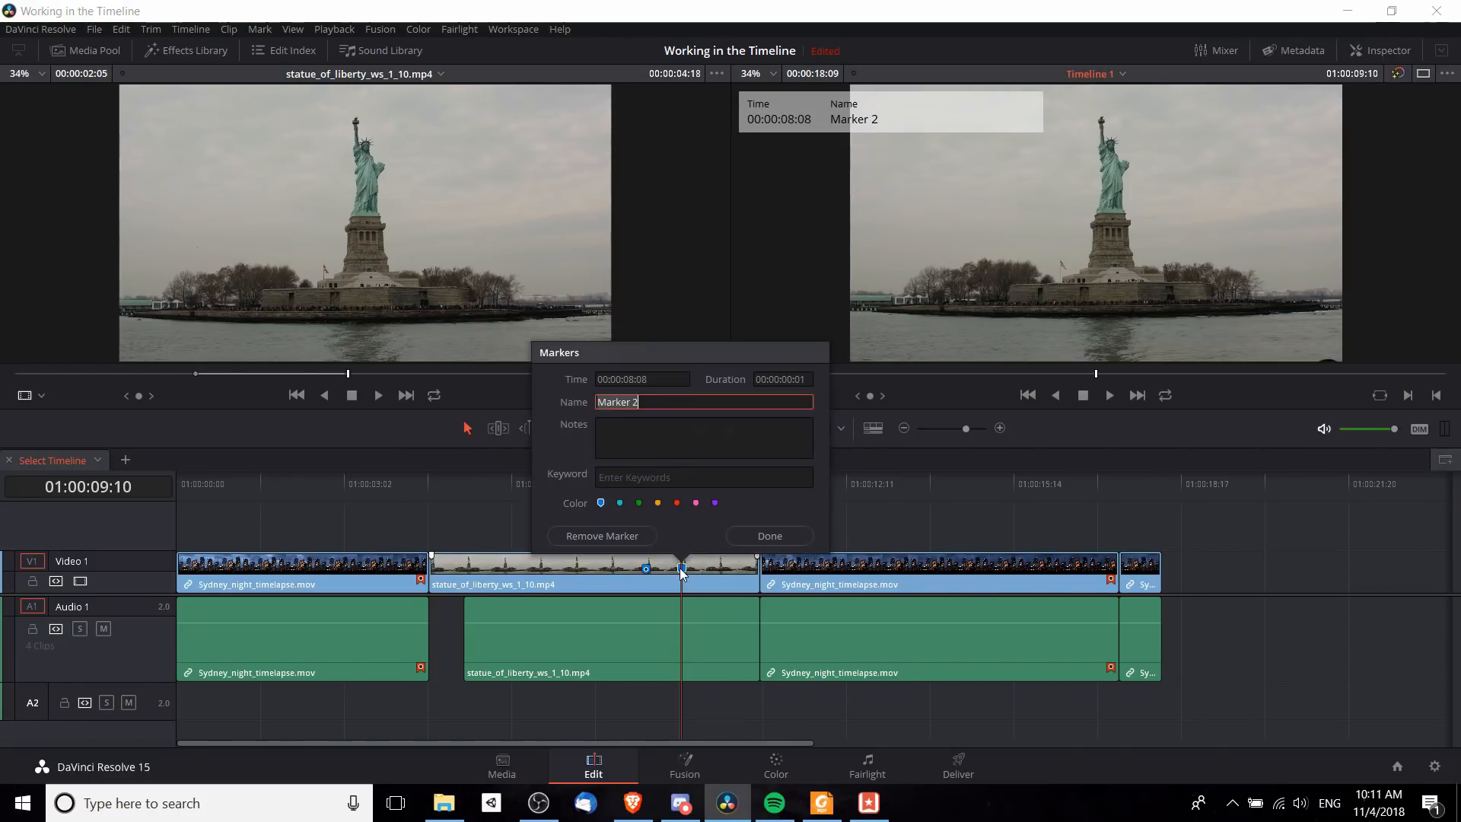
{"action": "left_click", "coordinate": [690, 438]}
{"action": "type", "text": "TransitionDone"}
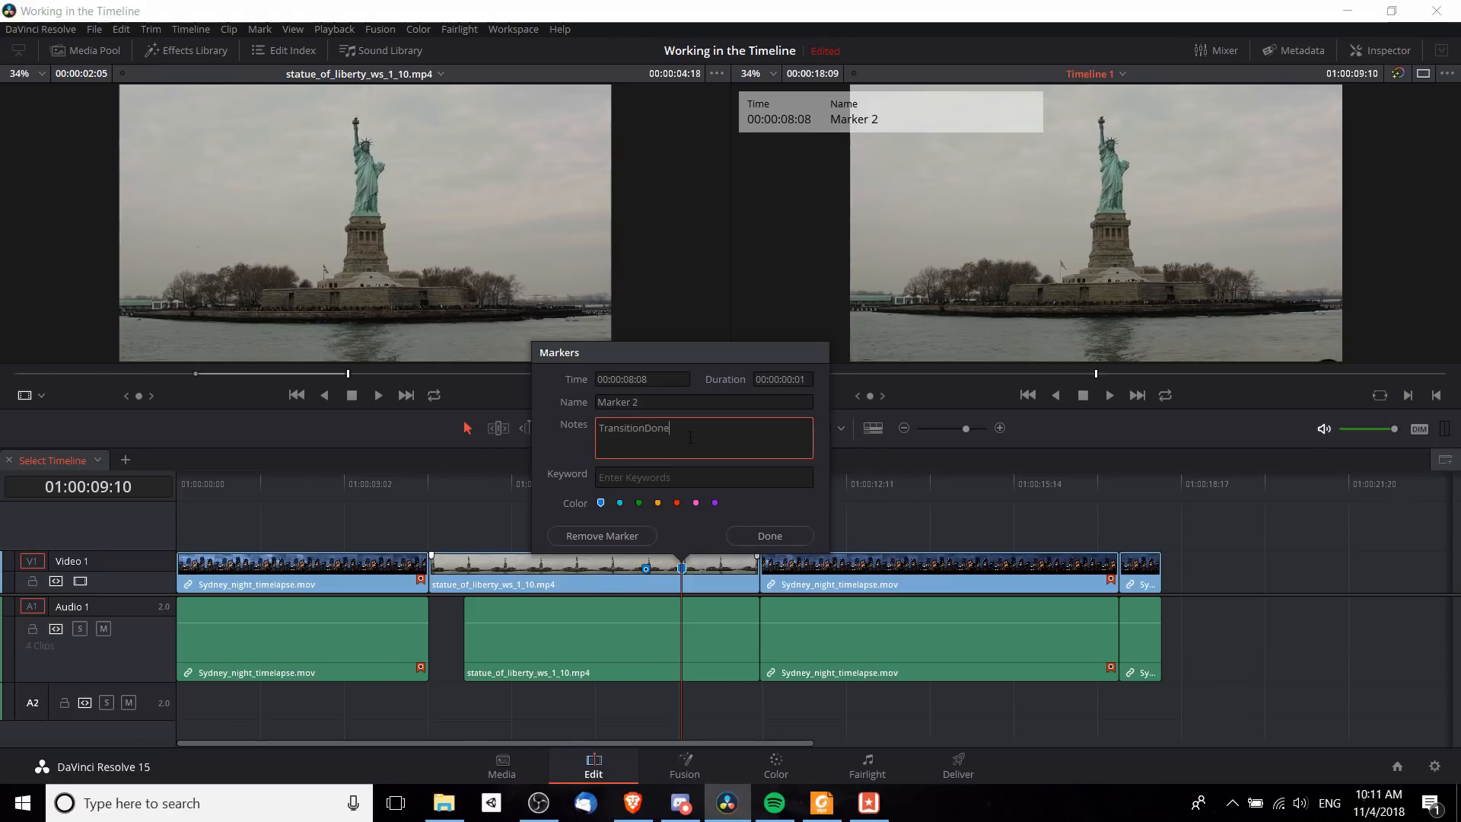
{"action": "left_click", "coordinate": [769, 536]}
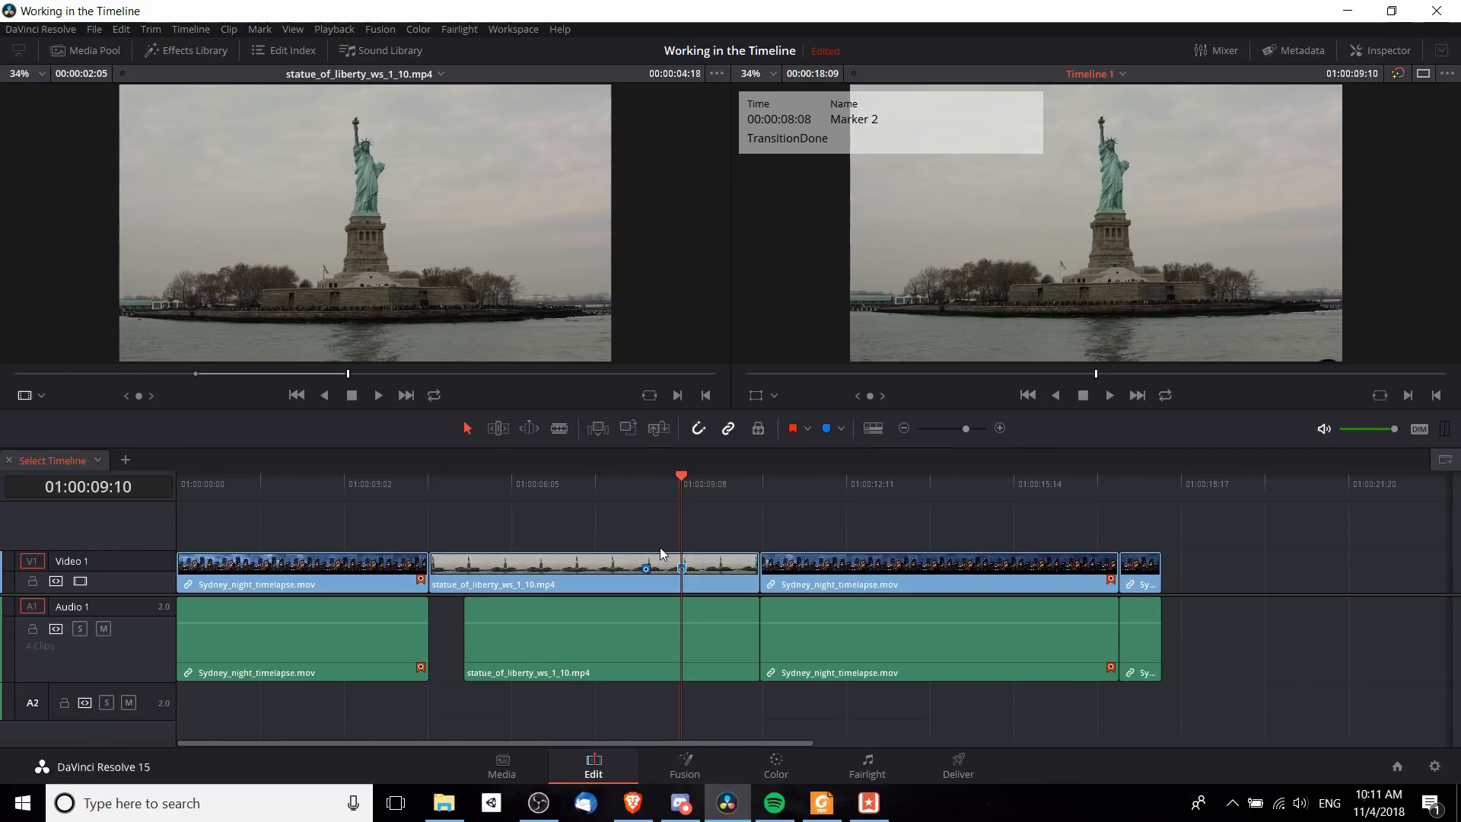
Step: Move the Statue of Liberty video clip past the last Sydney clip, and return it to its place between the Sydney clips
{"action": "left_click", "coordinate": [570, 572]}
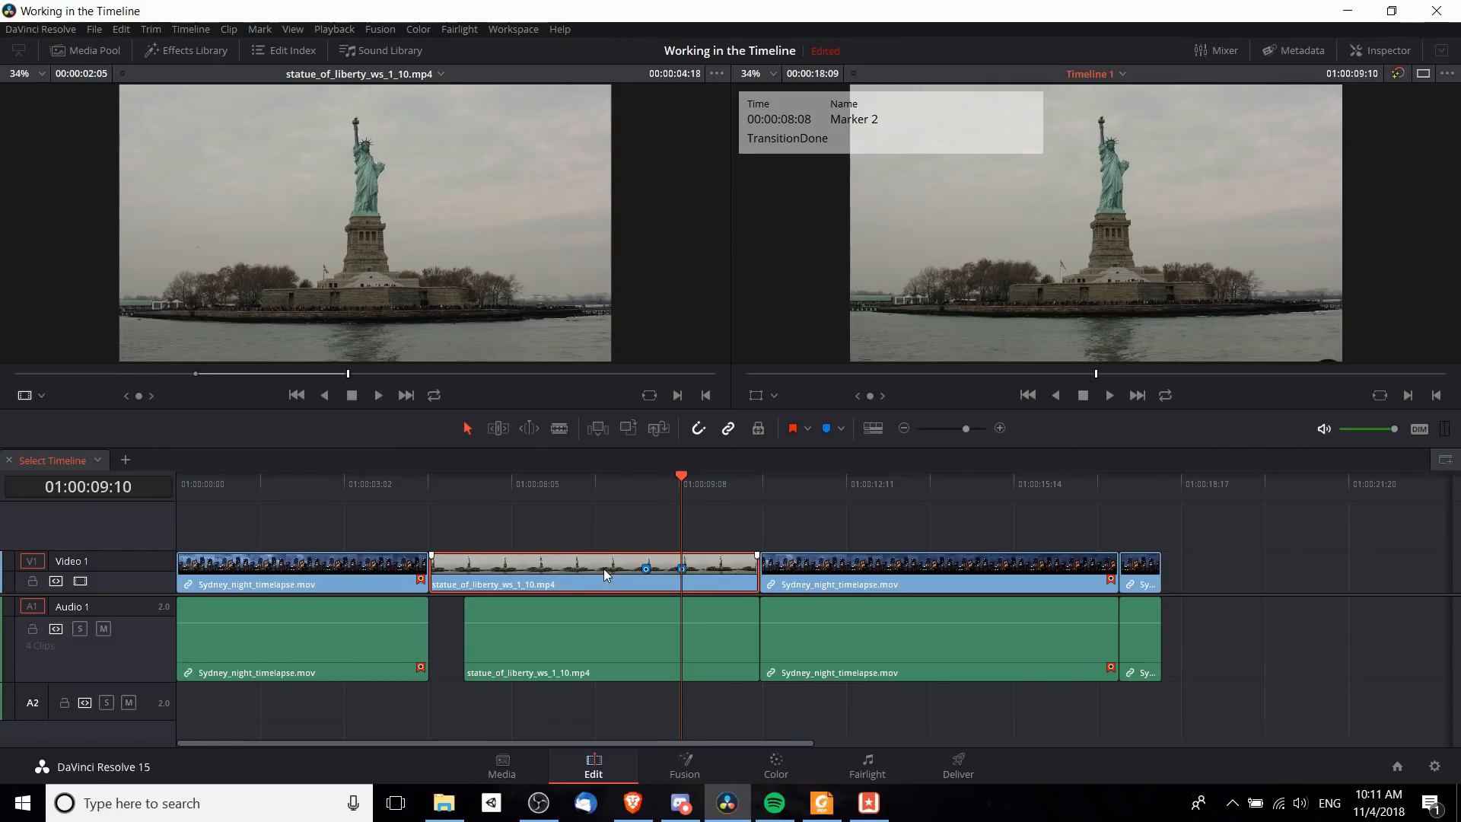
{"action": "left_click_drag", "start_coordinate": [540, 577], "coordinate": [1287, 583]}
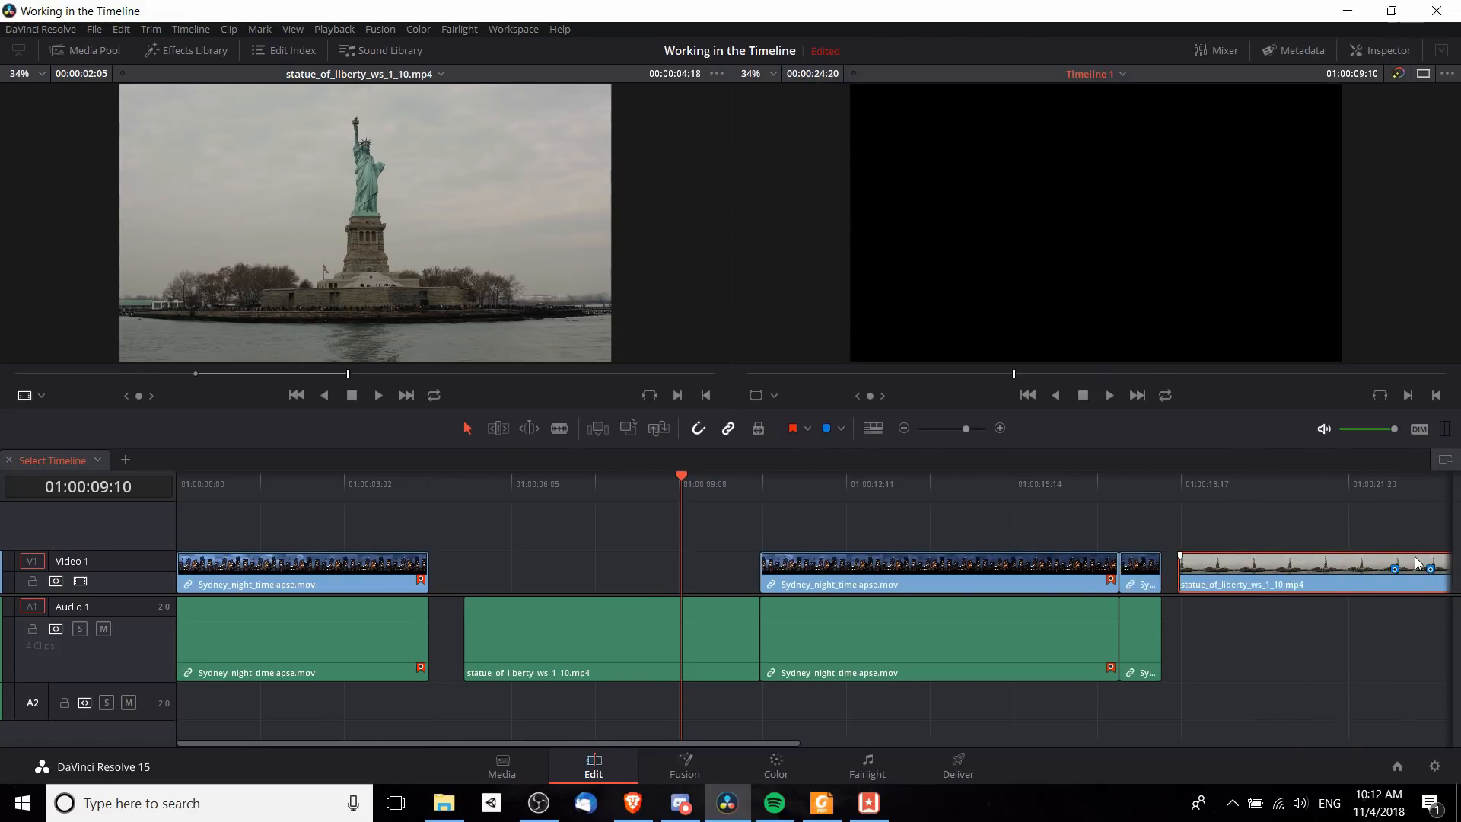
{"action": "left_click_drag", "start_coordinate": [1373, 566], "coordinate": [649, 582]}
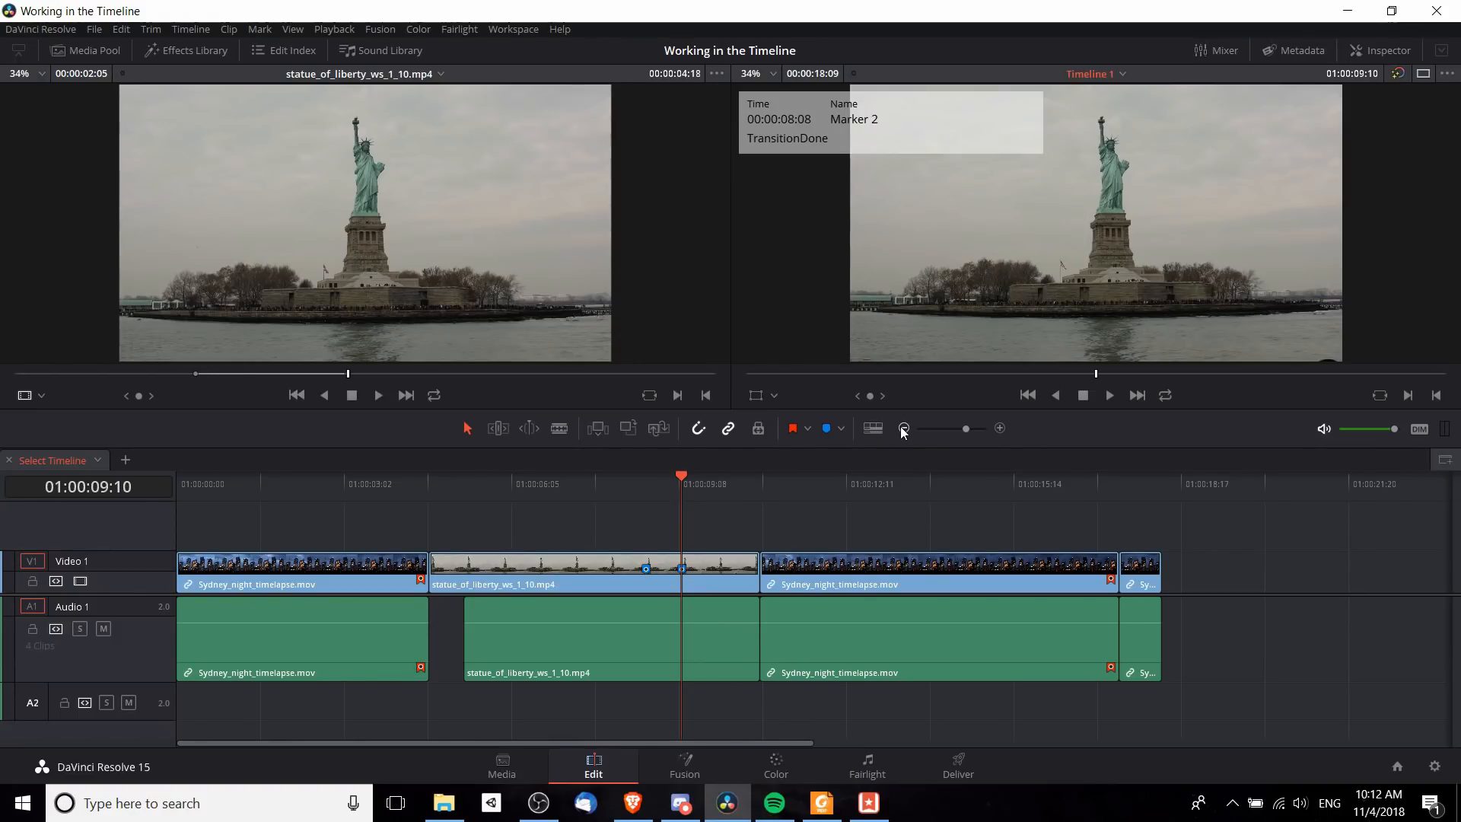
Step: Zoom the timeline far out, and zoom in closely on the Statue of Liberty clip's markers and its cut to the Sydney clip
{"action": "left_click_drag", "start_coordinate": [966, 430], "coordinate": [923, 427]}
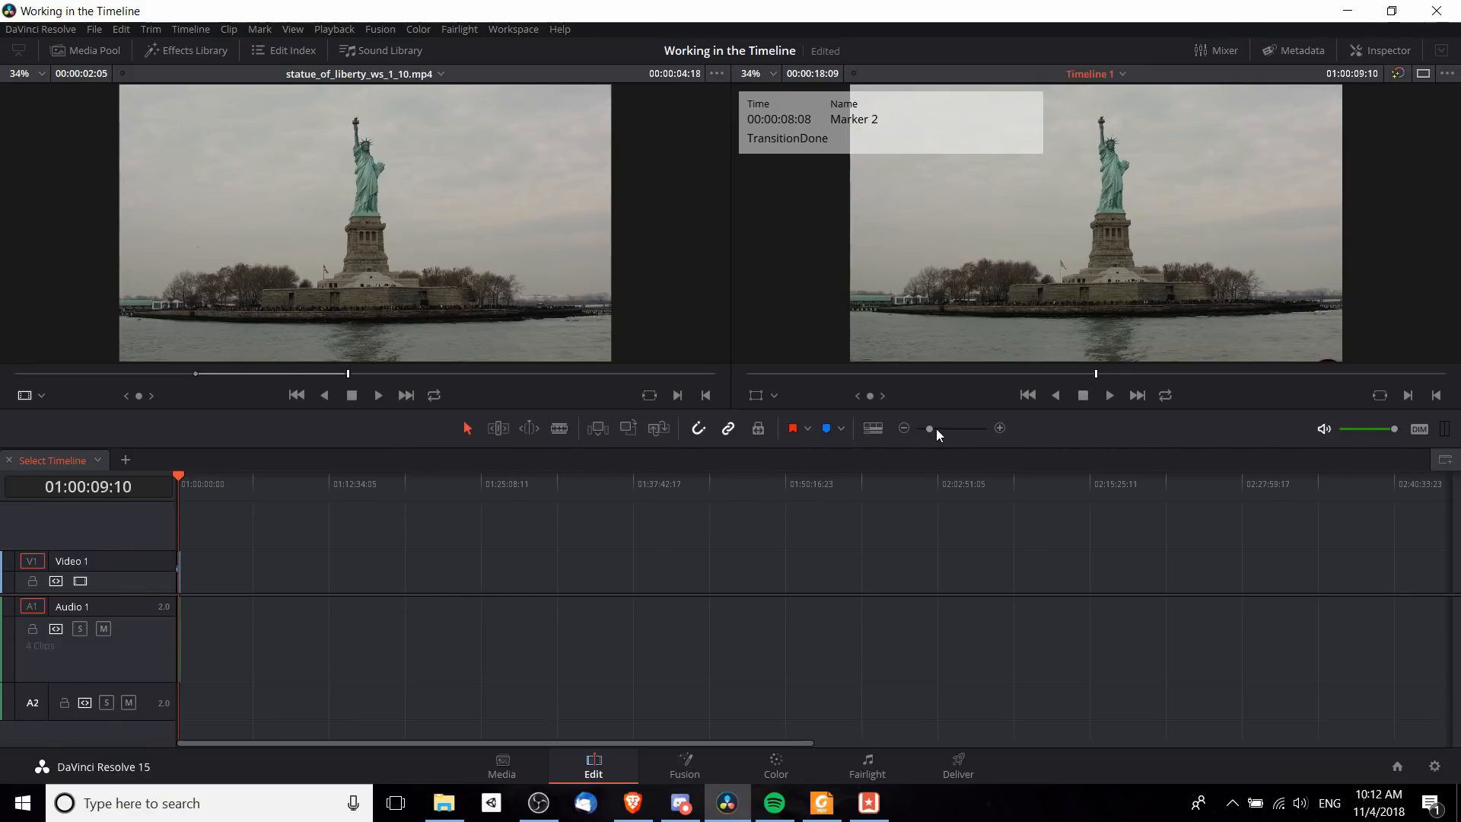
{"action": "left_click_drag", "start_coordinate": [929, 428], "coordinate": [981, 430]}
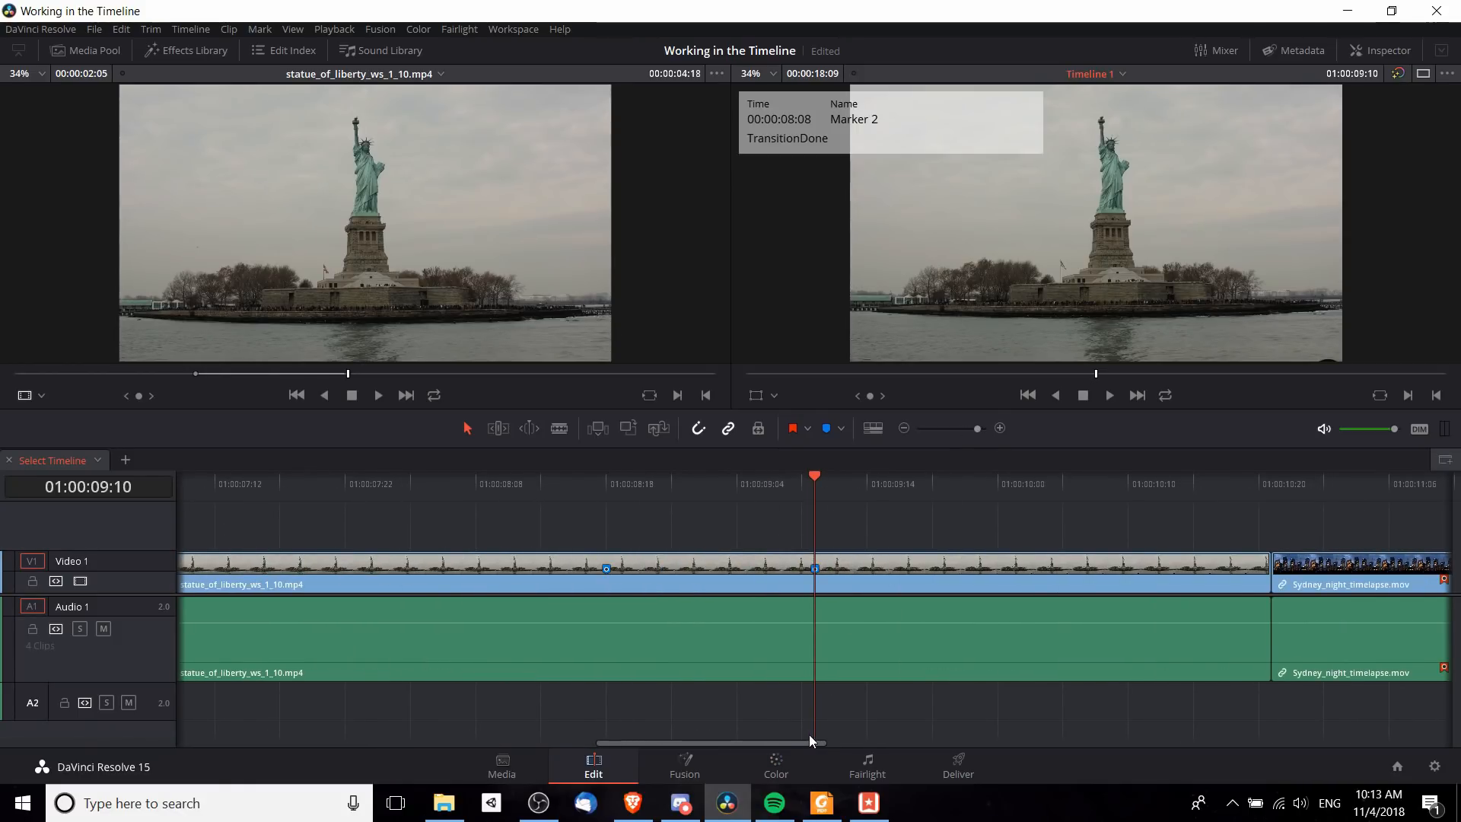
{"action": "left_click_drag", "start_coordinate": [821, 743], "coordinate": [873, 743]}
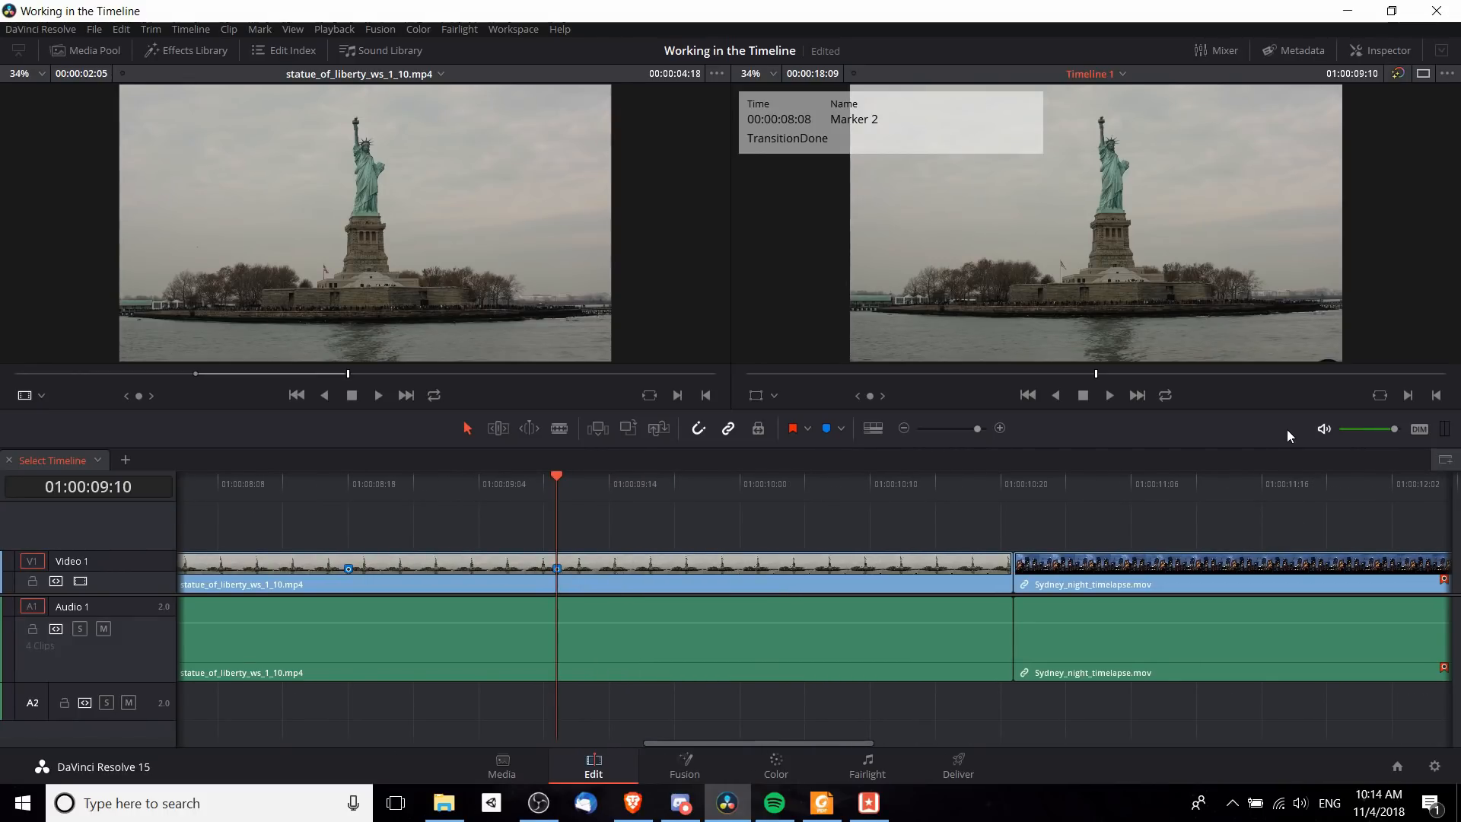
Step: Try raising the monitoring volume, and mute and unmute the audio
{"action": "mouse_move", "coordinate": [1392, 429]}
{"action": "left_mouse_down"}
{"action": "mouse_move", "coordinate": [1351, 432]}
{"action": "mouse_move", "coordinate": [1417, 432]}
{"action": "left_mouse_up"}
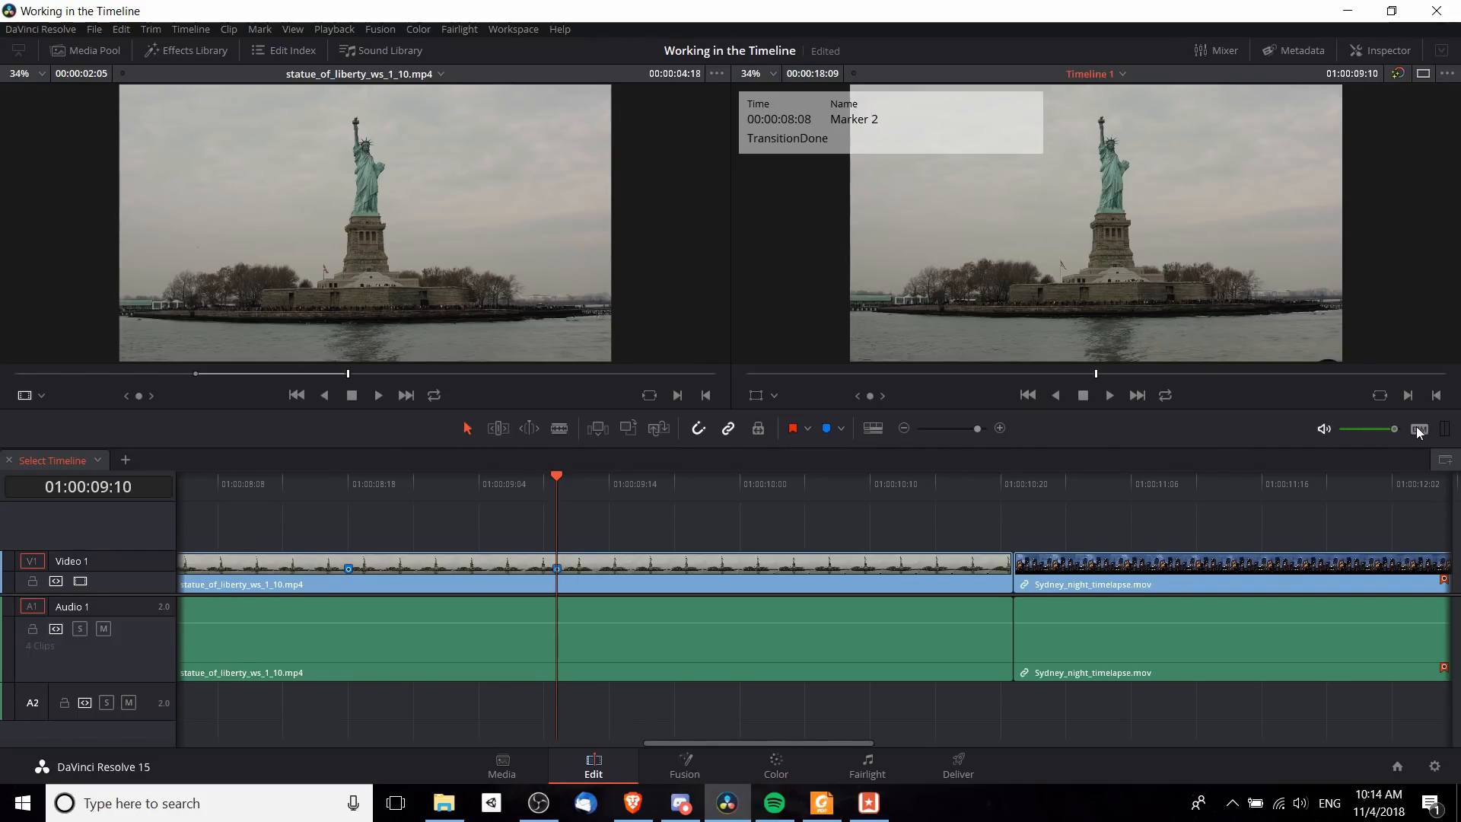
{"action": "left_click", "coordinate": [1323, 428]}
{"action": "left_click", "coordinate": [1323, 430]}
Step: Turn the Stacked Timelines view option off and on again
{"action": "left_click", "coordinate": [878, 441]}
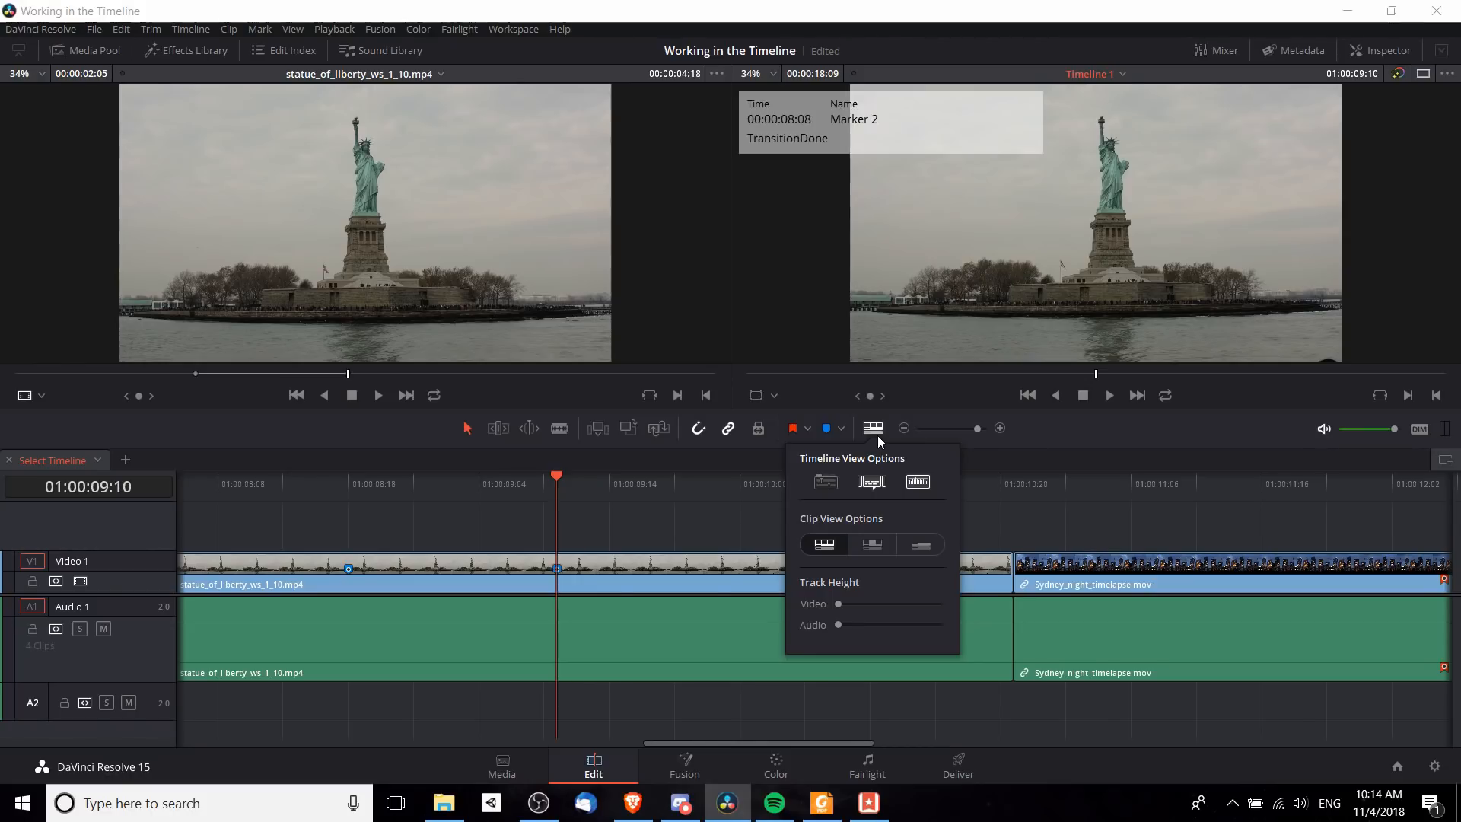
{"action": "left_click", "coordinate": [824, 486]}
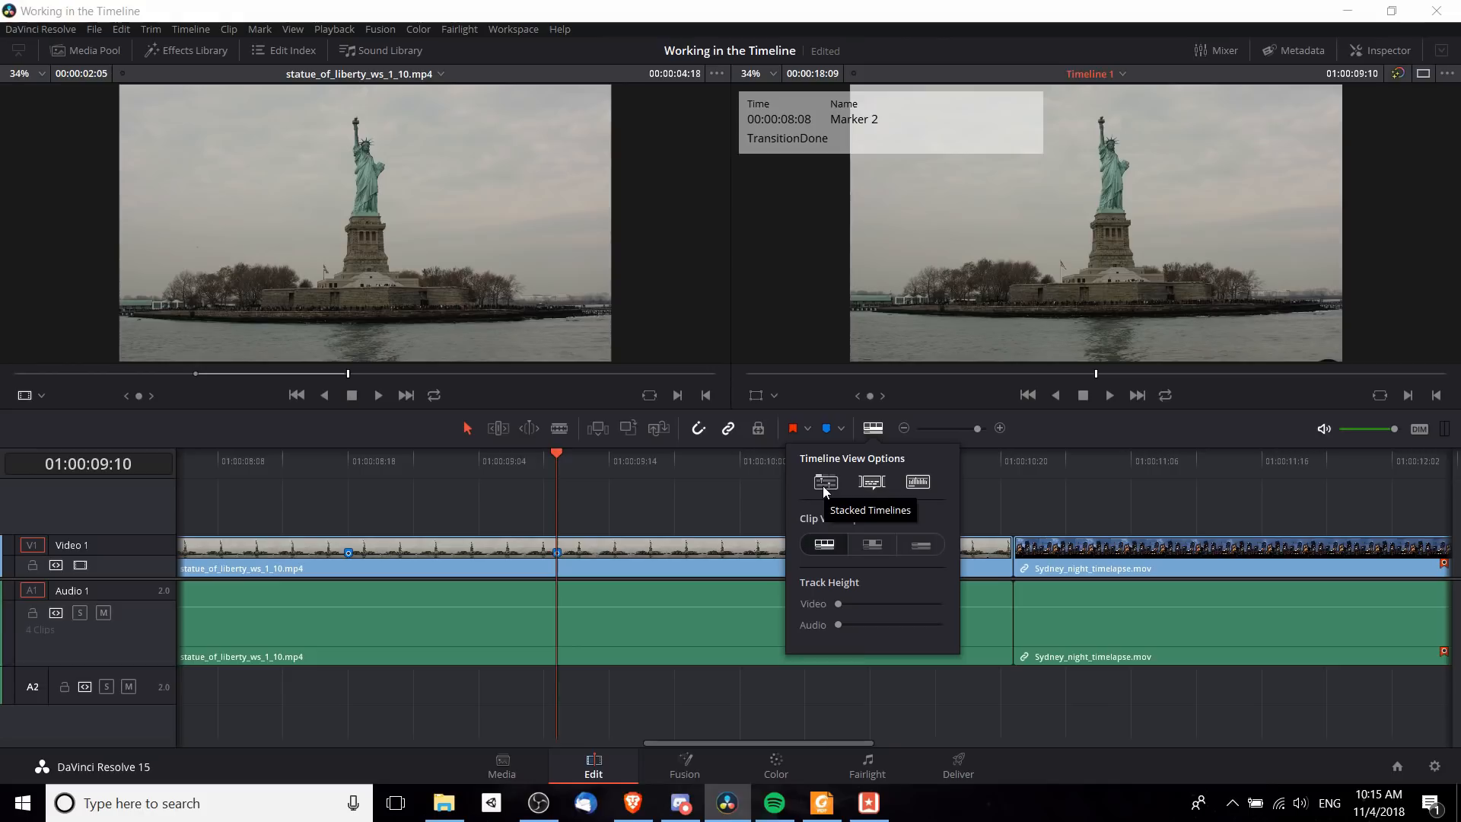
{"action": "left_click", "coordinate": [824, 487]}
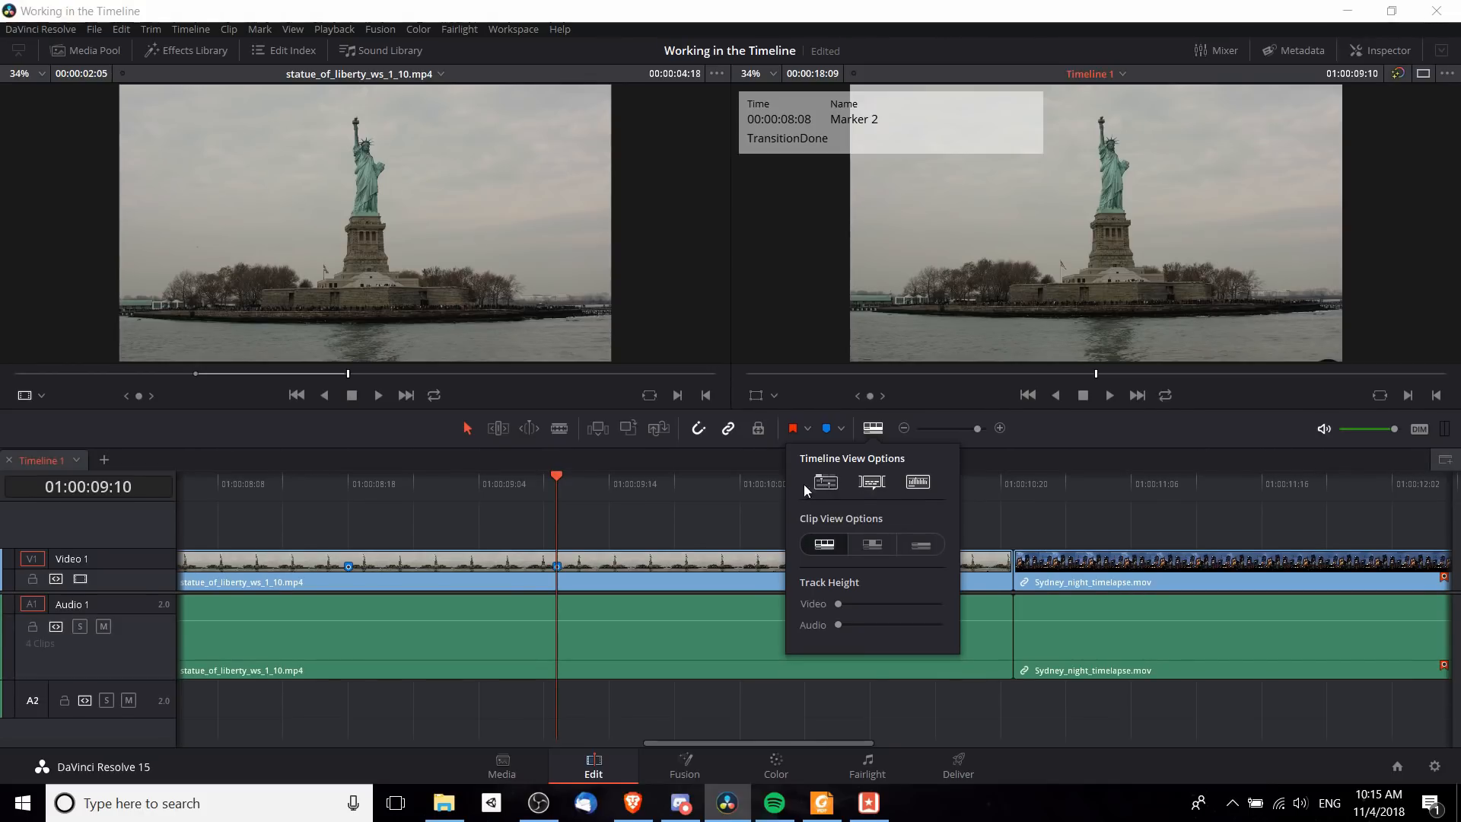
Step: Create an empty timeline named Timeline 2 in a new timeline tab, and hide the Media Pool
{"action": "left_click", "coordinate": [104, 461]}
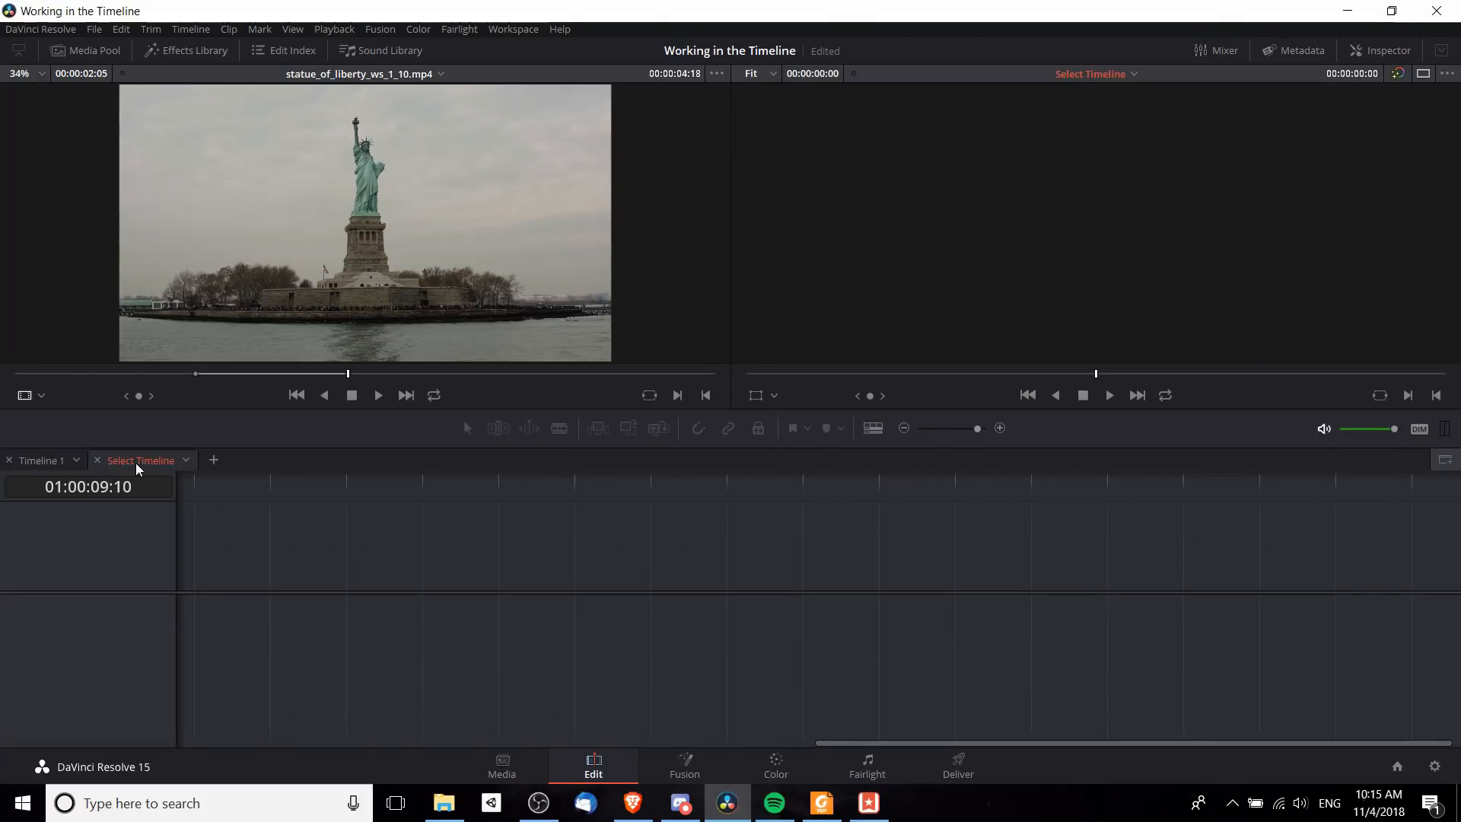
{"action": "left_click", "coordinate": [91, 30]}
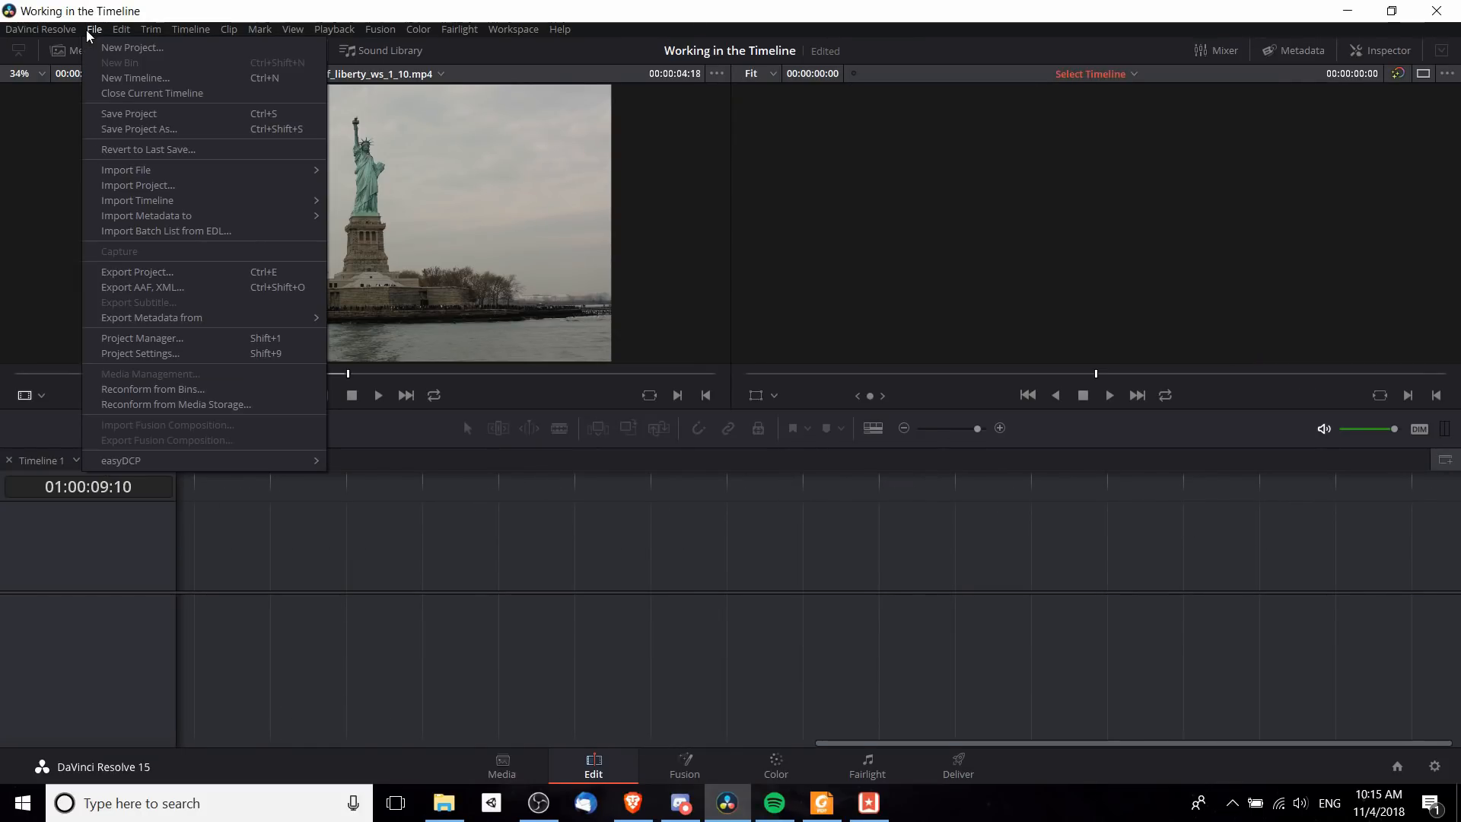
{"action": "left_click", "coordinate": [107, 76]}
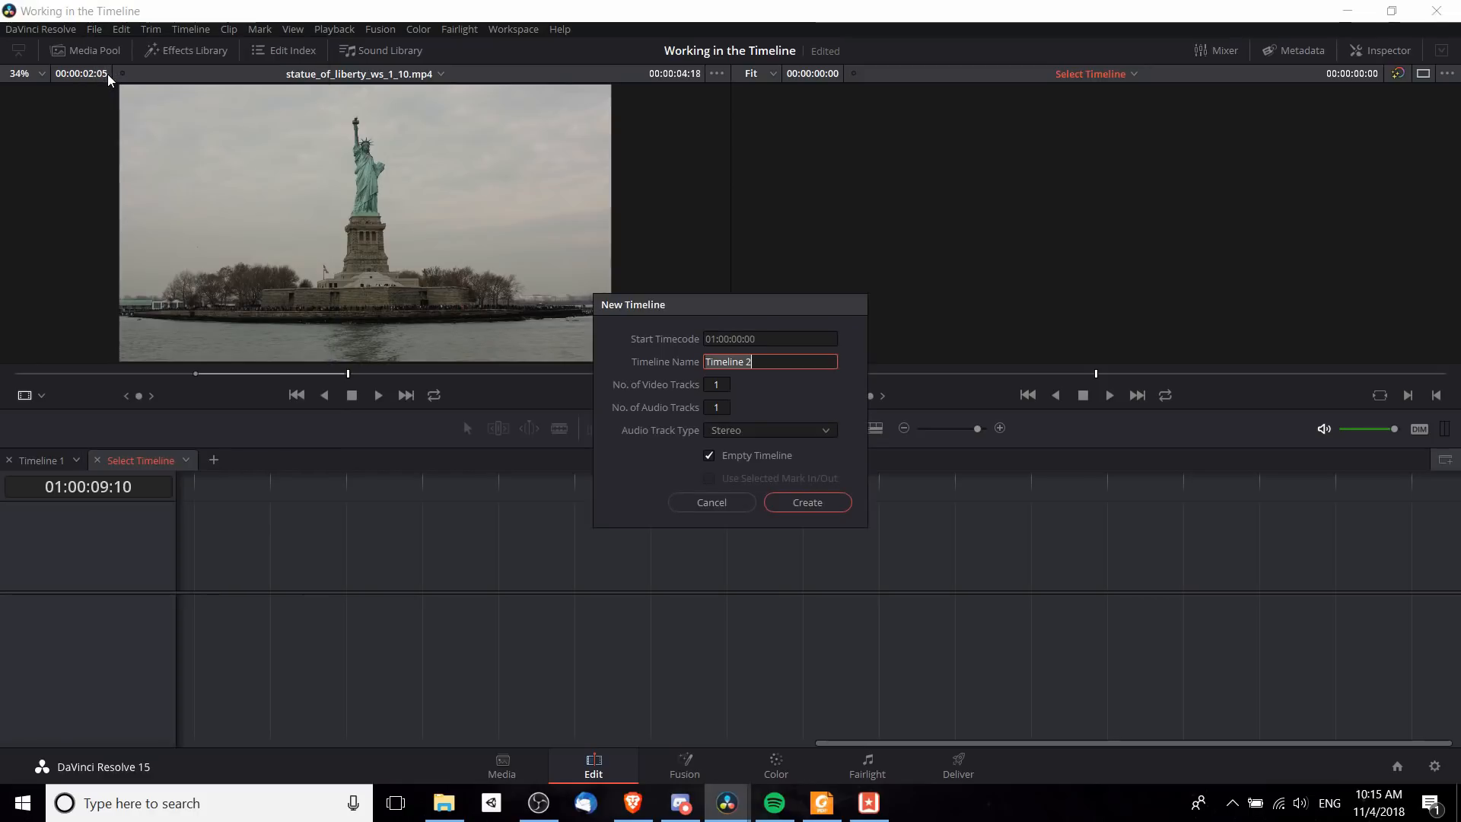
{"action": "left_click", "coordinate": [833, 508]}
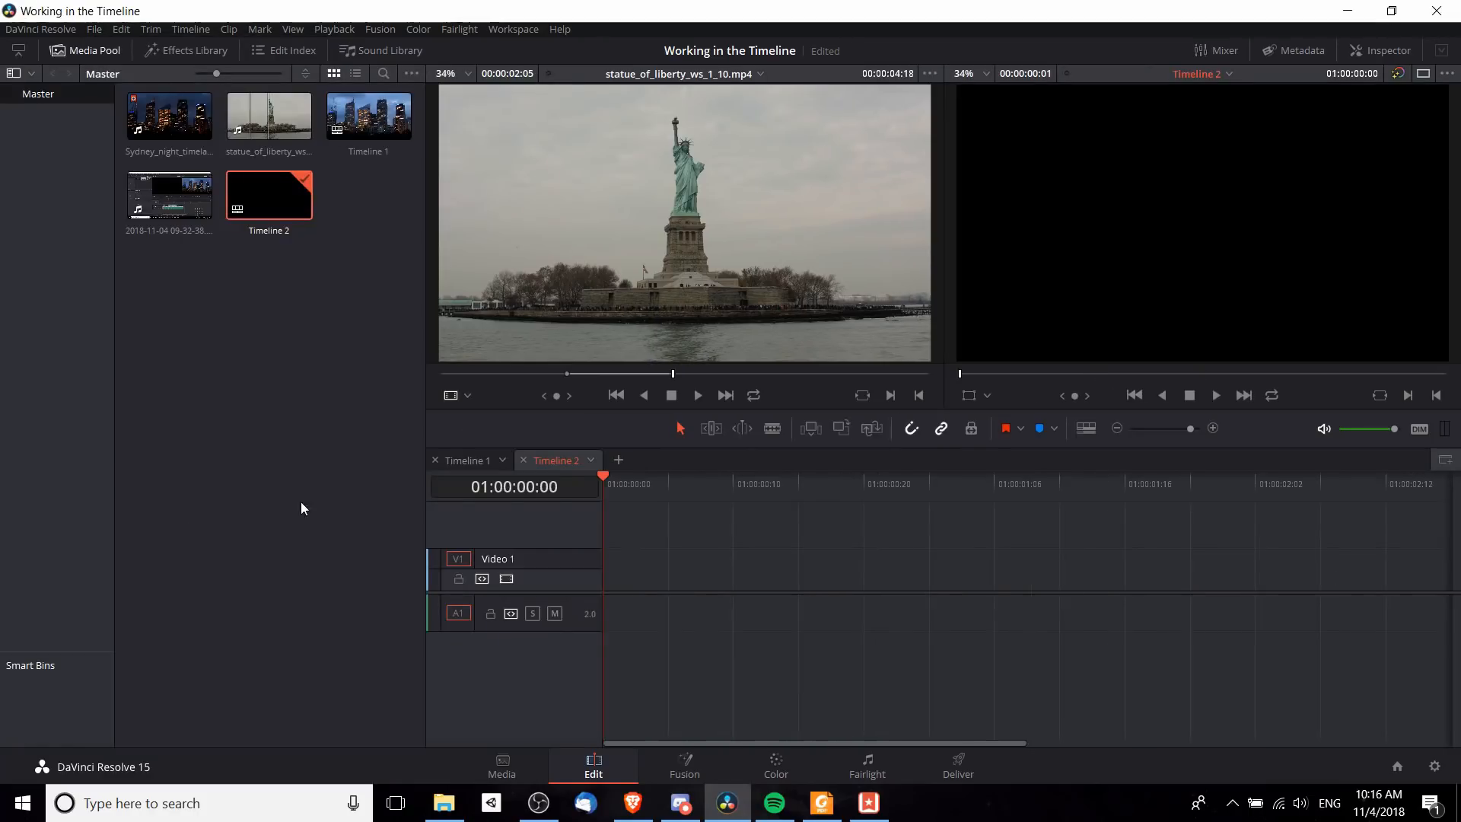
{"action": "left_click", "coordinate": [61, 50]}
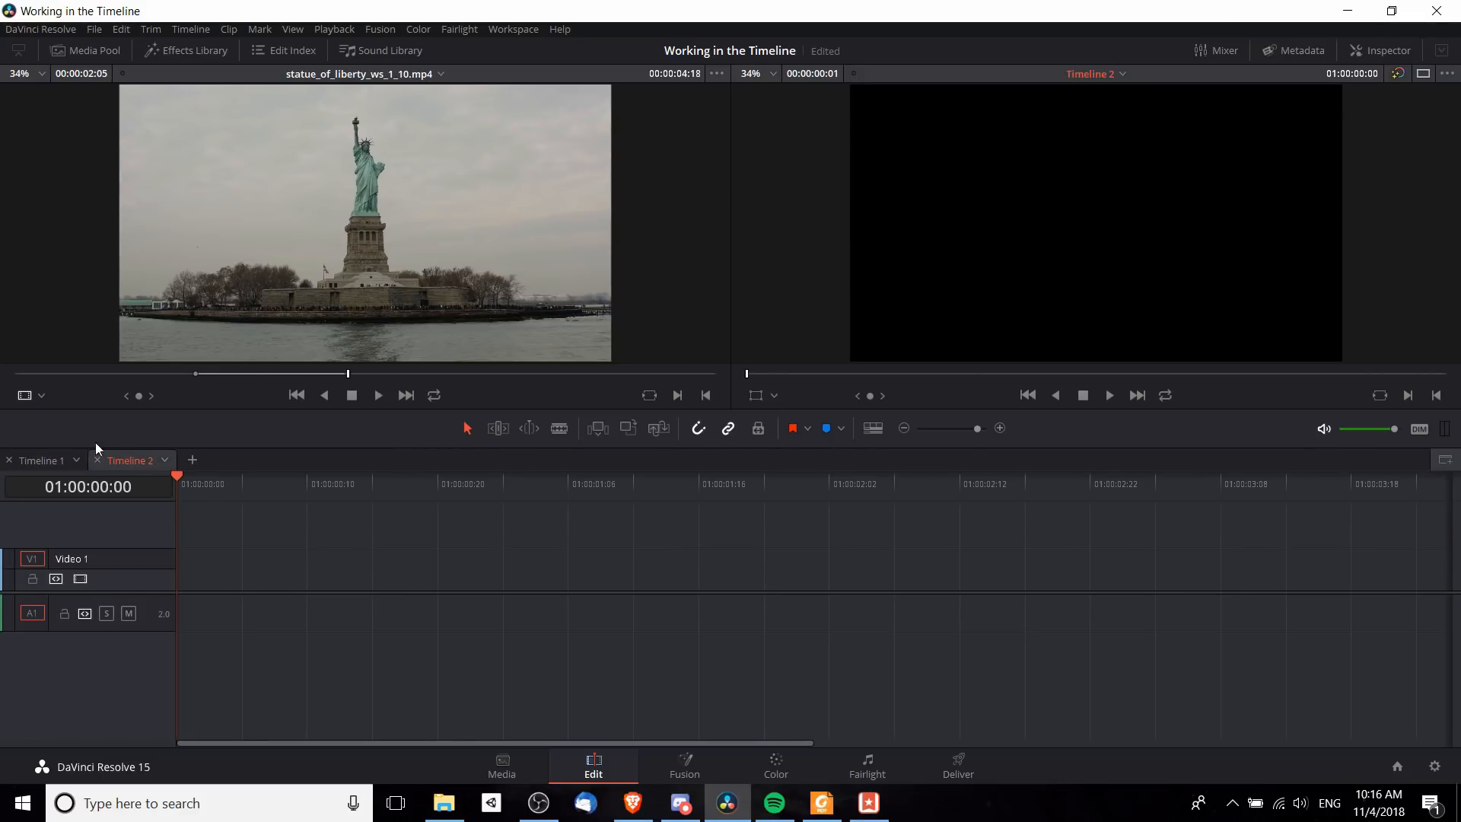
Step: Turn off Stacked Timelines, and switch the timeline viewer to Timeline 1
{"action": "left_click", "coordinate": [875, 432]}
{"action": "left_click", "coordinate": [827, 483]}
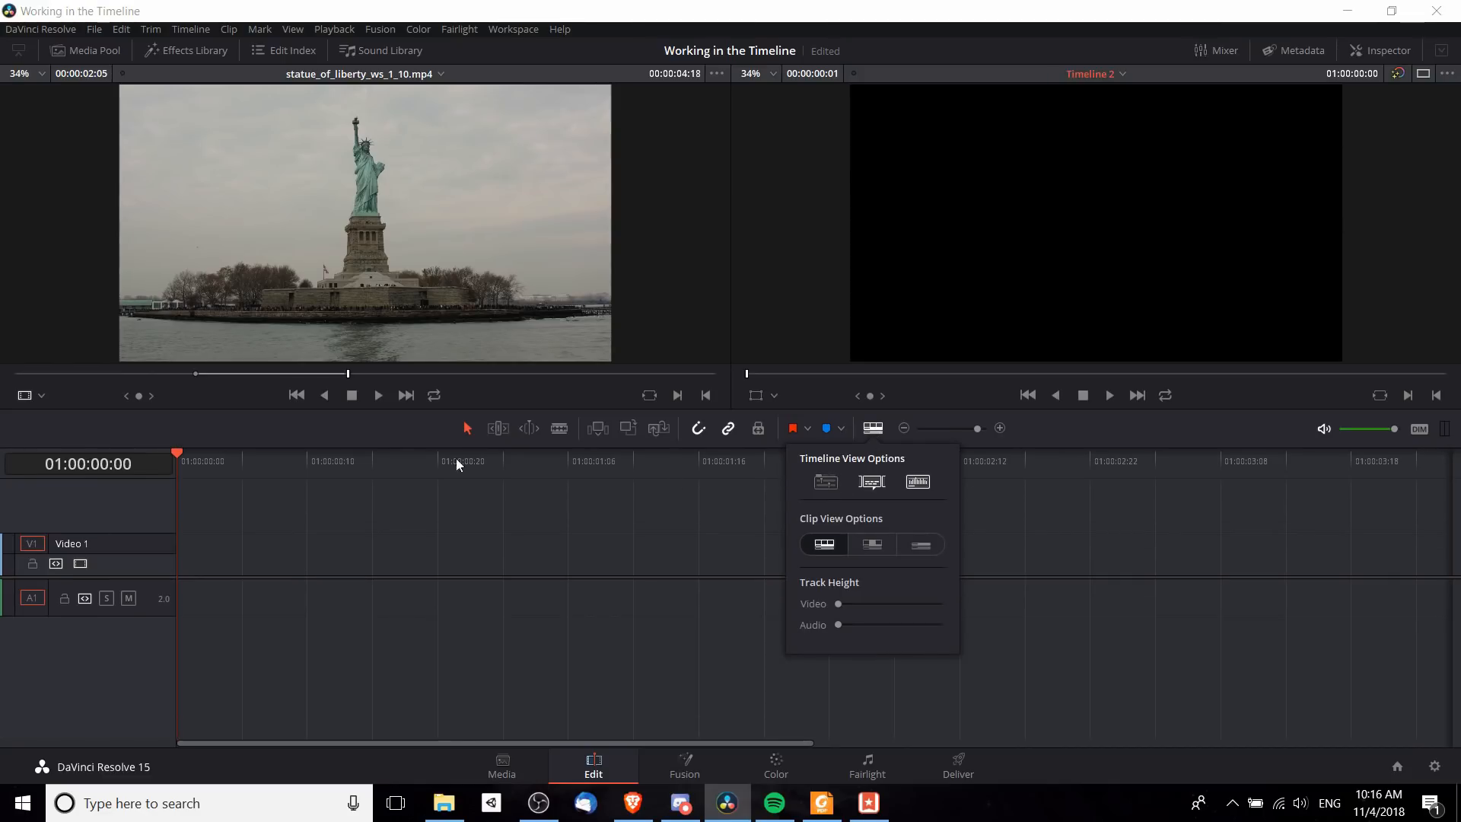
{"action": "left_click", "coordinate": [275, 435]}
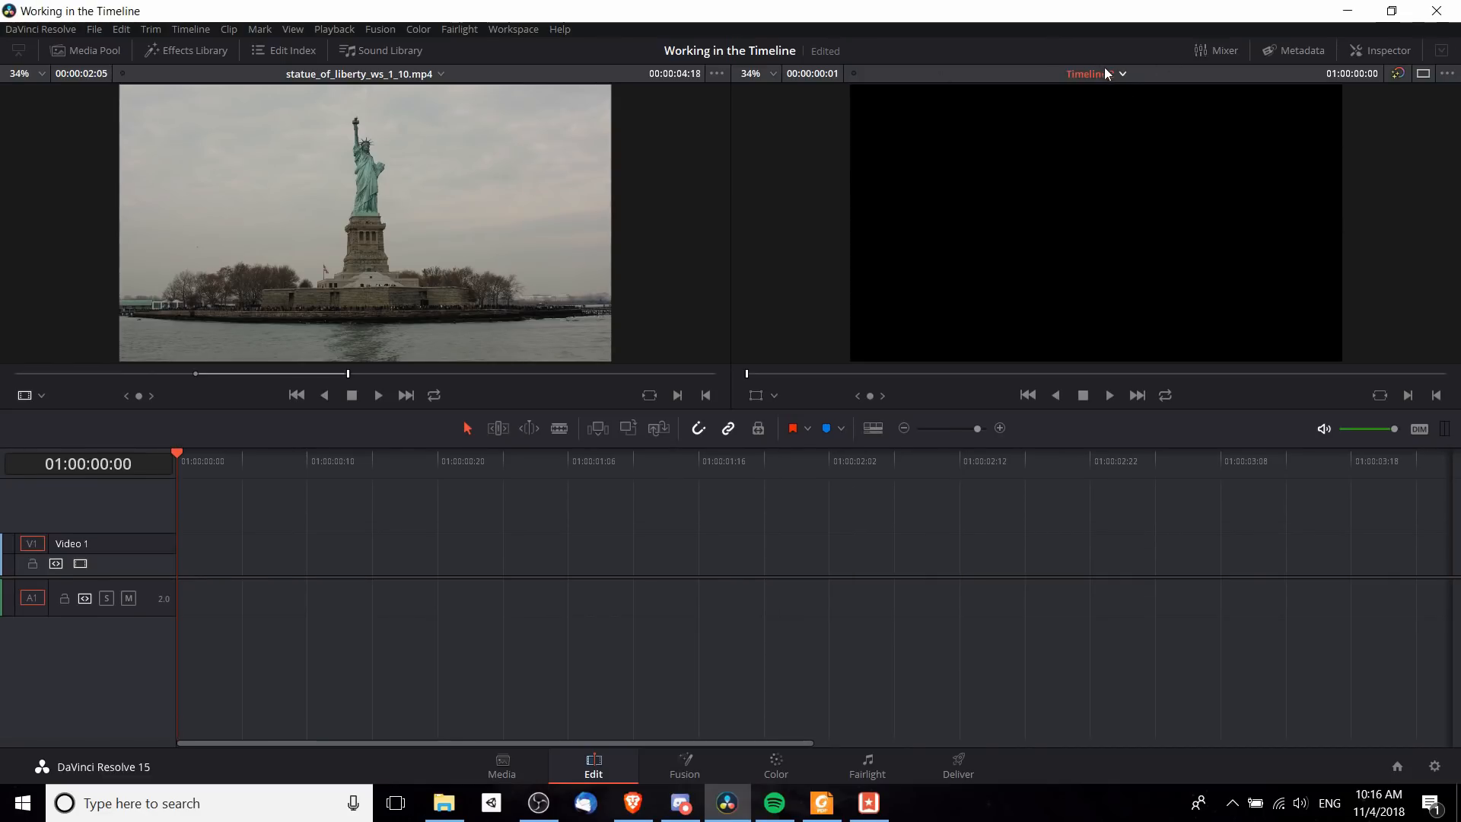
{"action": "left_click", "coordinate": [1123, 75]}
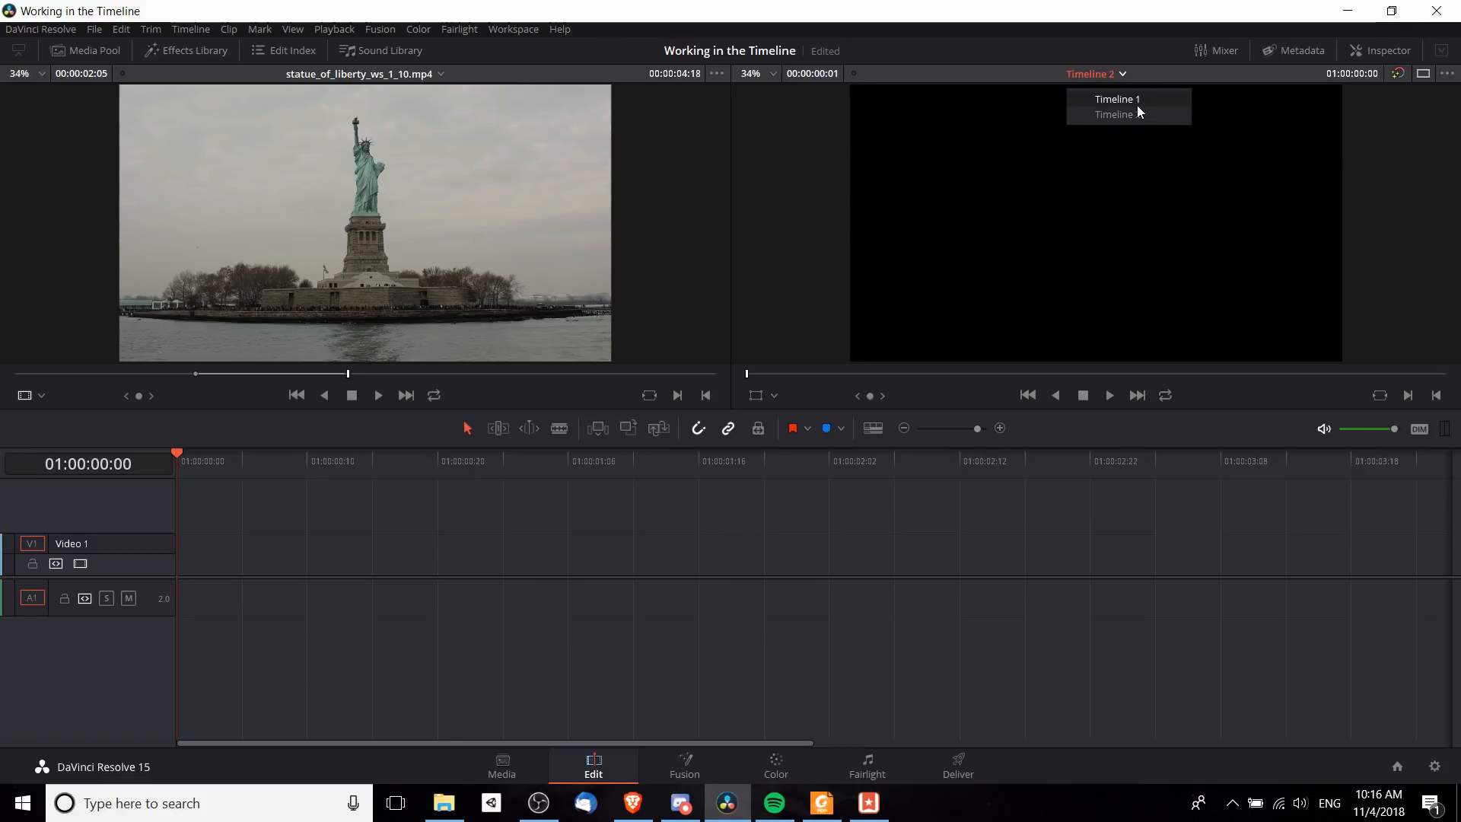
{"action": "left_click", "coordinate": [1137, 103]}
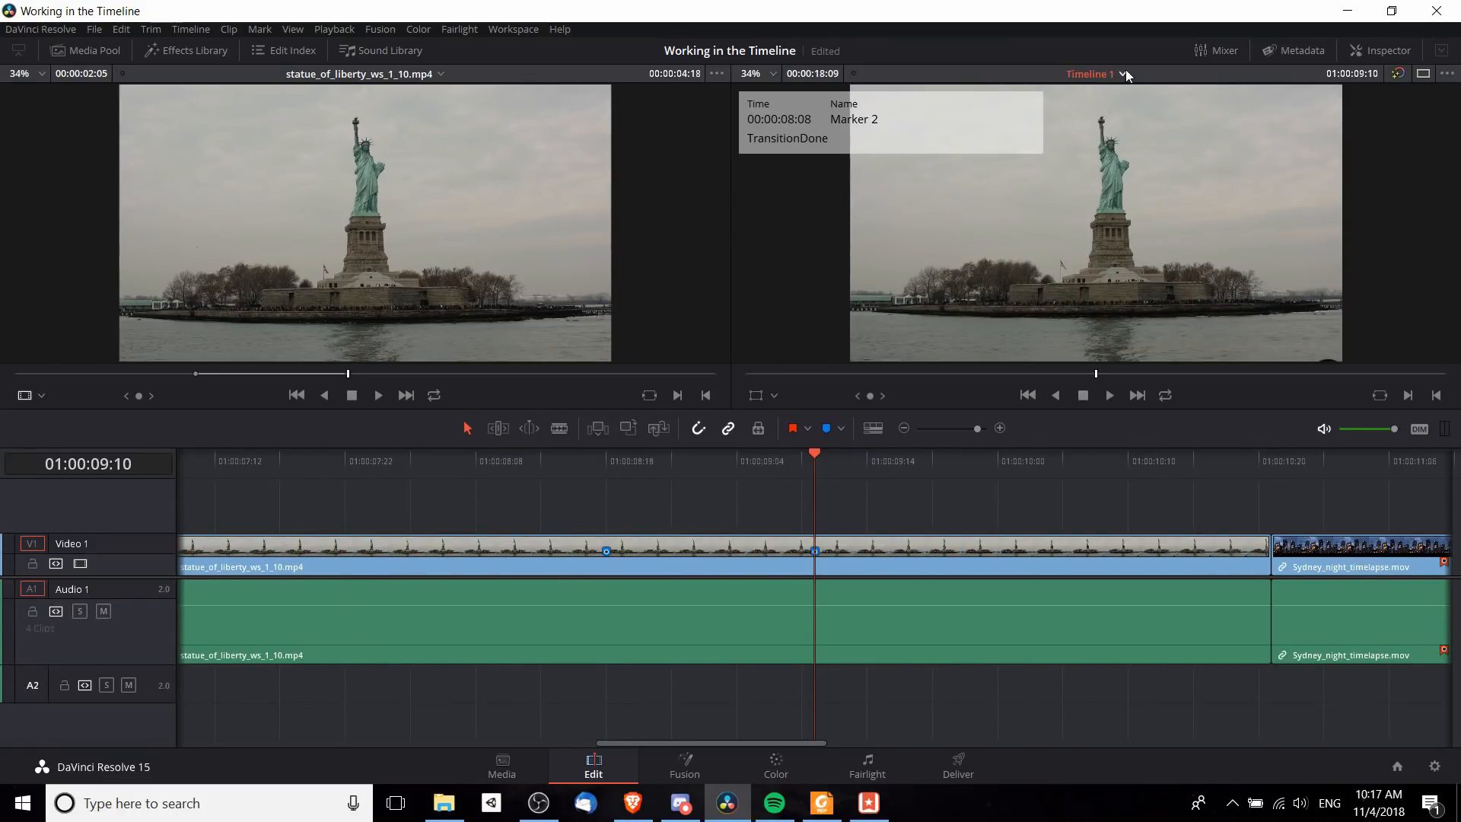
Step: Toggle the subtitle tracks view option twice, and choose the filmstrip clip view
{"action": "left_click", "coordinate": [873, 427]}
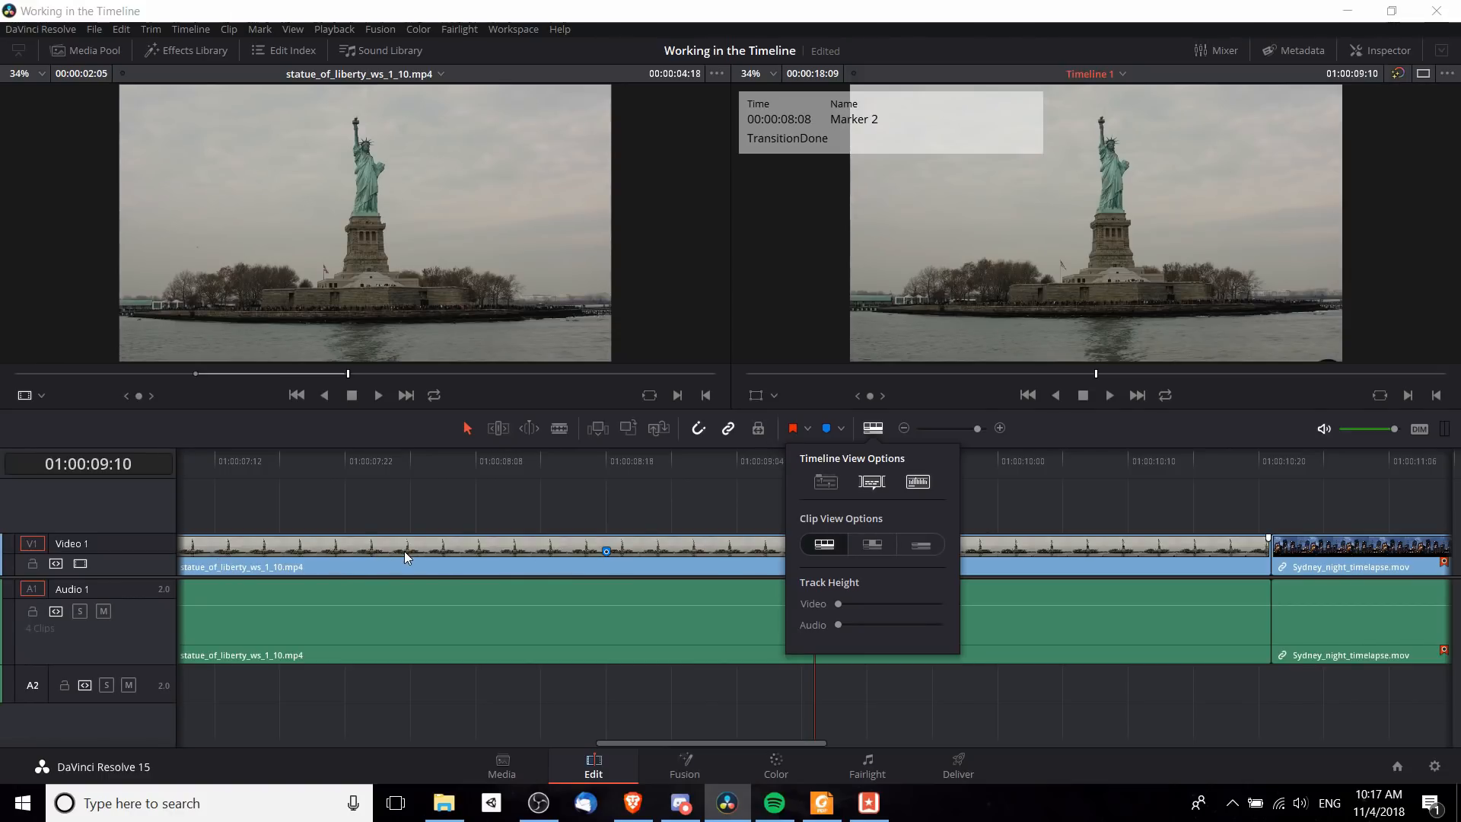
{"action": "left_click", "coordinate": [882, 485]}
{"action": "left_click", "coordinate": [881, 483]}
{"action": "left_click", "coordinate": [839, 543]}
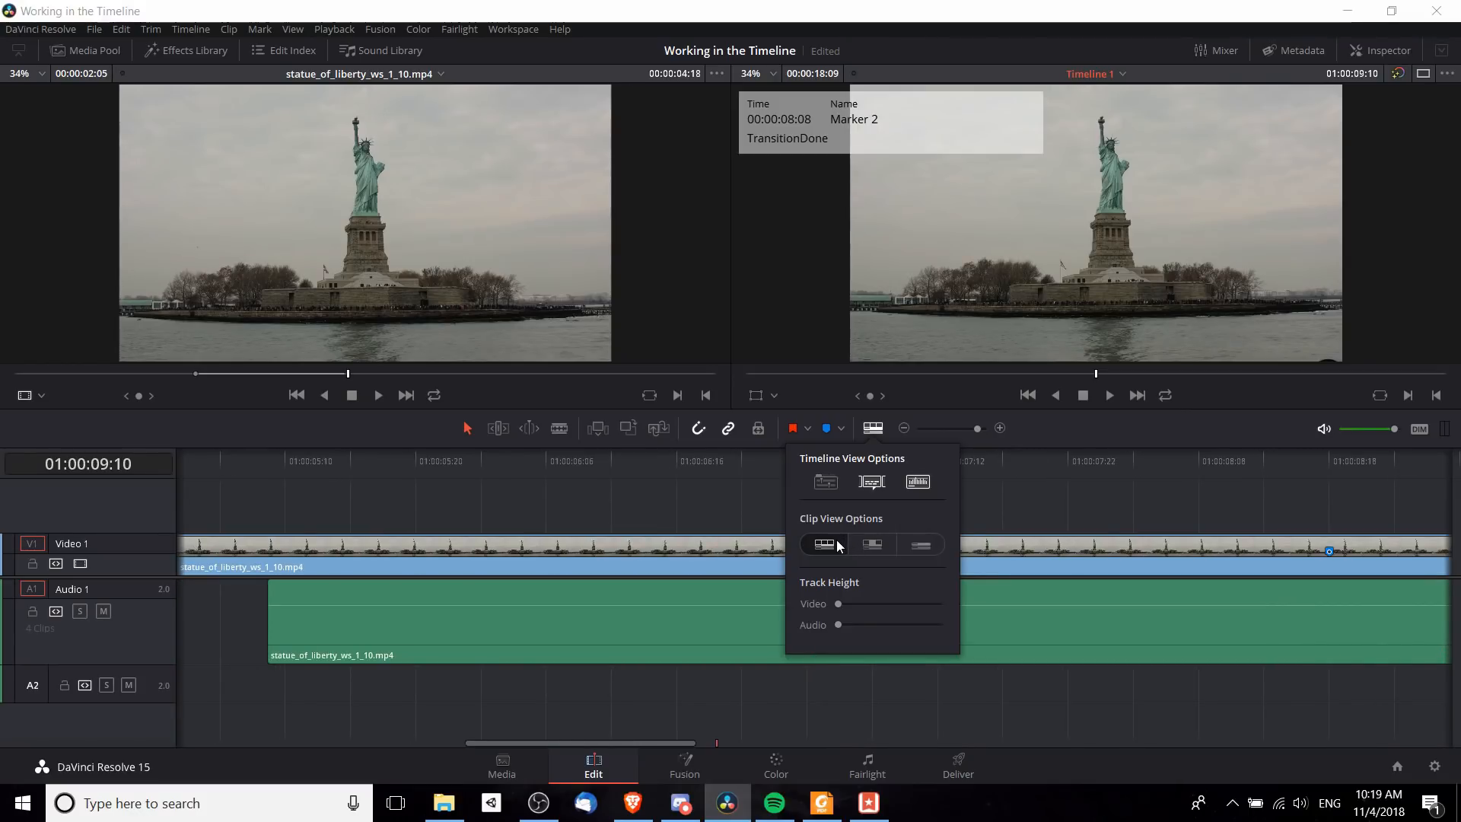
{"action": "left_click", "coordinate": [578, 500]}
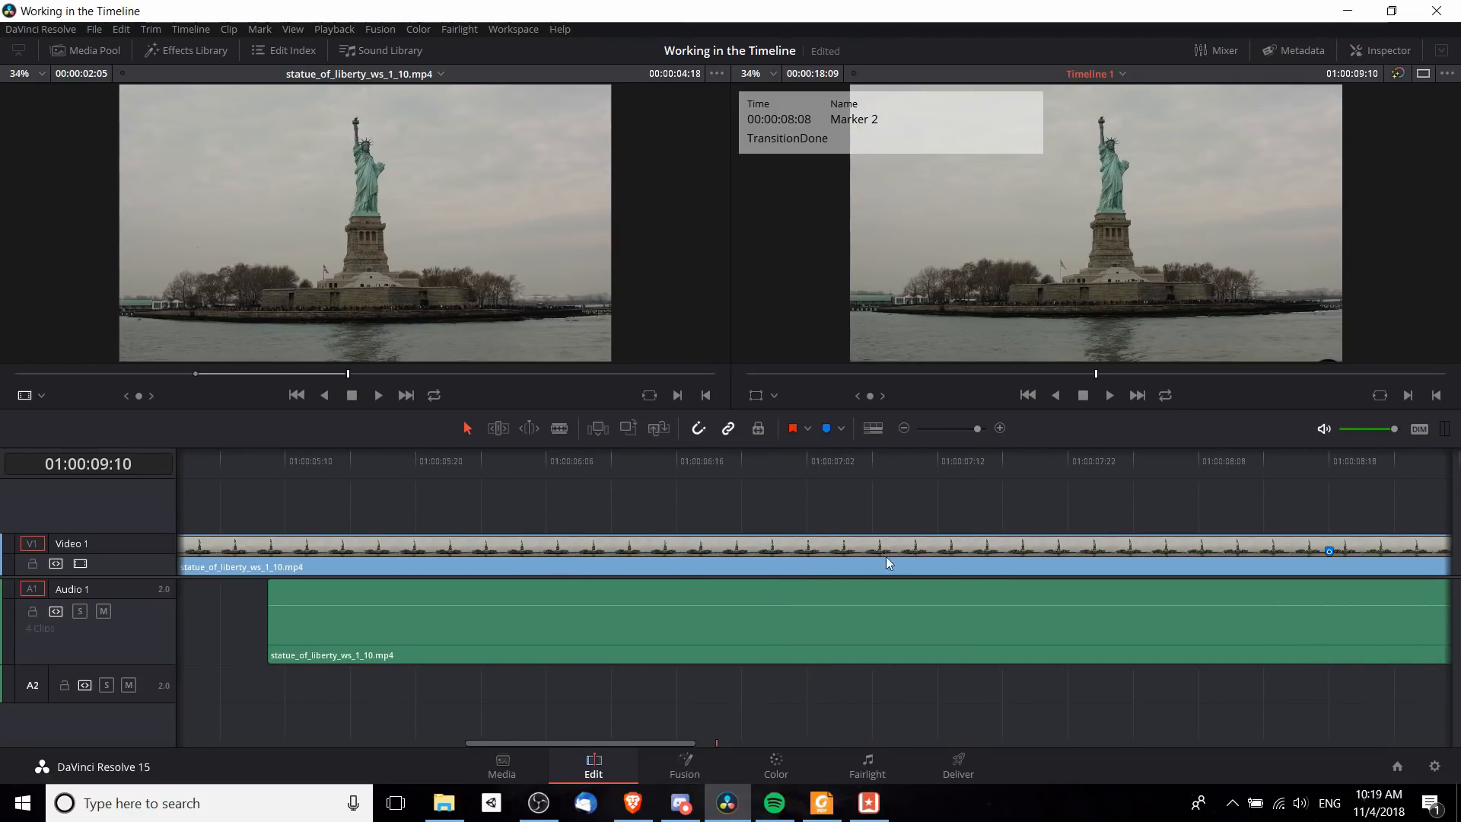
Step: Examine the filmstrip thumbnails along the Statue of Liberty clip at wide and close zoom, with the playhead at 01:00:07:11
{"action": "left_click_drag", "start_coordinate": [685, 743], "coordinate": [748, 745]}
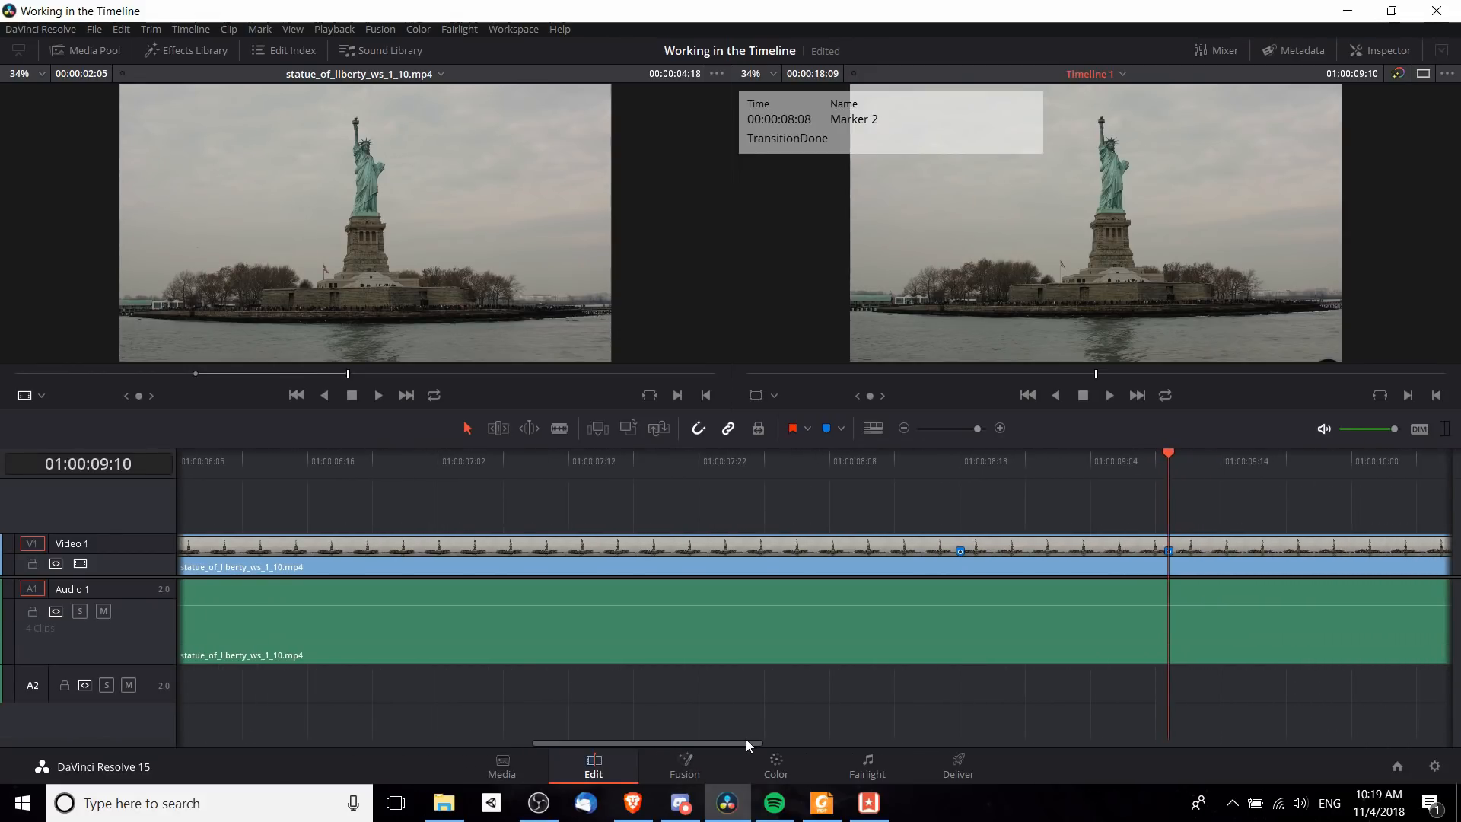
{"action": "left_click", "coordinate": [960, 428]}
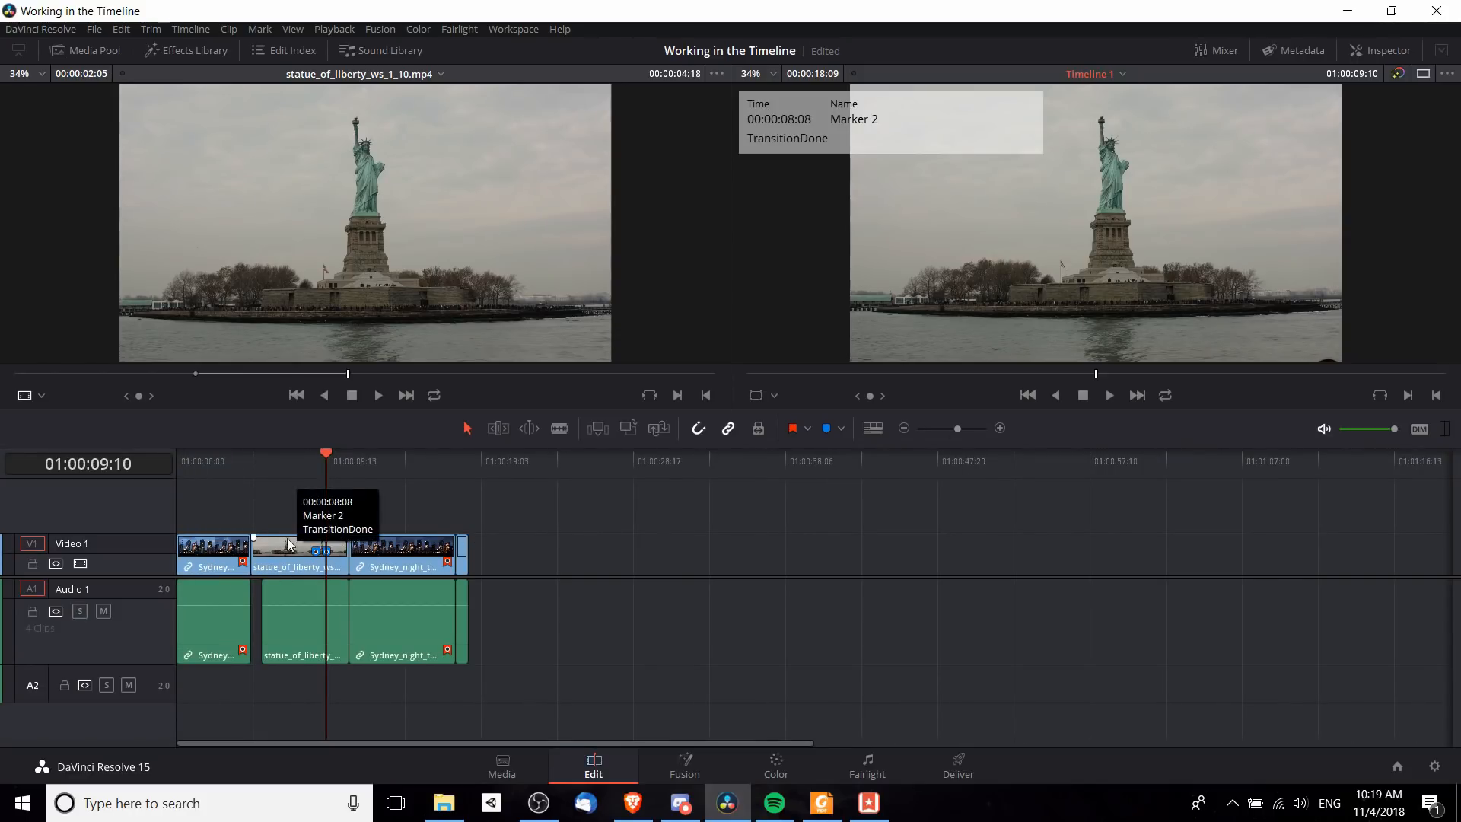
{"action": "left_click_drag", "start_coordinate": [957, 428], "coordinate": [979, 430]}
{"action": "left_click_drag", "start_coordinate": [755, 743], "coordinate": [721, 737]}
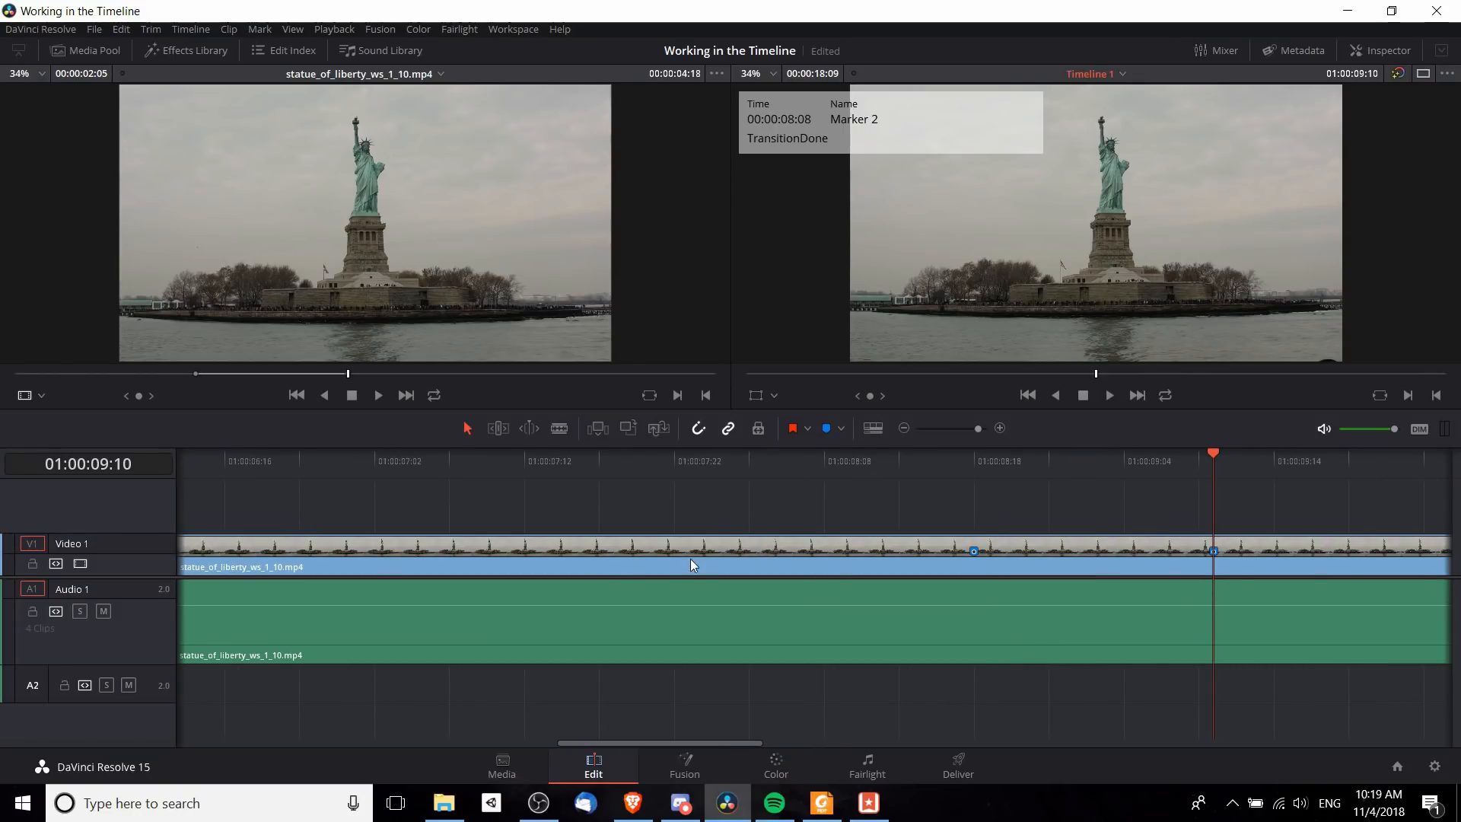
{"action": "left_click", "coordinate": [508, 466]}
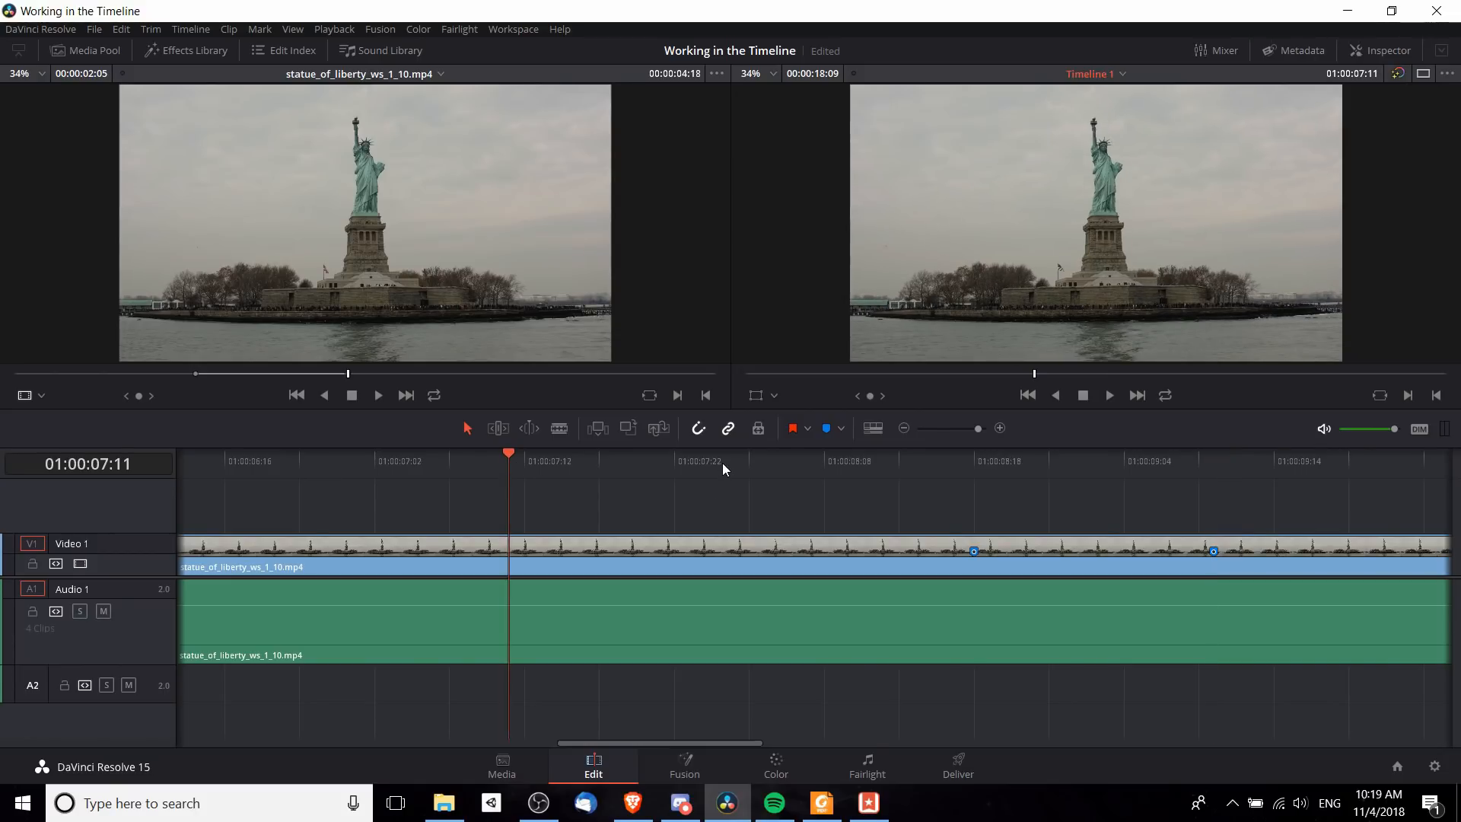
{"action": "left_click_drag", "start_coordinate": [719, 740], "coordinate": [626, 736]}
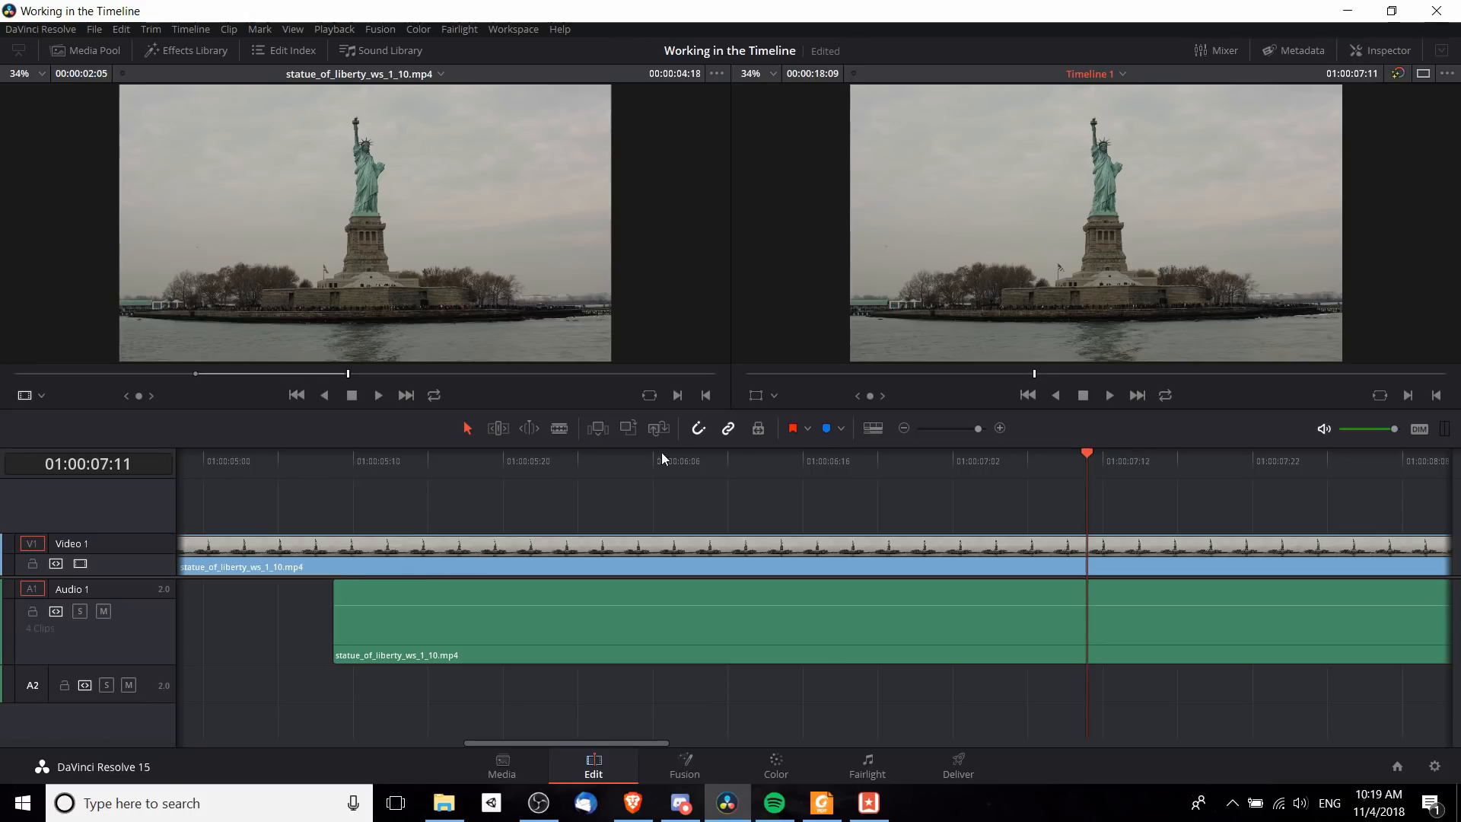
Step: Switch the clip view to thumbnails only, and check the cut between the first Sydney clip and the Statue of Liberty clip
{"action": "left_click", "coordinate": [870, 429]}
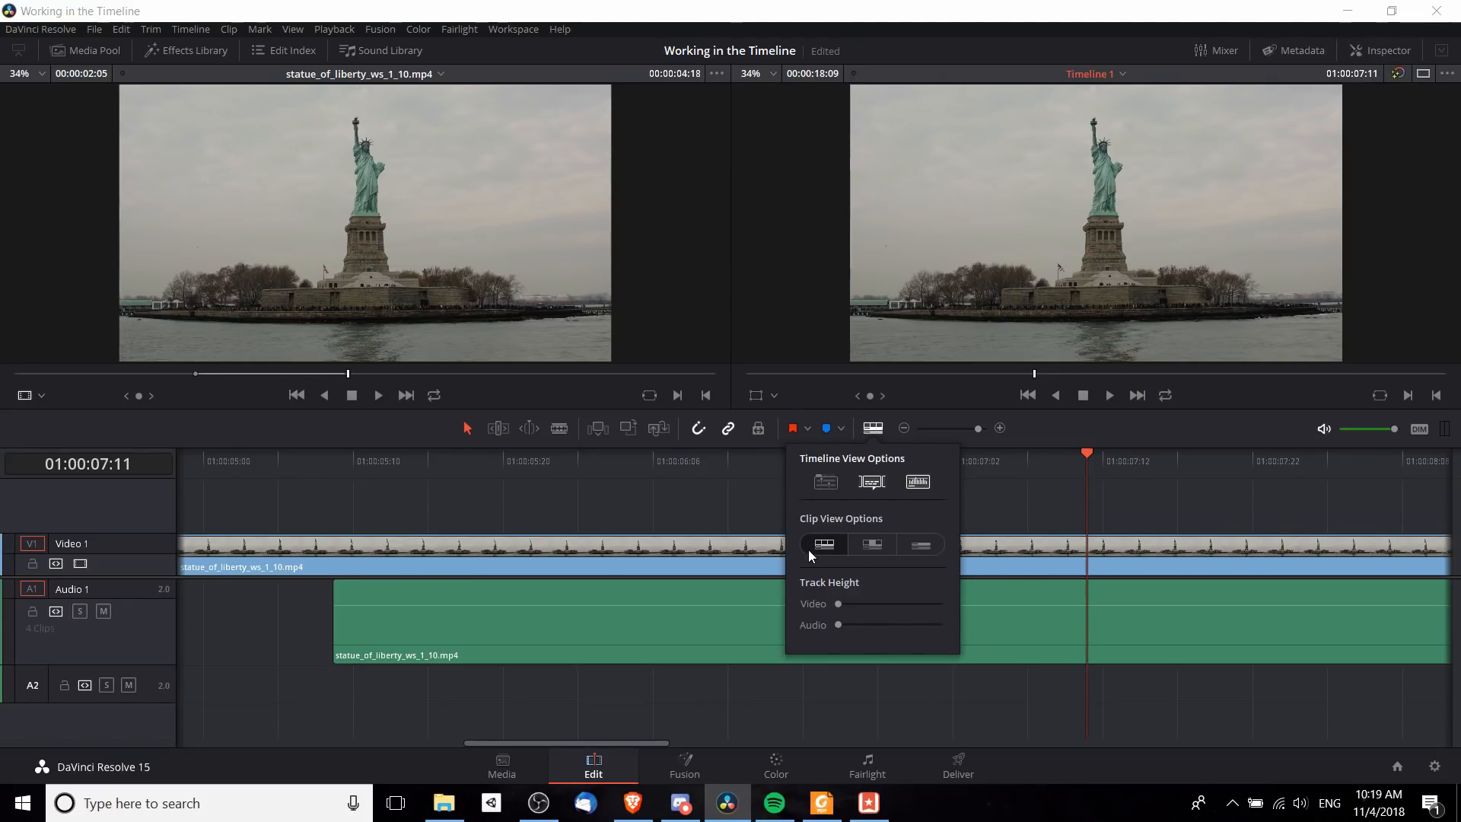
{"action": "mouse_move", "coordinate": [554, 741]}
{"action": "left_mouse_down"}
{"action": "mouse_move", "coordinate": [454, 742]}
{"action": "mouse_move", "coordinate": [546, 740]}
{"action": "left_mouse_up"}
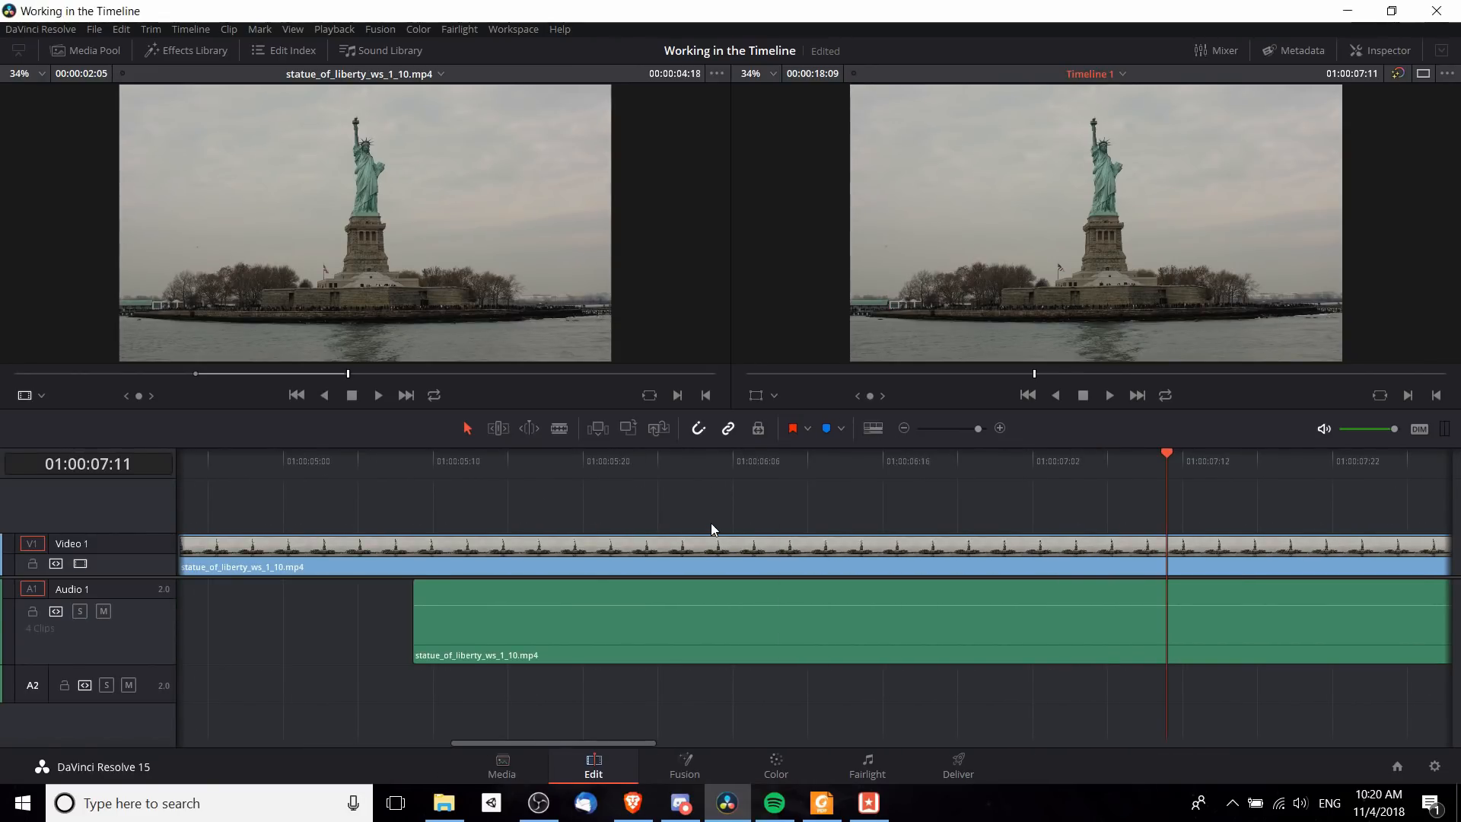
{"action": "left_click", "coordinate": [872, 428]}
{"action": "left_click", "coordinate": [874, 545]}
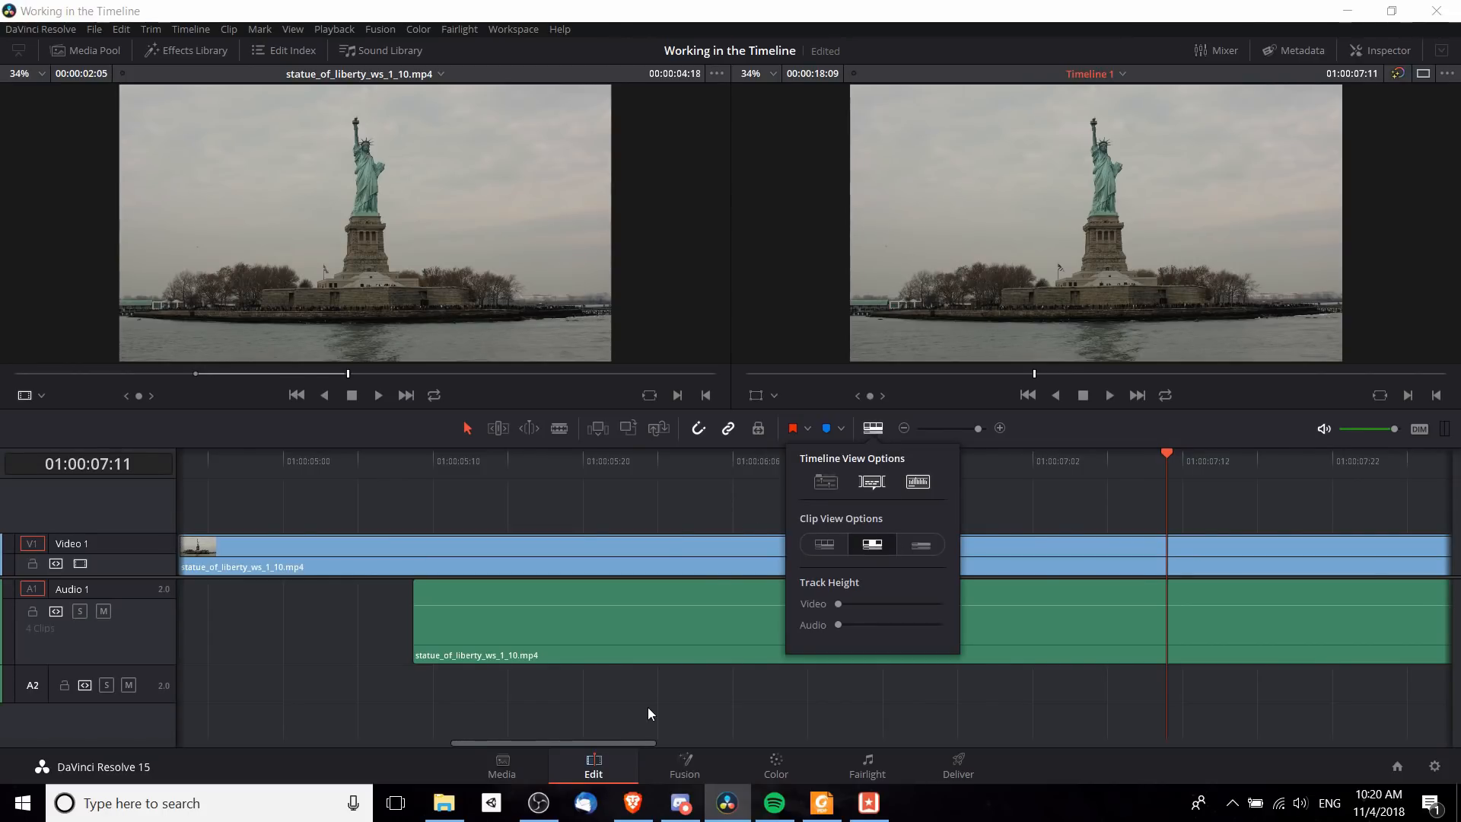
{"action": "left_click_drag", "start_coordinate": [614, 743], "coordinate": [515, 741]}
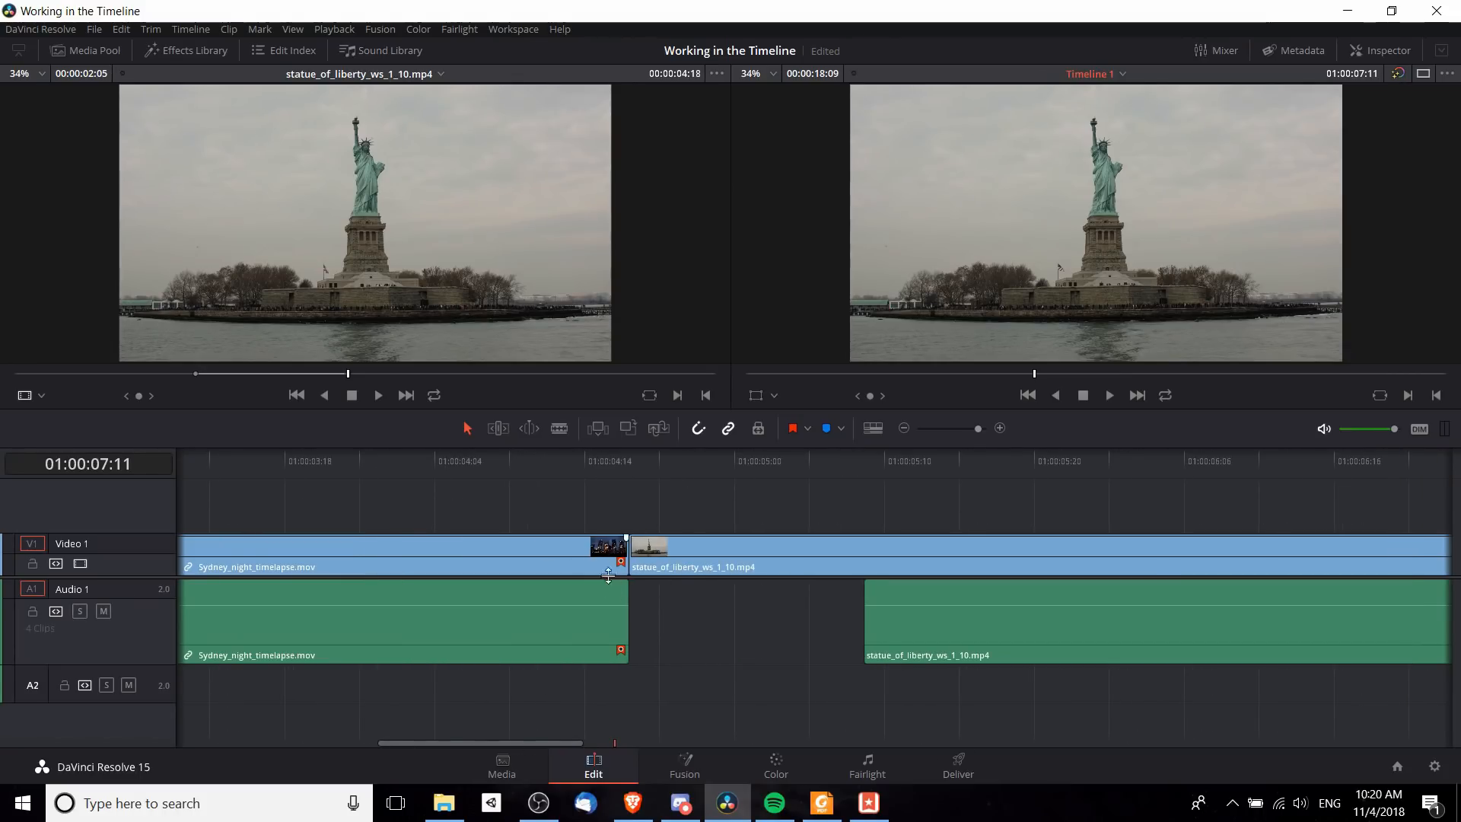
Step: Select the Statue of Liberty video clip, switch the clip view to simple bars without thumbnails, and clear the selection
{"action": "left_click", "coordinate": [639, 547]}
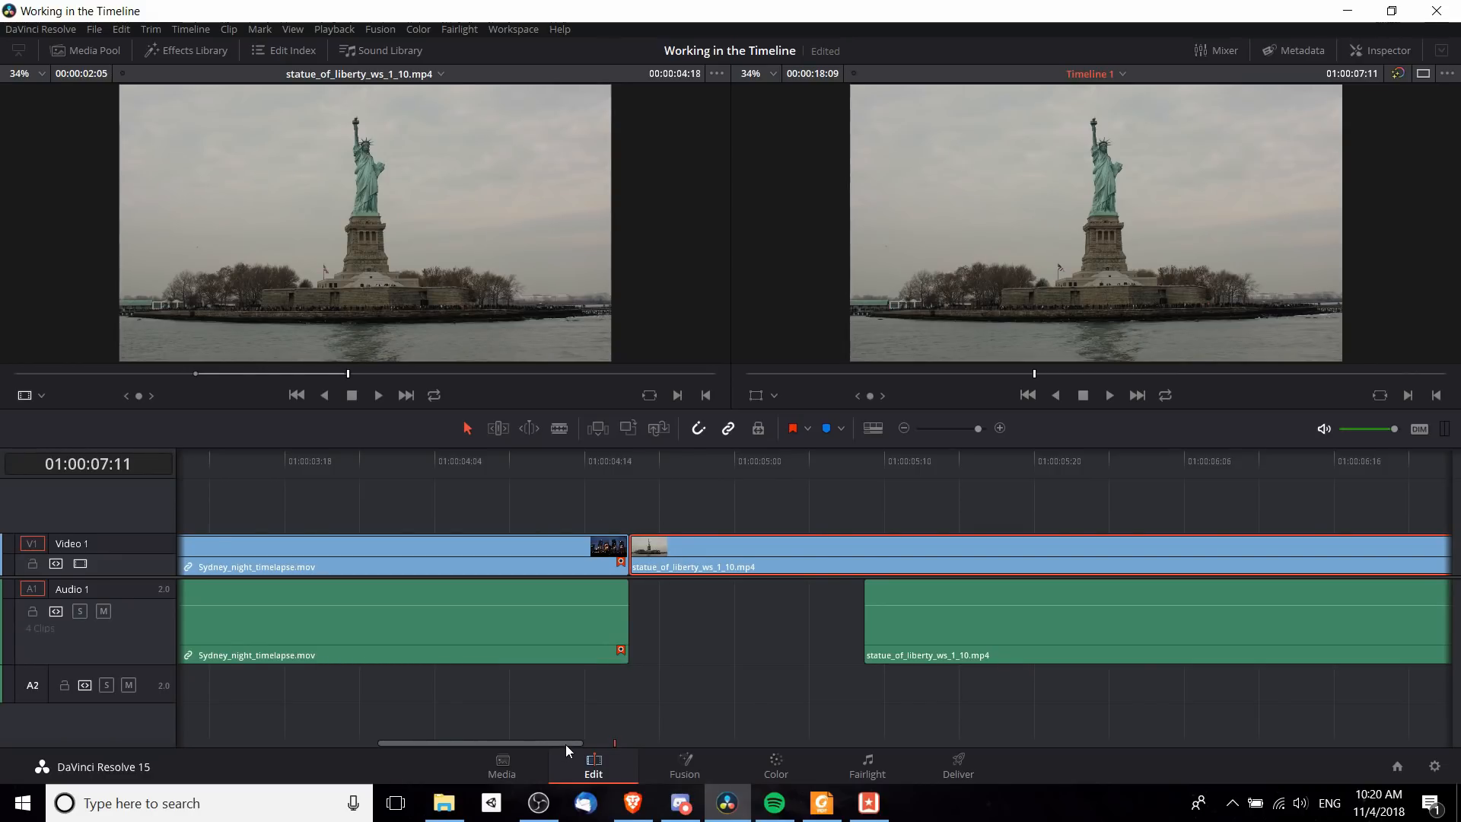
{"action": "left_click", "coordinate": [873, 427]}
{"action": "left_click", "coordinate": [922, 546]}
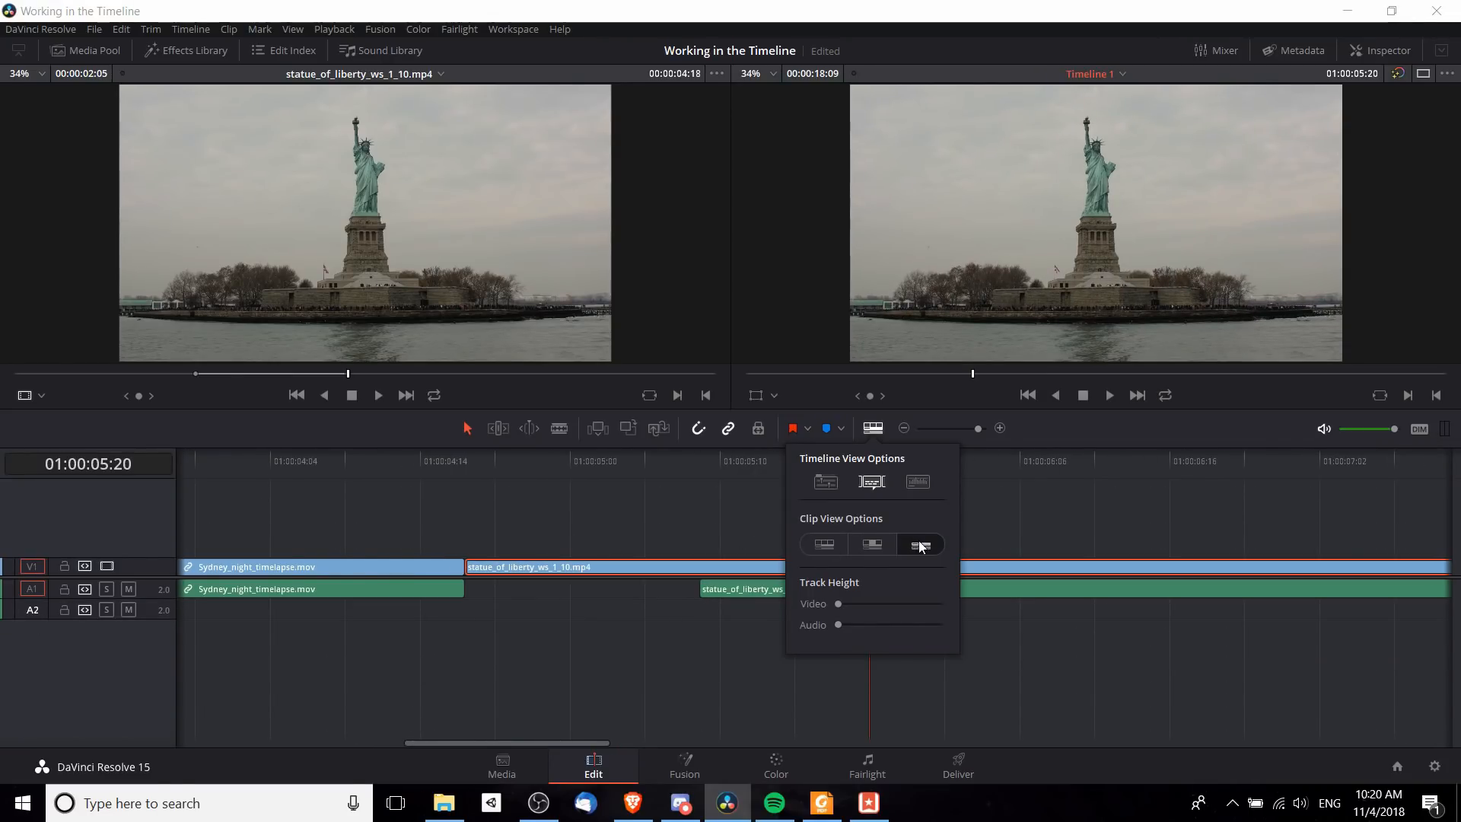
{"action": "left_click", "coordinate": [316, 532]}
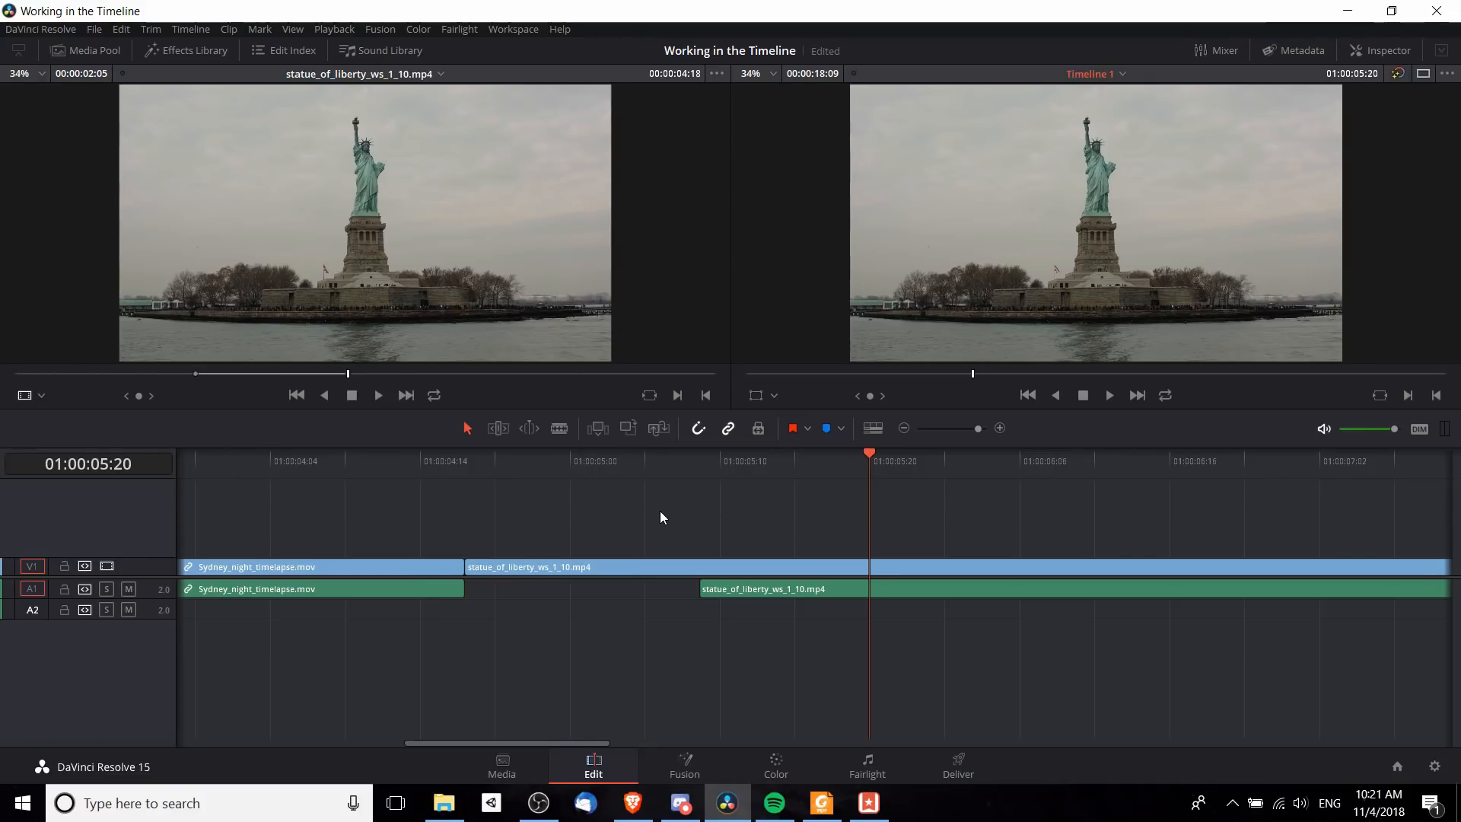
Step: Set the clip view to thumbnails only, and enlarge the Video 1 and Audio 1 tracks individually from their track headers
{"action": "left_click", "coordinate": [872, 427]}
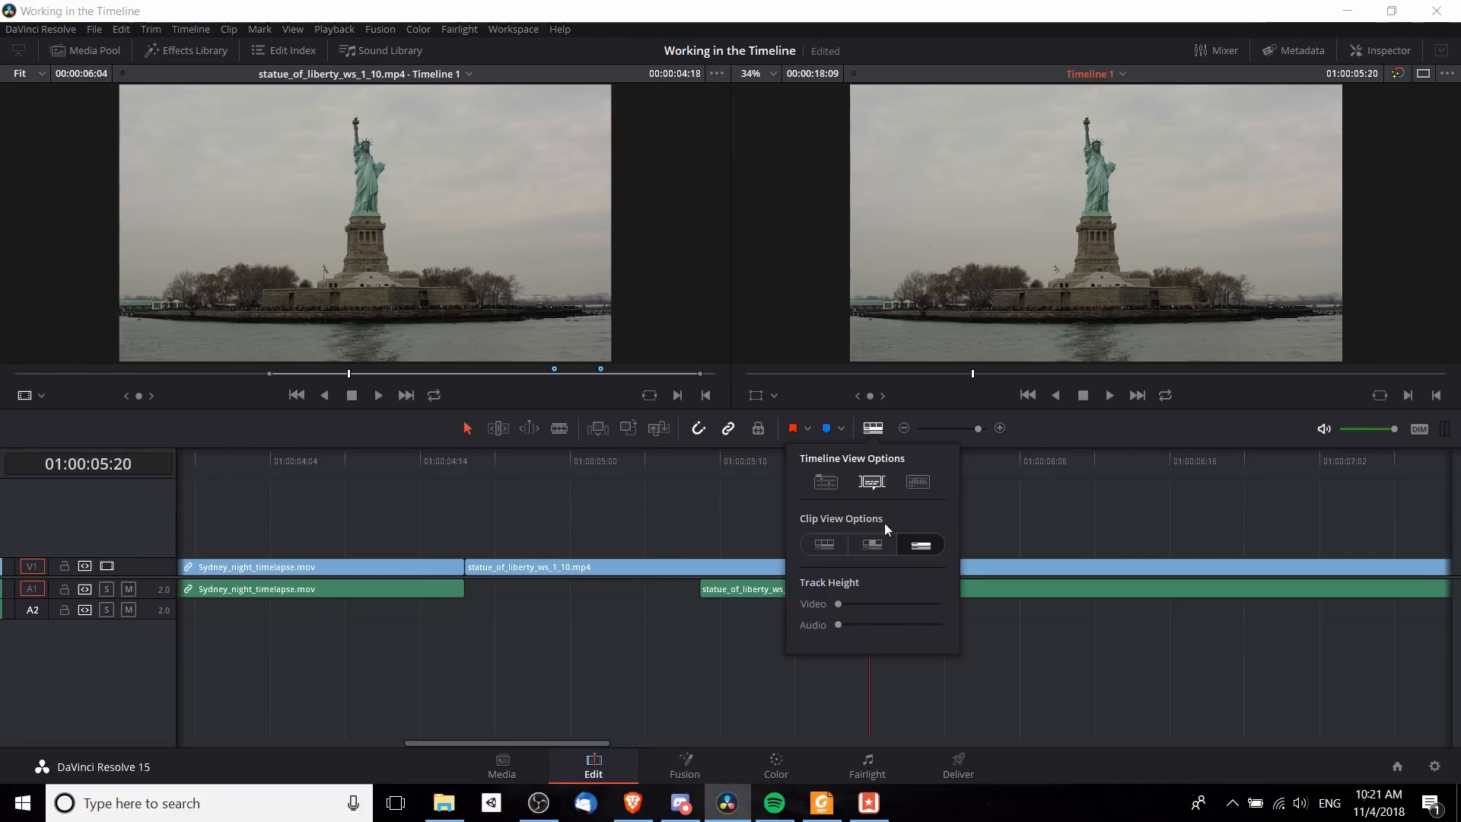
{"action": "left_click", "coordinate": [872, 544]}
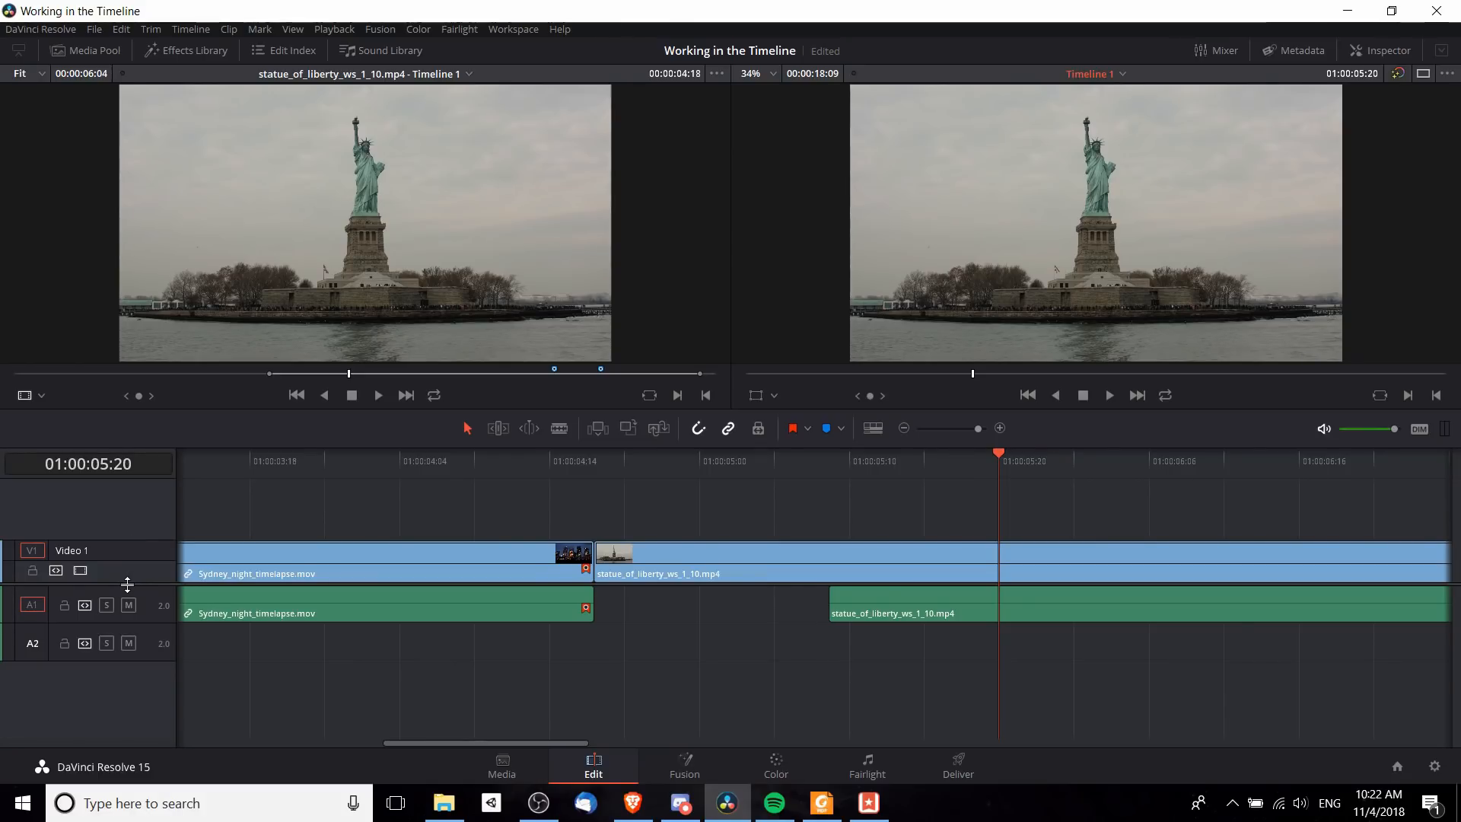
{"action": "left_click_drag", "start_coordinate": [127, 584], "coordinate": [146, 514]}
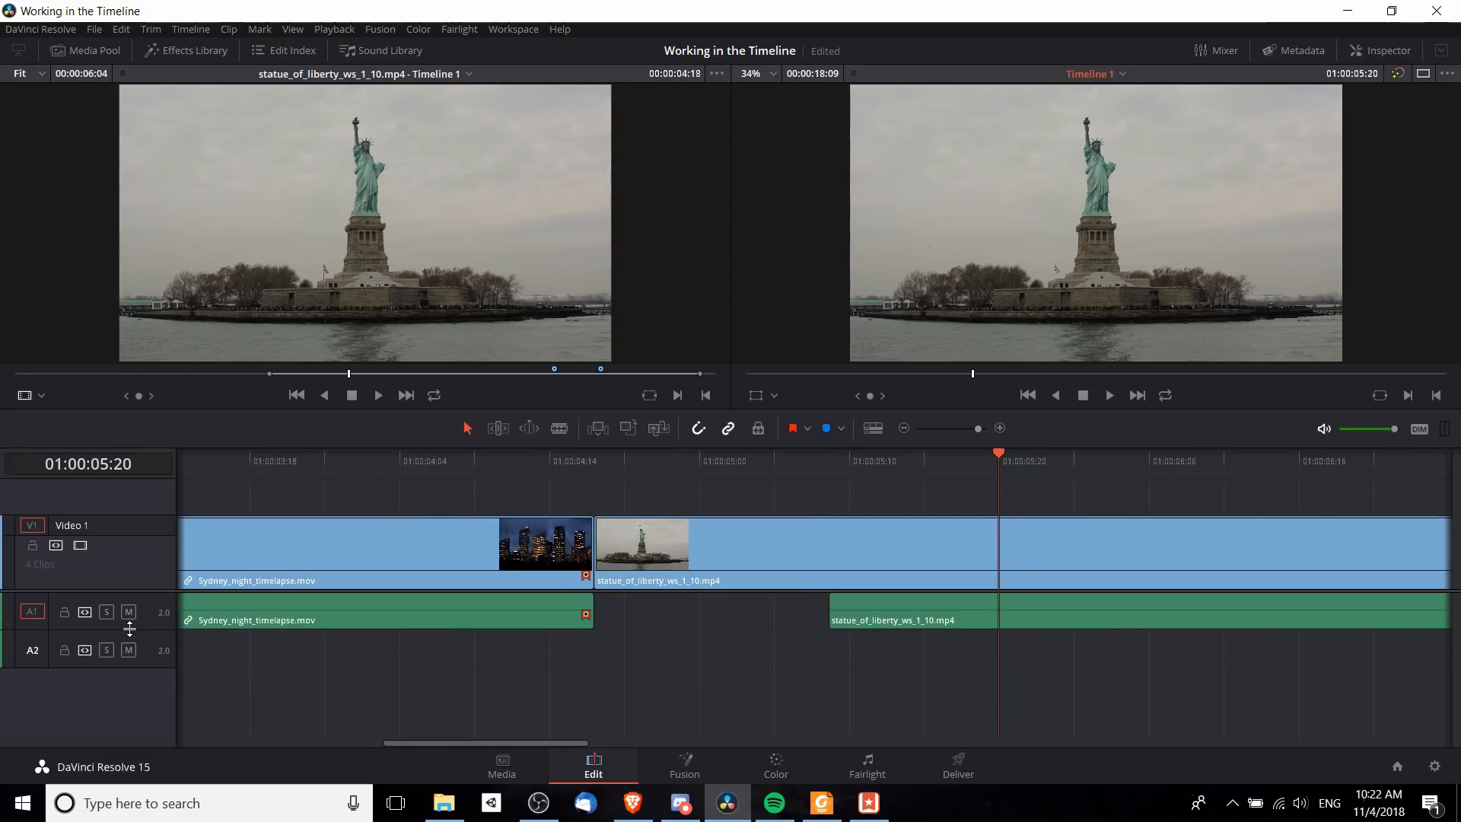
{"action": "left_click_drag", "start_coordinate": [129, 628], "coordinate": [133, 676]}
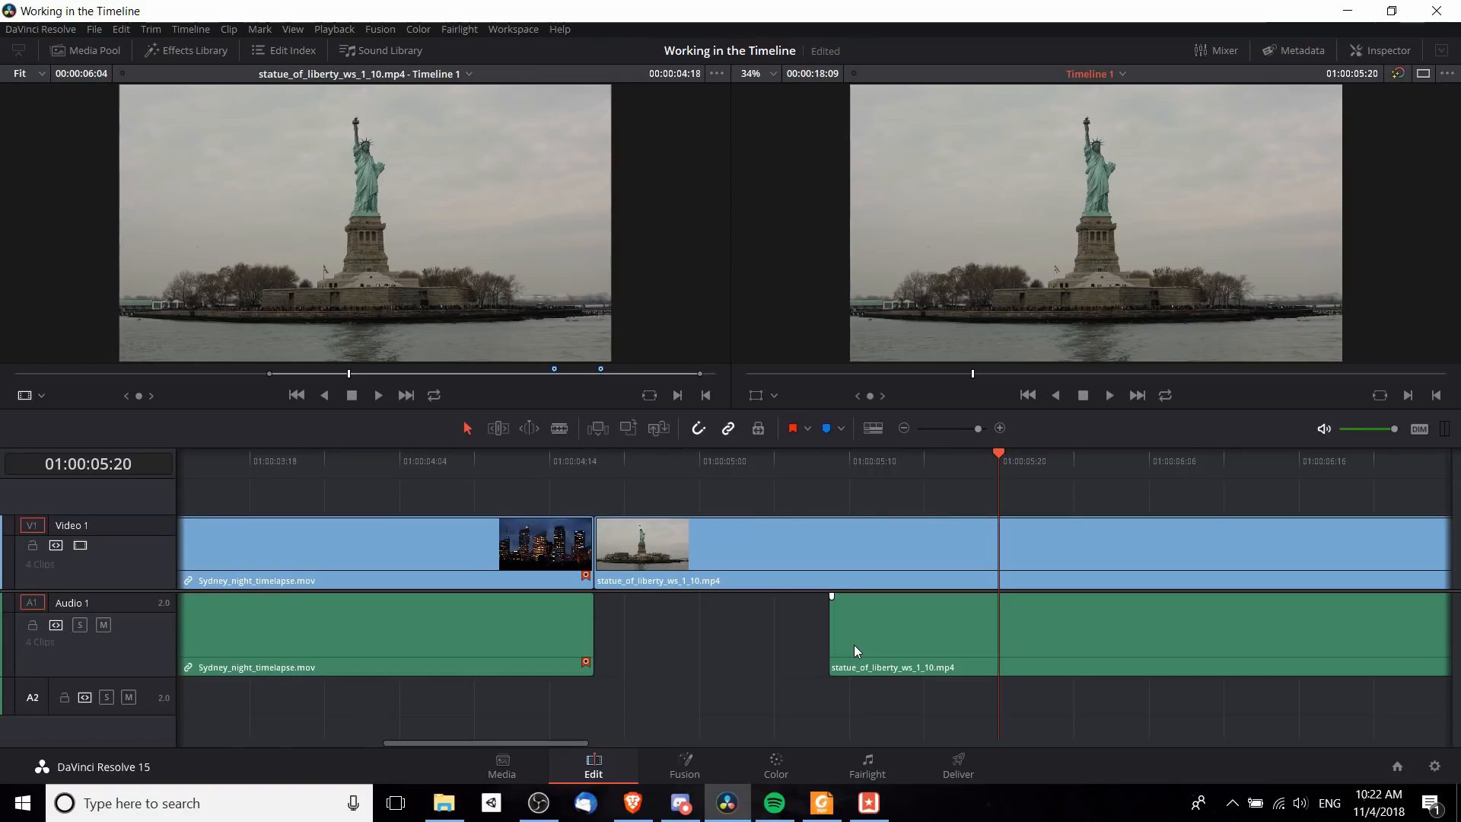
Step: Turn on the audio waveform view, and adjust the overall video and audio track heights slightly above minimum in the timeline view options
{"action": "left_click", "coordinate": [872, 428]}
{"action": "left_click", "coordinate": [918, 484]}
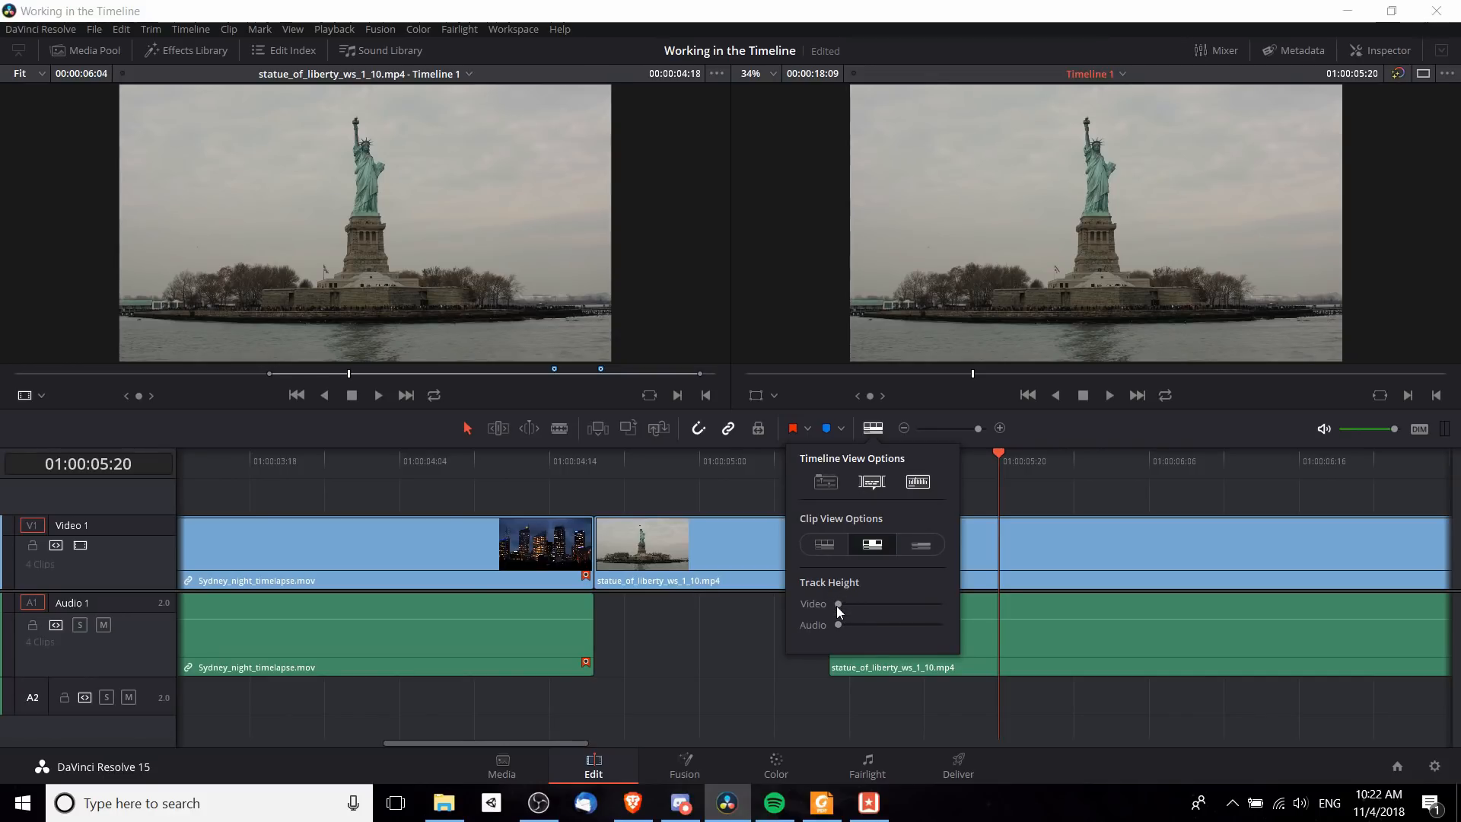
{"action": "mouse_move", "coordinate": [837, 606]}
{"action": "left_mouse_down"}
{"action": "mouse_move", "coordinate": [884, 608]}
{"action": "mouse_move", "coordinate": [843, 604]}
{"action": "mouse_move", "coordinate": [874, 627]}
{"action": "mouse_move", "coordinate": [856, 622]}
{"action": "left_mouse_up"}
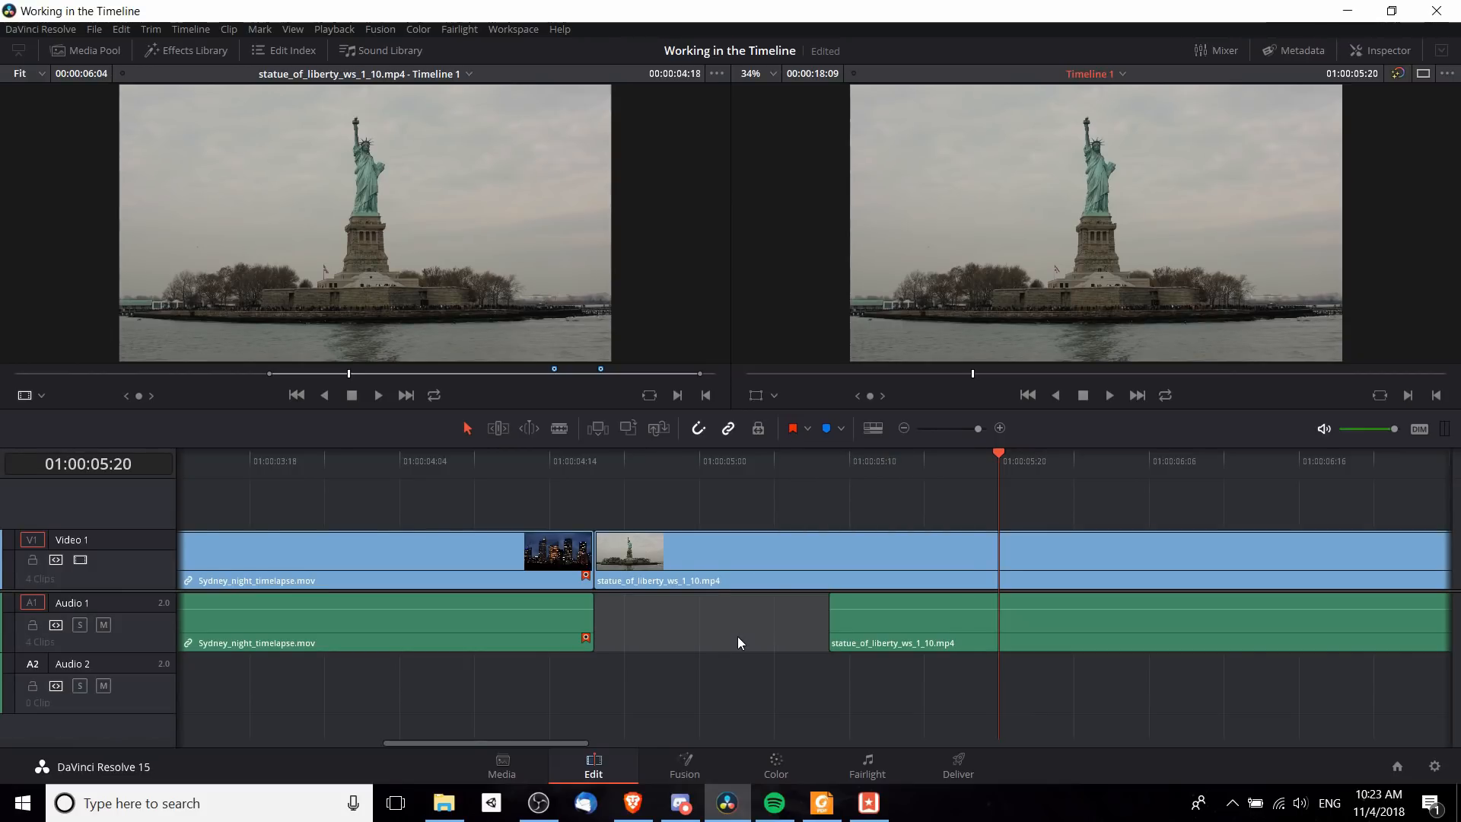
{"action": "left_click", "coordinate": [725, 702]}
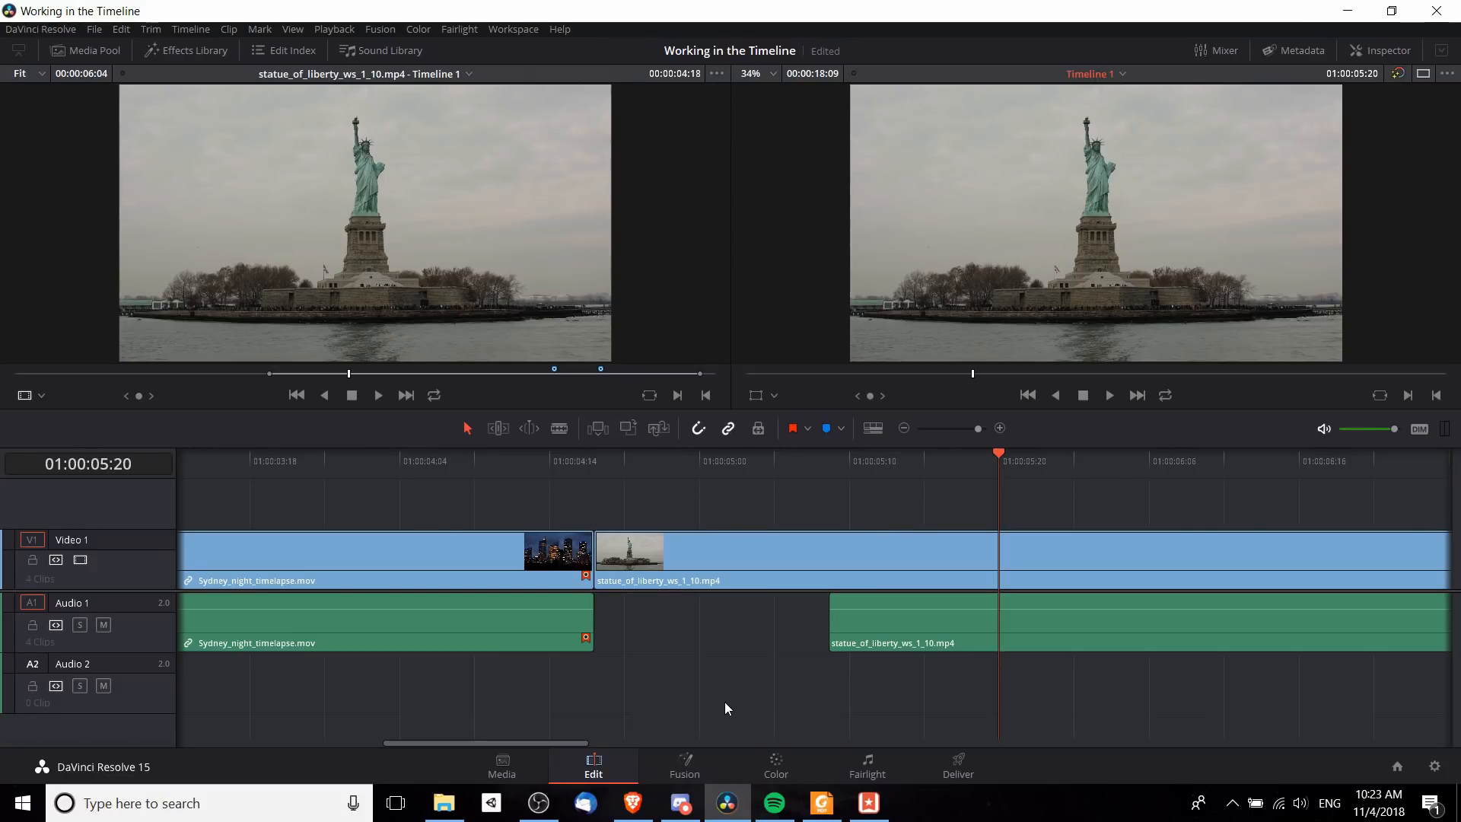